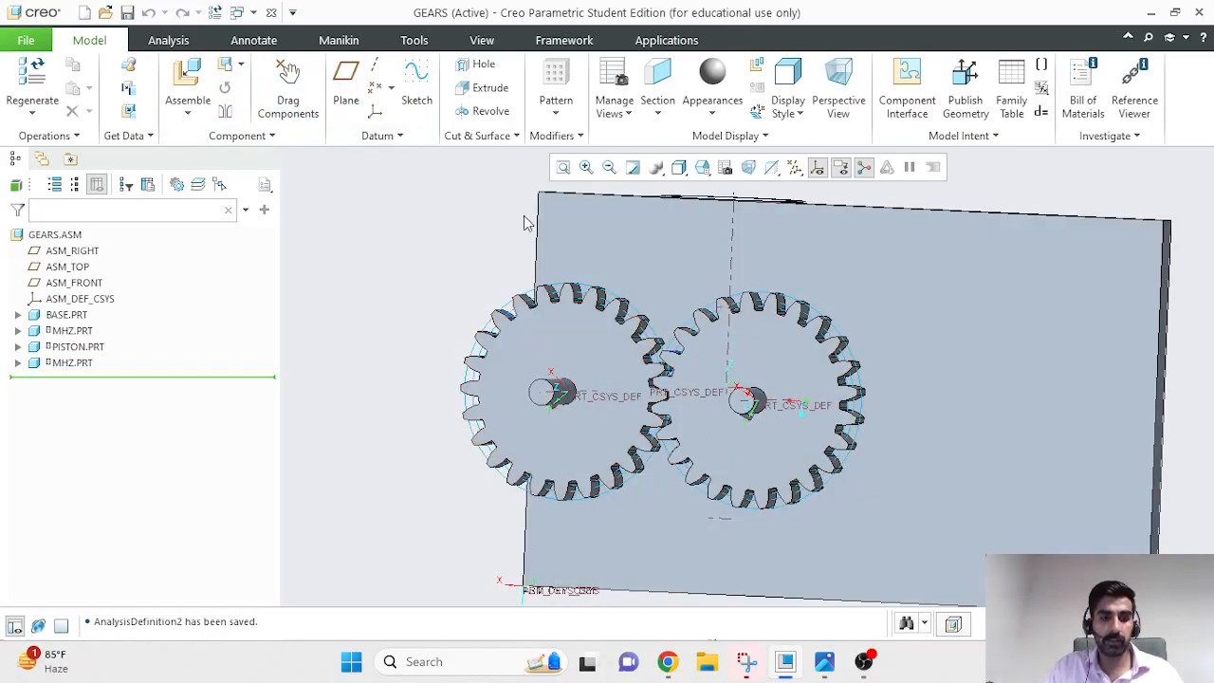
# Move the meshing gears and the piston with connecting rod by hand to check their freedom of motion.
pyautogui.keyDown('ctrl'); pyautogui.keyDown('alt'); pyautogui.moveTo(826, 376); pyautogui.dragTo(778, 407); pyautogui.keyUp('alt'); pyautogui.keyUp('ctrl')
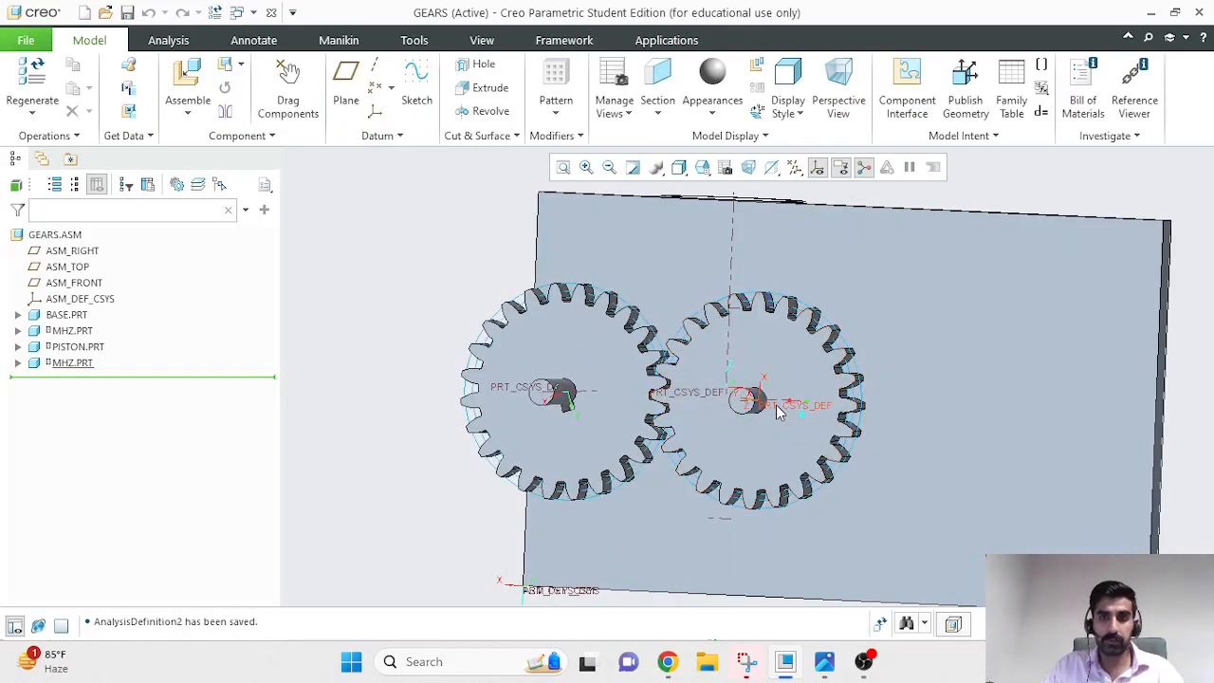
pyautogui.moveTo(1143, 375); pyautogui.dragTo(1005, 398, button='middle')
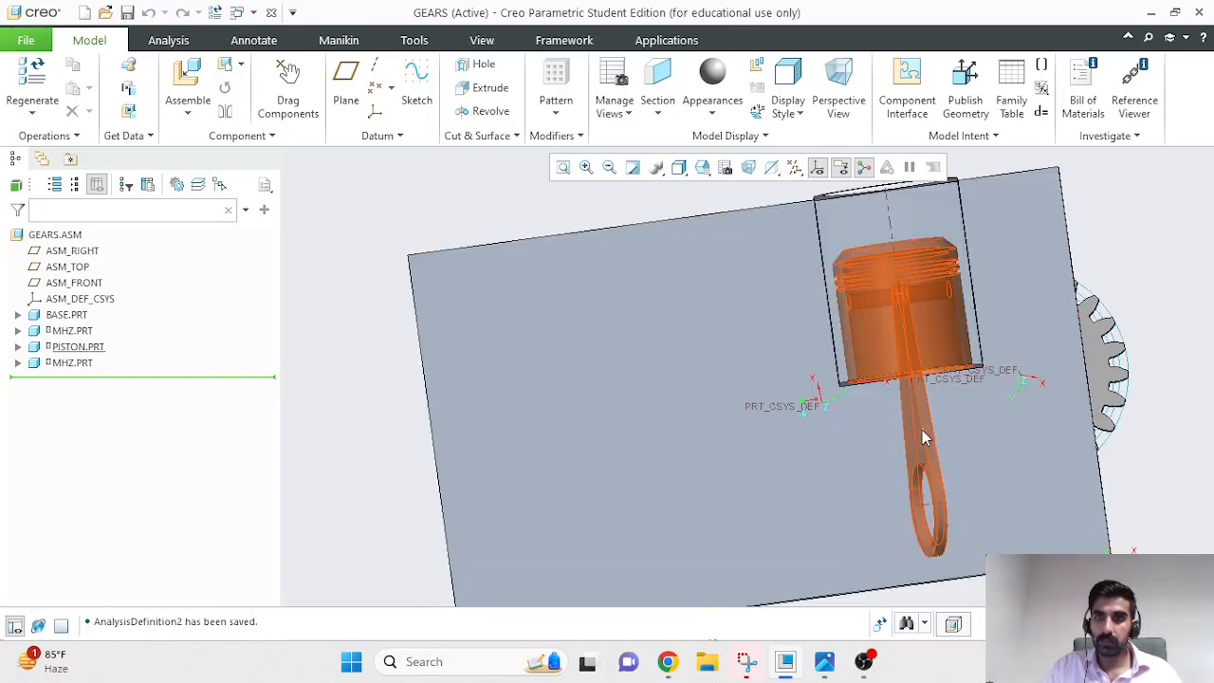
pyautogui.keyDown('ctrl'); pyautogui.keyDown('alt'); pyautogui.moveTo(925, 437); pyautogui.dragTo(907, 384); pyautogui.keyUp('alt'); pyautogui.keyUp('ctrl')
pyautogui.moveTo(619, 434); pyautogui.dragTo(721, 417, button='middle')
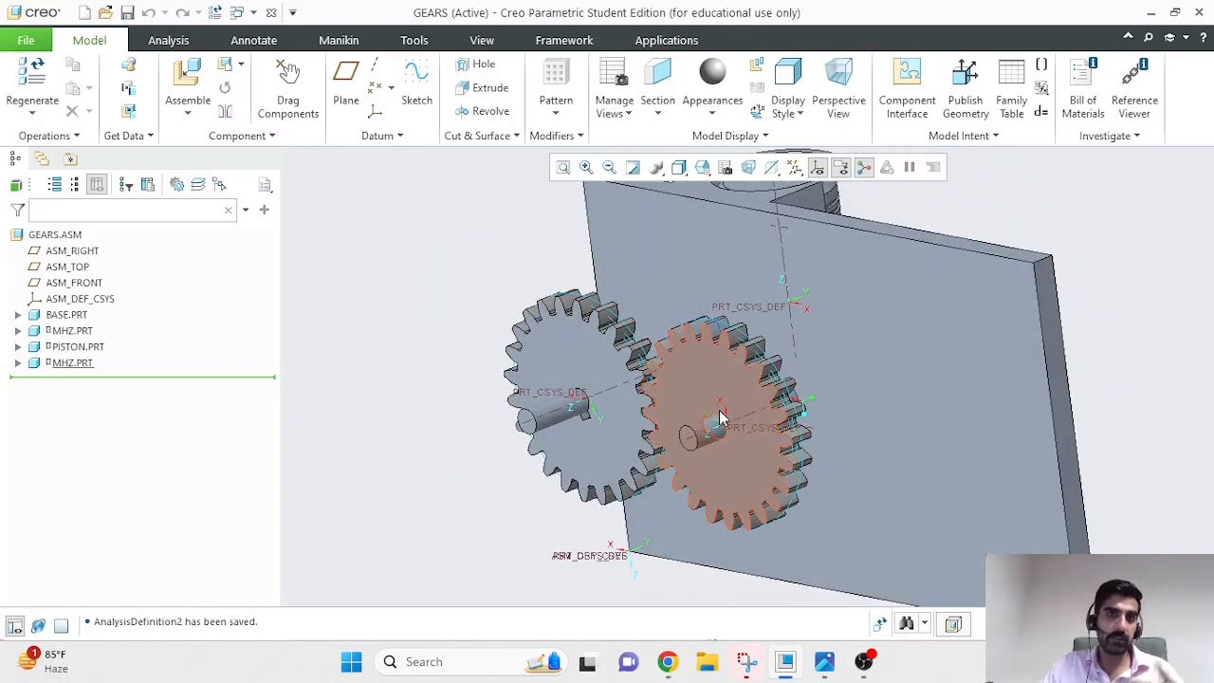
pyautogui.moveTo(728, 527); pyautogui.dragTo(756, 529, button='middle')
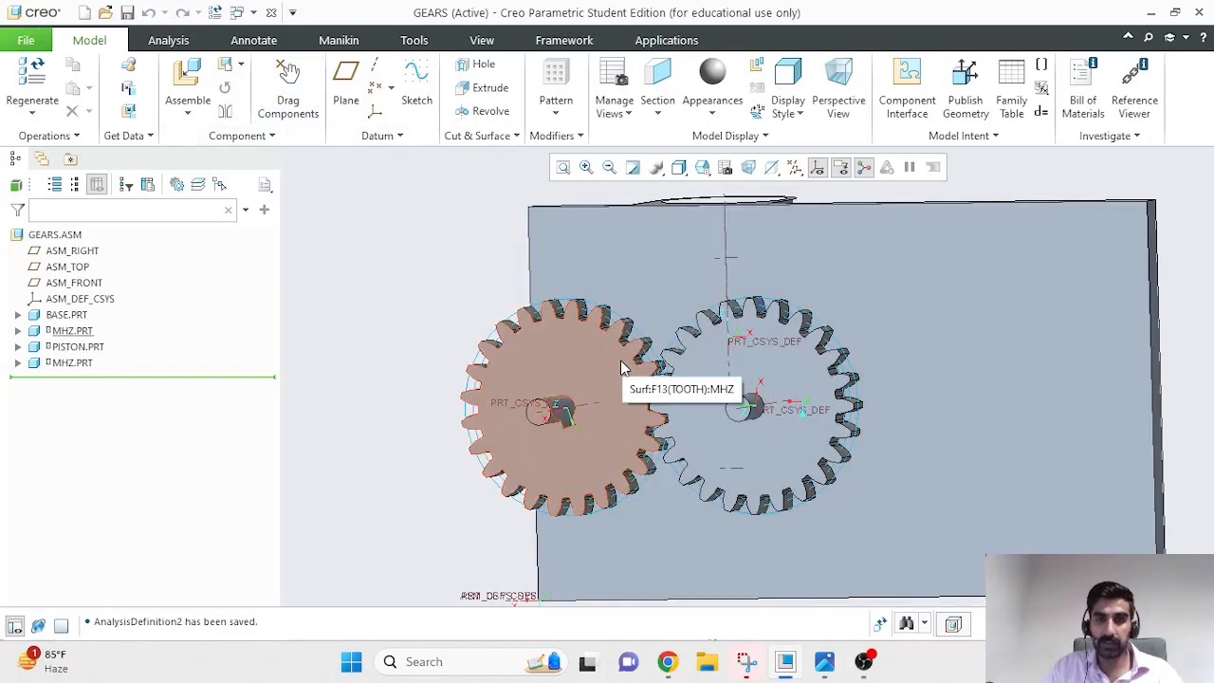
pyautogui.keyDown('ctrl'); pyautogui.keyDown('alt'); pyautogui.moveTo(613, 360); pyautogui.dragTo(625, 420); pyautogui.keyUp('alt'); pyautogui.keyUp('ctrl')
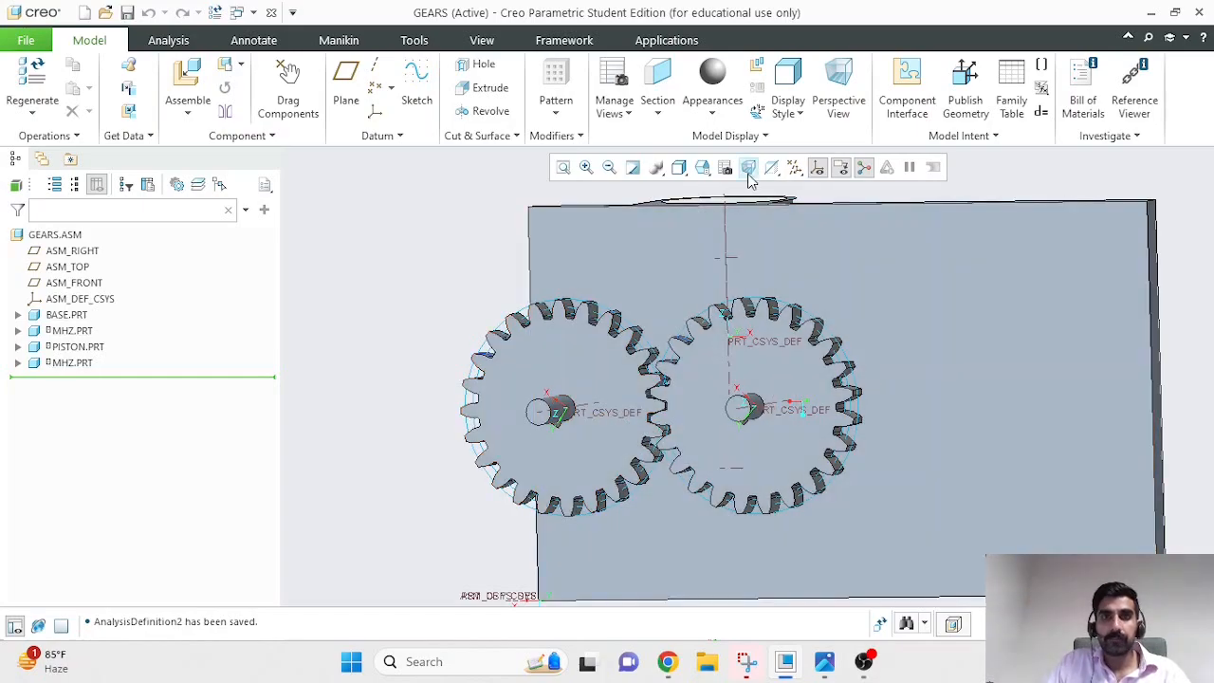
# Open the gear assembly in the Mechanism application and view the gears at an angle.
pyautogui.click(645, 39)
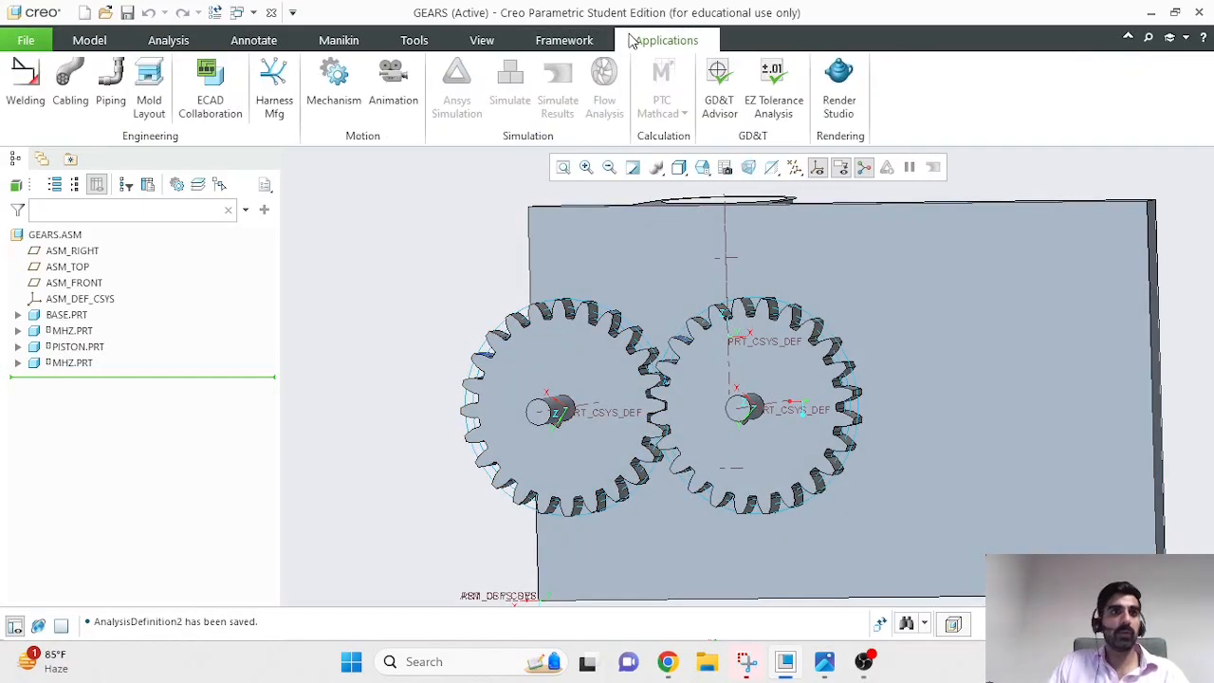
pyautogui.click(334, 95)
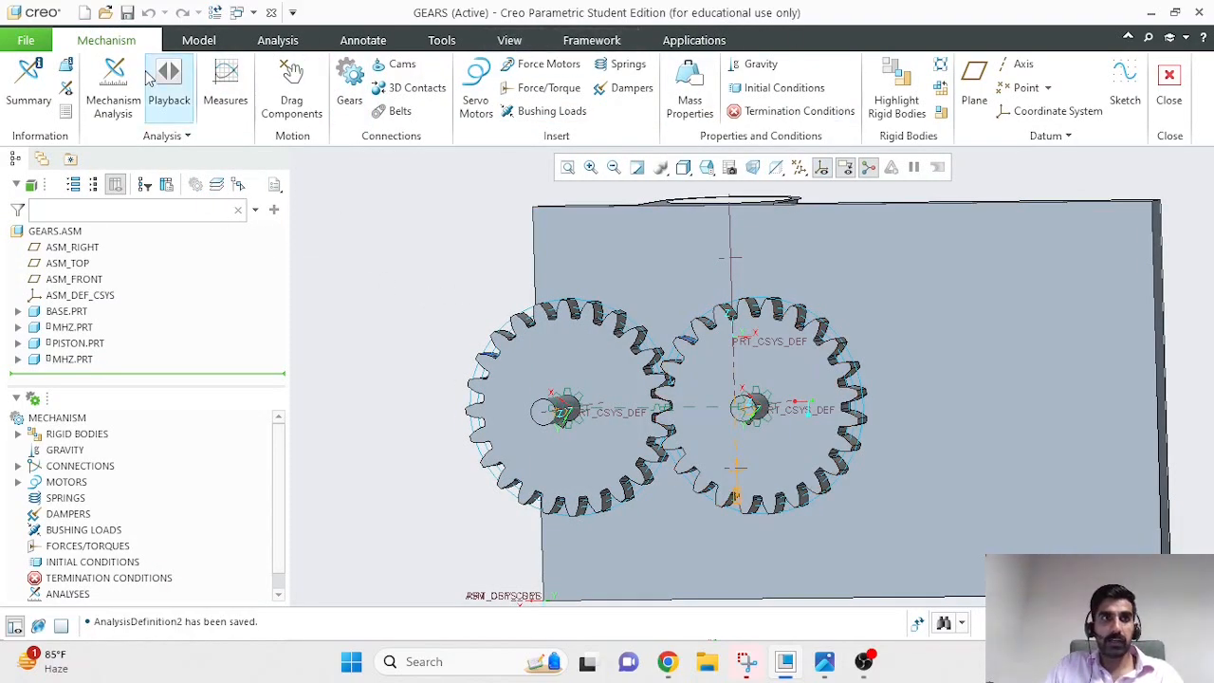
pyautogui.moveTo(836, 536); pyautogui.dragTo(811, 525, button='middle')
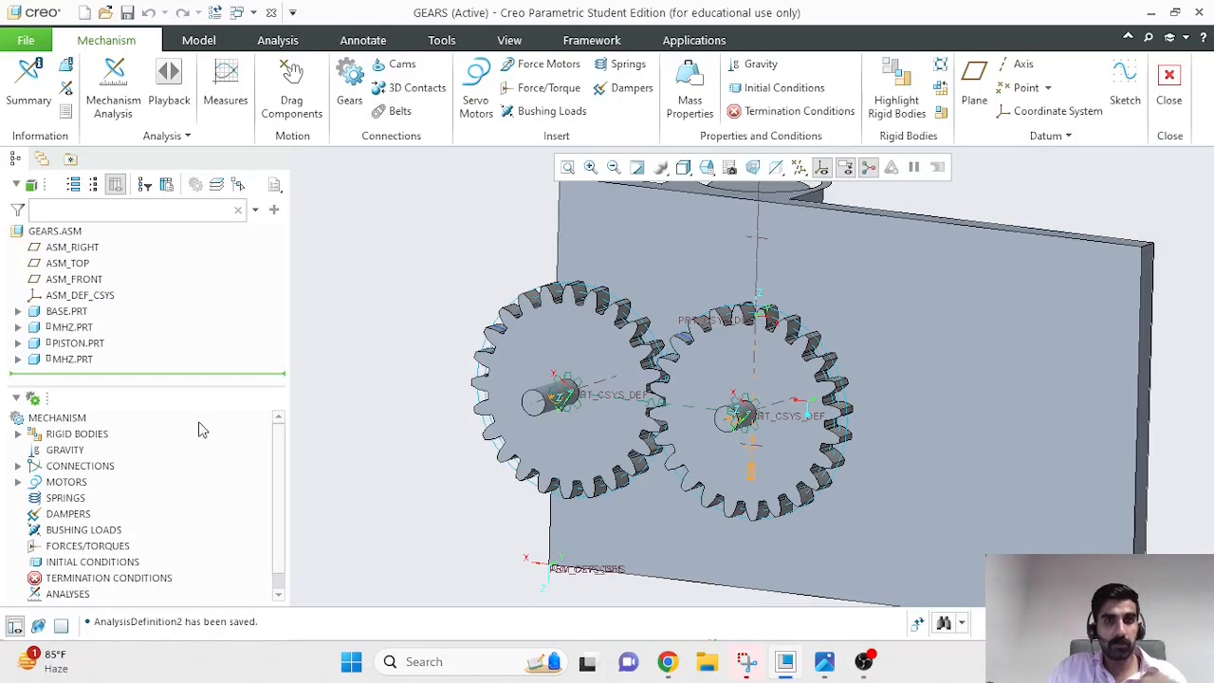
# Inspect the mechanism's motor types and connection types, and list the joints under its connections.
pyautogui.click(18, 482)
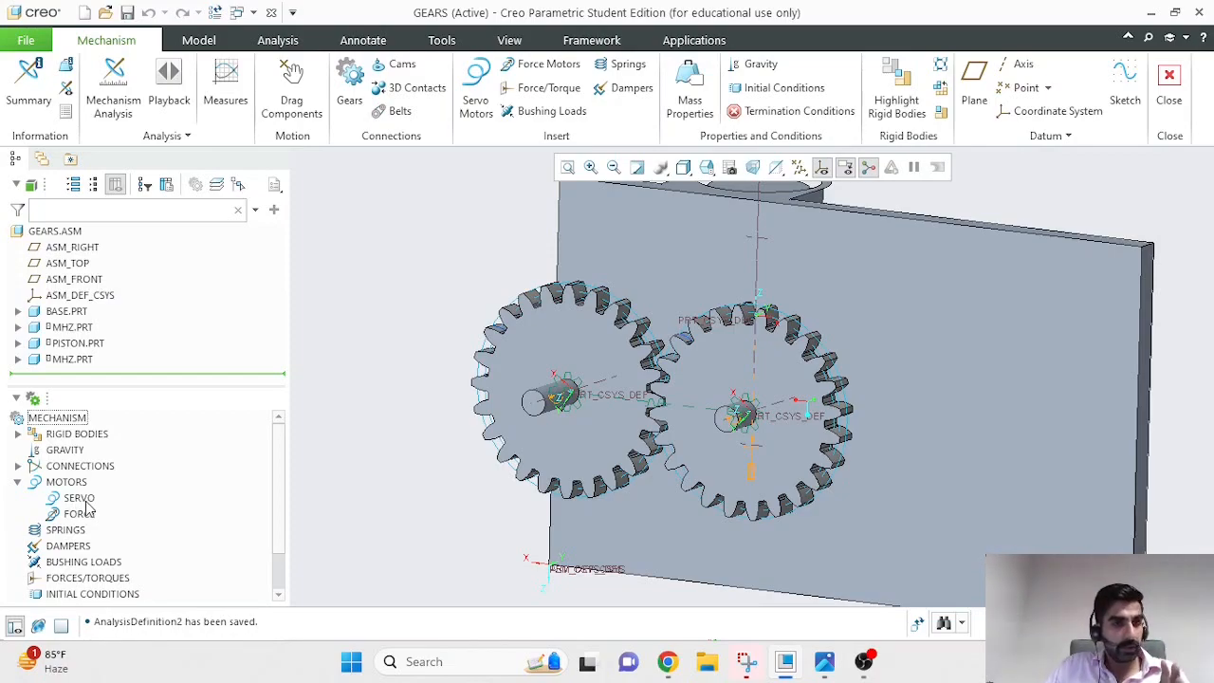
pyautogui.click(19, 466)
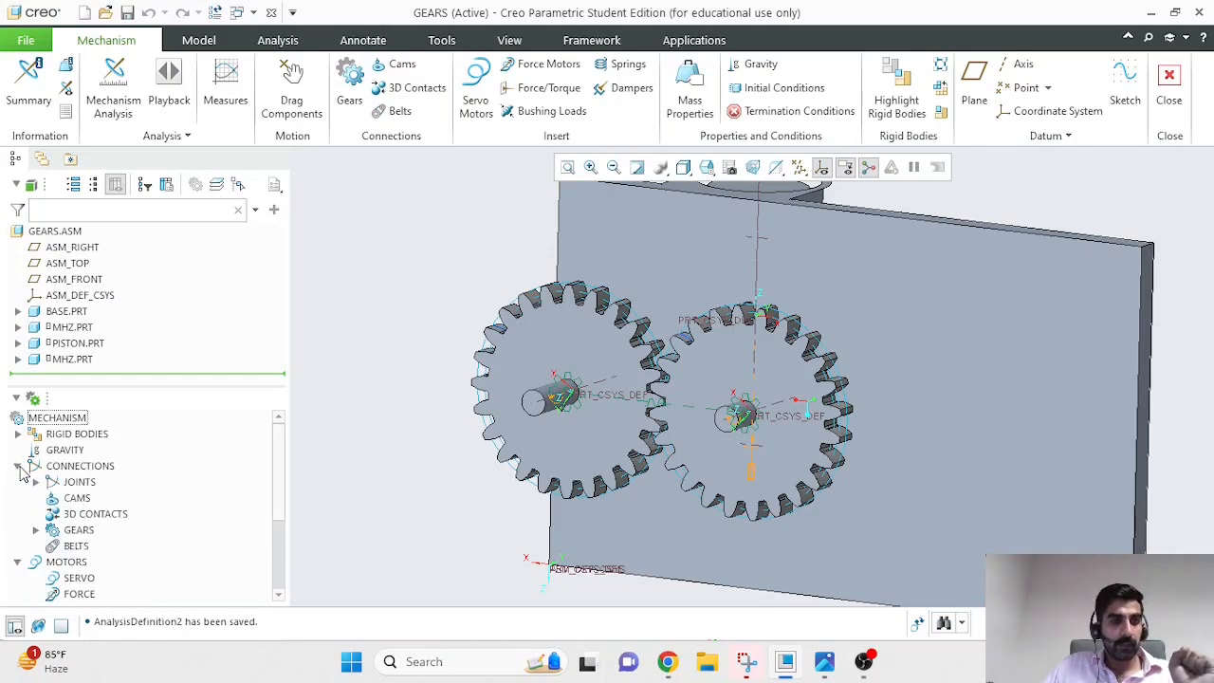
pyautogui.click(18, 466)
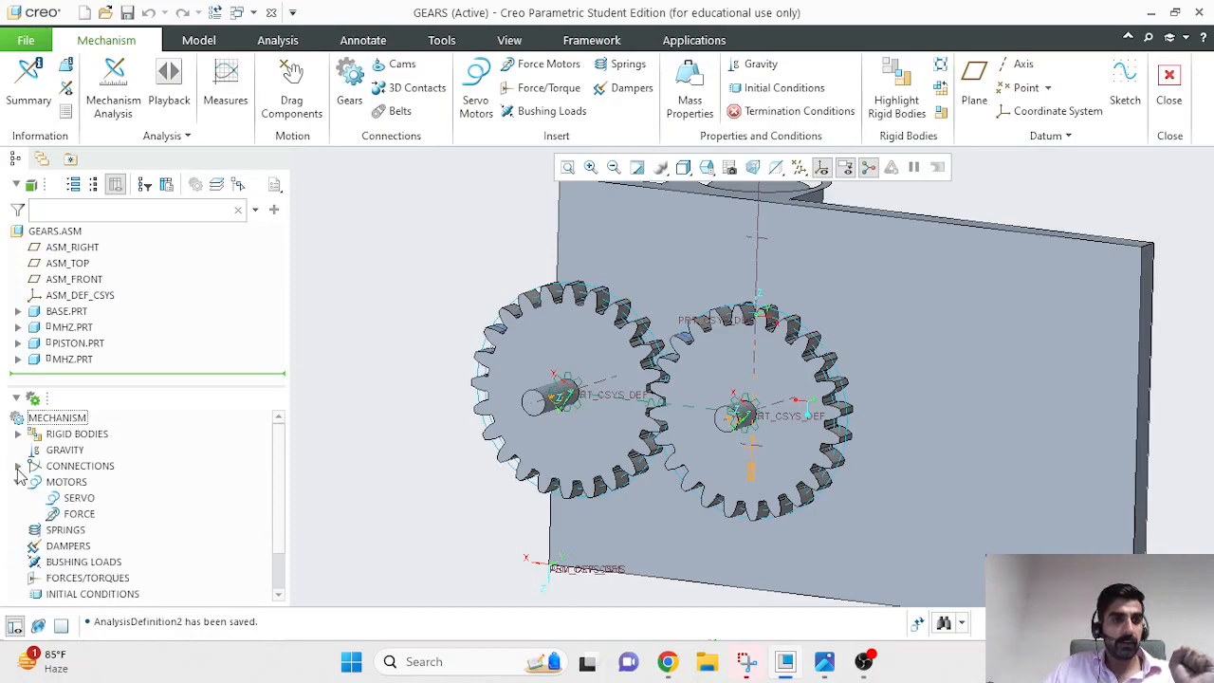
pyautogui.click(17, 467)
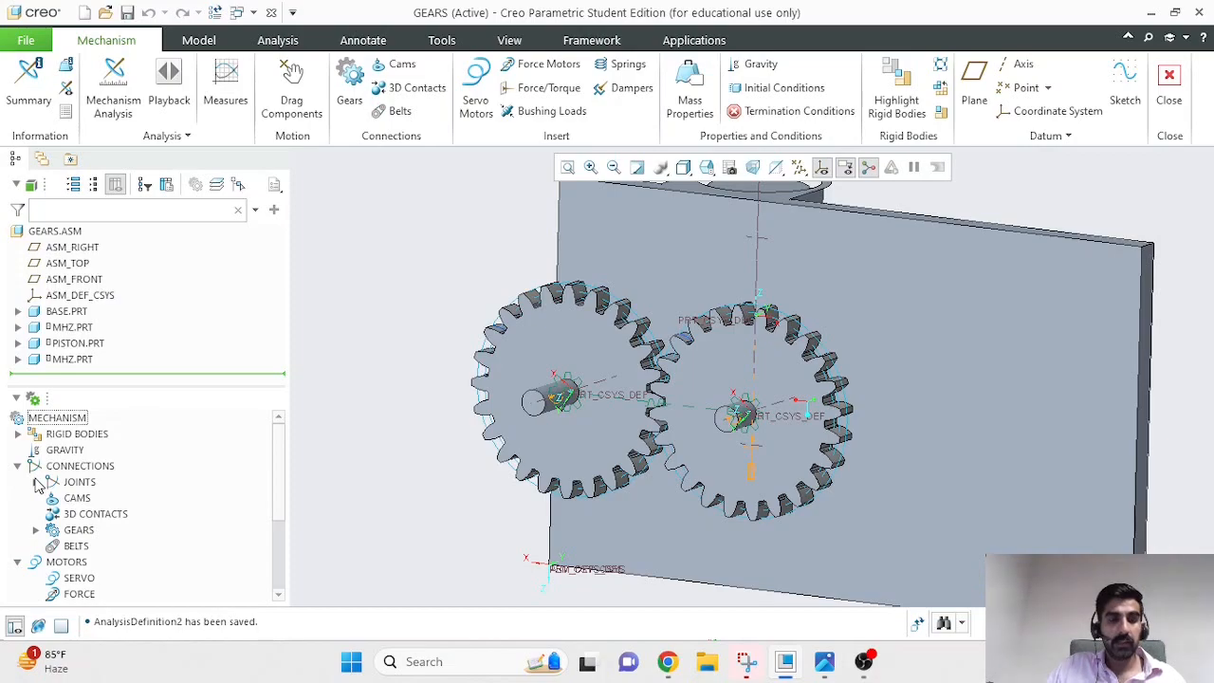
pyautogui.click(36, 483)
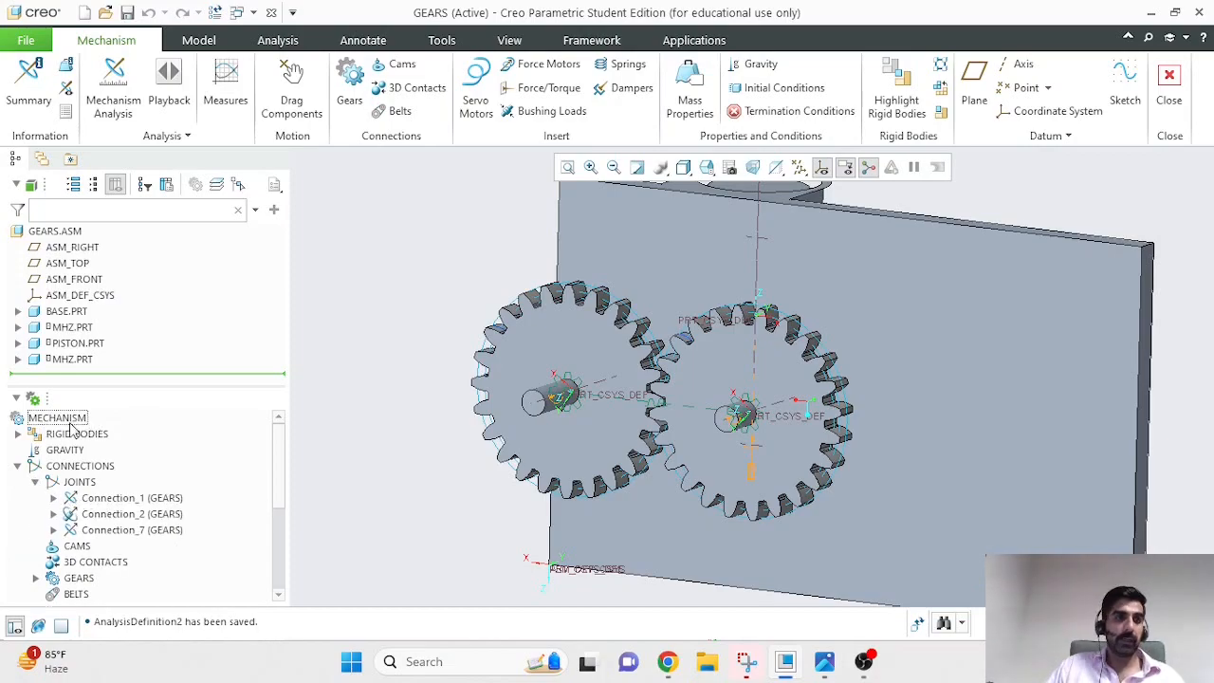
# Highlight joints Connection_1, Connection_2 and Connection_7 in the model to identify which component each one belongs to.
pyautogui.click(136, 497)
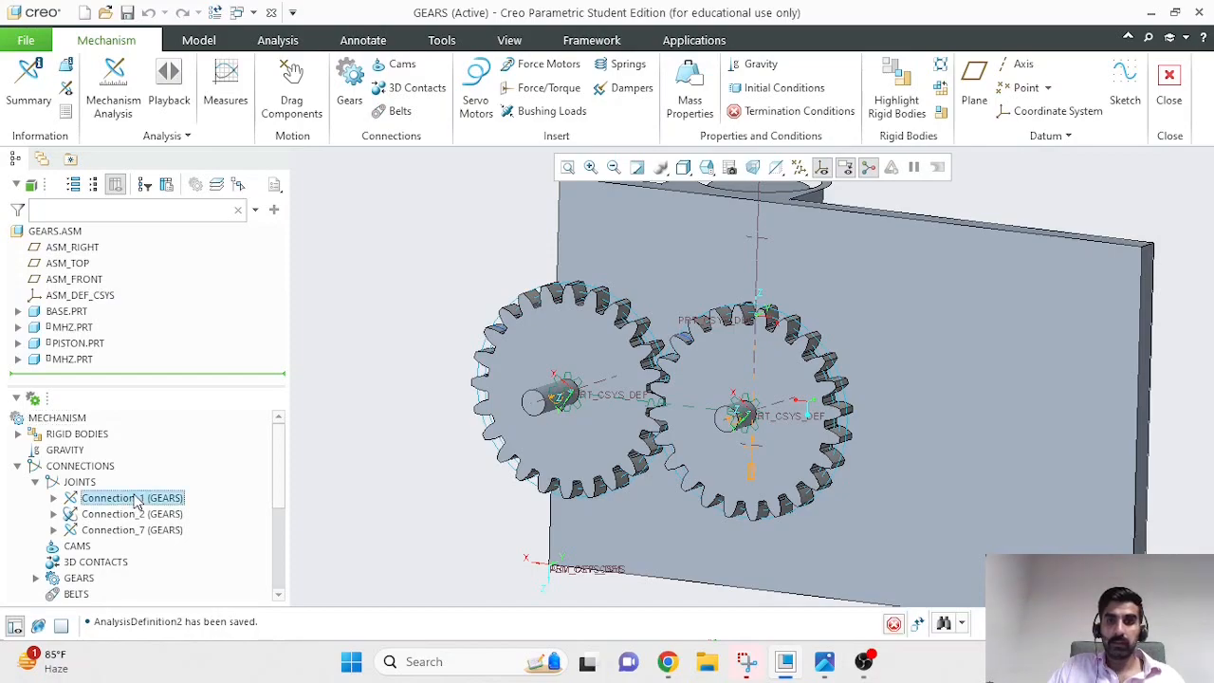
pyautogui.click(138, 515)
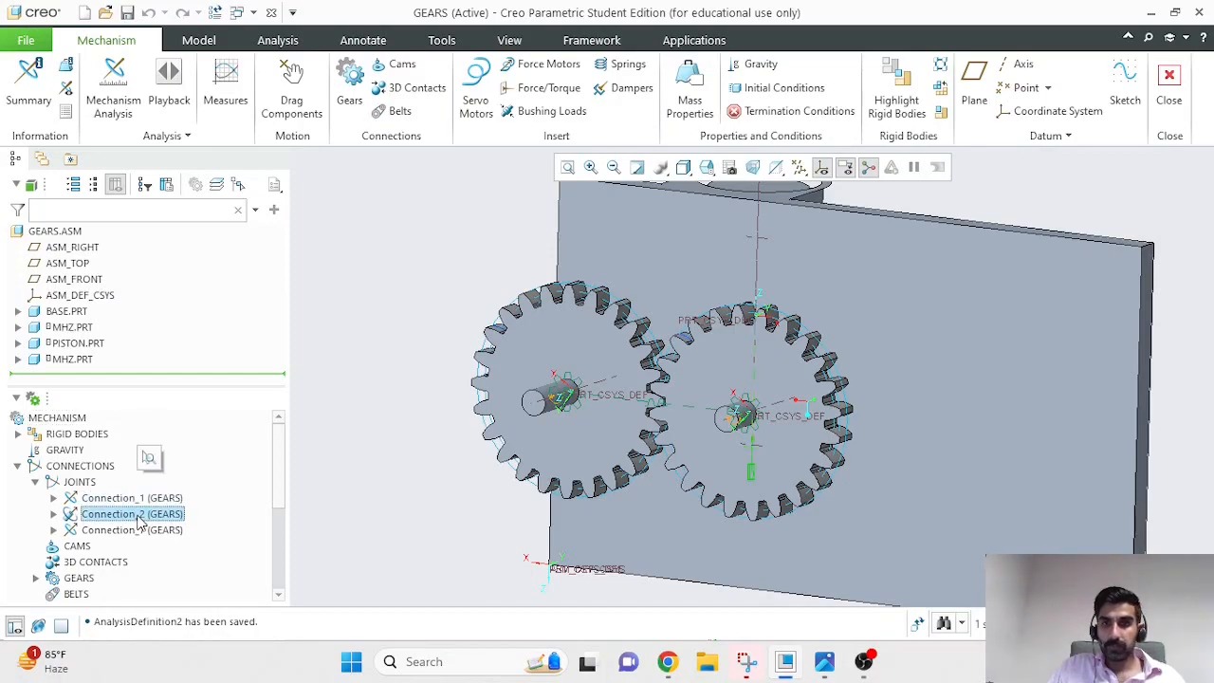
pyautogui.click(138, 530)
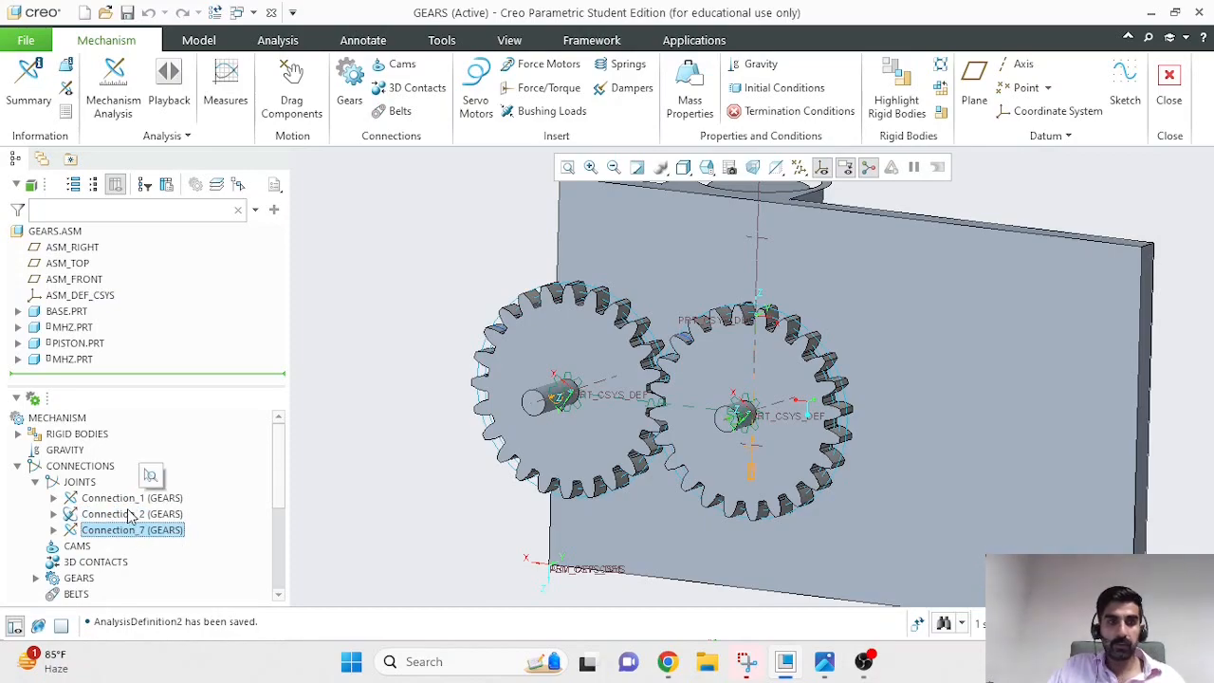
pyautogui.click(132, 514)
pyautogui.moveTo(352, 391); pyautogui.dragTo(456, 427, button='middle')
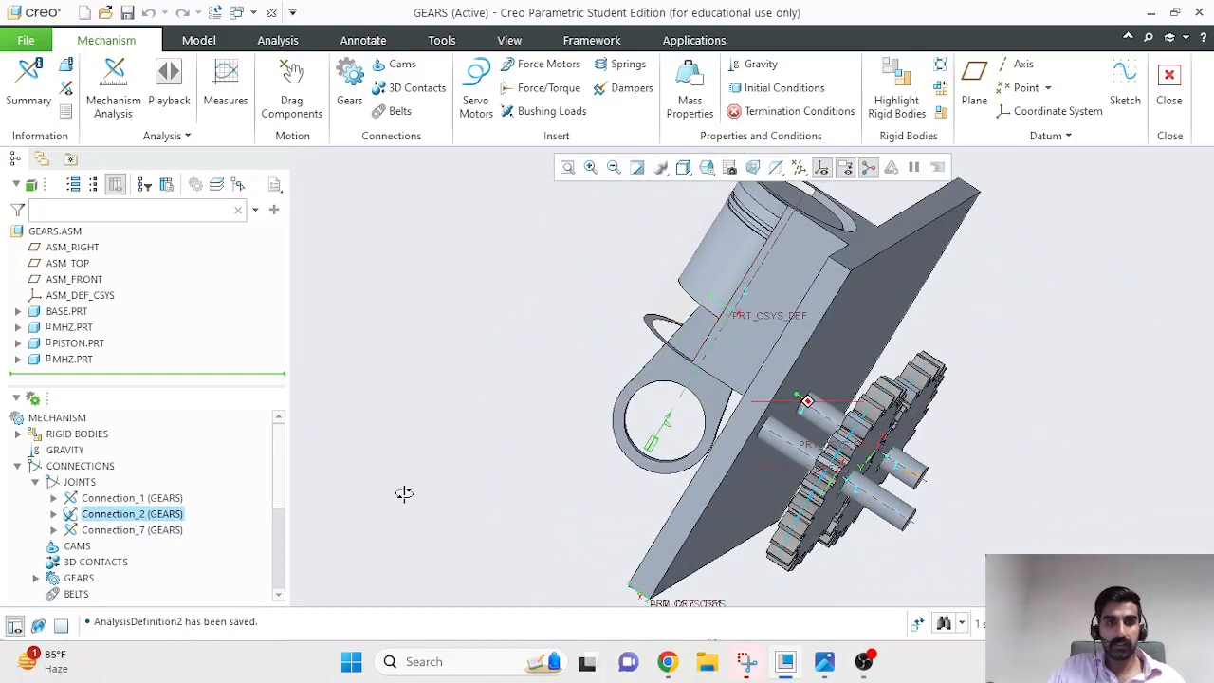
pyautogui.moveTo(409, 499); pyautogui.dragTo(347, 490, button='middle')
pyautogui.click(167, 498)
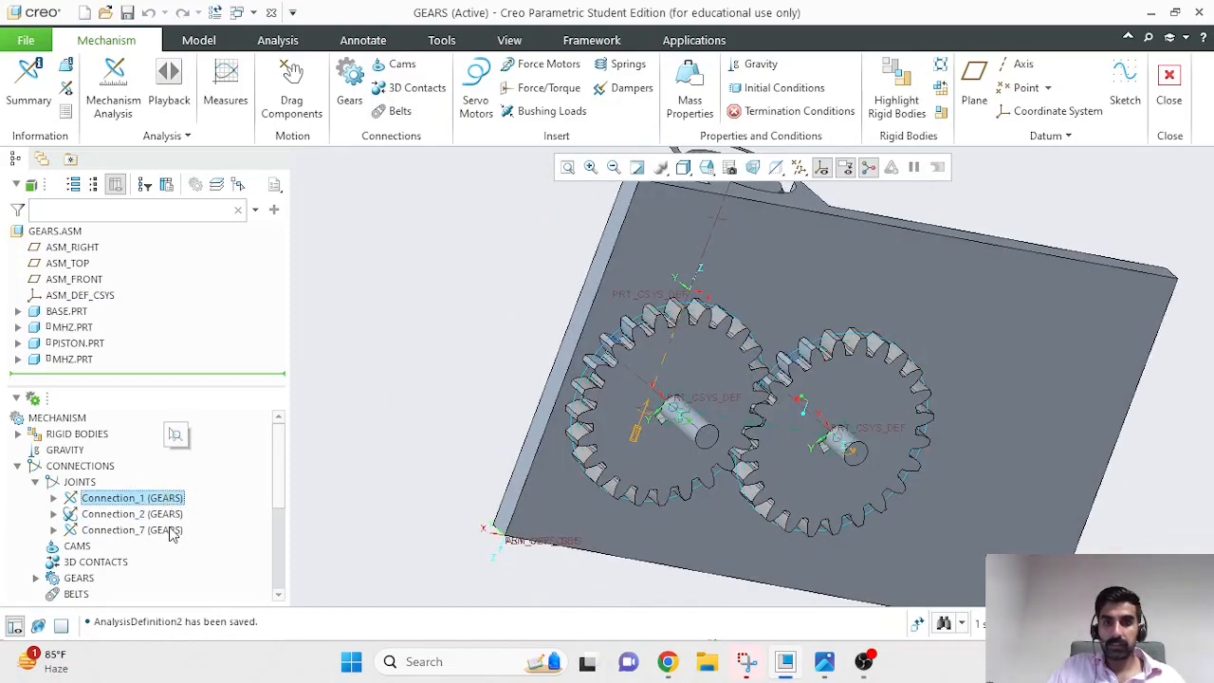
pyautogui.click(170, 530)
pyautogui.moveTo(471, 436); pyautogui.dragTo(426, 420, button='middle')
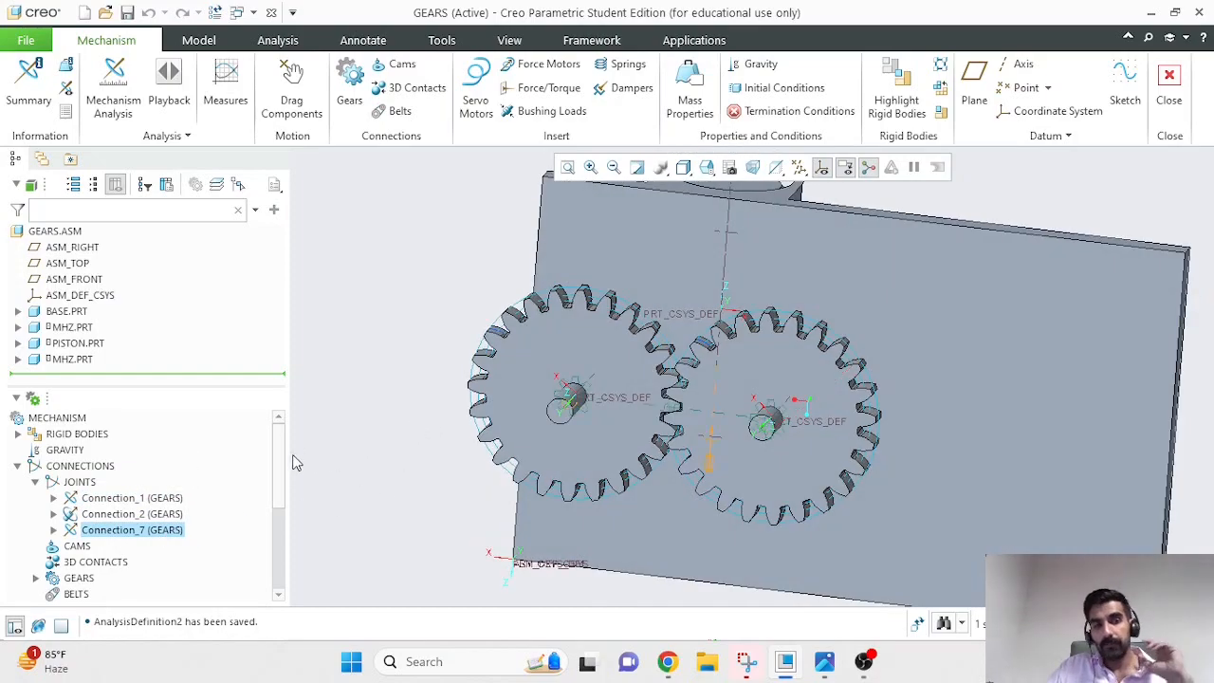
pyautogui.click(17, 465)
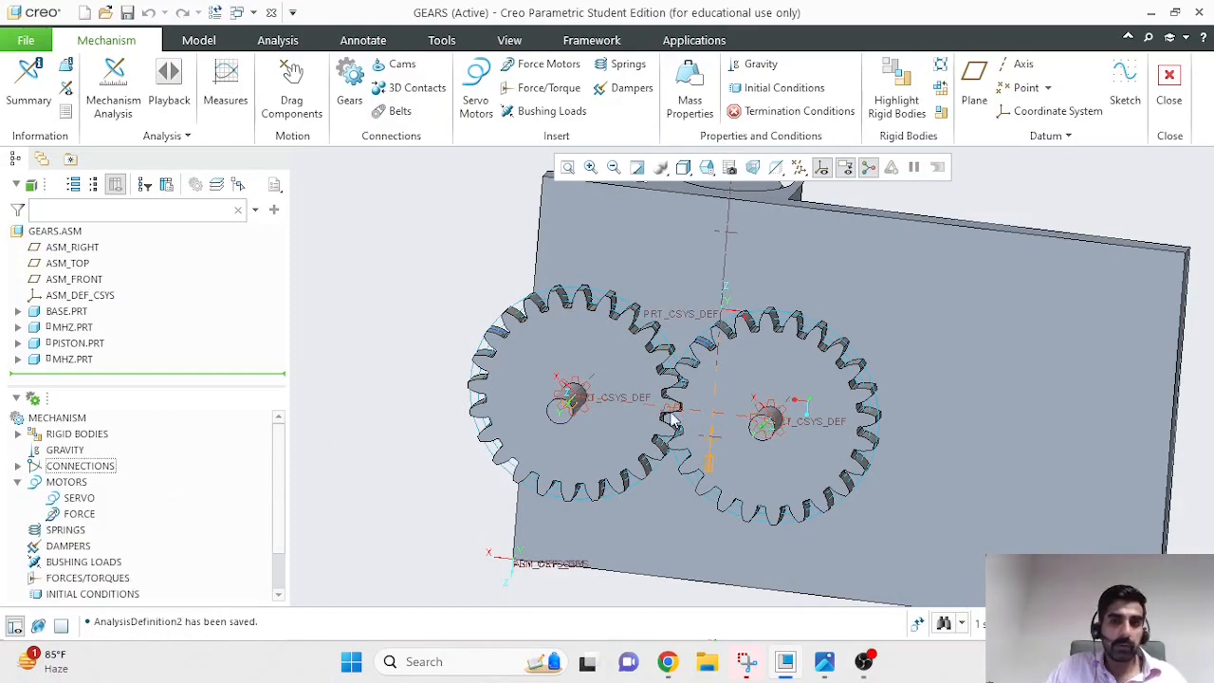
# Start a servo motor with the rotation axis Connection_7.first_rot_axis of the gear in front of the plate as driven entity.
pyautogui.scroll(-2, 891, 462)
pyautogui.scroll(-2, 104, 542)
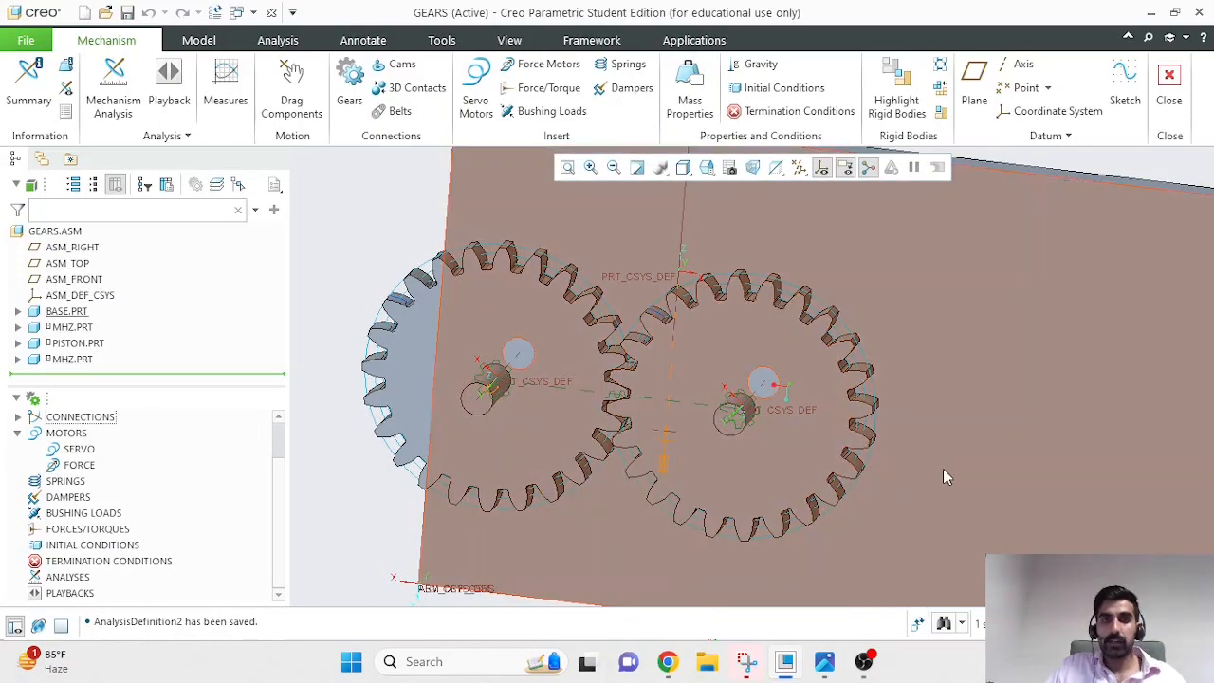
pyautogui.scroll(-2, 942, 469)
pyautogui.moveTo(953, 465); pyautogui.dragTo(935, 447, button='middle')
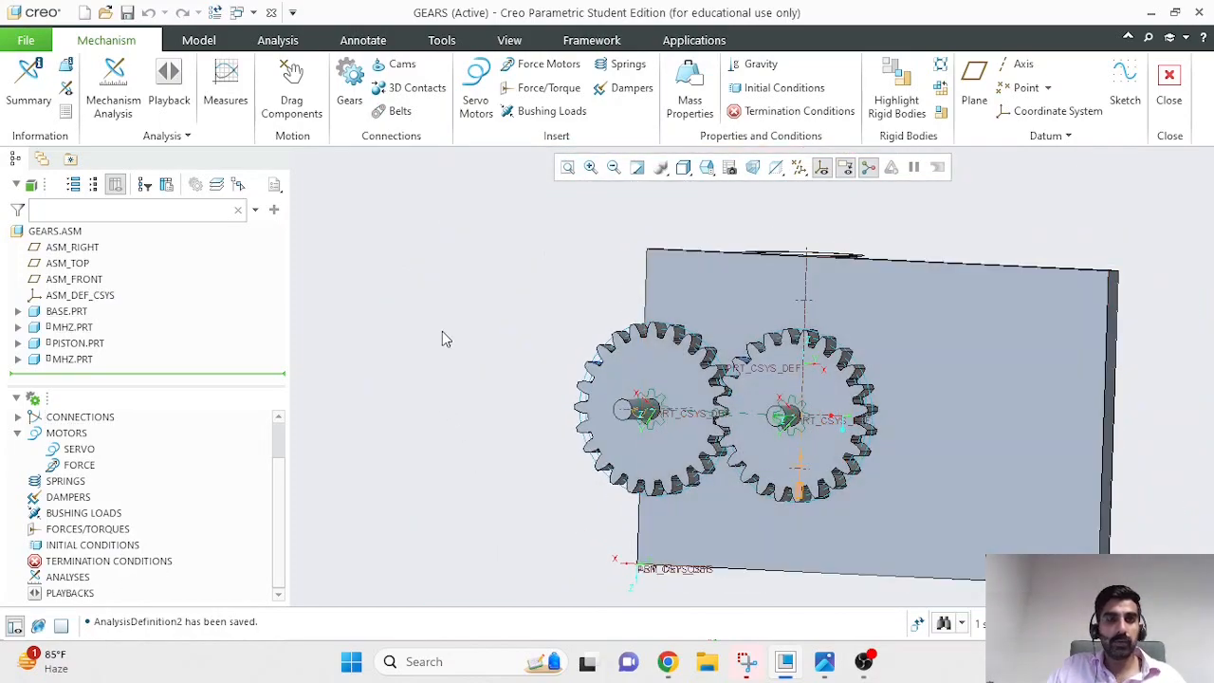
pyautogui.scroll(1, 847, 394)
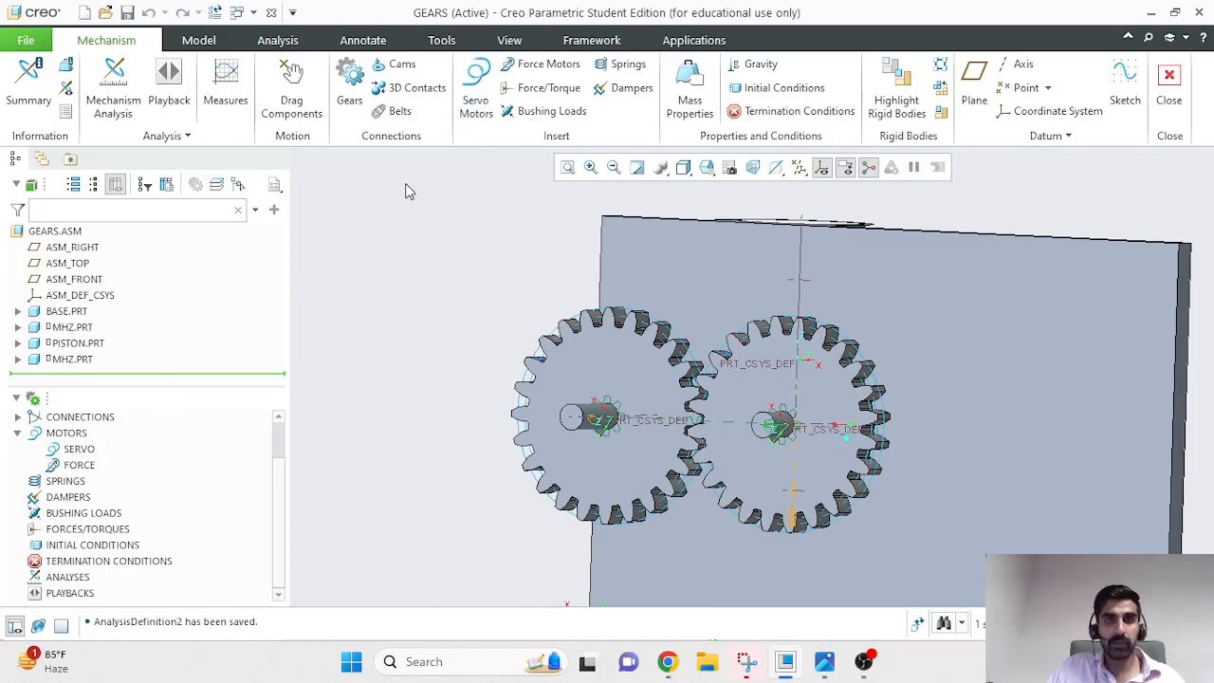
pyautogui.click(479, 90)
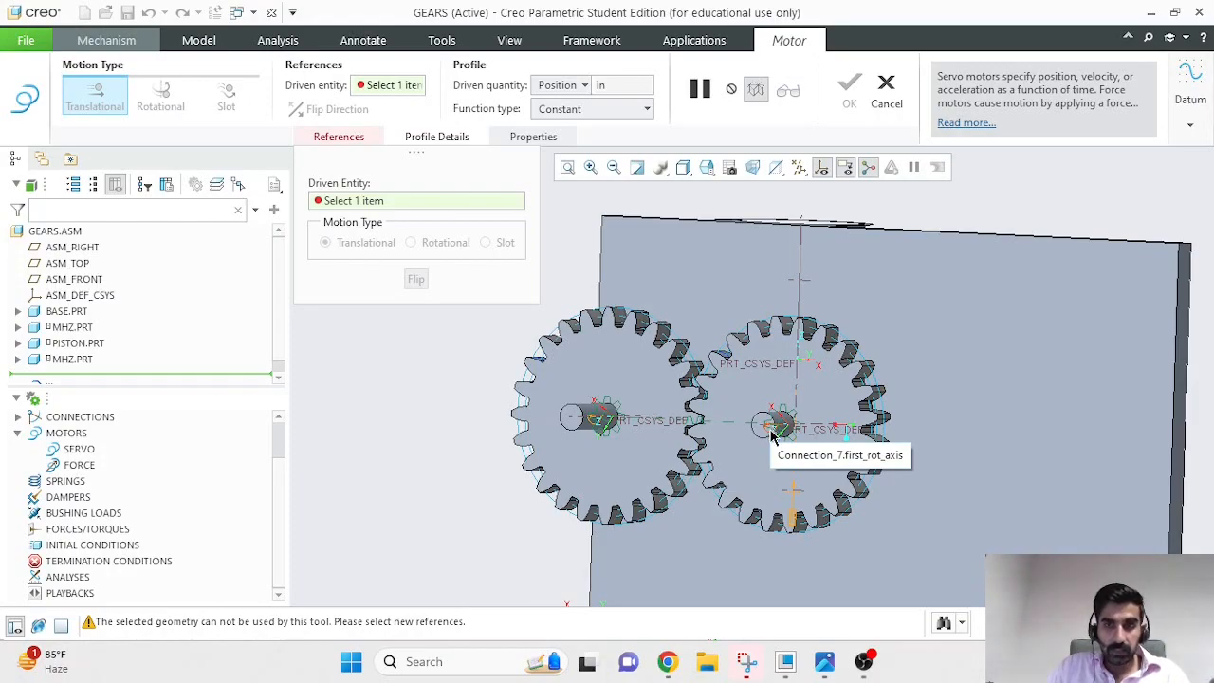
pyautogui.scroll(3, 767, 430)
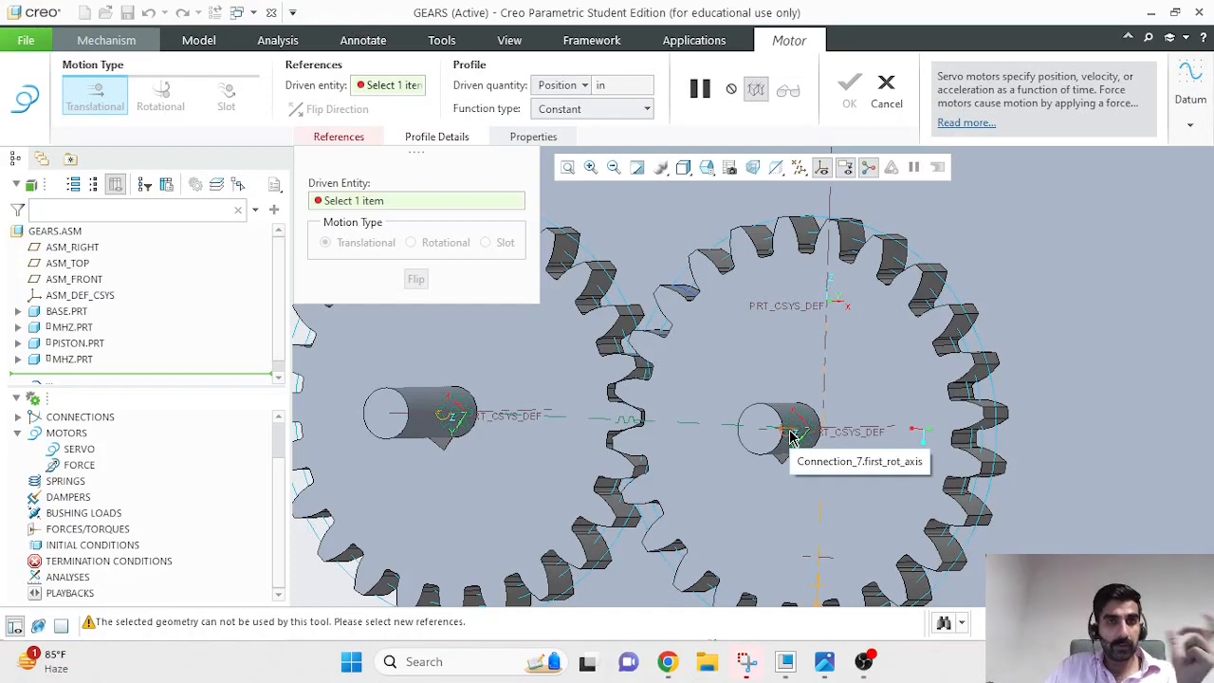
pyautogui.click(793, 436)
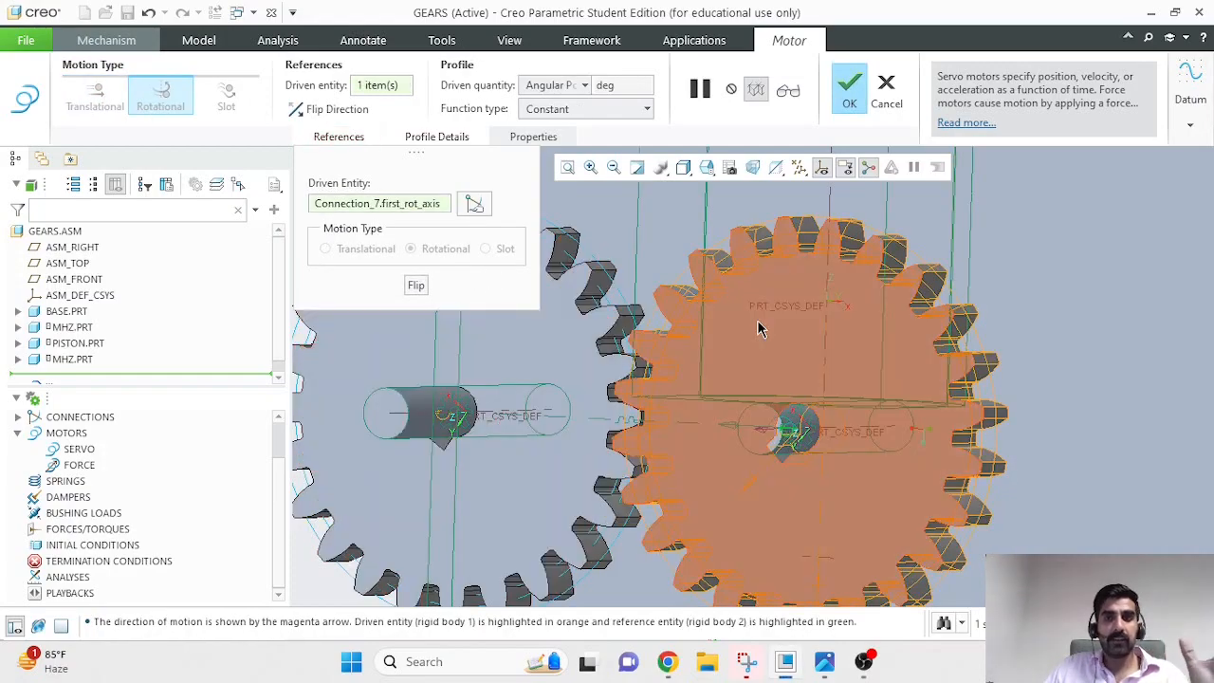
pyautogui.scroll(-3, 758, 328)
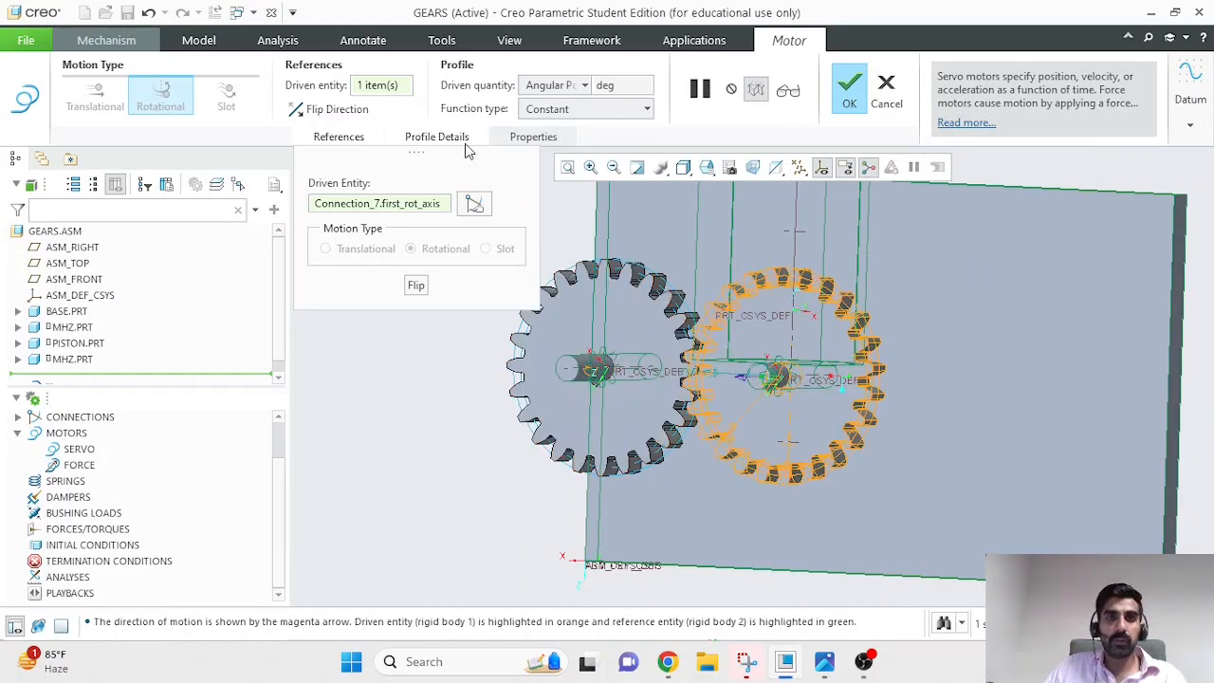
# Set the motor's driven quantity to Angular Velocity and consult the function type reference in the image Functions.jpg.
pyautogui.click(587, 88)
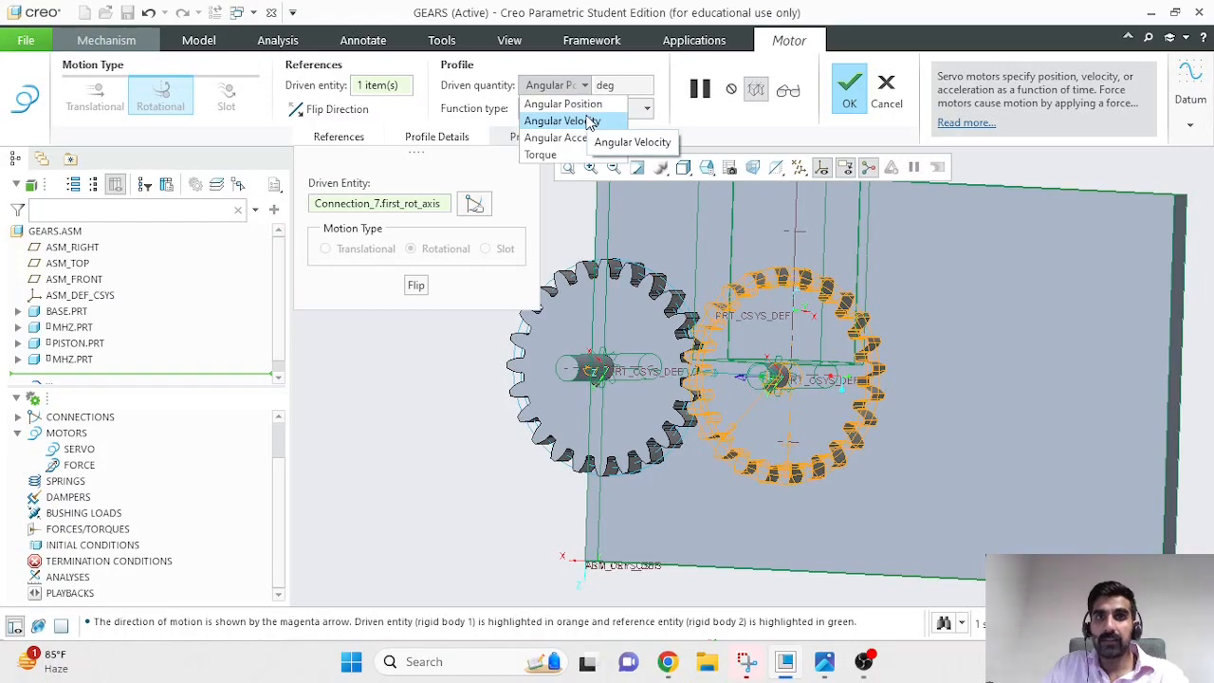
pyautogui.click(588, 122)
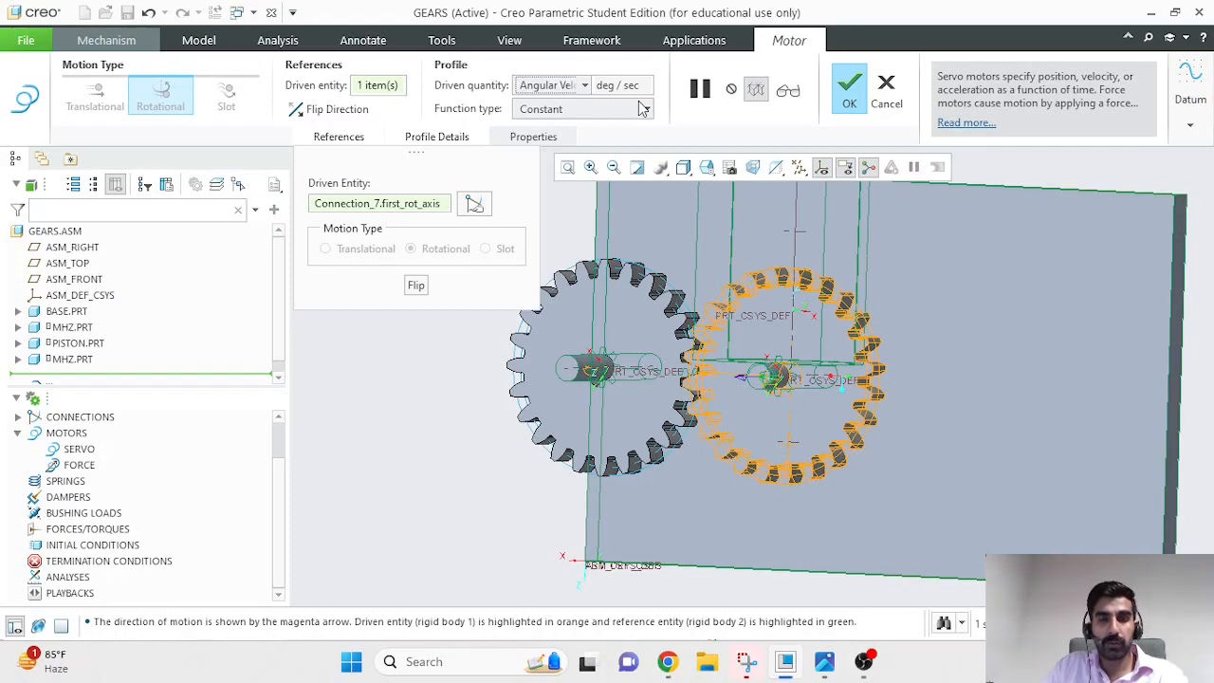
pyautogui.click(821, 662)
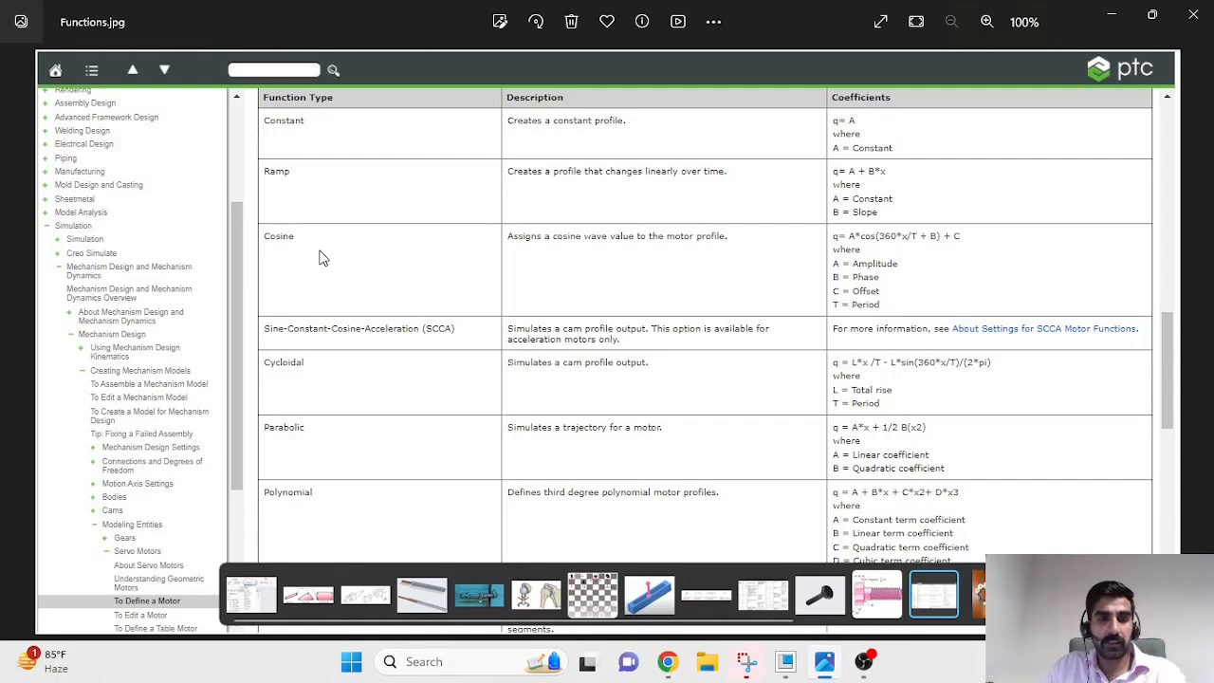
pyautogui.click(1115, 16)
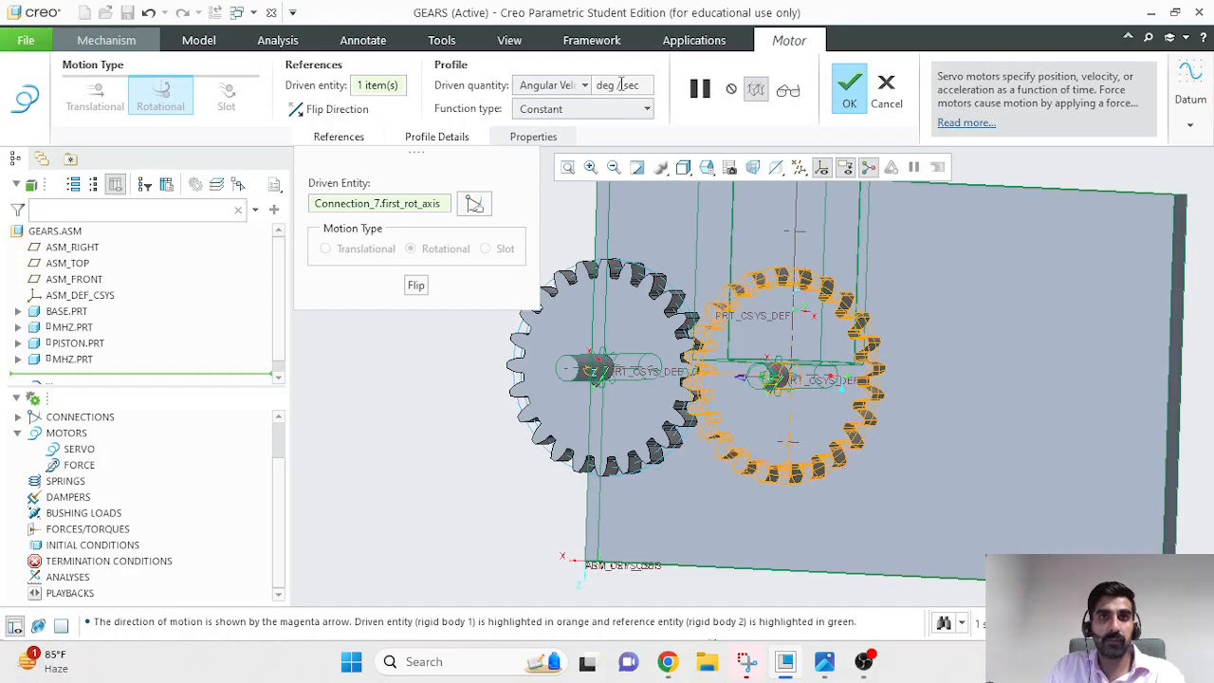
# Try the Angular Position driven quantity with the Ramp function type, and switch the motor back to Constant with Angular Velocity.
pyautogui.click(576, 85)
pyautogui.click(577, 107)
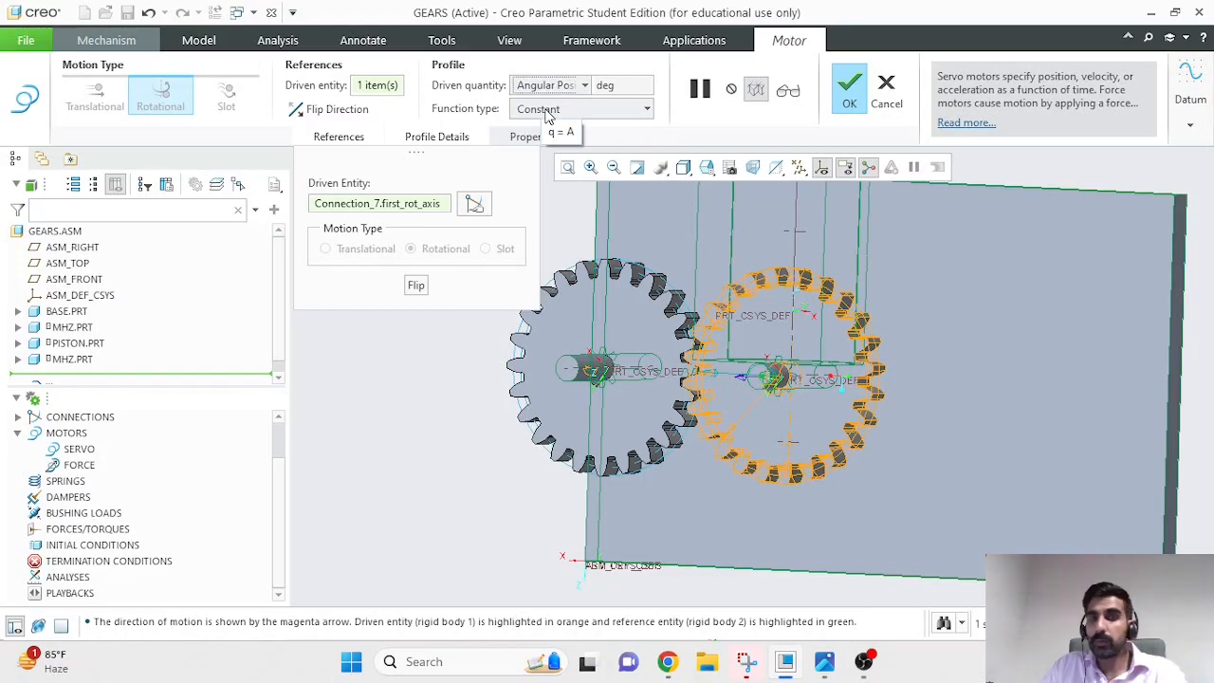
pyautogui.click(575, 112)
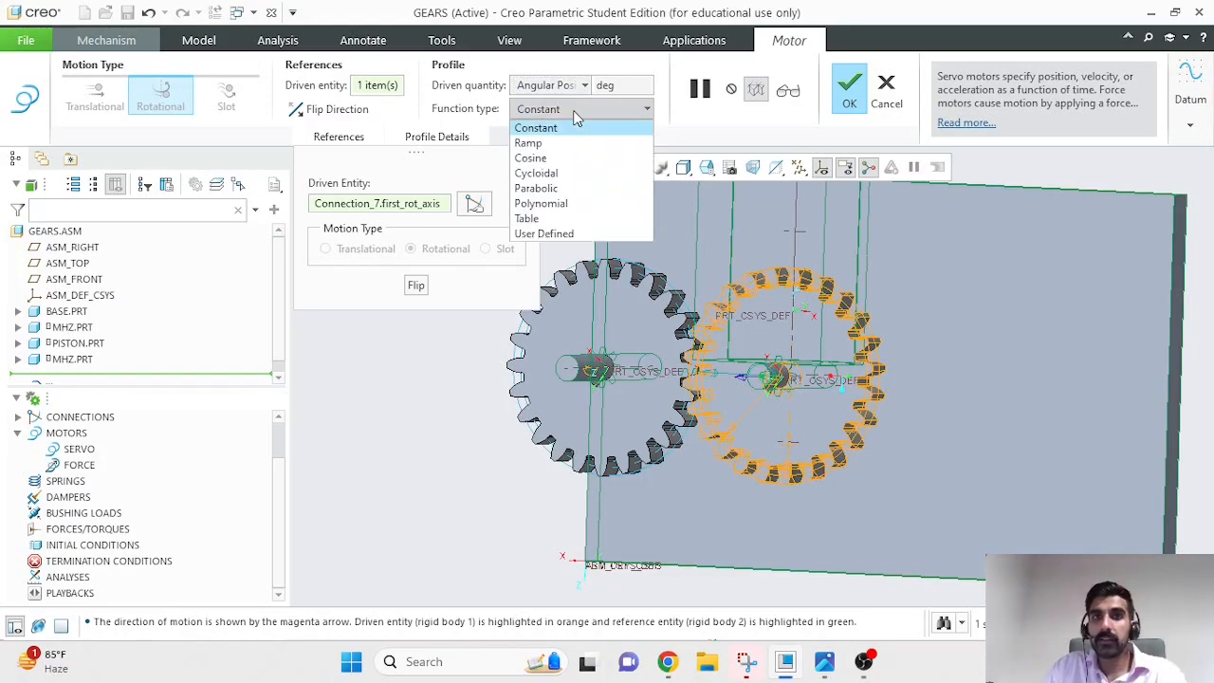
pyautogui.click(563, 143)
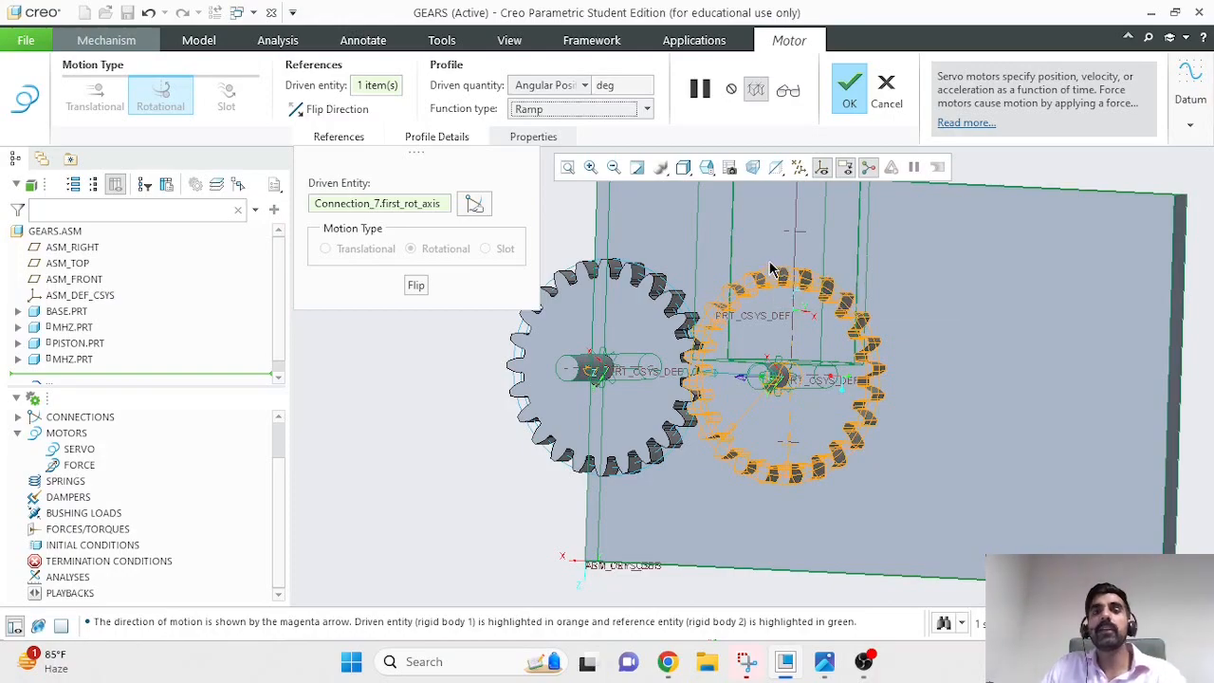
pyautogui.click(562, 110)
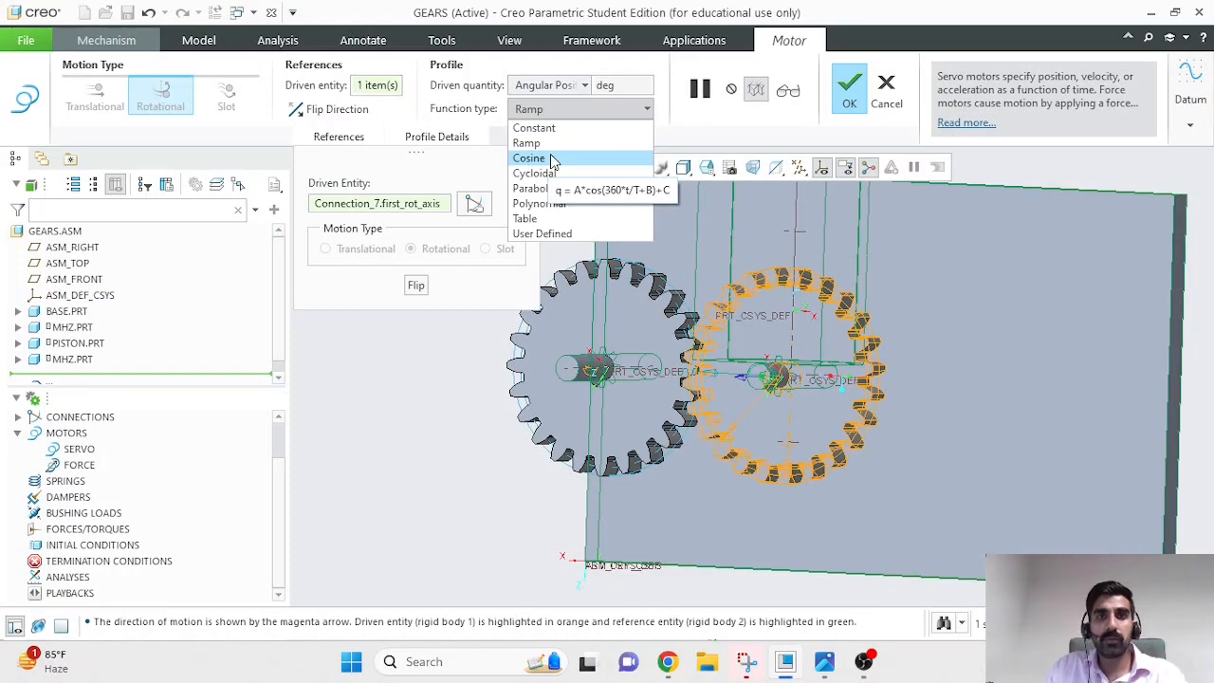
pyautogui.click(566, 128)
pyautogui.click(569, 85)
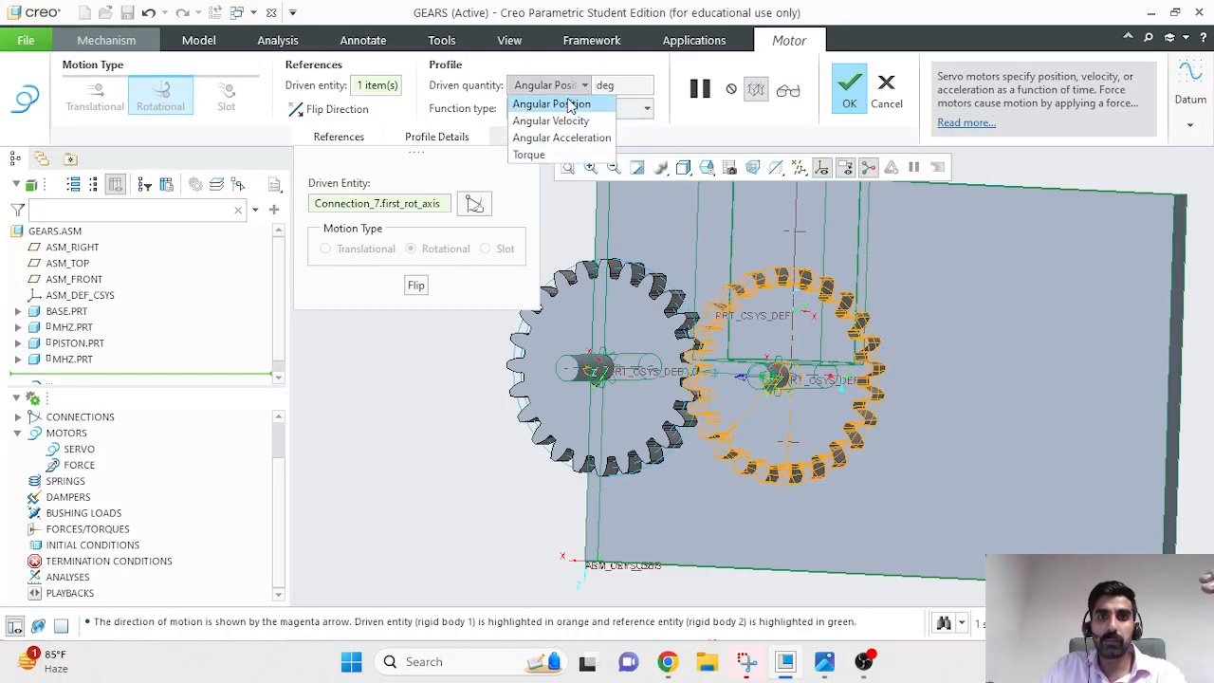
pyautogui.click(570, 118)
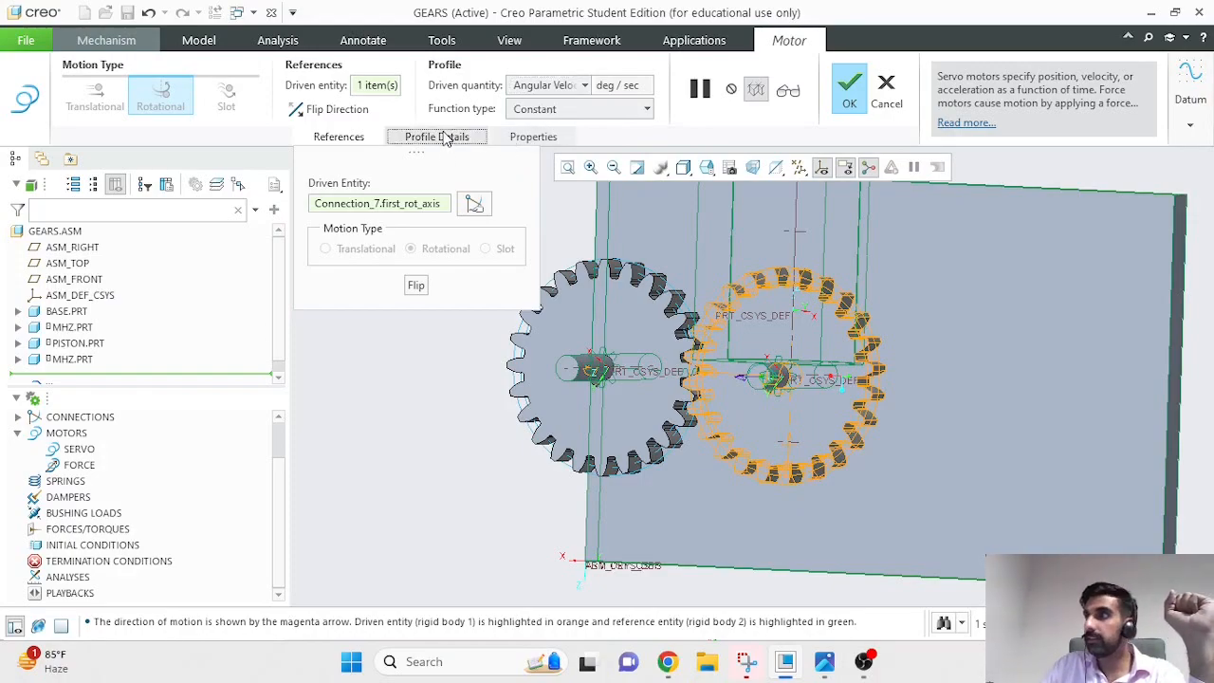
# Open the motor's profile details and consult the Constant function's coefficients in the reference image Functions.jpg.
pyautogui.moveTo(1213, 57); pyautogui.dragTo(390, 186)
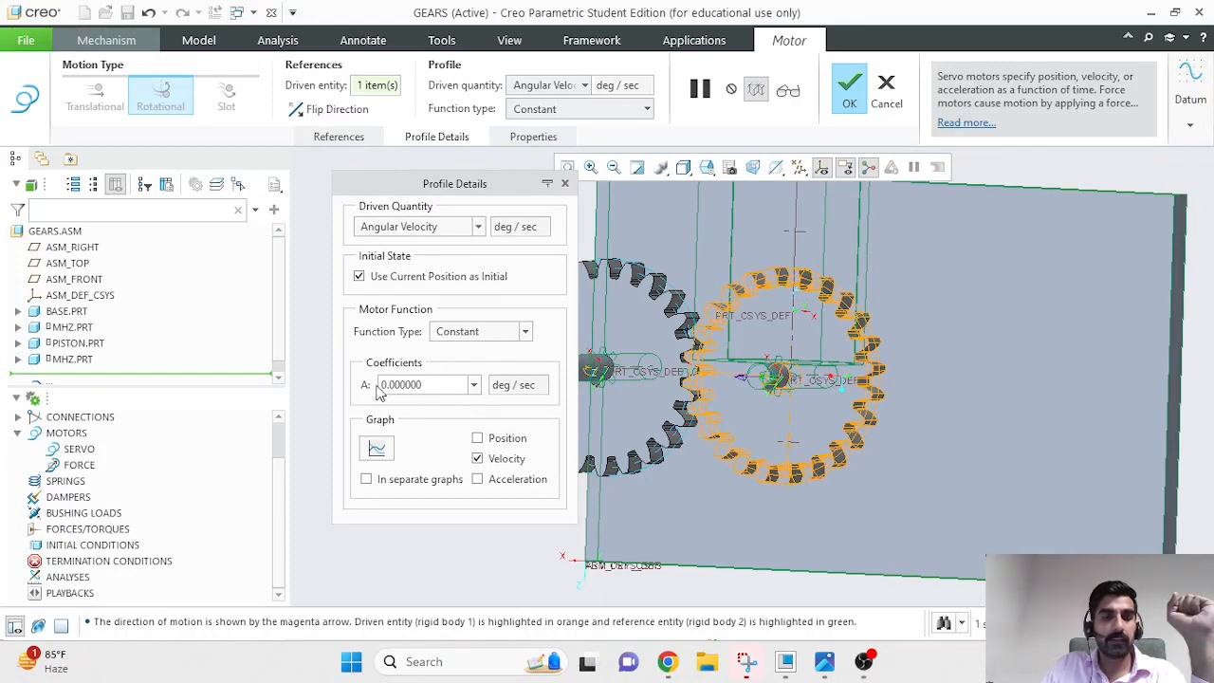
pyautogui.click(825, 664)
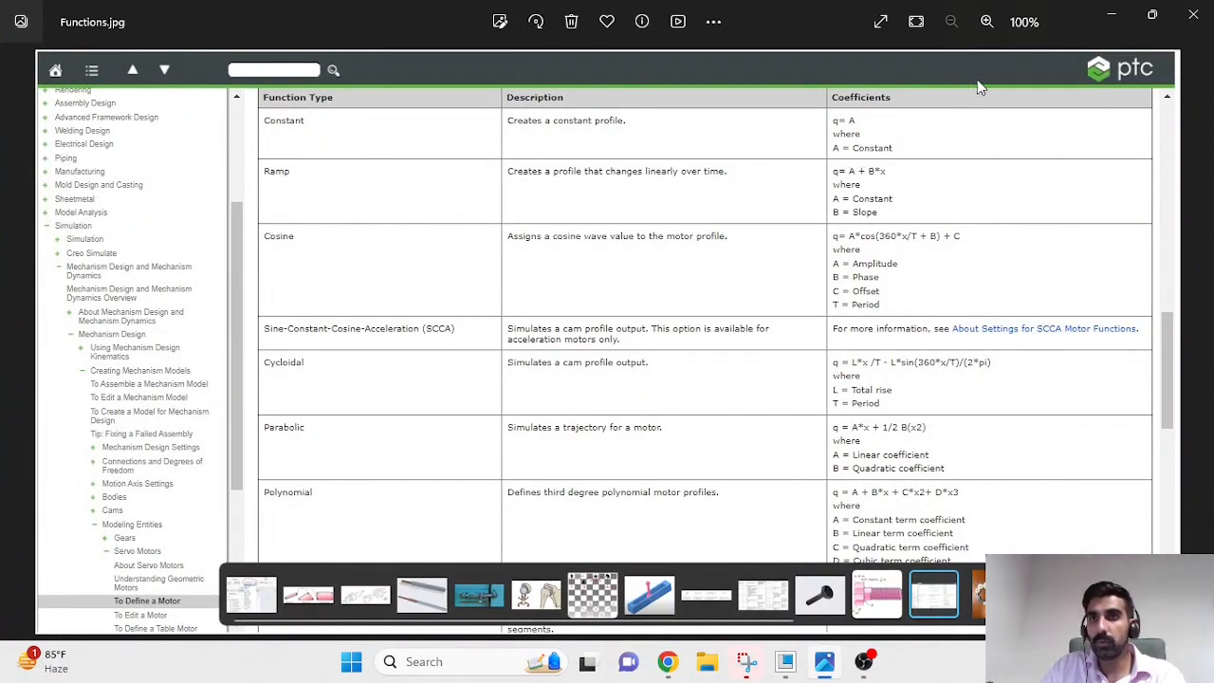
pyautogui.click(1113, 15)
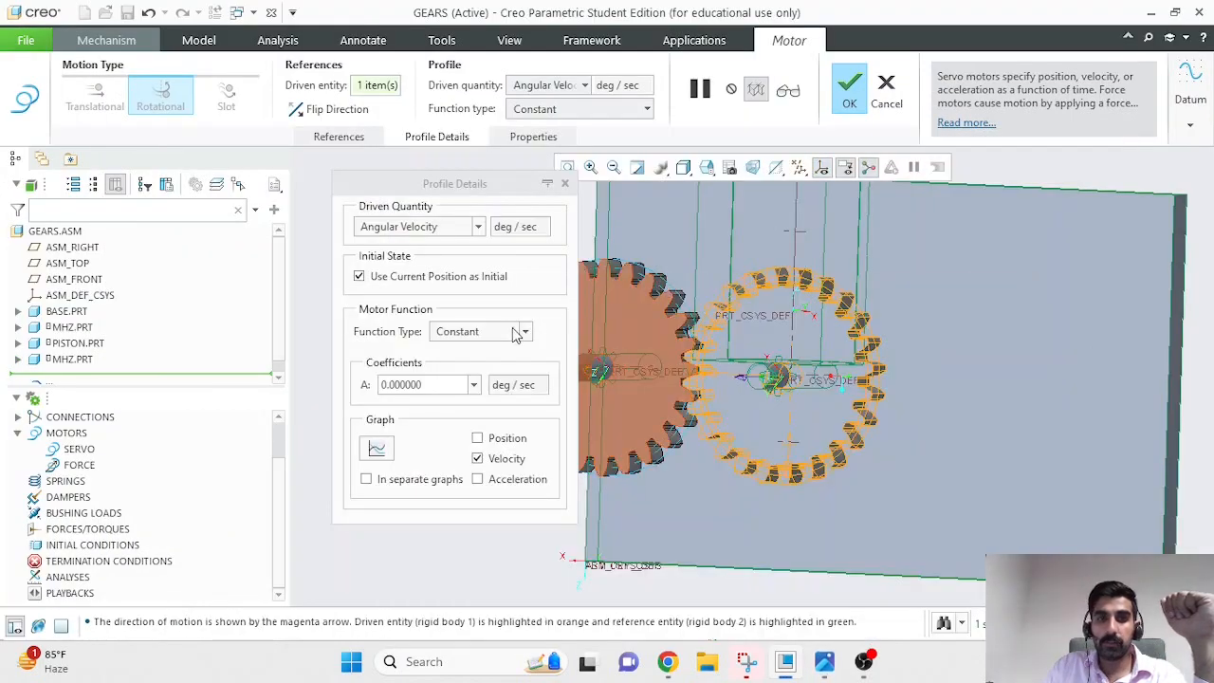
# Set the motor's constant coefficient A to 360/3 deg/sec and create the servo motor.
pyautogui.click(439, 383)
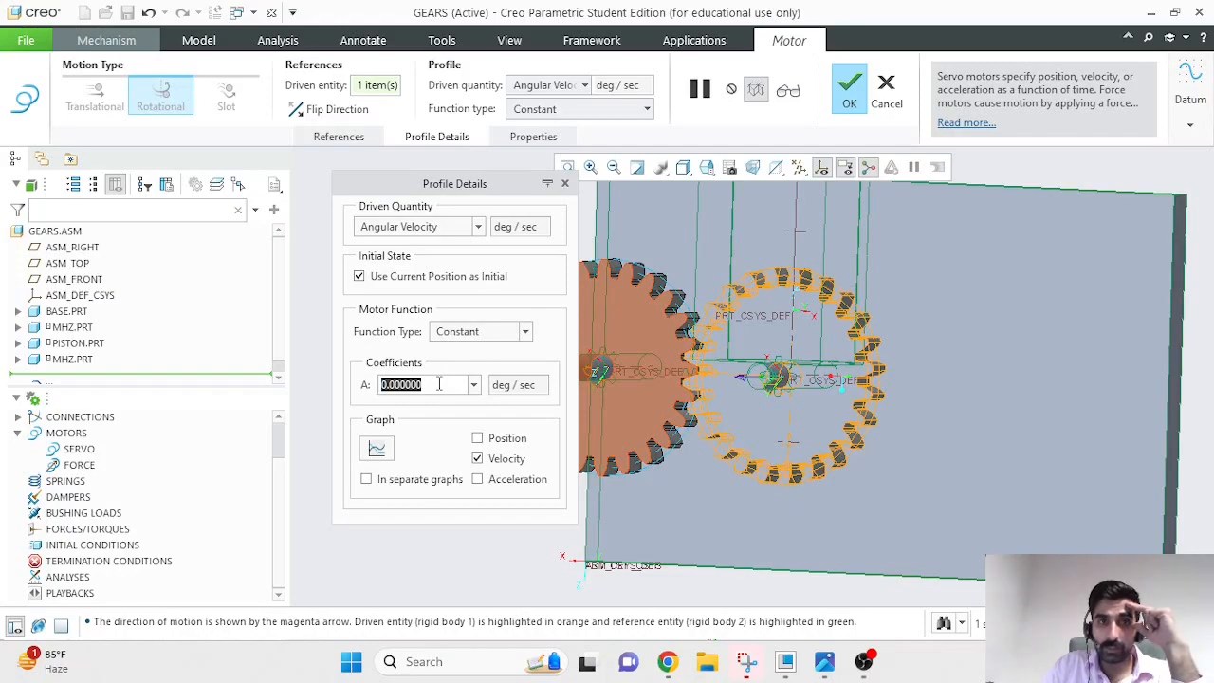
pyautogui.write('360')
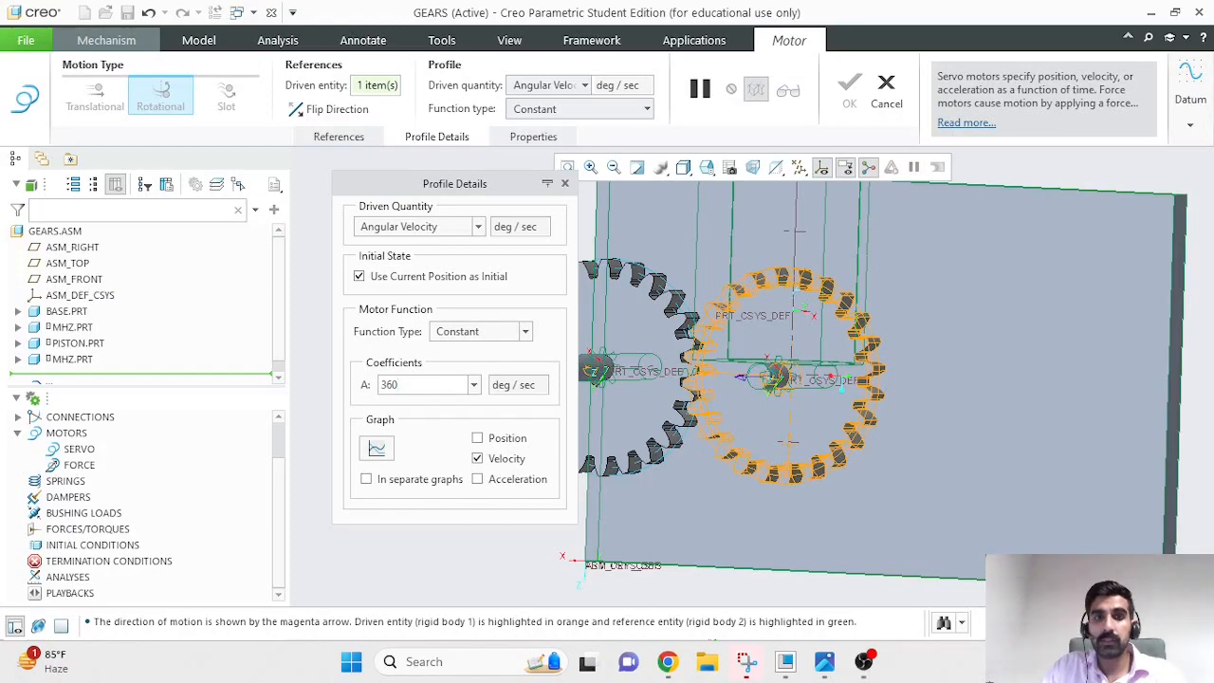
pyautogui.write('/3')
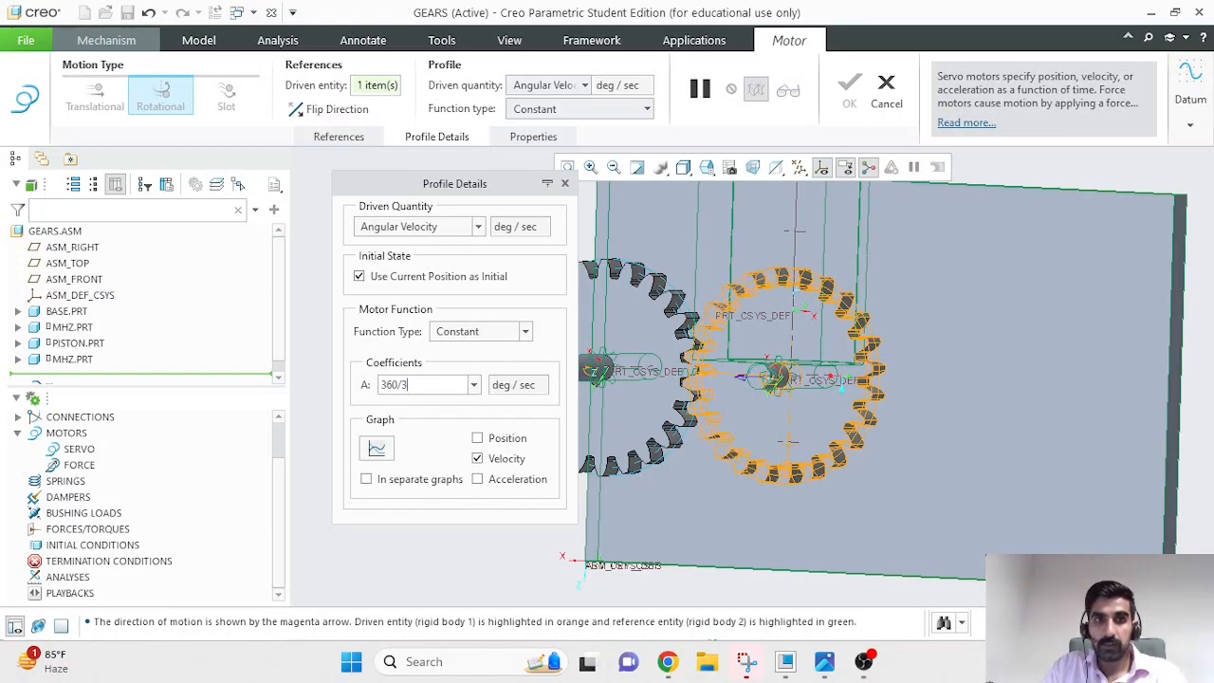
pyautogui.press('Return')
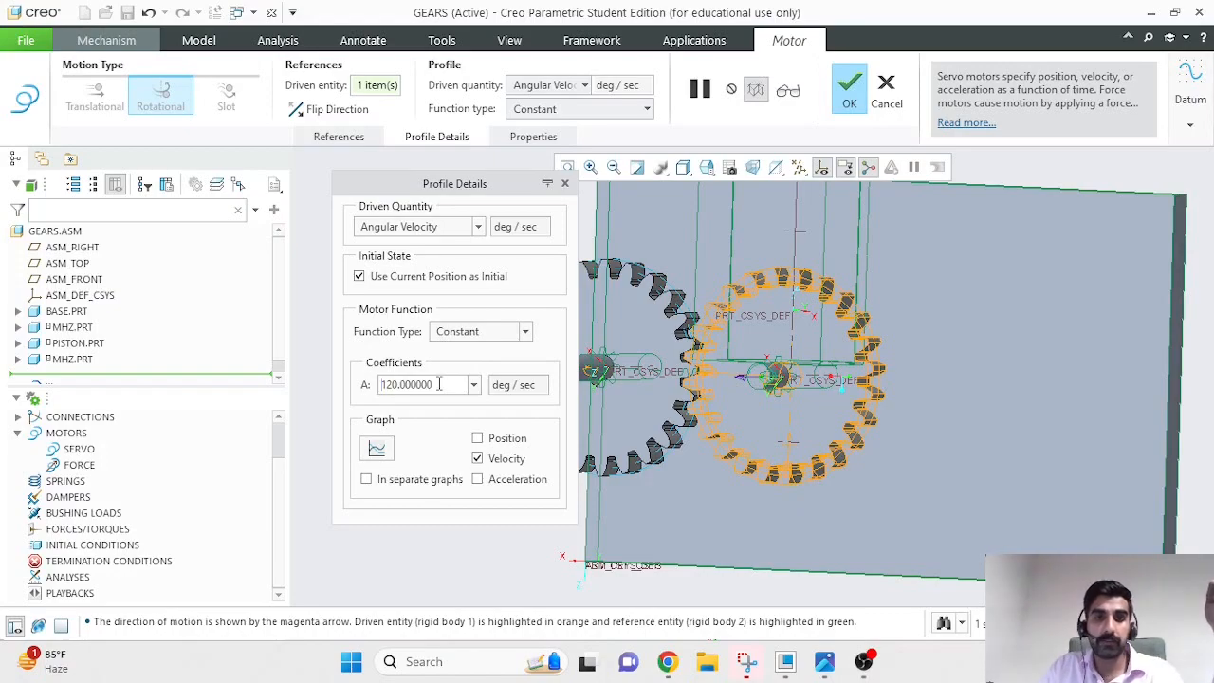
pyautogui.click(848, 94)
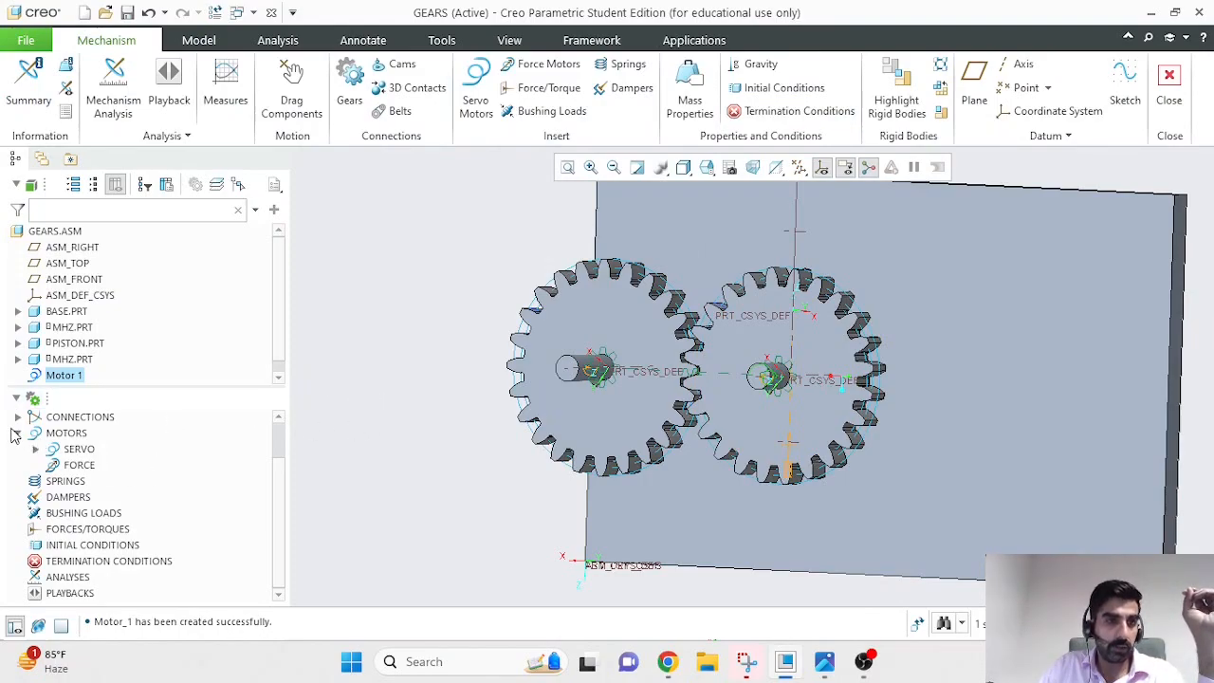
# Reopen the definition of servo motor Motor 1, review its profile details and accept it without edits.
pyautogui.click(36, 449)
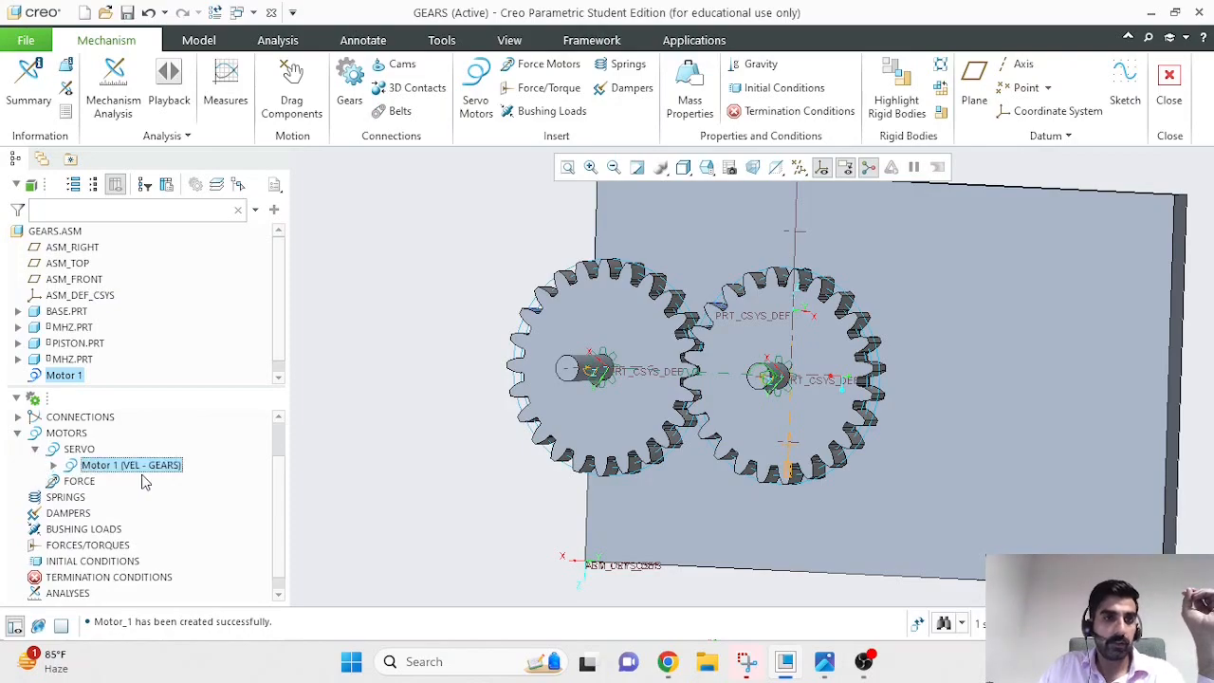
pyautogui.click(140, 465)
pyautogui.click(152, 385)
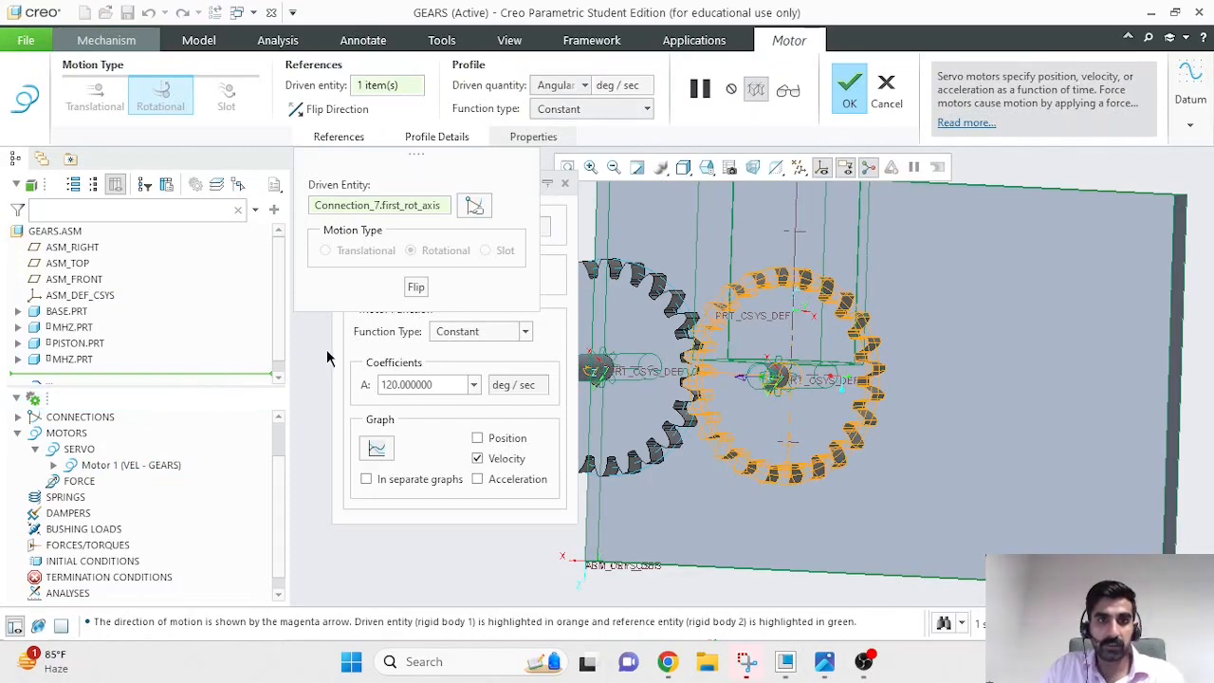
pyautogui.click(572, 211)
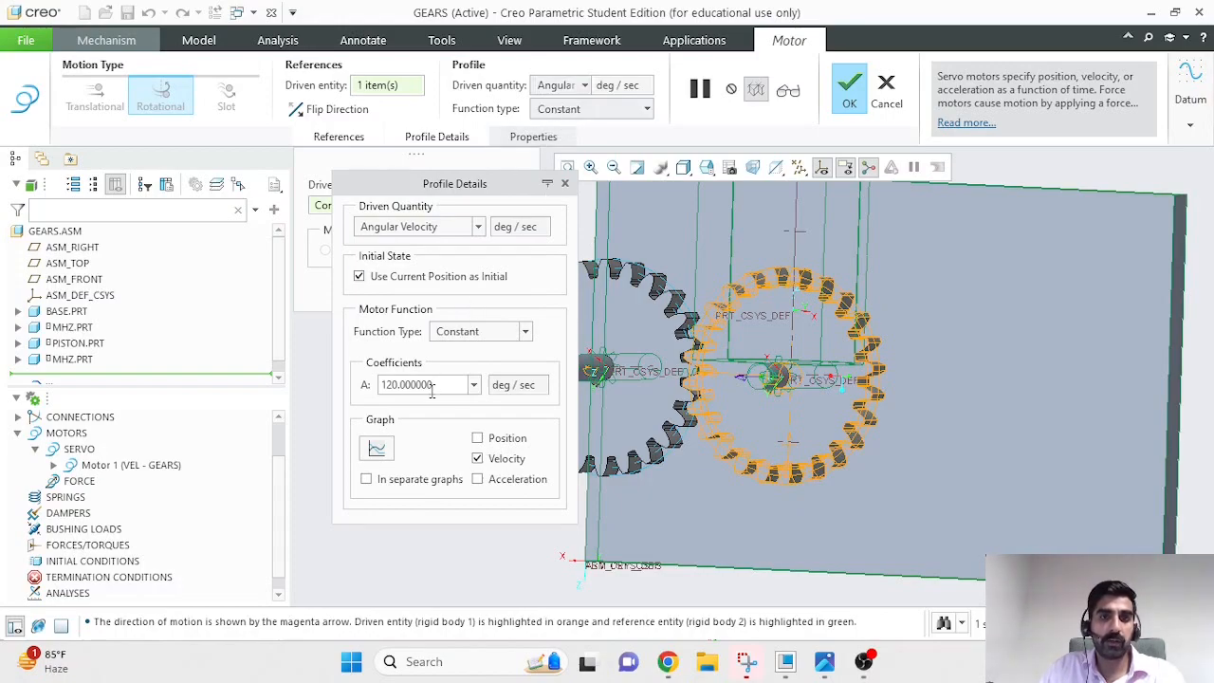
pyautogui.click(849, 90)
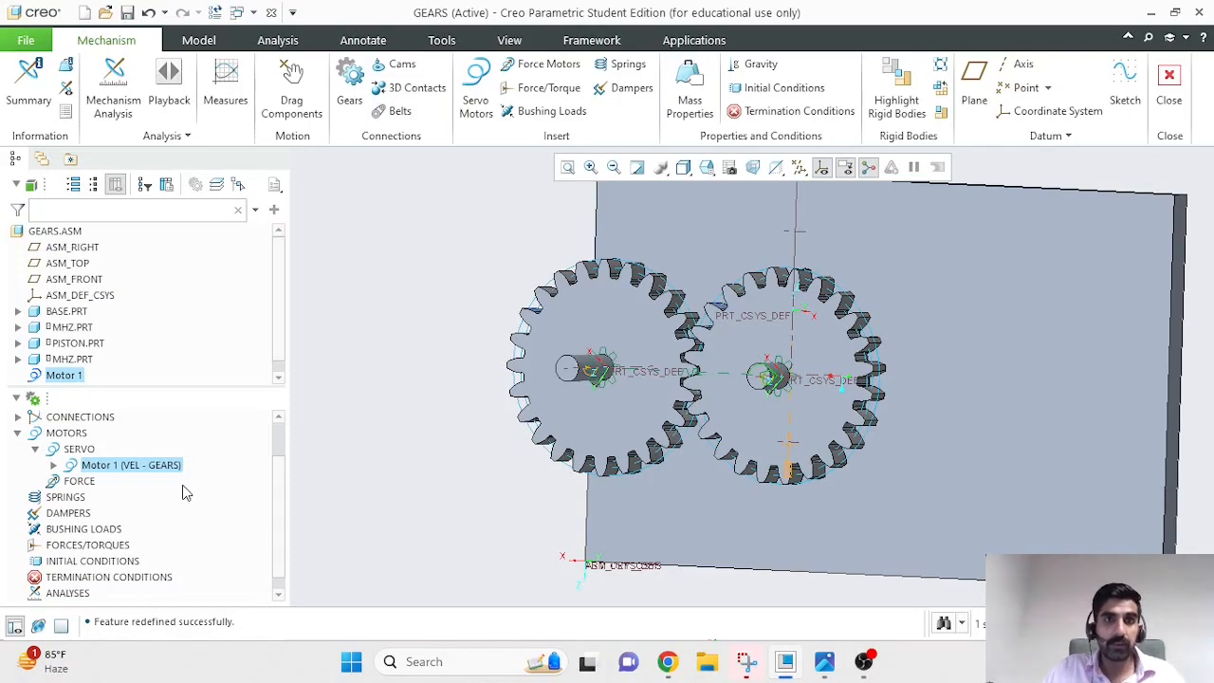
# Start a mechanism analysis named MyAnalysis and set its type to Kinematic.
pyautogui.scroll(-1, 283, 493)
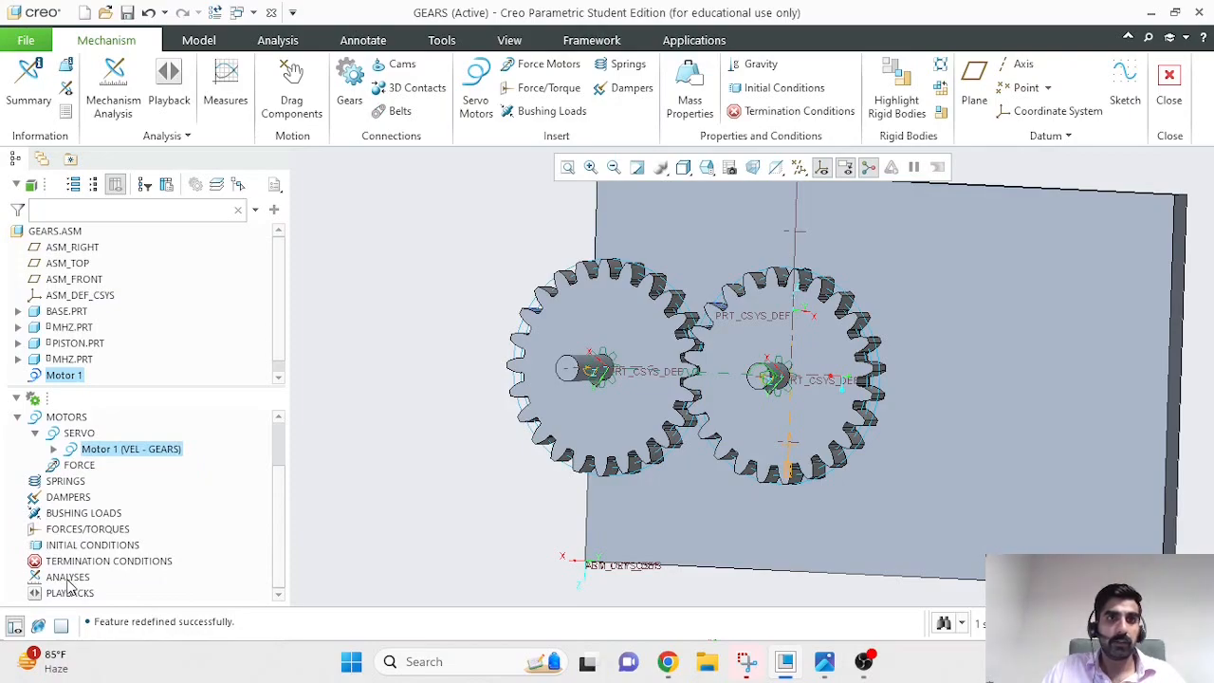
pyautogui.click(67, 577)
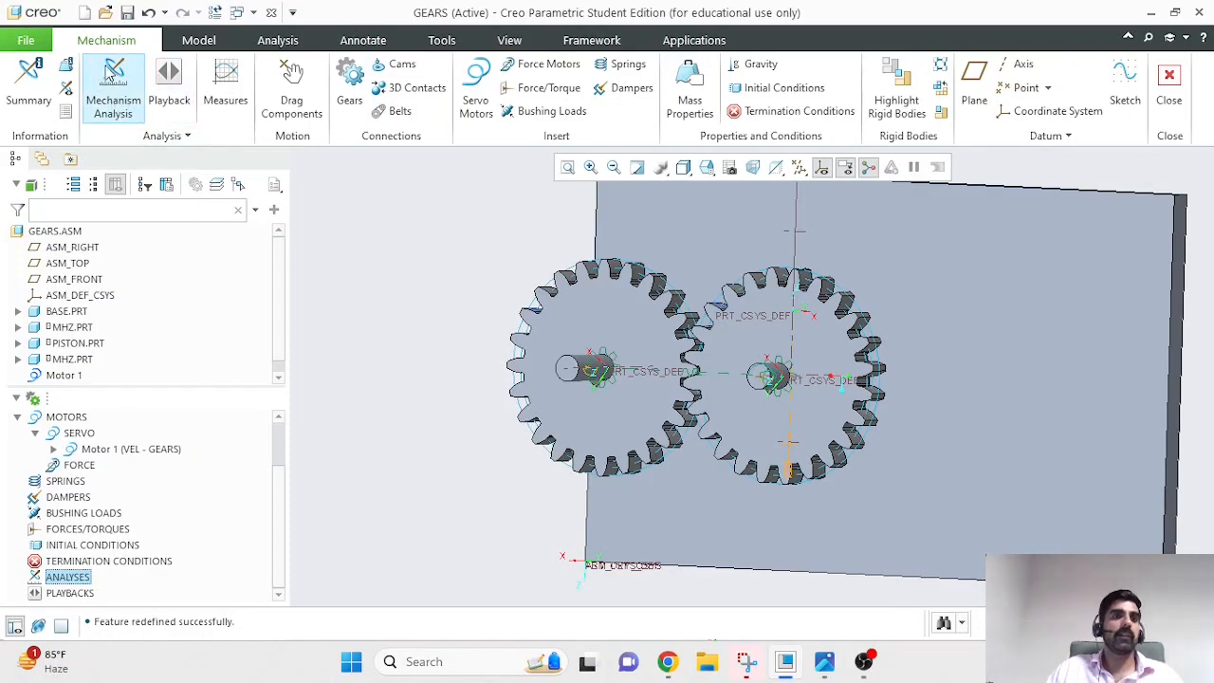
pyautogui.click(111, 99)
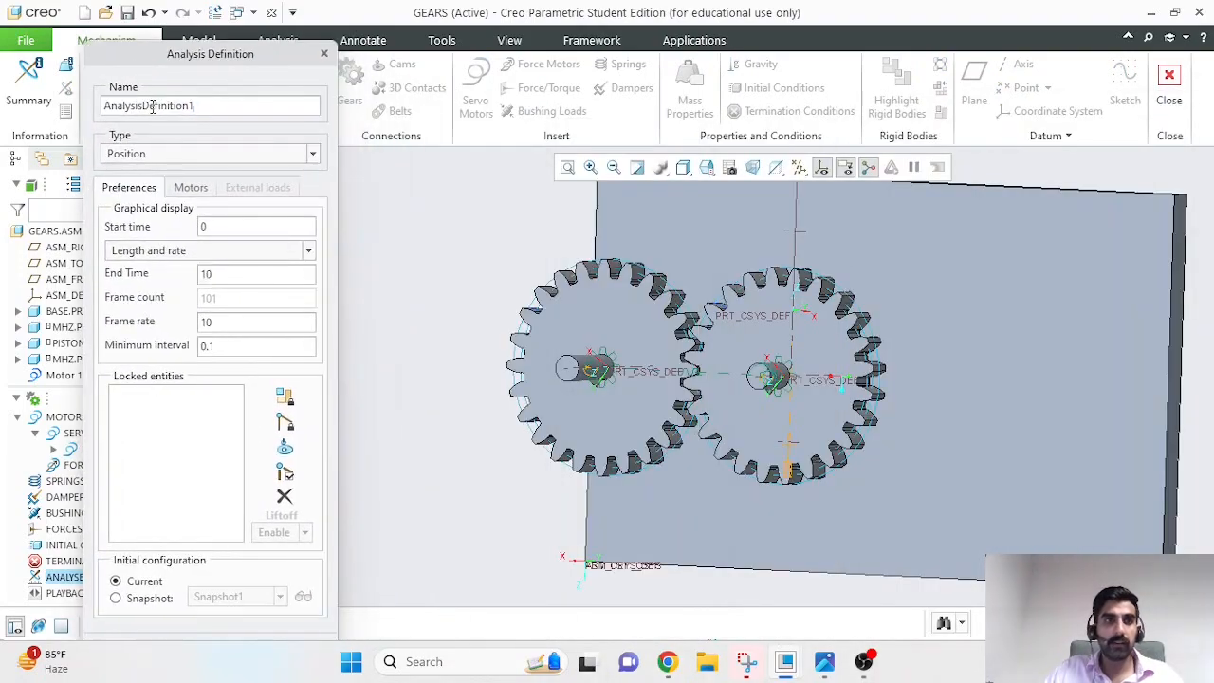
pyautogui.doubleClick(209, 105)
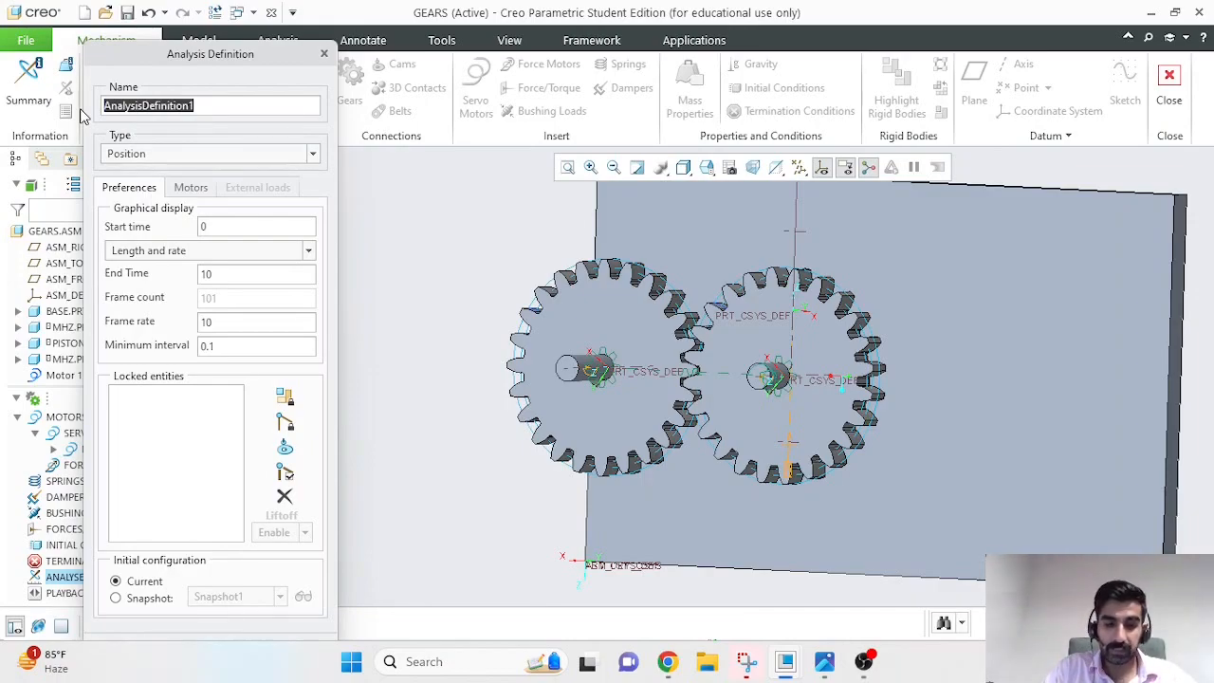
pyautogui.write('MyAnal')
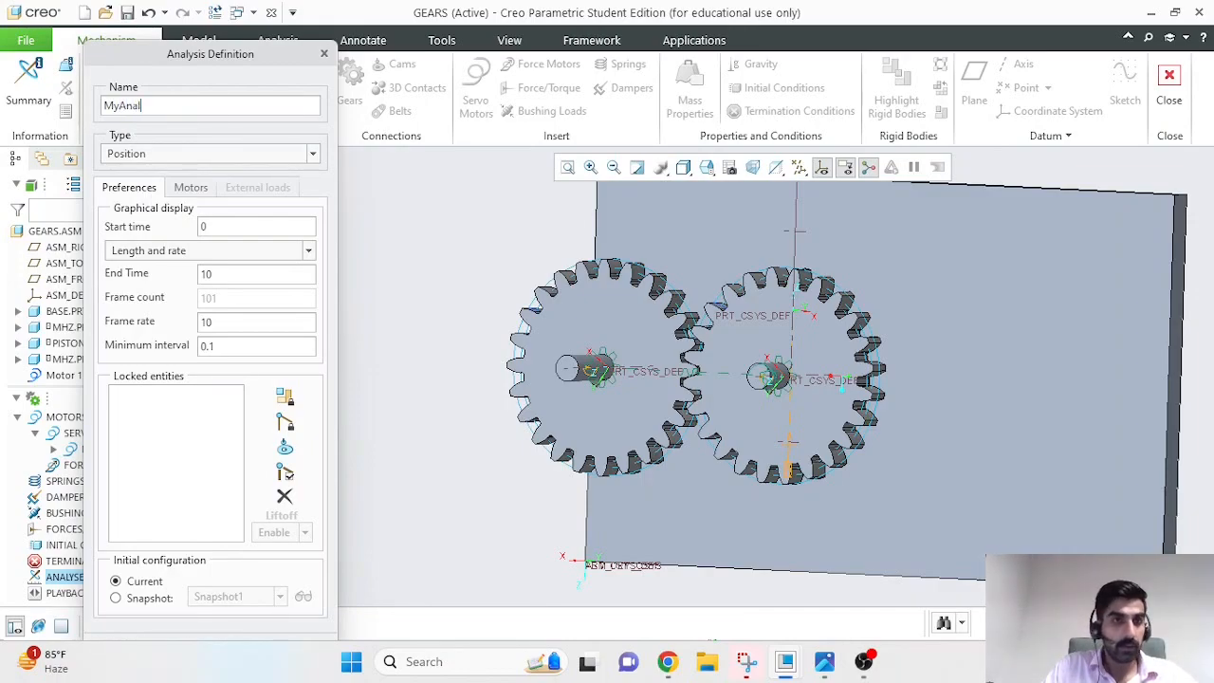
pyautogui.write('ysis')
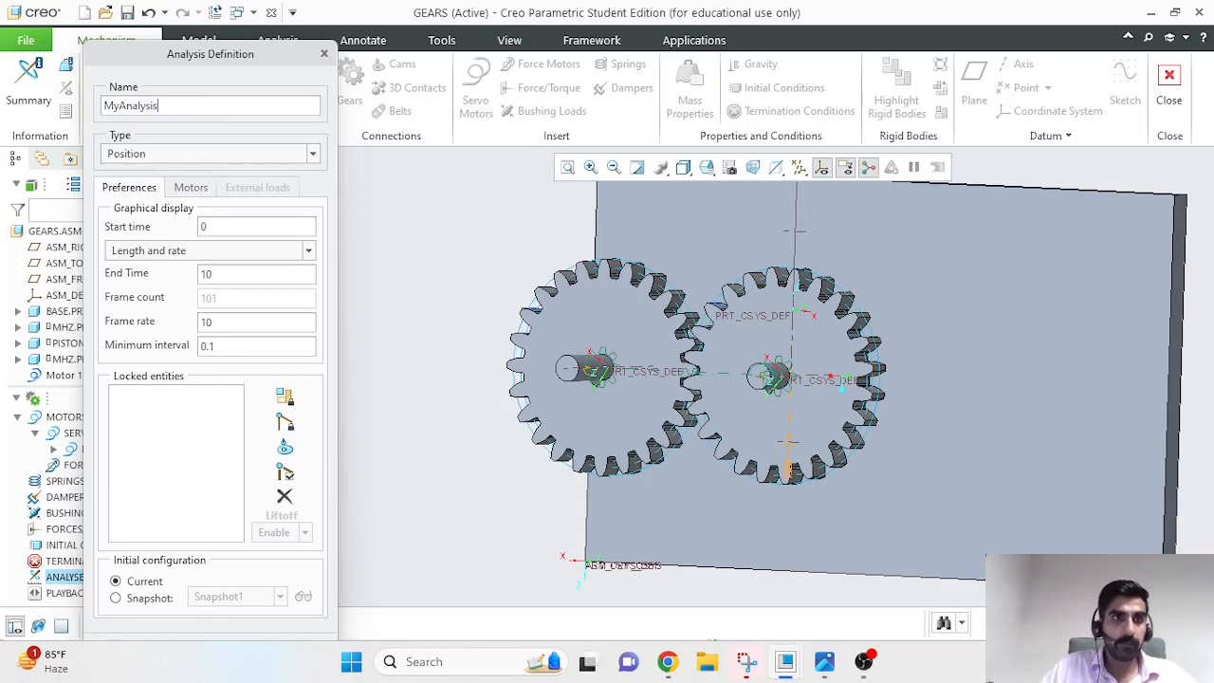
pyautogui.click(219, 160)
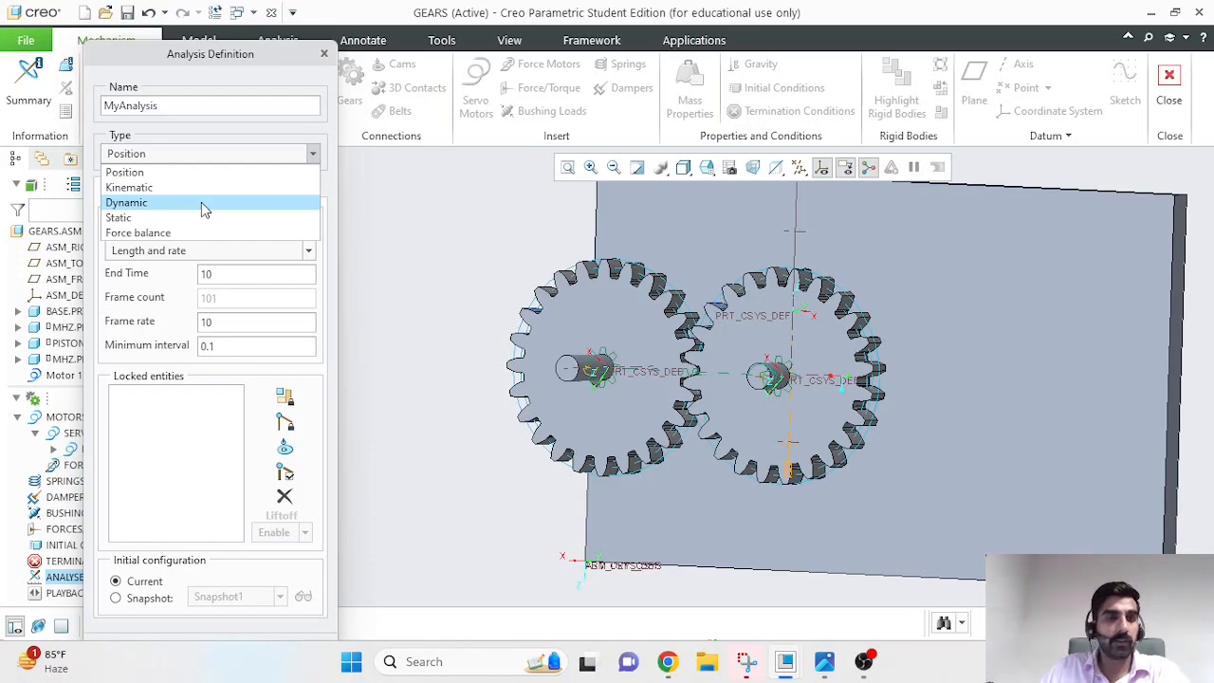
pyautogui.click(205, 188)
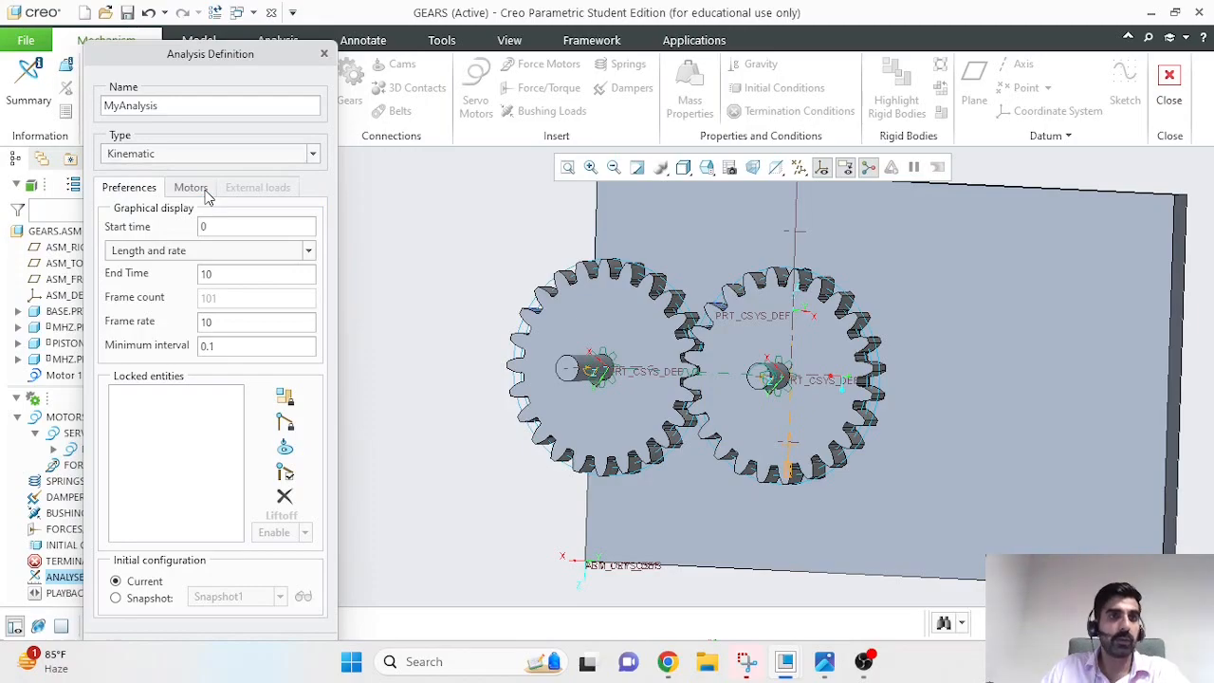
# Set the analysis end time to 6 and the frame rate to 50.
pyautogui.doubleClick(223, 273)
pyautogui.write('6')
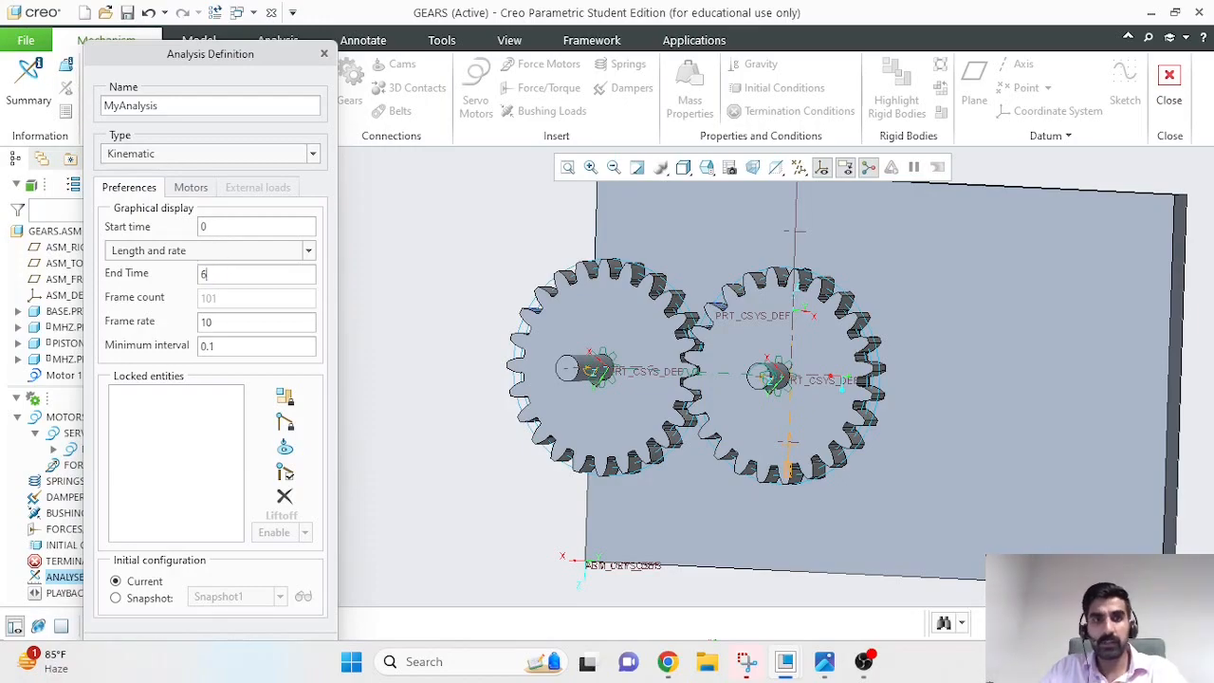
pyautogui.click(280, 322)
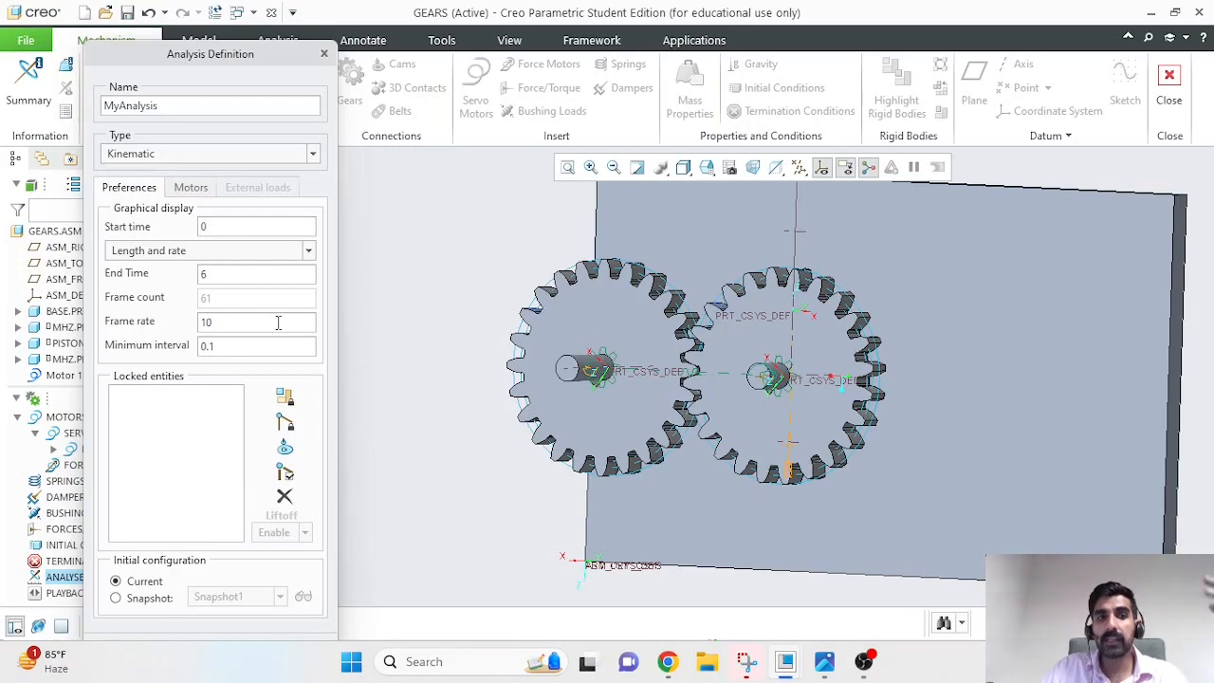
pyautogui.write('5')
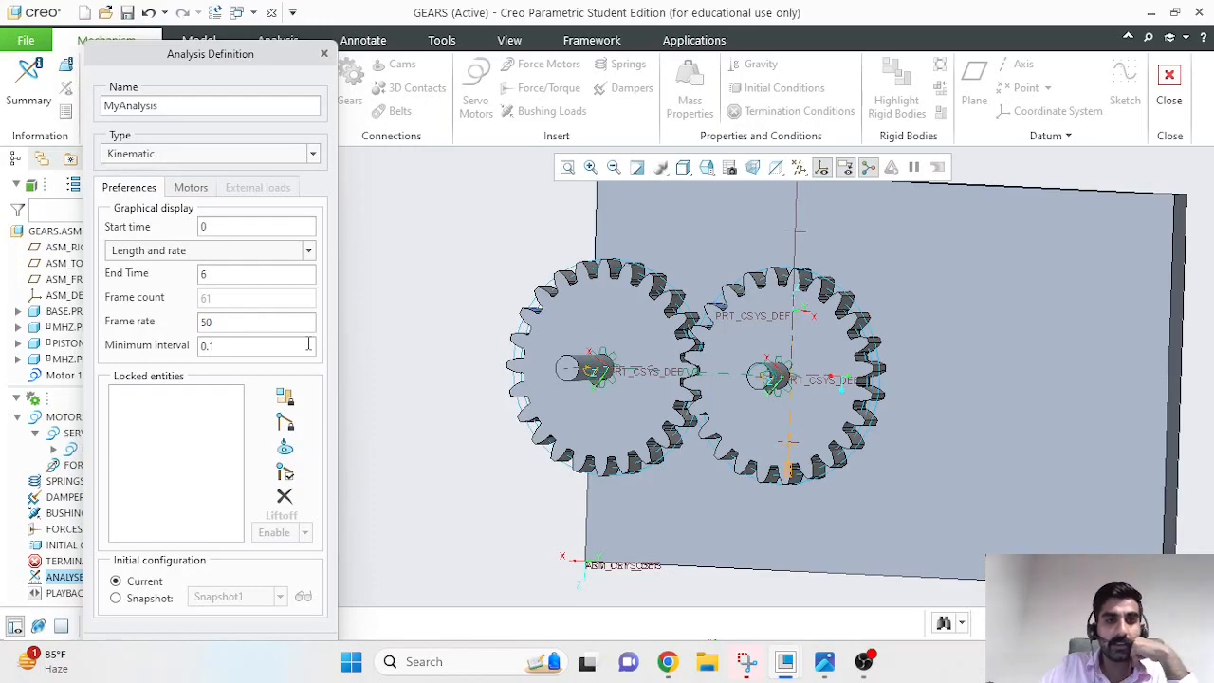
# Review the motors assigned to MyAnalysis and the time range of the Motor 1 entry.
pyautogui.moveTo(262, 53); pyautogui.dragTo(269, 22)
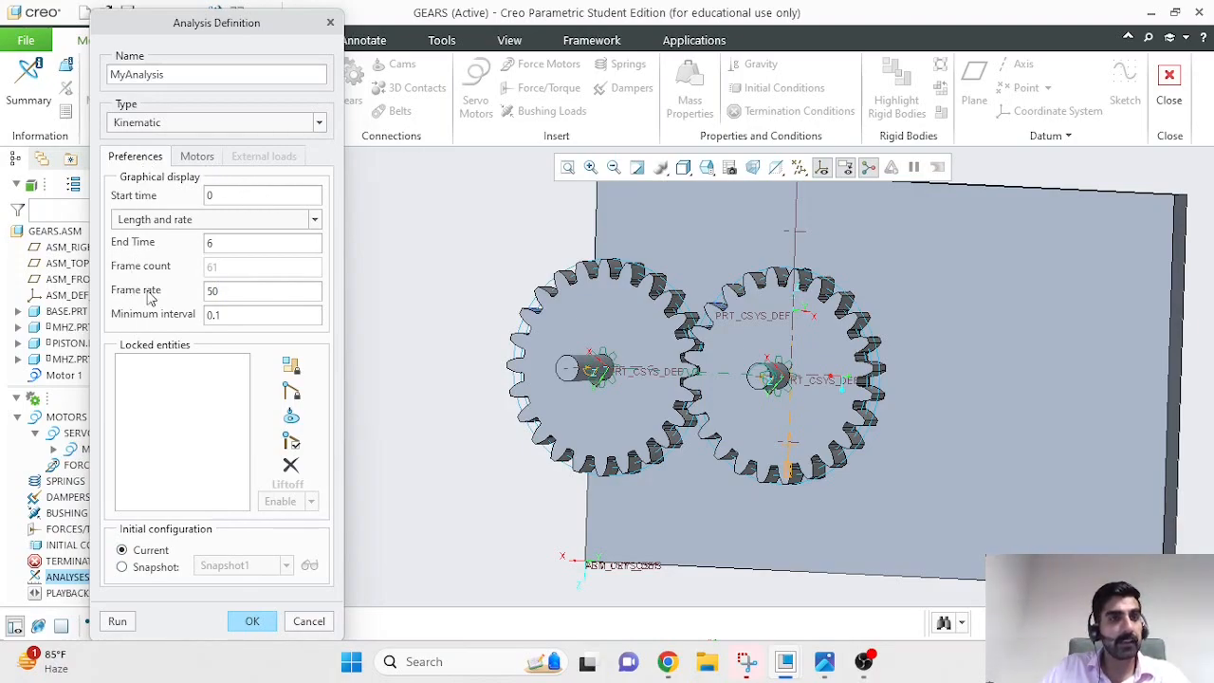
pyautogui.click(198, 156)
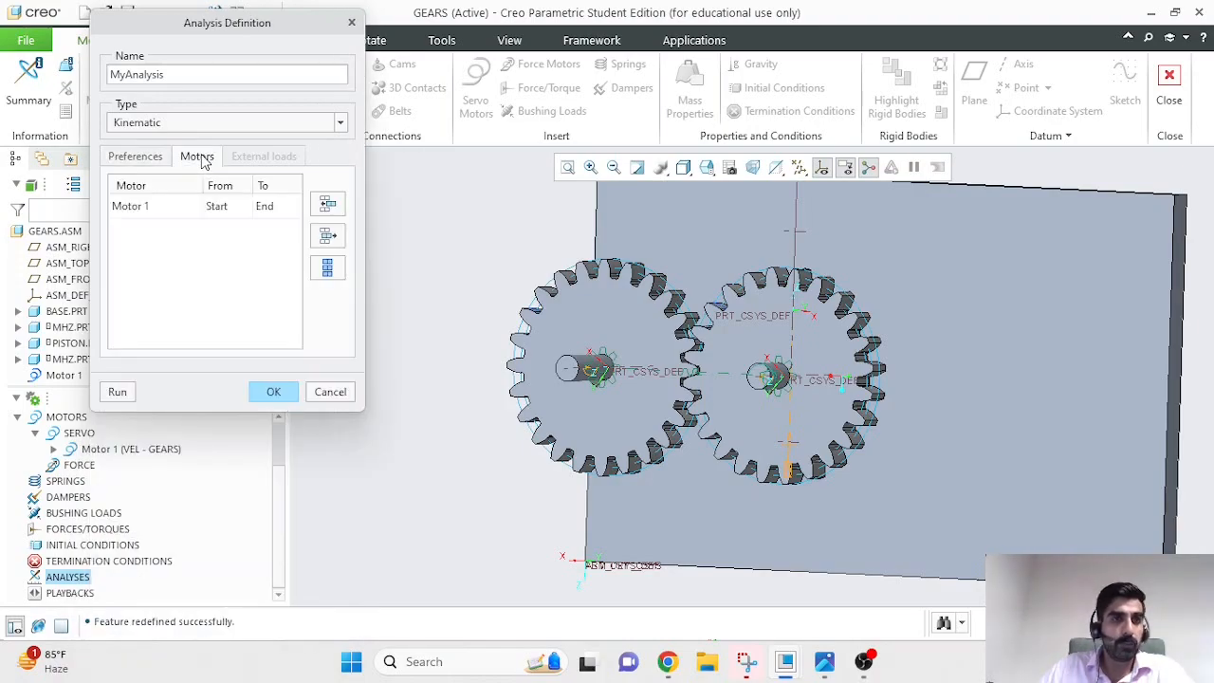
pyautogui.click(225, 210)
pyautogui.click(214, 273)
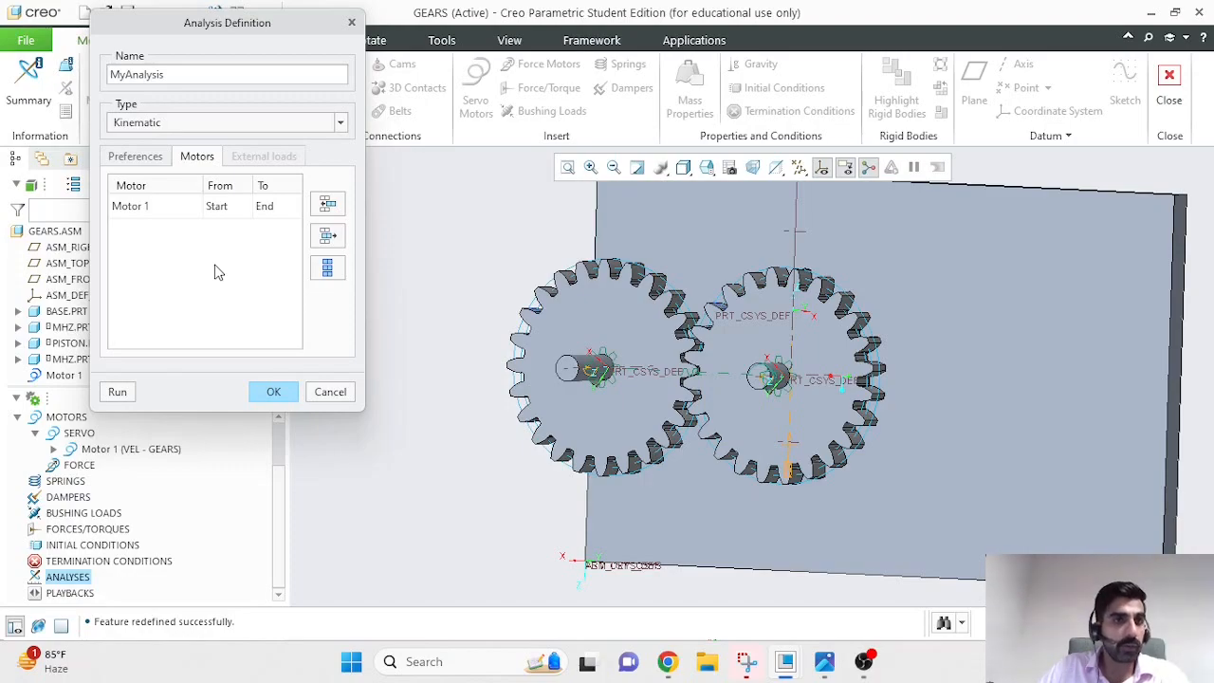
pyautogui.click(139, 207)
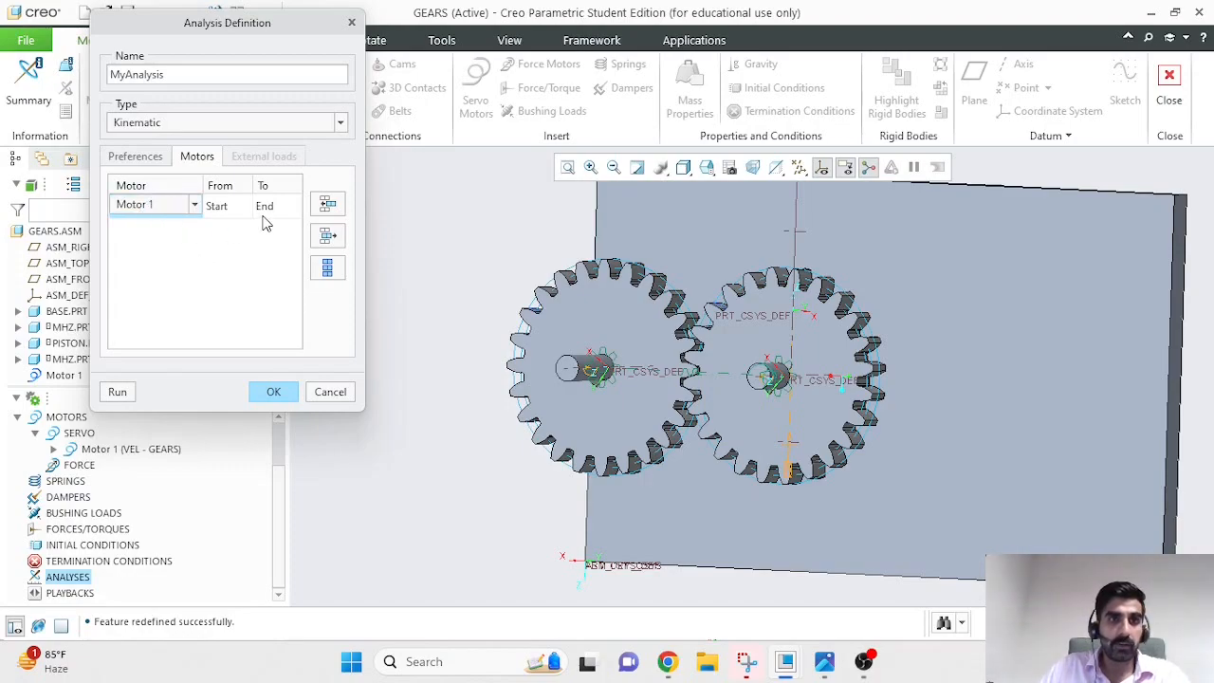
# Remove Motor 1 from the analysis and add it back with its default time range.
pyautogui.click(329, 235)
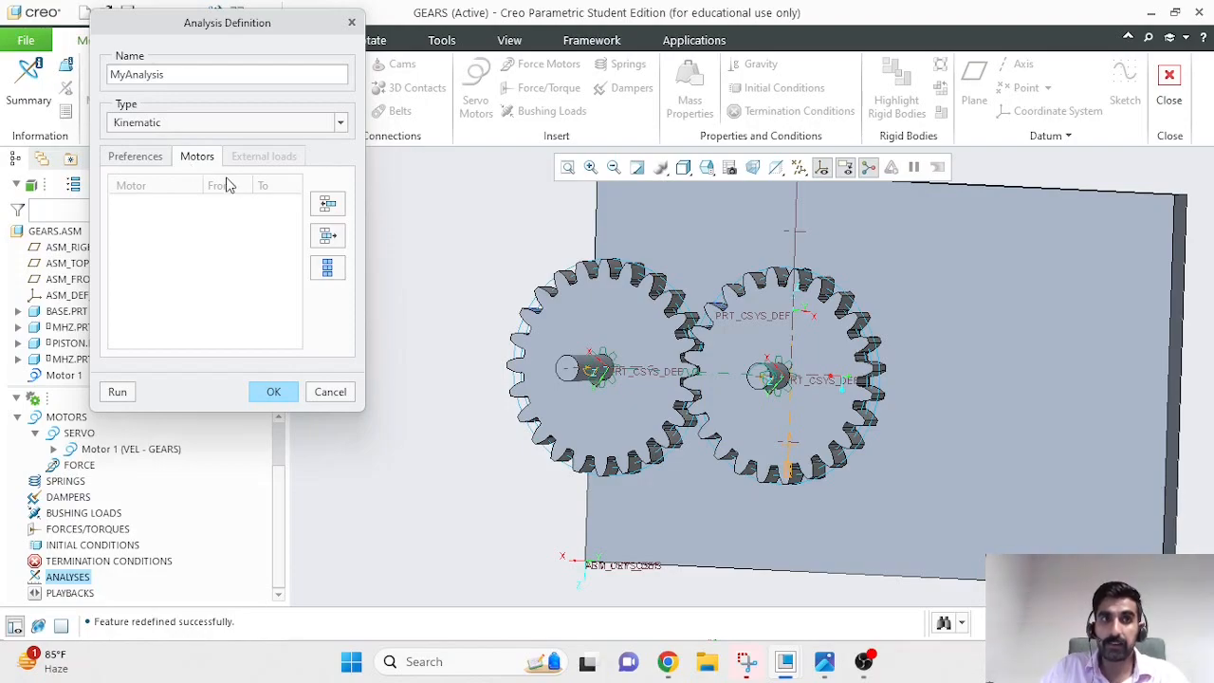
pyautogui.click(327, 206)
pyautogui.click(168, 208)
pyautogui.click(195, 206)
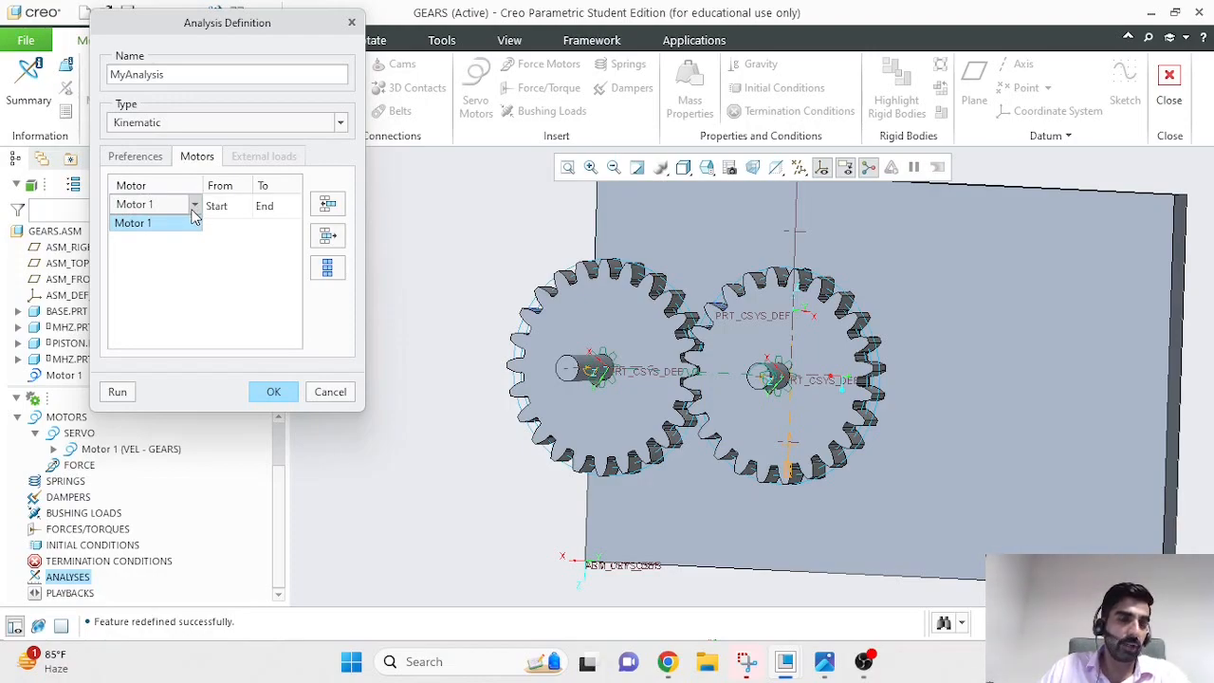
pyautogui.click(174, 281)
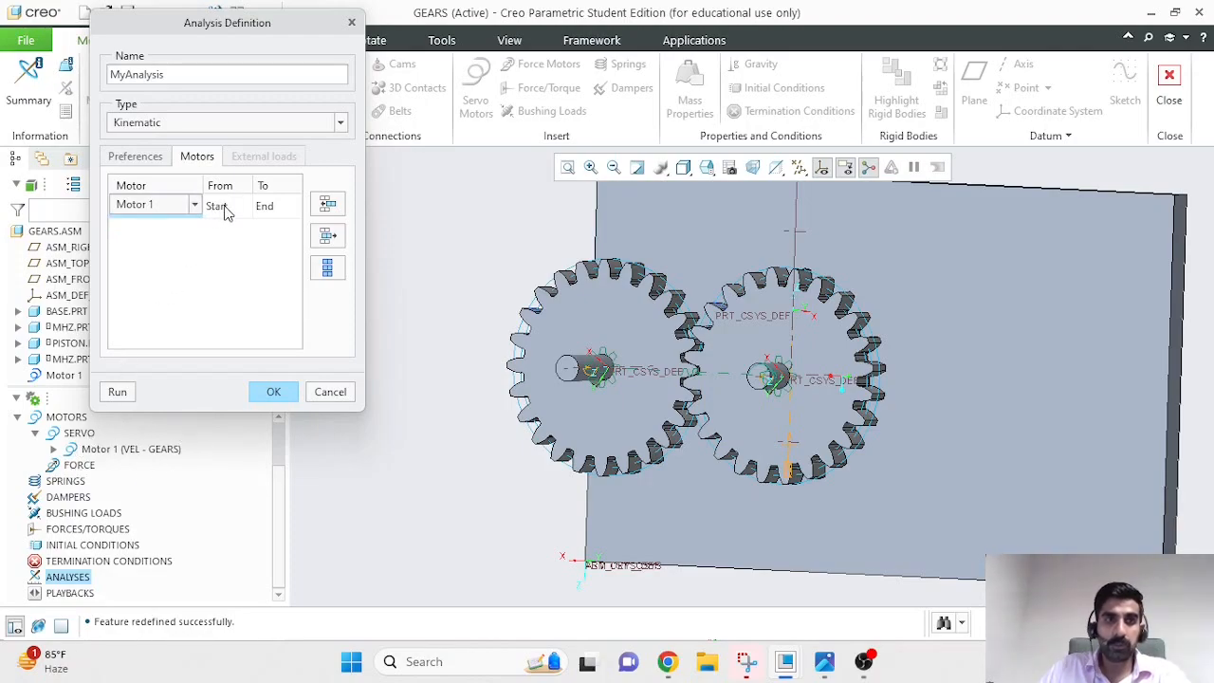
# Set the start time of the Motor 1 entry to 2, leaving its end time at End.
pyautogui.click(224, 208)
pyautogui.write('2')
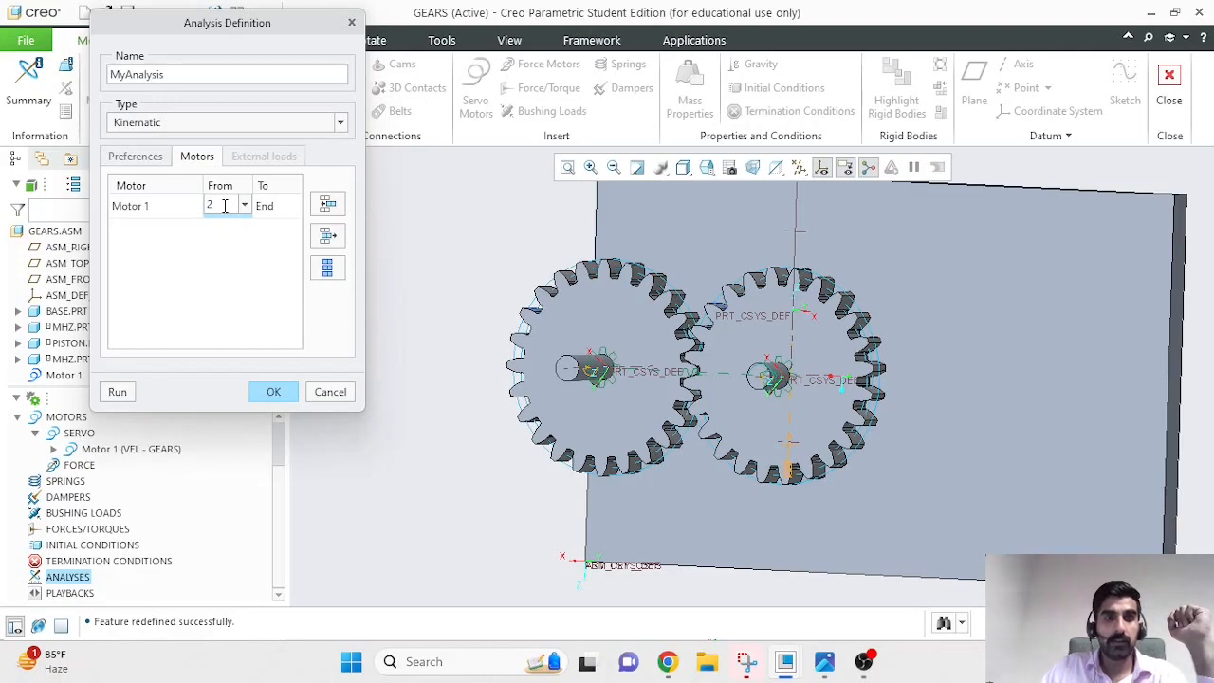
pyautogui.click(278, 206)
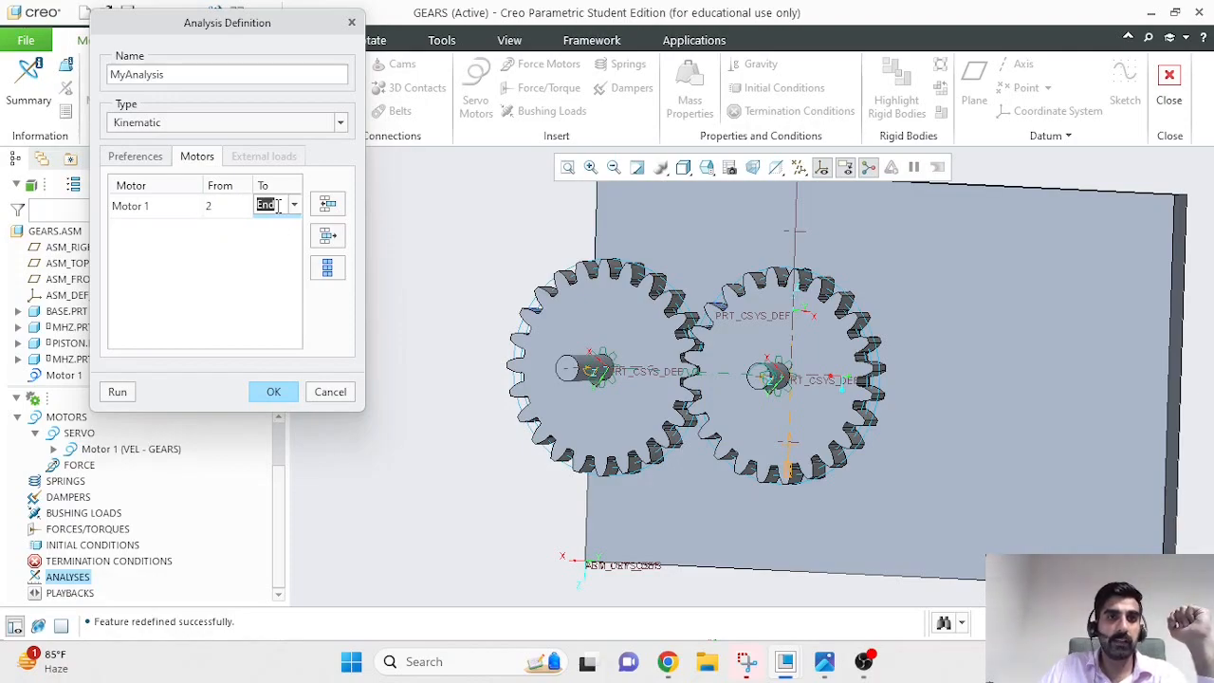
pyautogui.click(252, 262)
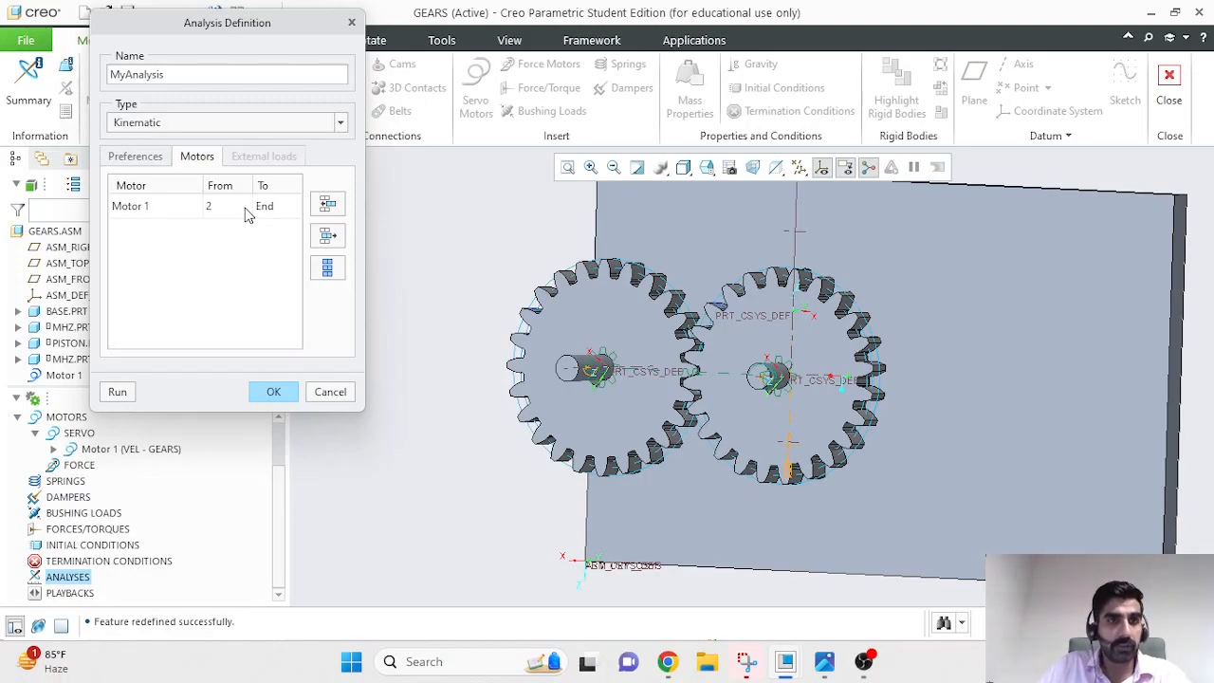
# Add a second Motor 1 entry and make the first entry run from 1 to 3.
pyautogui.click(326, 210)
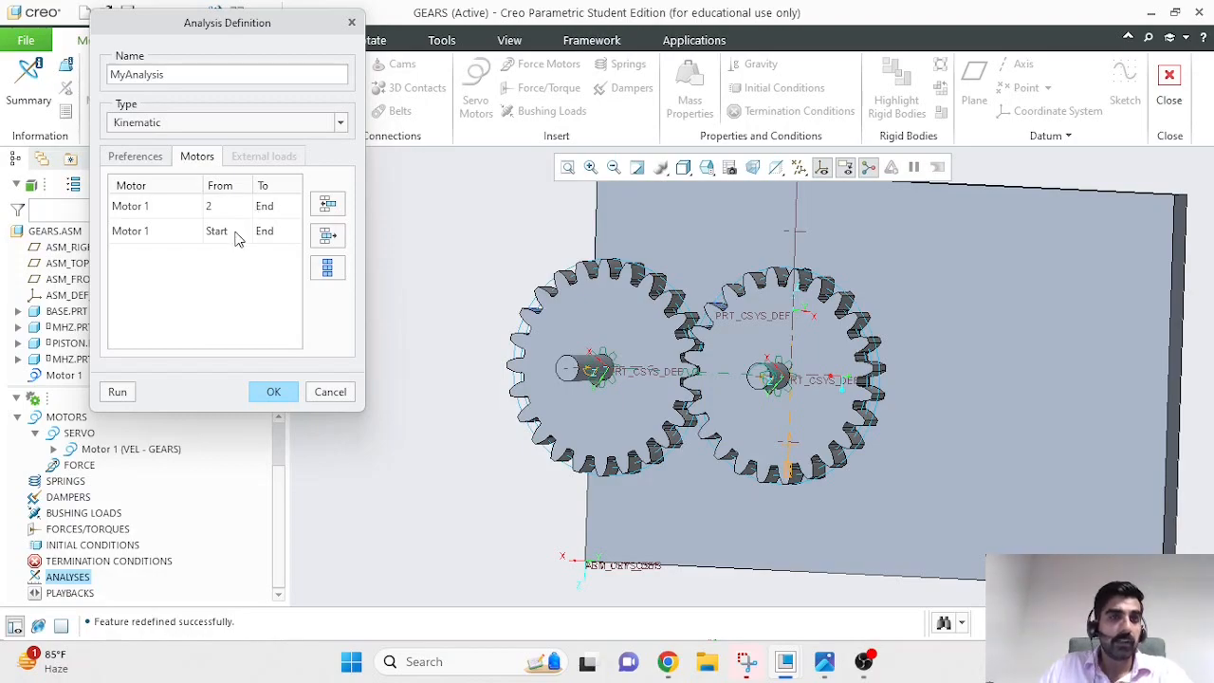
pyautogui.click(269, 207)
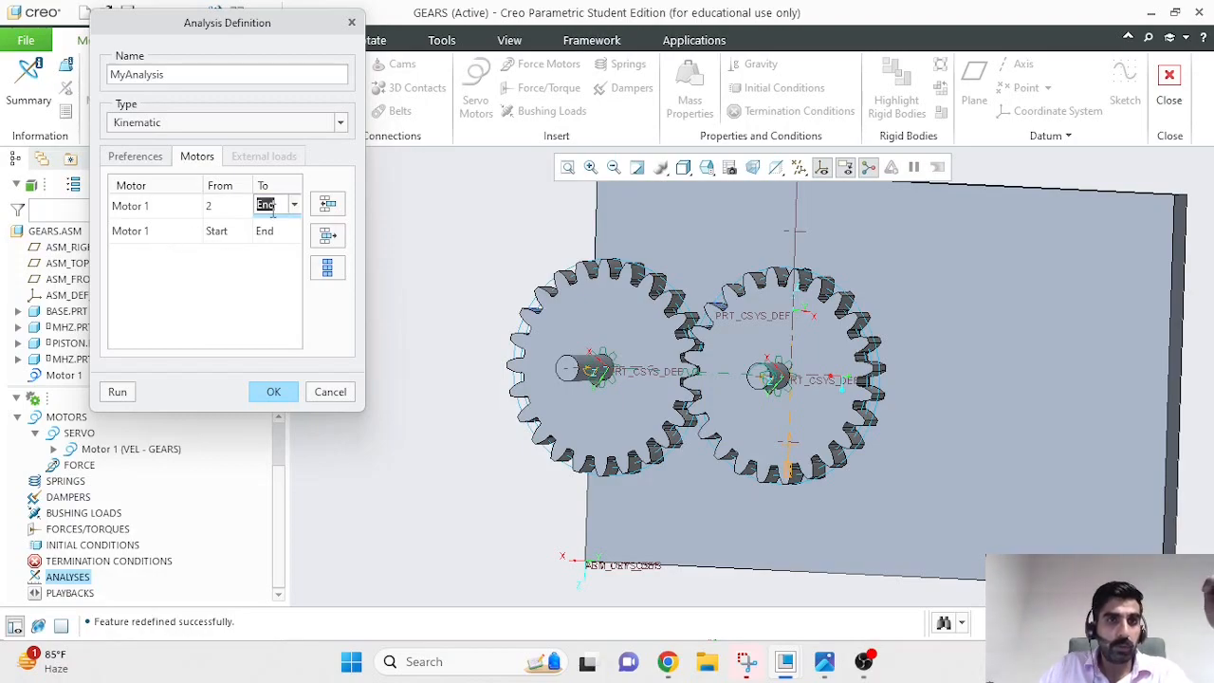
pyautogui.write('4')
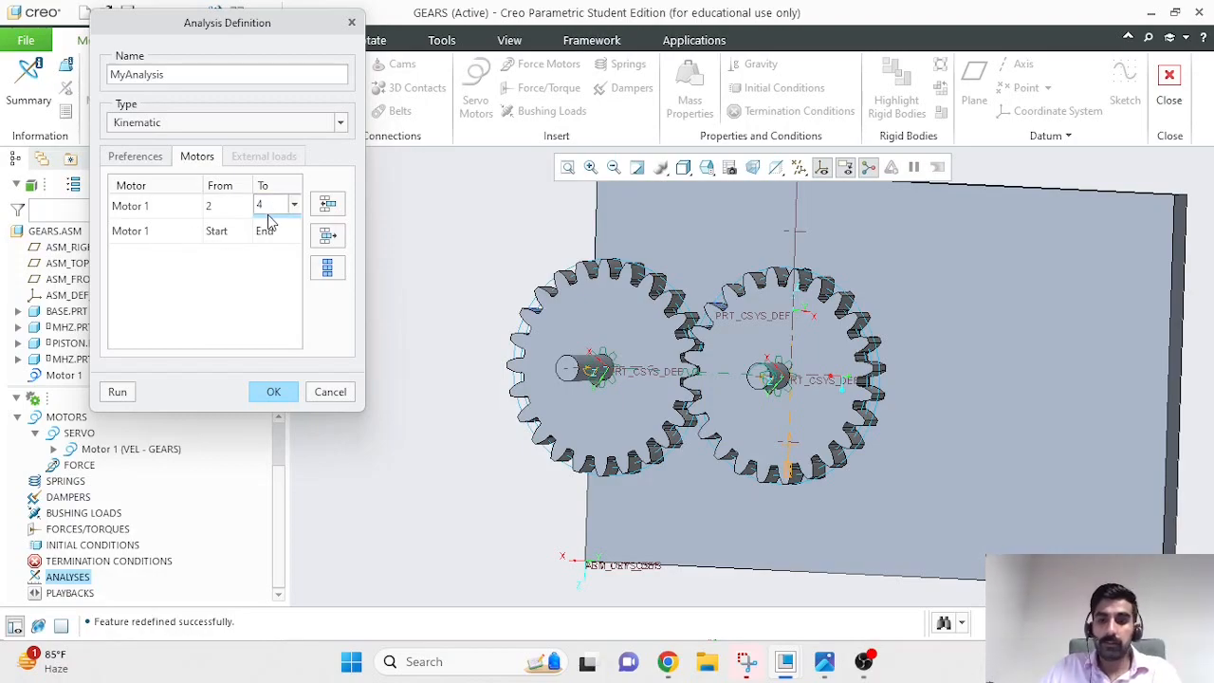
pyautogui.write('5')
pyautogui.click(211, 206)
pyautogui.write('1')
pyautogui.click(272, 206)
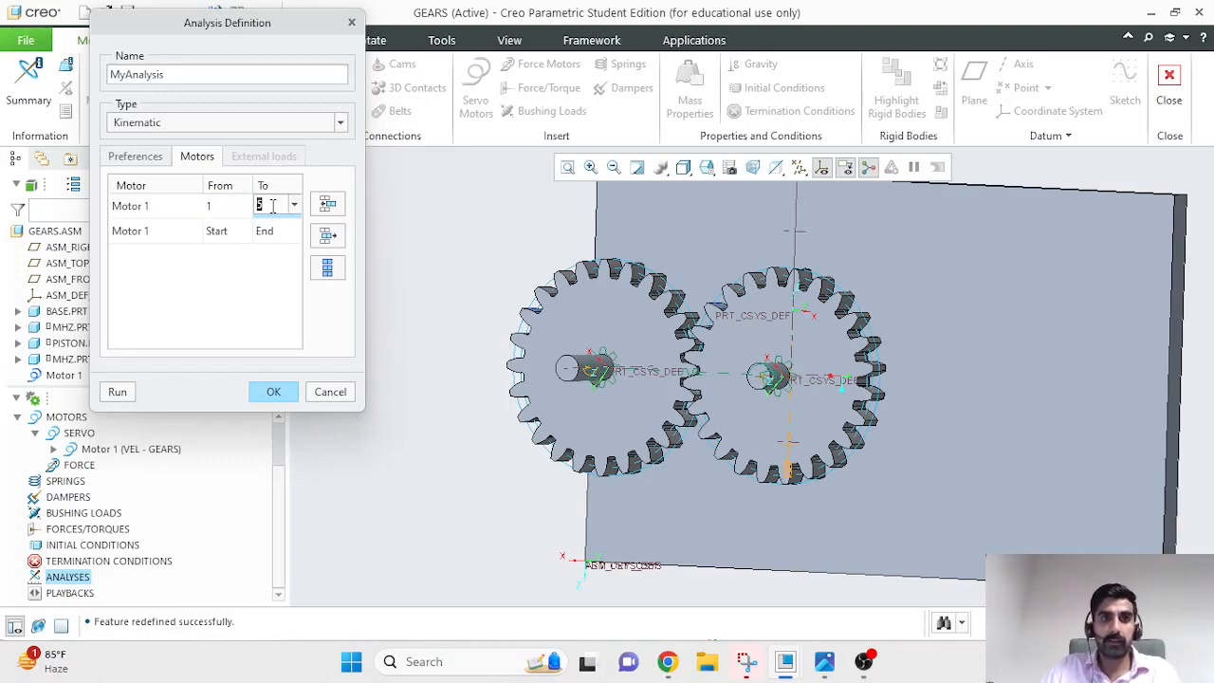
pyautogui.write('3')
# Set the start time of the second Motor 1 entry to 4, with its end time left at End.
pyautogui.click(229, 230)
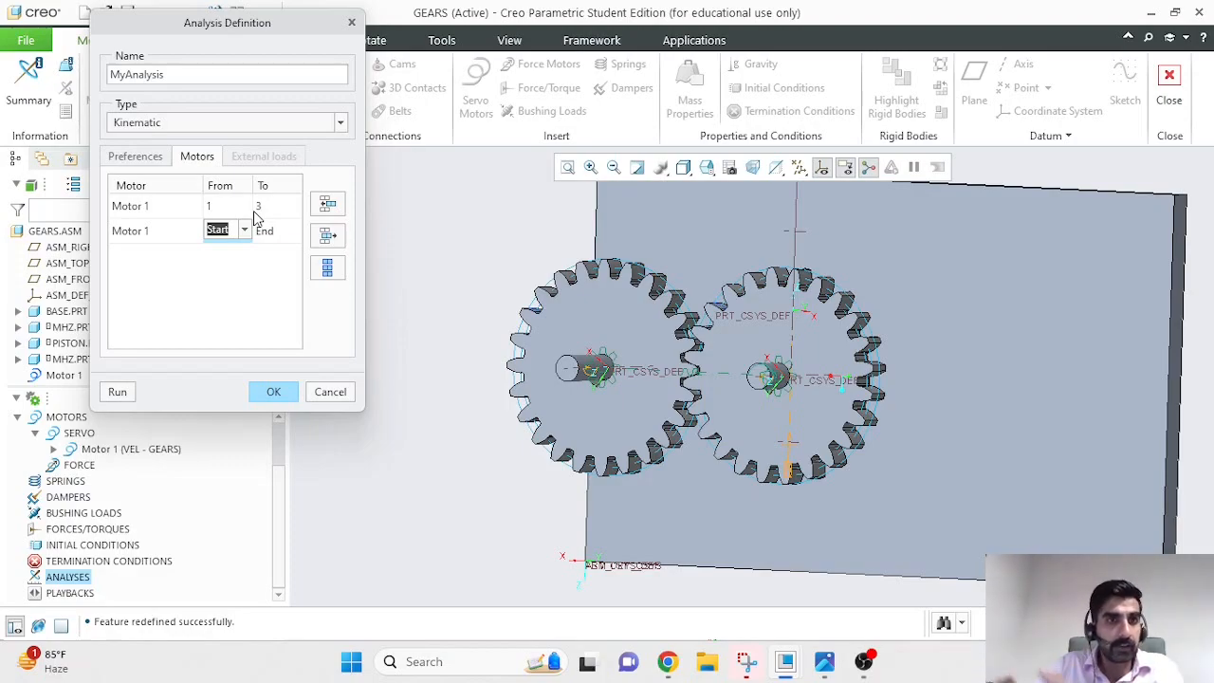
pyautogui.write('4')
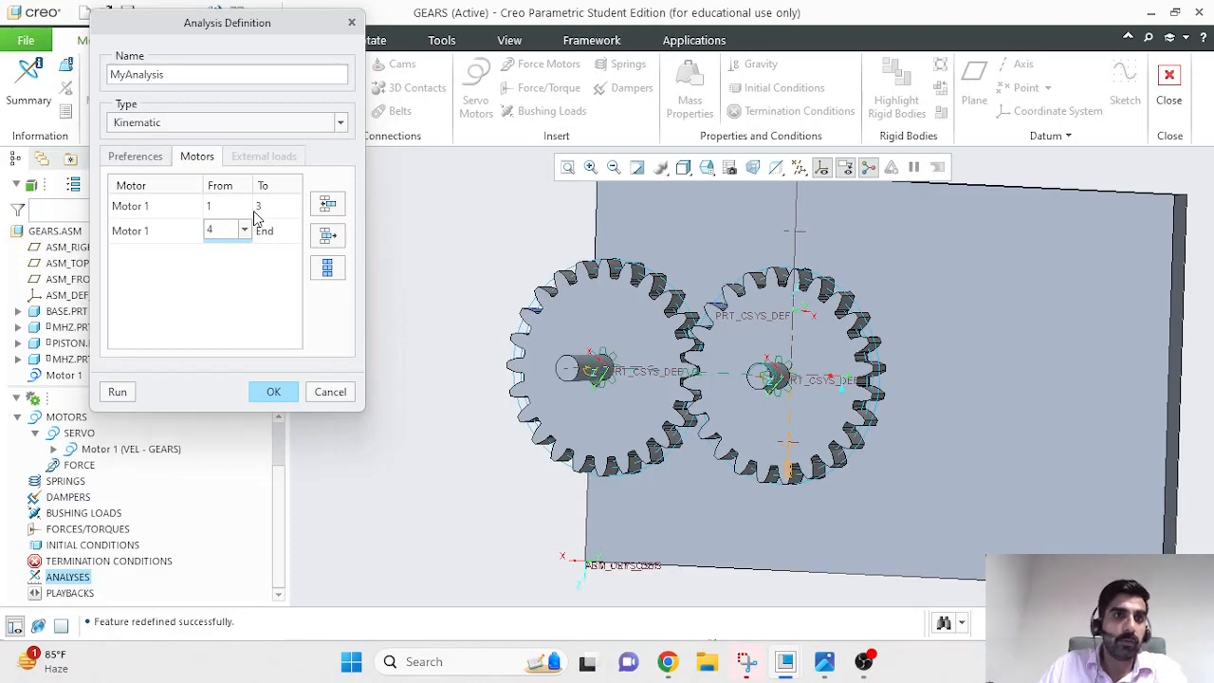
pyautogui.click(247, 304)
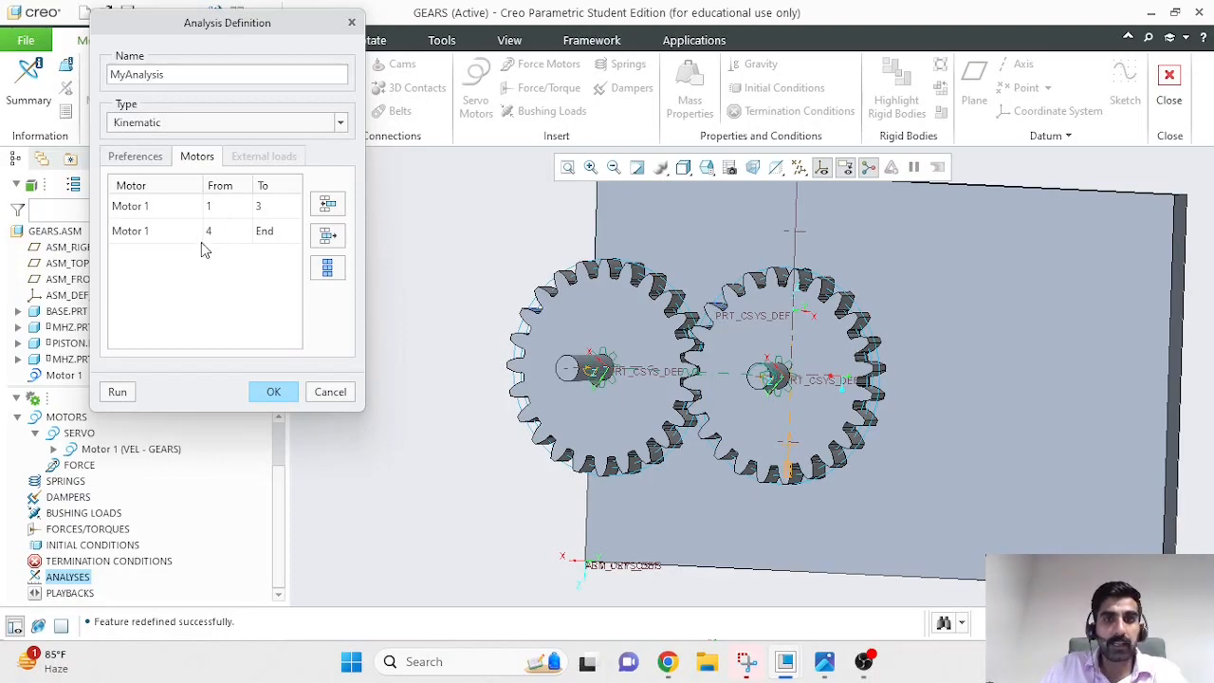
# Run MyAnalysis to animate the gears, then cancel out of its definition.
pyautogui.click(118, 392)
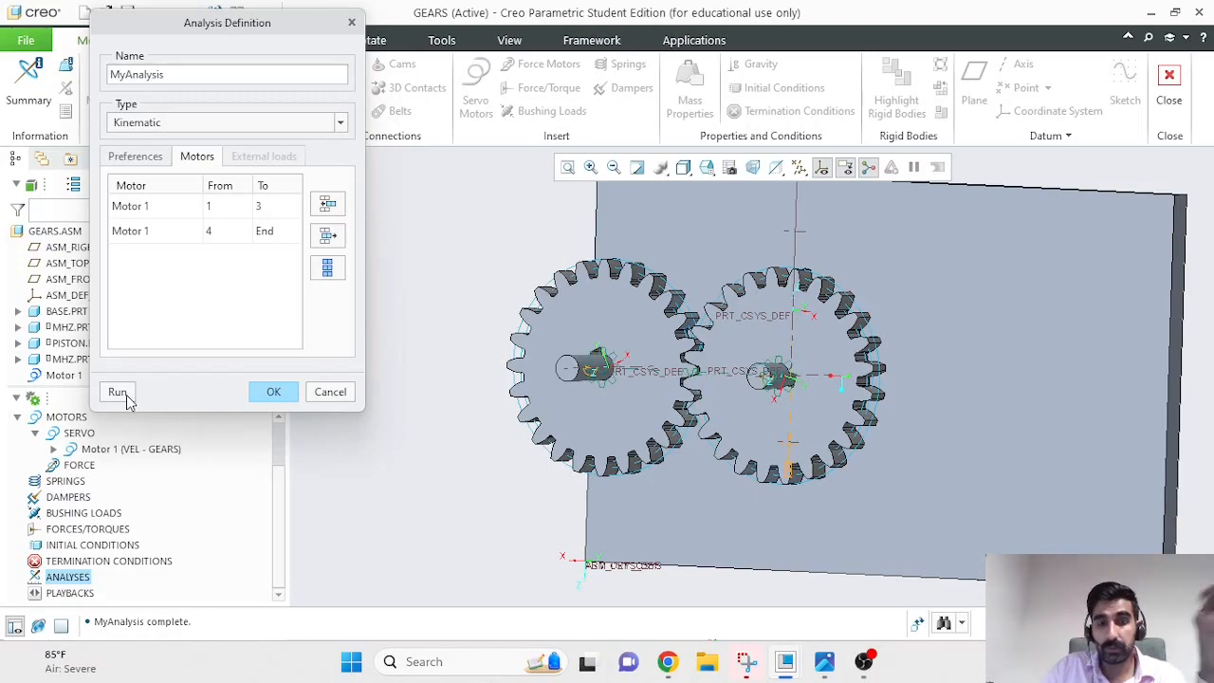
pyautogui.scroll(-2, 717, 332)
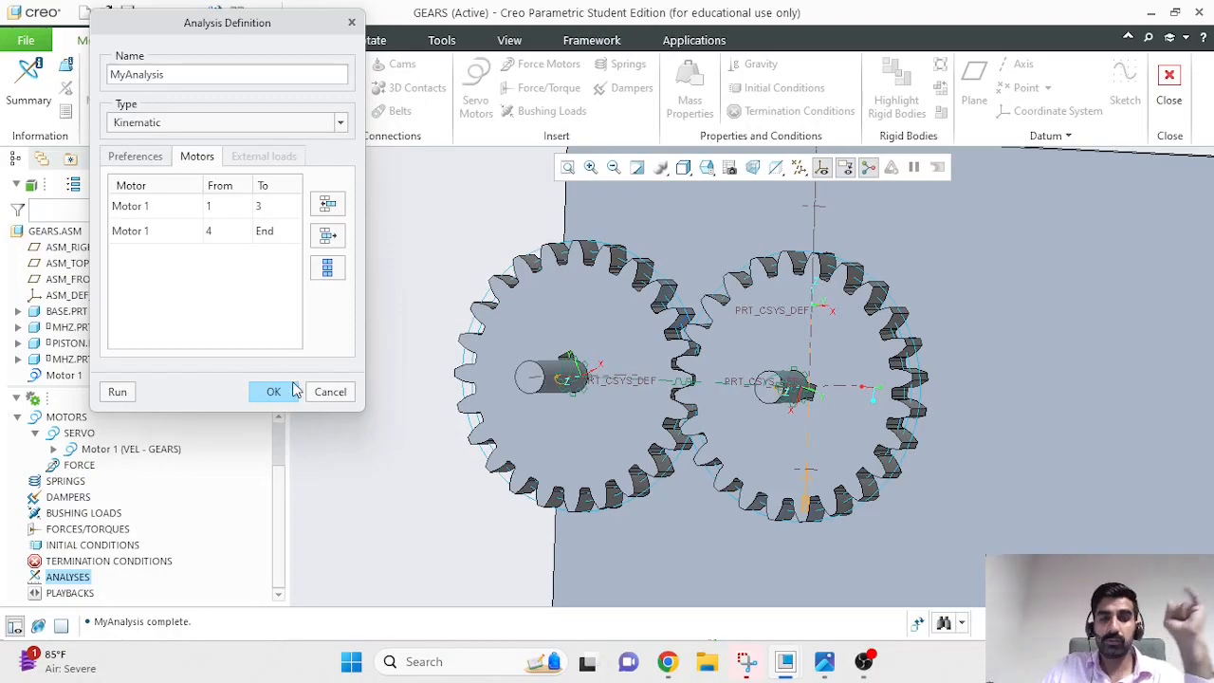
pyautogui.click(326, 399)
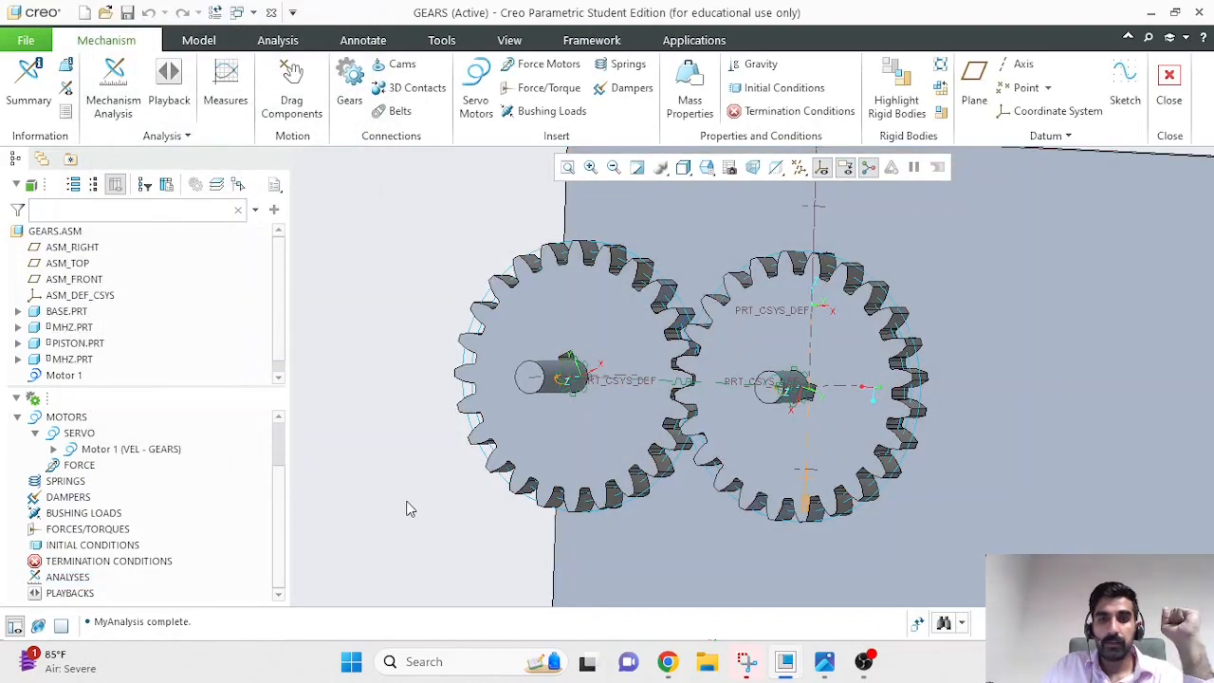
# Create a new mechanism analysis with the default Position type and run it from the mechanism tree.
pyautogui.click(69, 577)
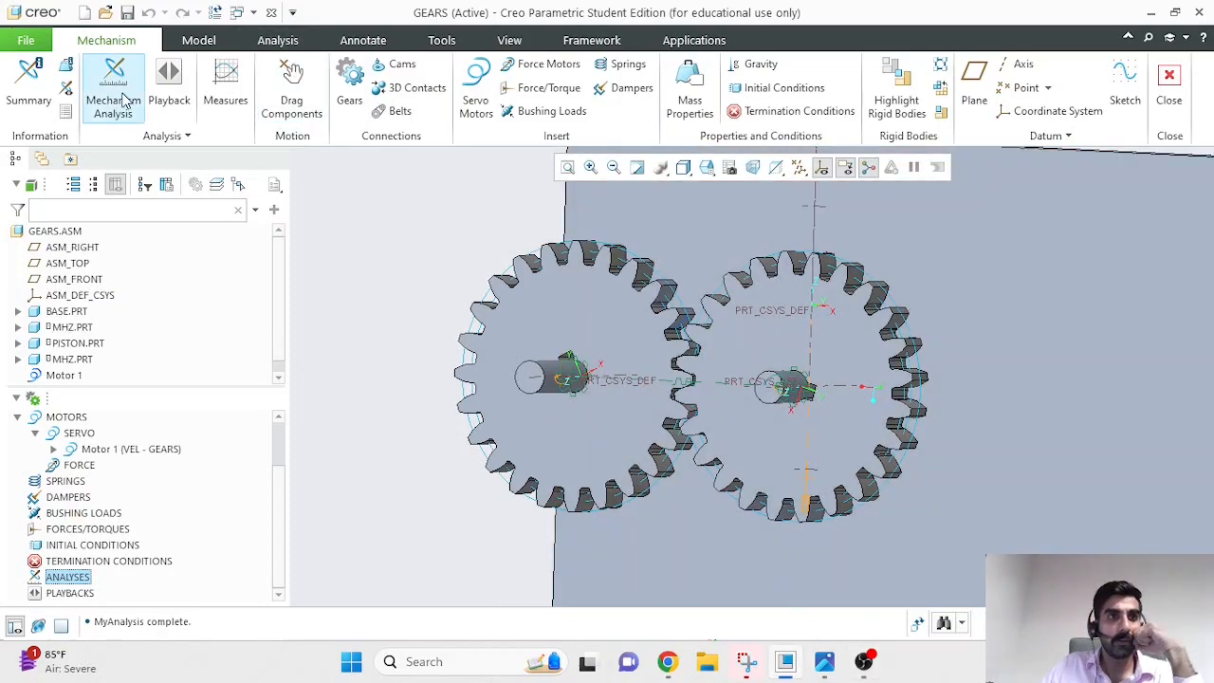
pyautogui.click(114, 104)
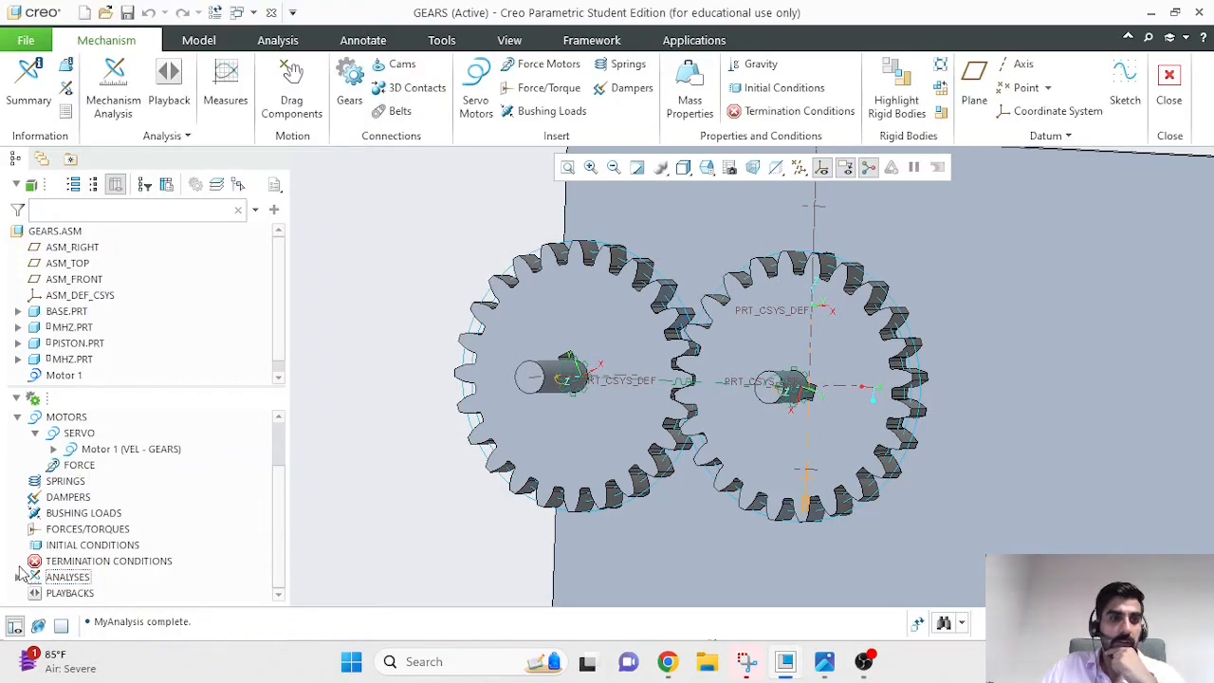
pyautogui.click(17, 577)
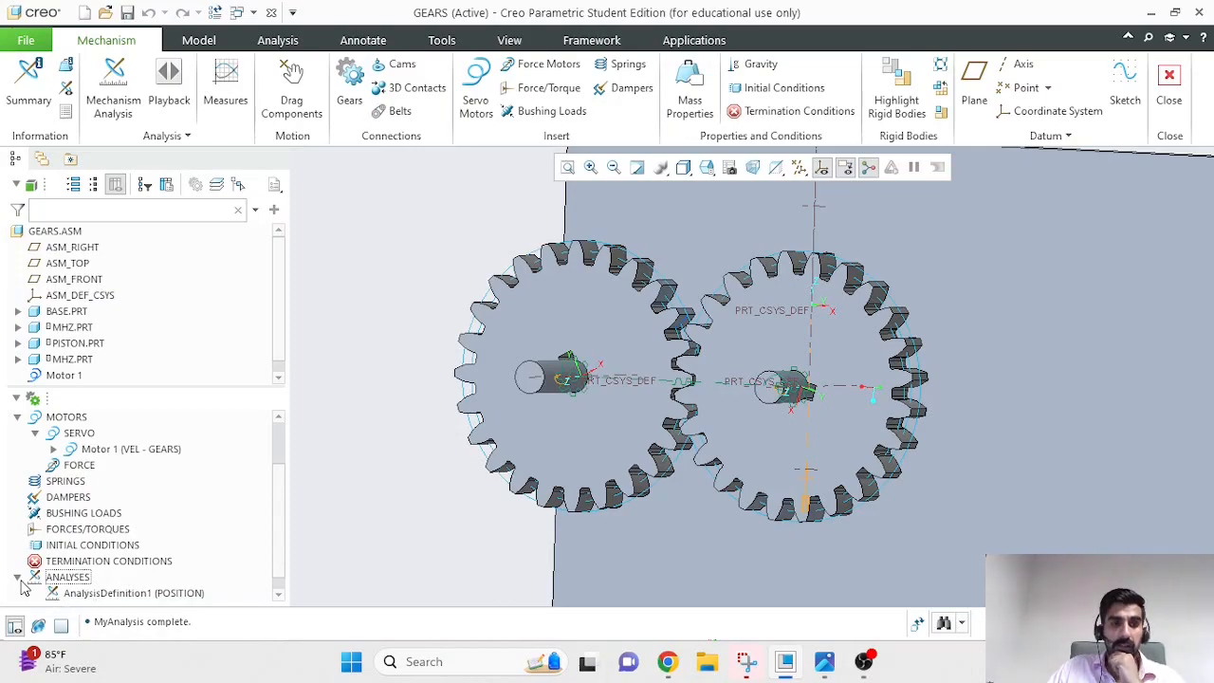
pyautogui.click(86, 595)
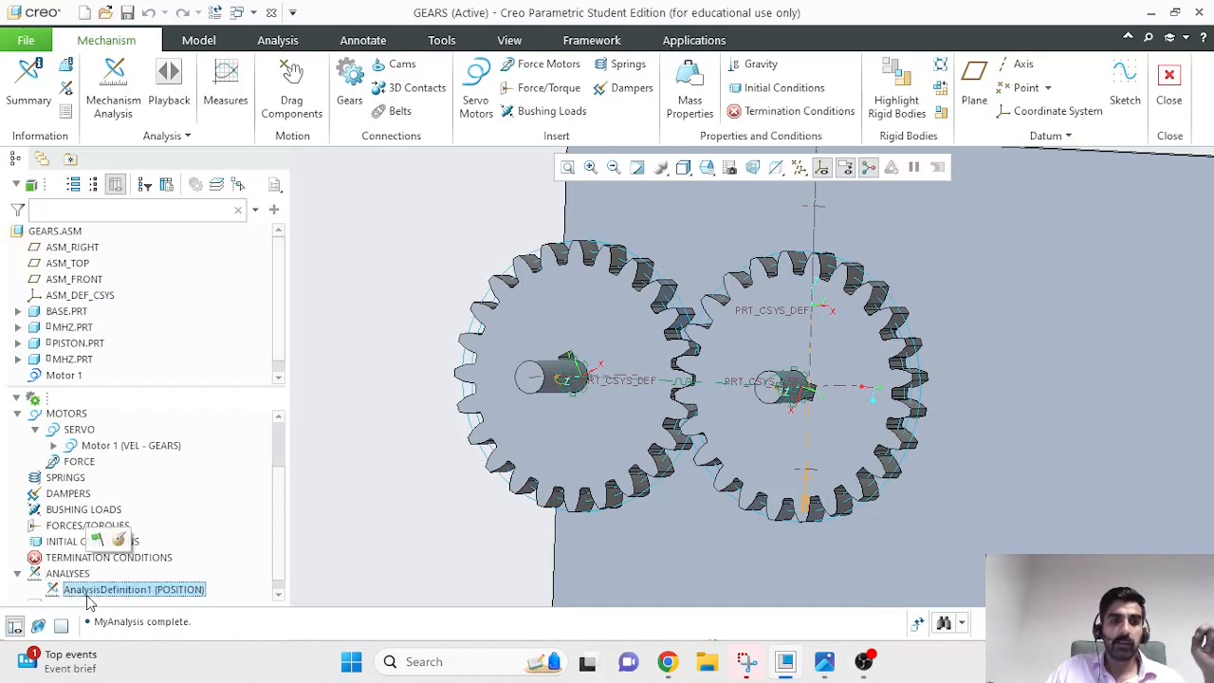
pyautogui.click(96, 542)
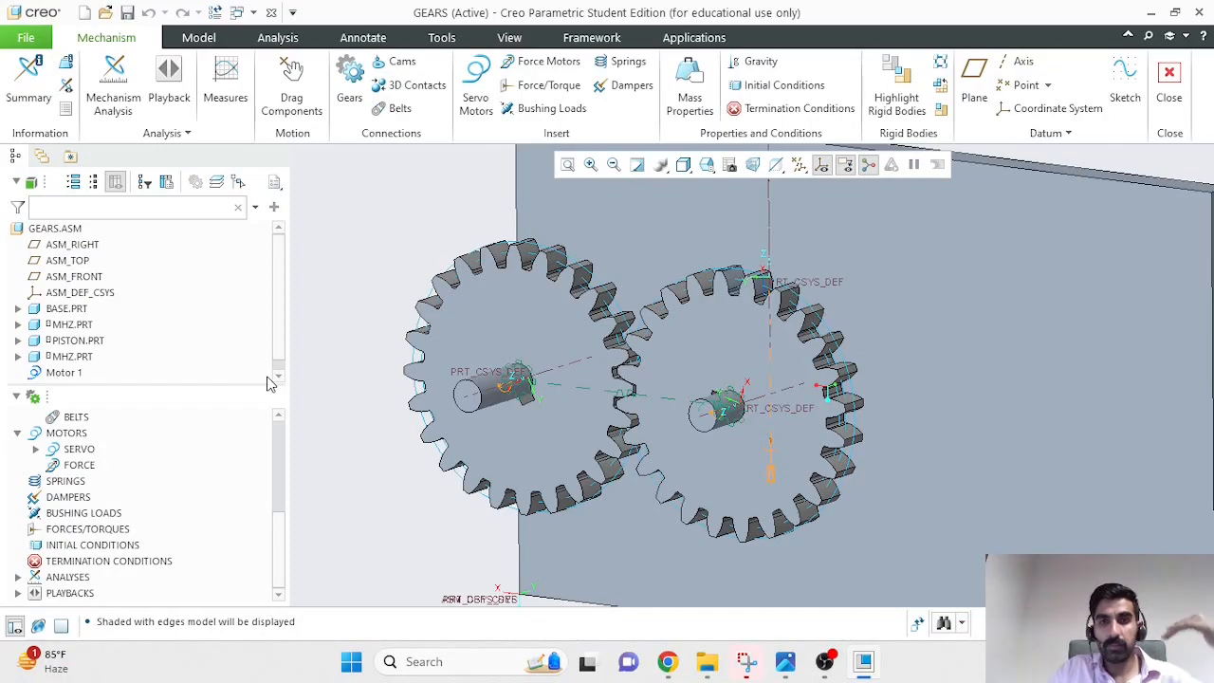
# Run the position analysis AnalysisDefinition1 again and overwrite its existing result set.
pyautogui.click(76, 578)
pyautogui.click(17, 577)
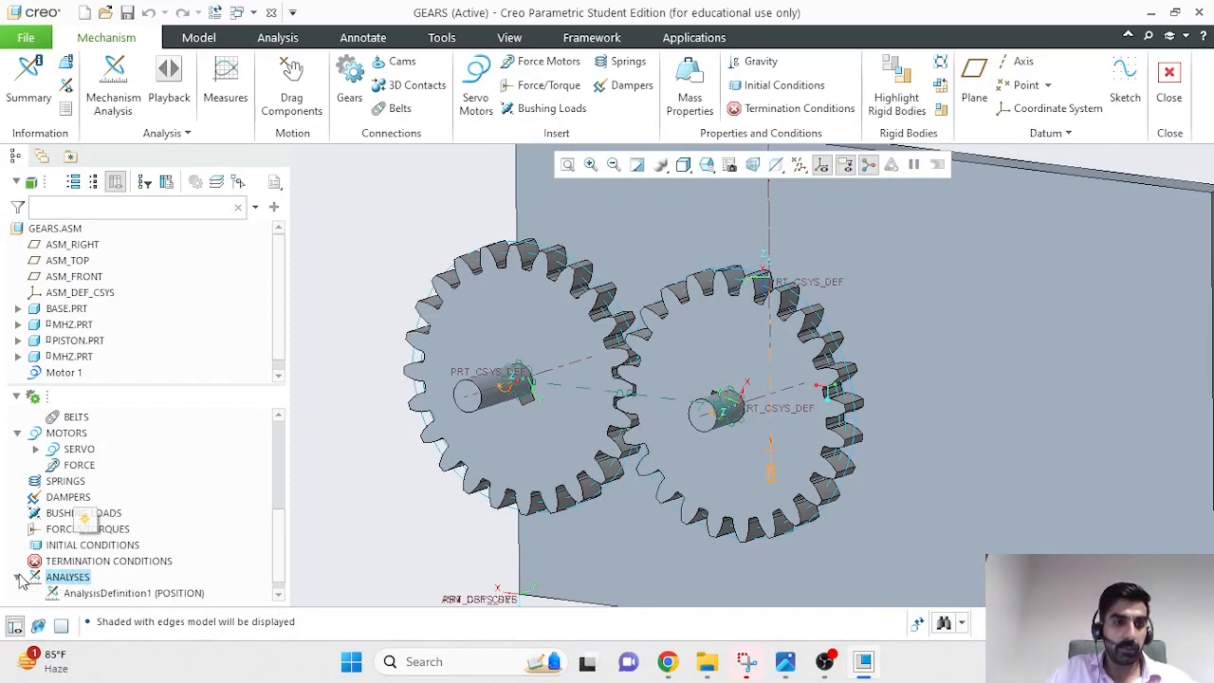
pyautogui.click(92, 590)
pyautogui.click(104, 533)
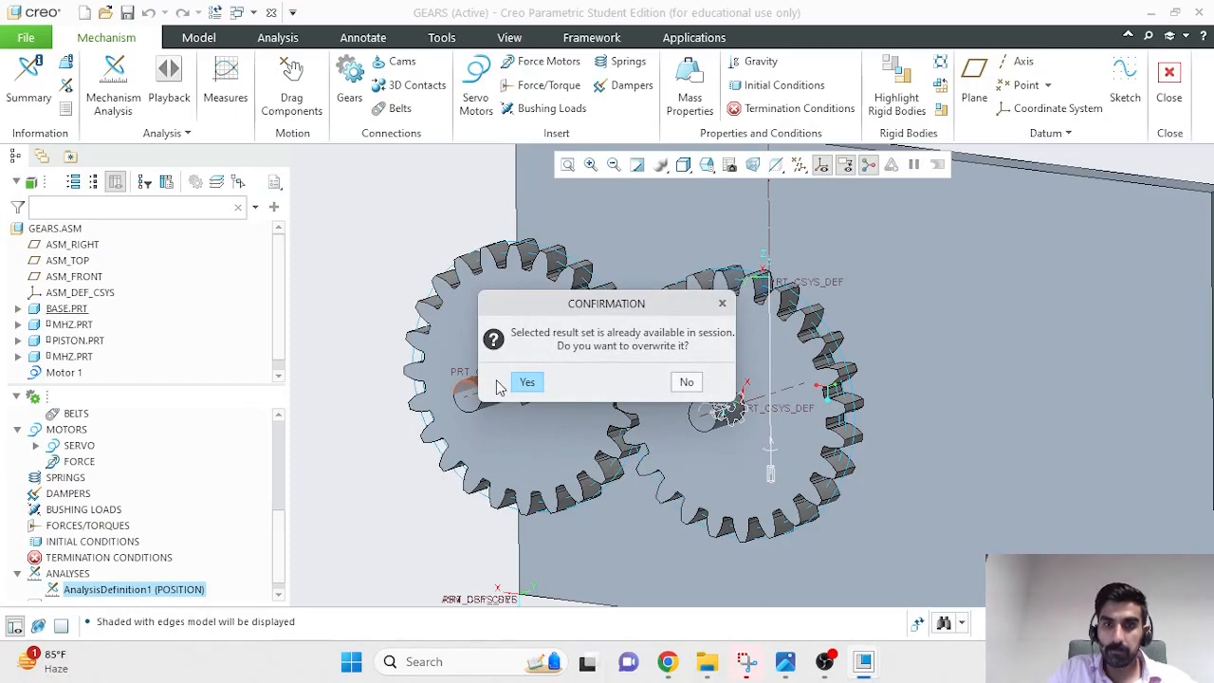
pyautogui.click(517, 380)
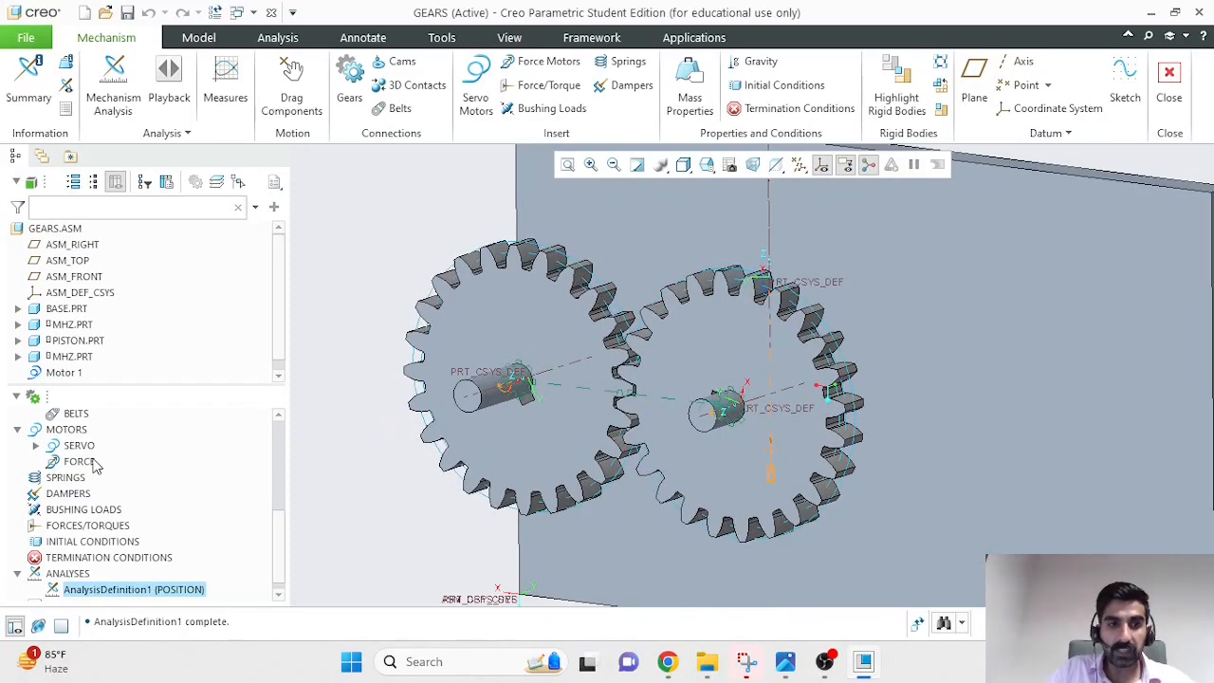
# Examine the joints in the mechanism tree, highlighting Connection_1, Connection_2 and Connection_7 on the model and expanding Connection_7's contents.
pyautogui.scroll(1, 145, 441)
pyautogui.scroll(3, 145, 441)
pyautogui.click(36, 480)
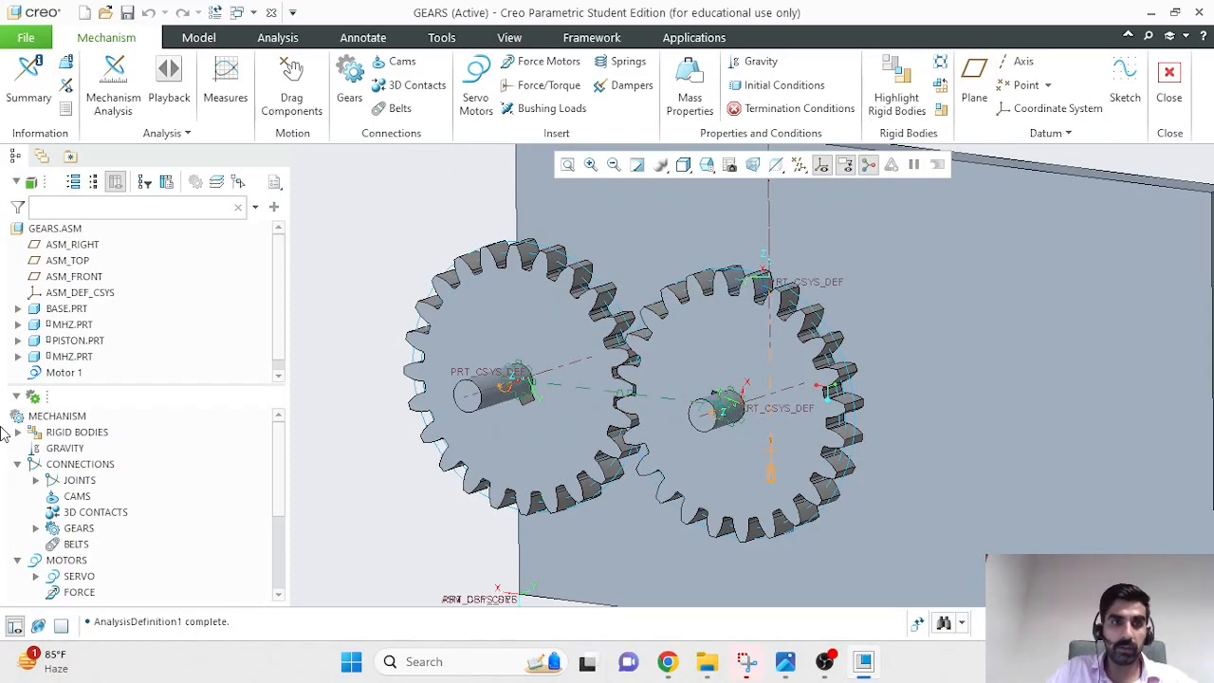
pyautogui.click(35, 480)
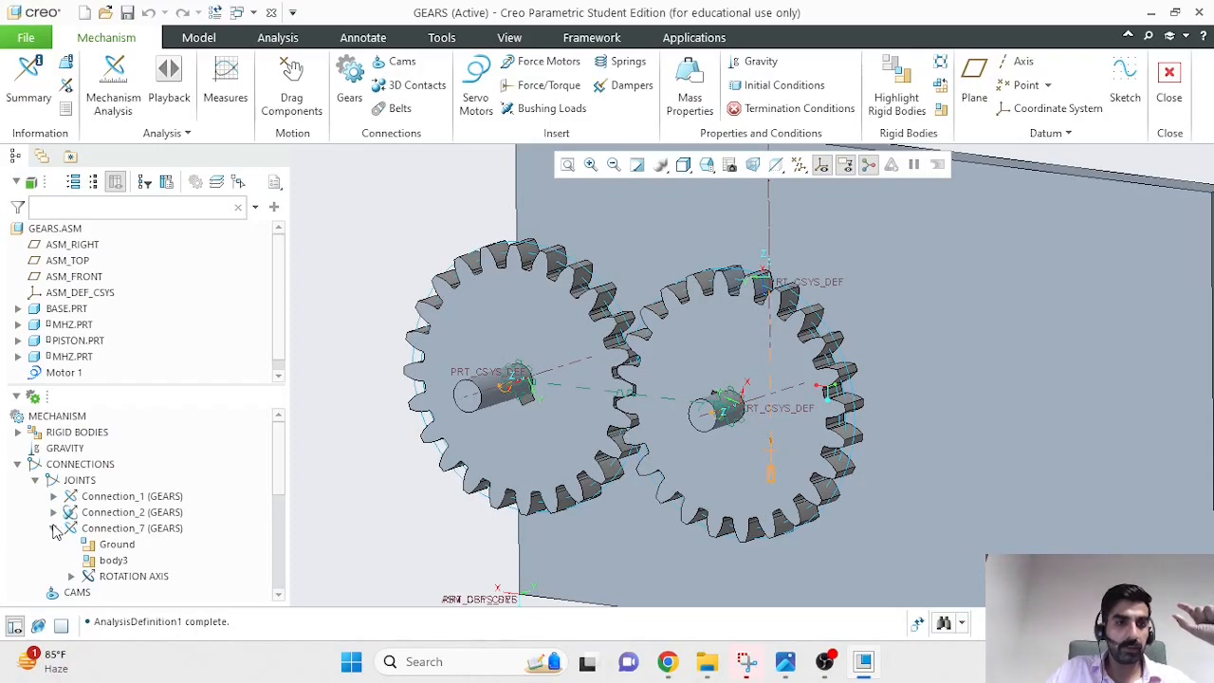
pyautogui.click(54, 529)
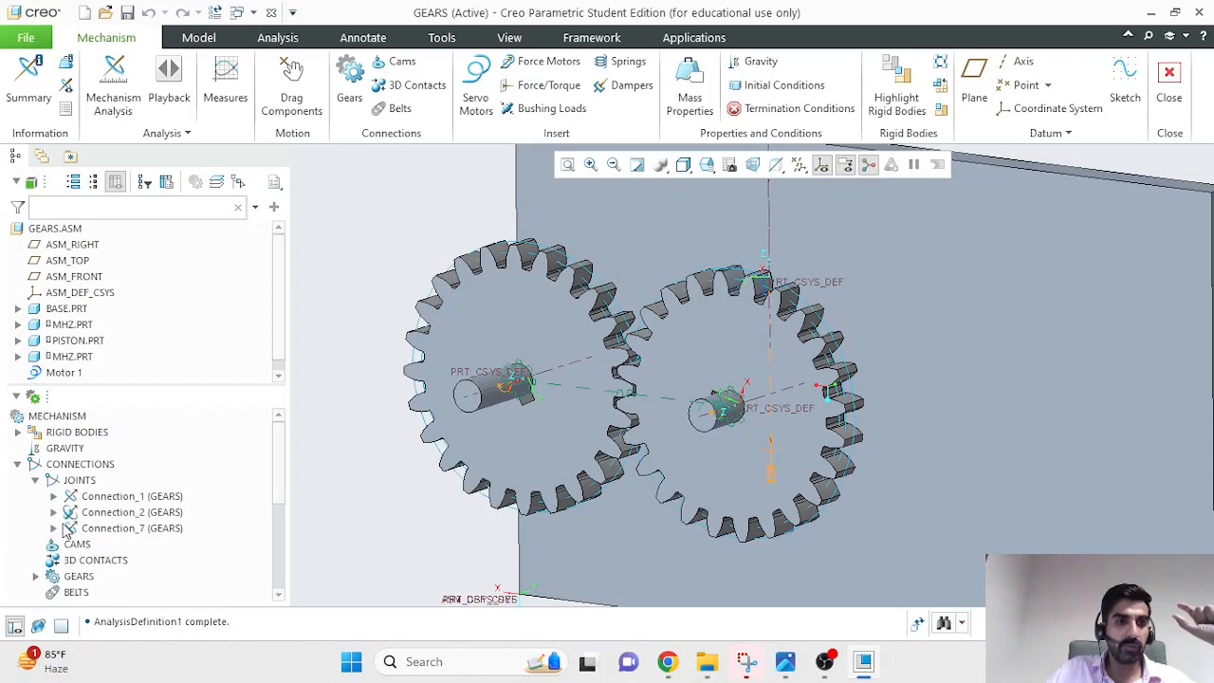
pyautogui.click(112, 497)
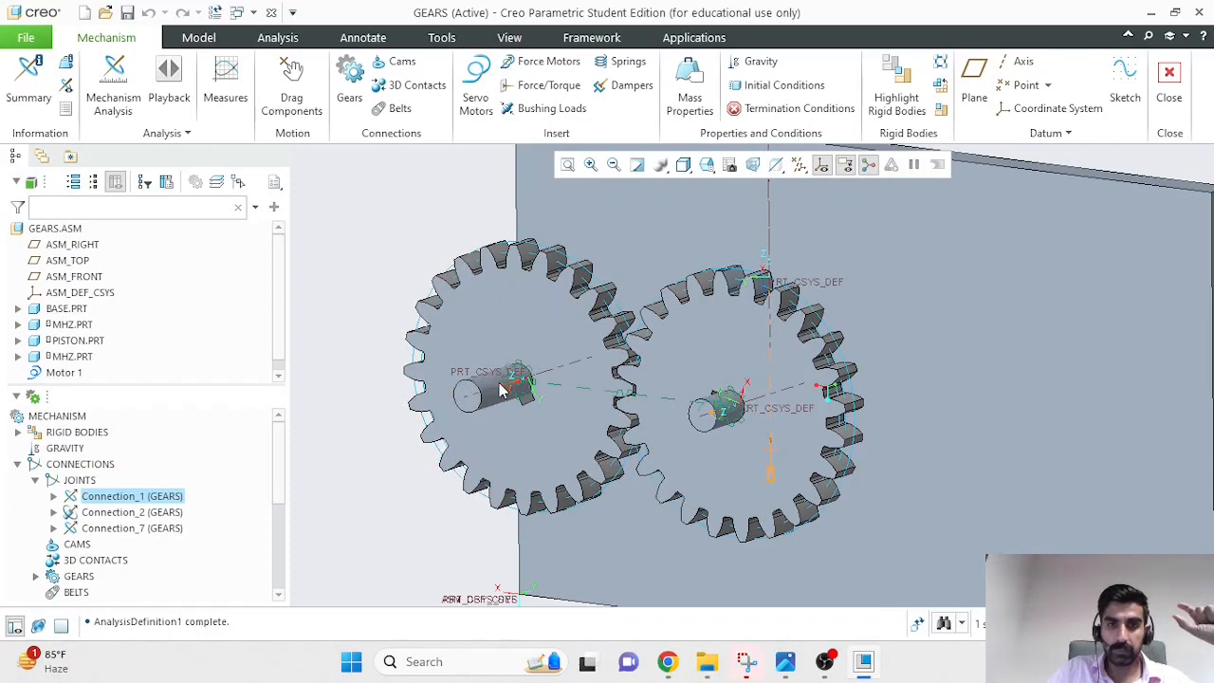
pyautogui.click(143, 512)
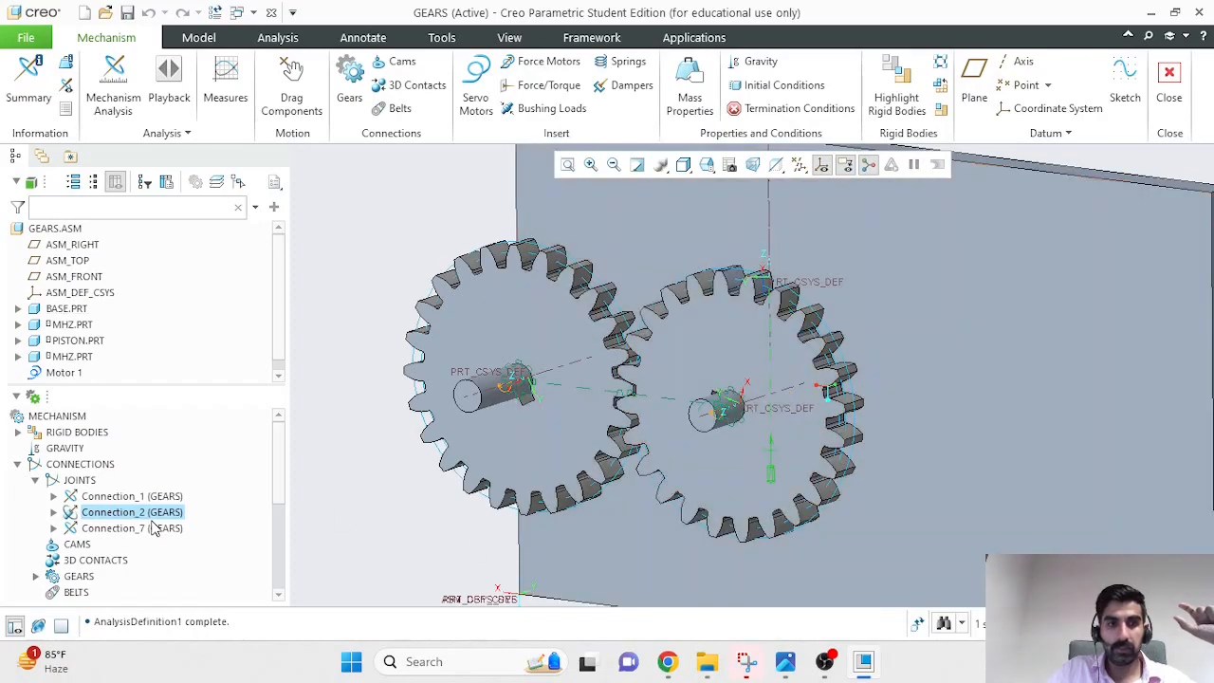
pyautogui.click(154, 529)
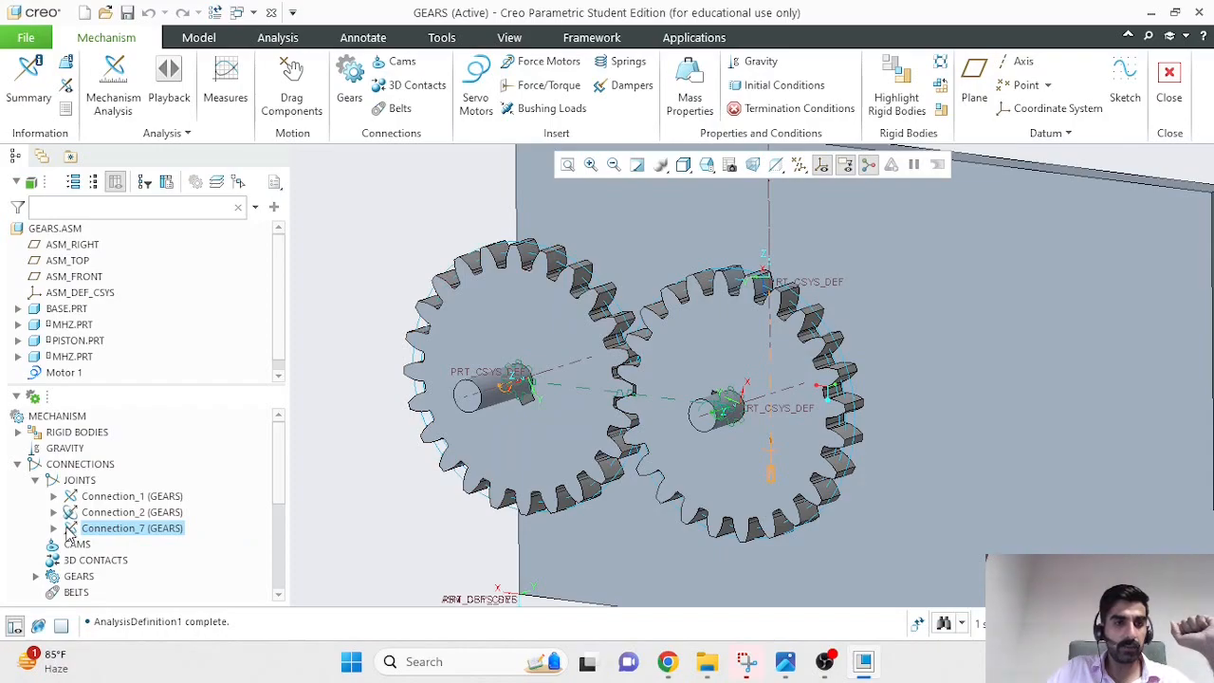
pyautogui.click(54, 528)
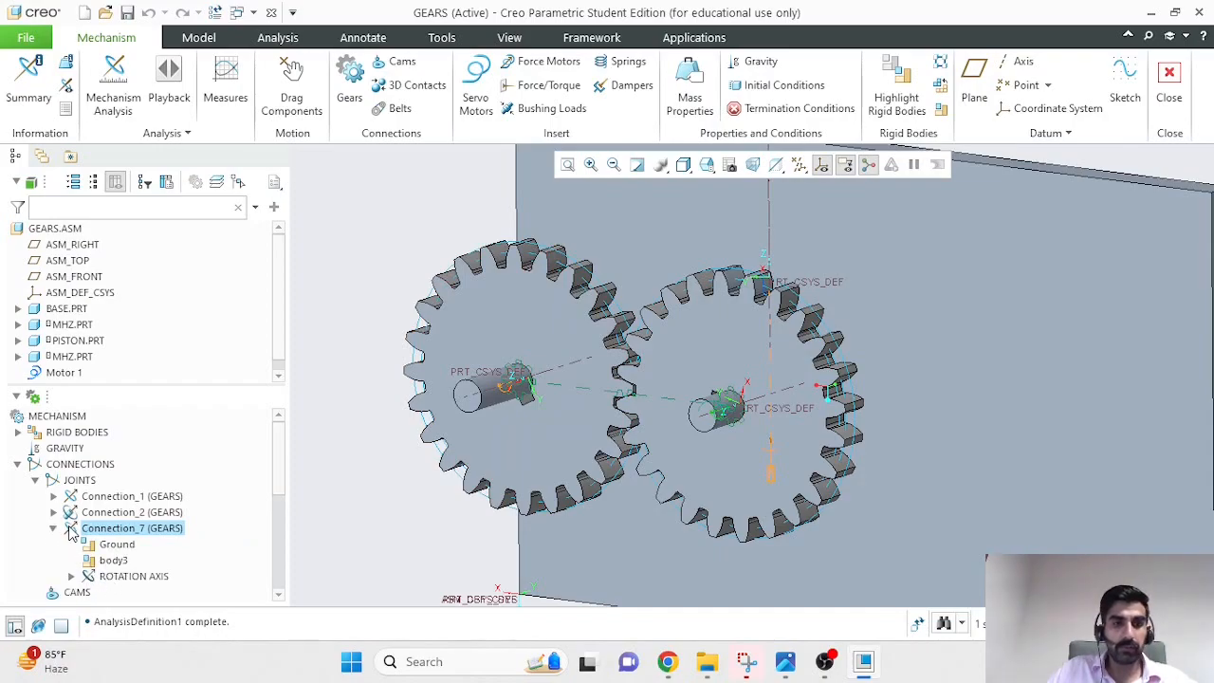
# Create a servo motor on Connection_7's rotation axis with a constant angular velocity of -150 deg/sec.
pyautogui.moveTo(278, 482); pyautogui.dragTo(284, 500)
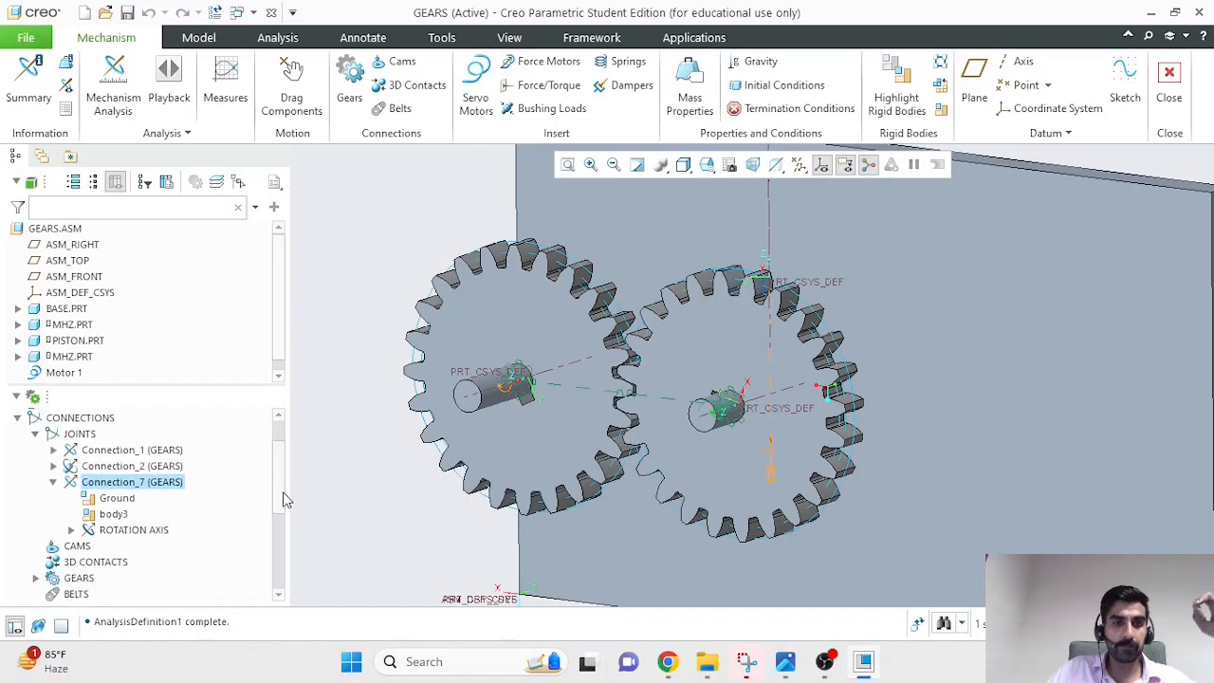
pyautogui.click(108, 533)
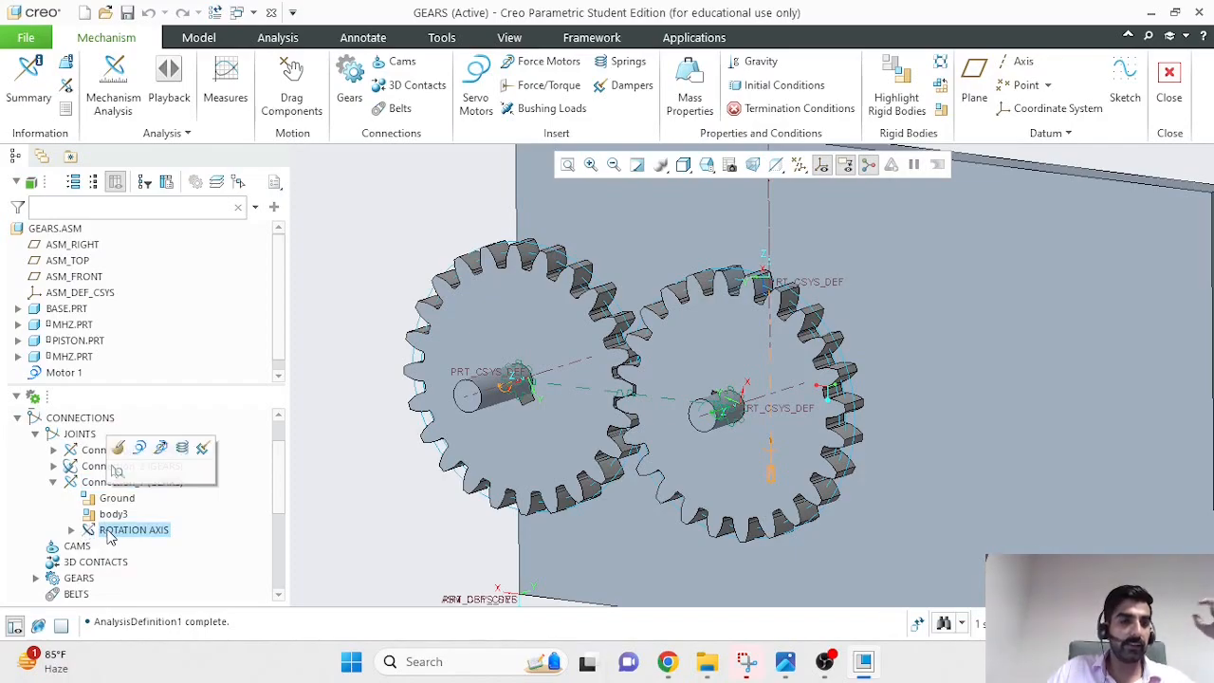
pyautogui.click(142, 451)
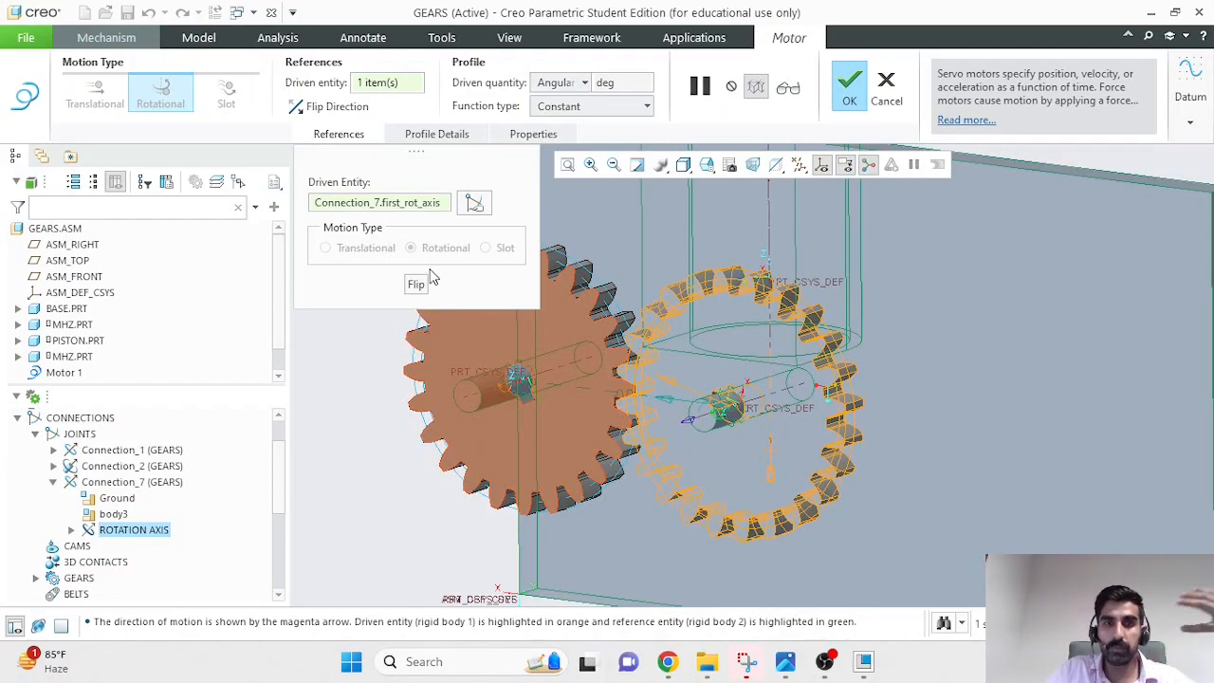
pyautogui.click(437, 134)
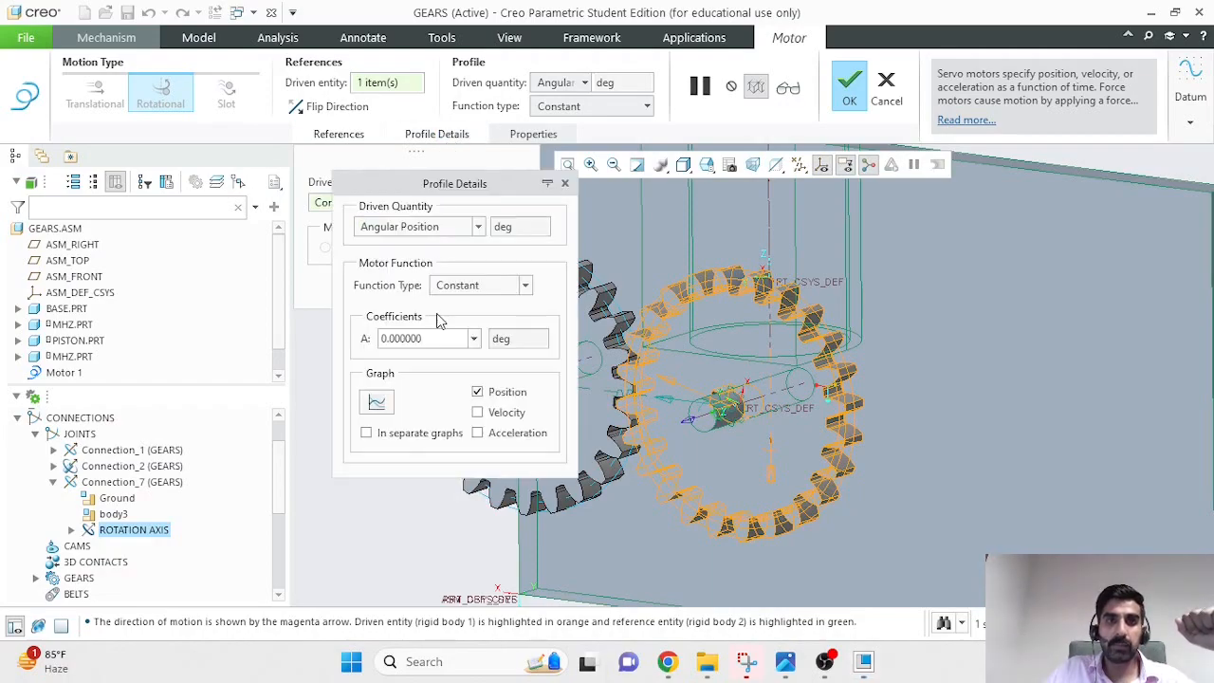
pyautogui.doubleClick(433, 339)
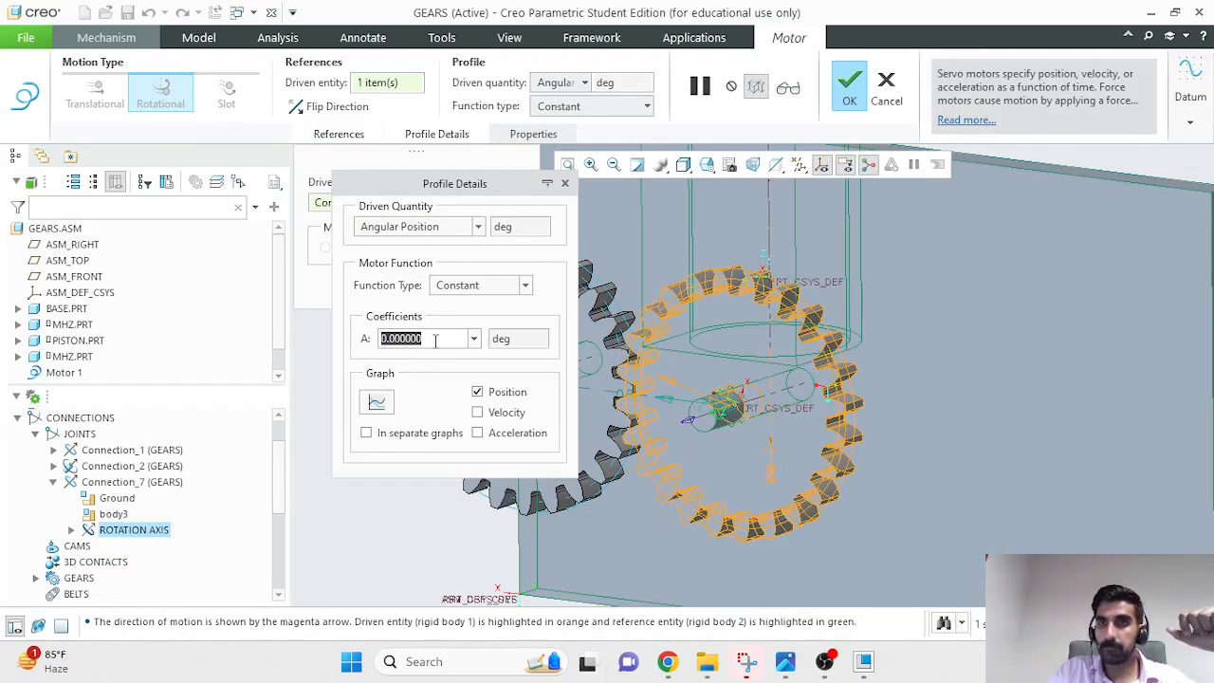
pyautogui.write('-150')
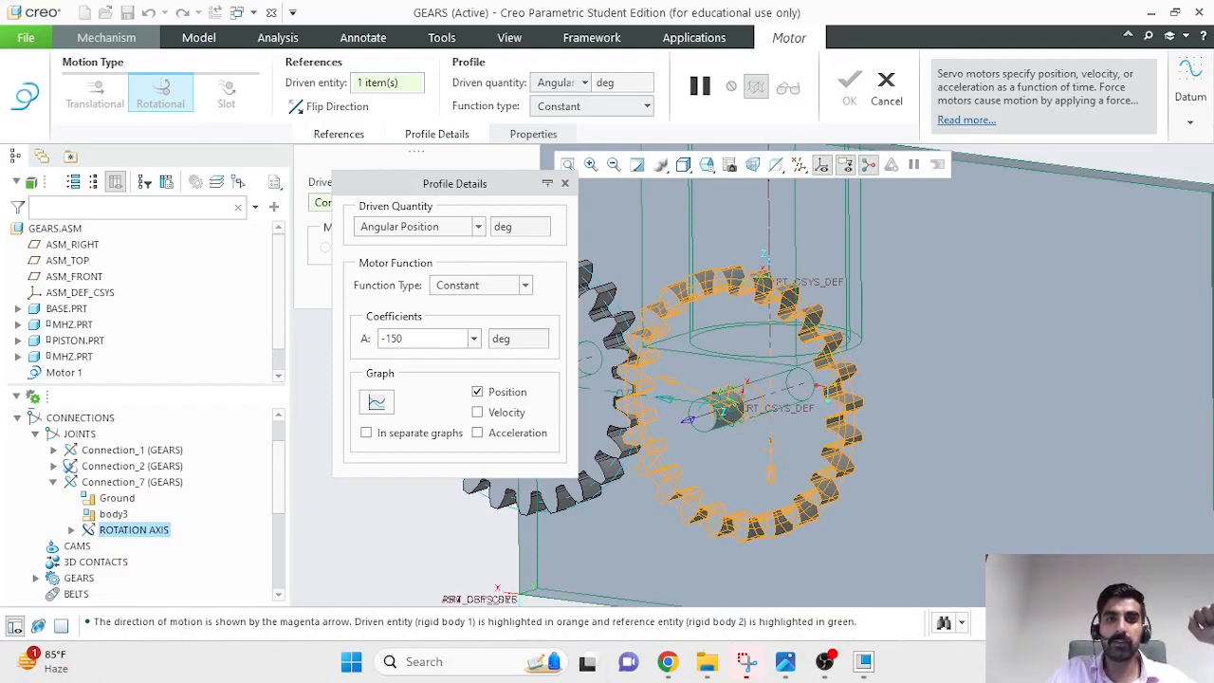
pyautogui.press('Return')
pyautogui.click(581, 86)
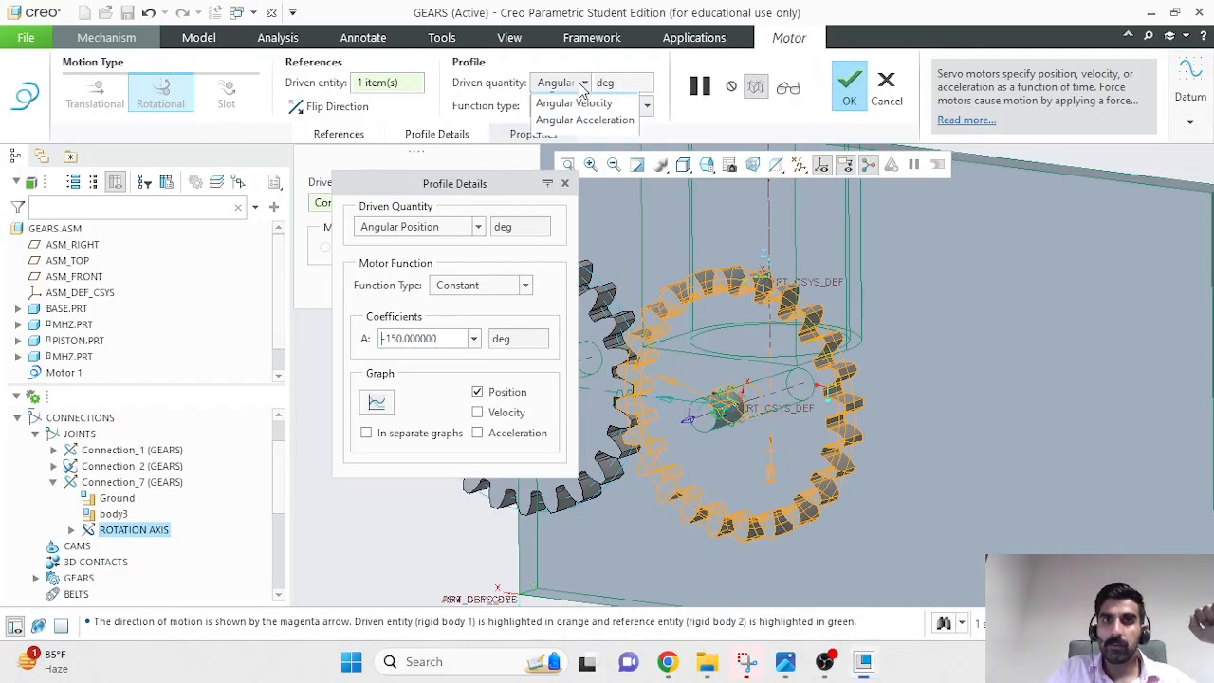
pyautogui.click(574, 119)
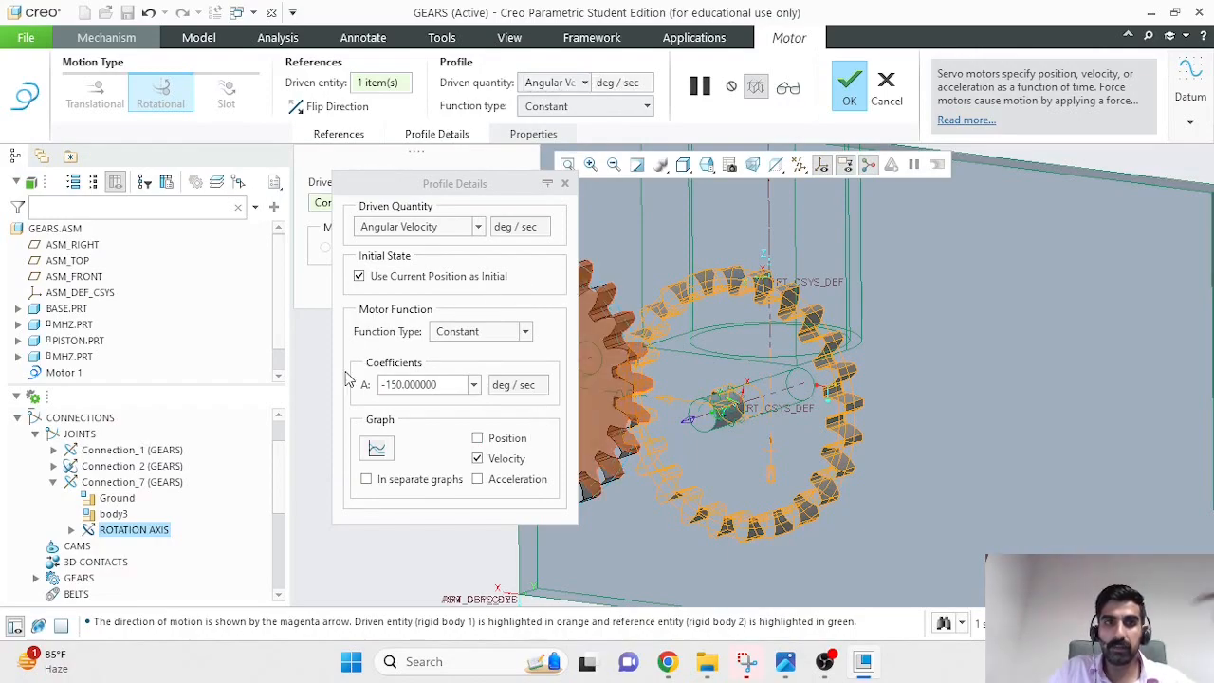
pyautogui.click(842, 100)
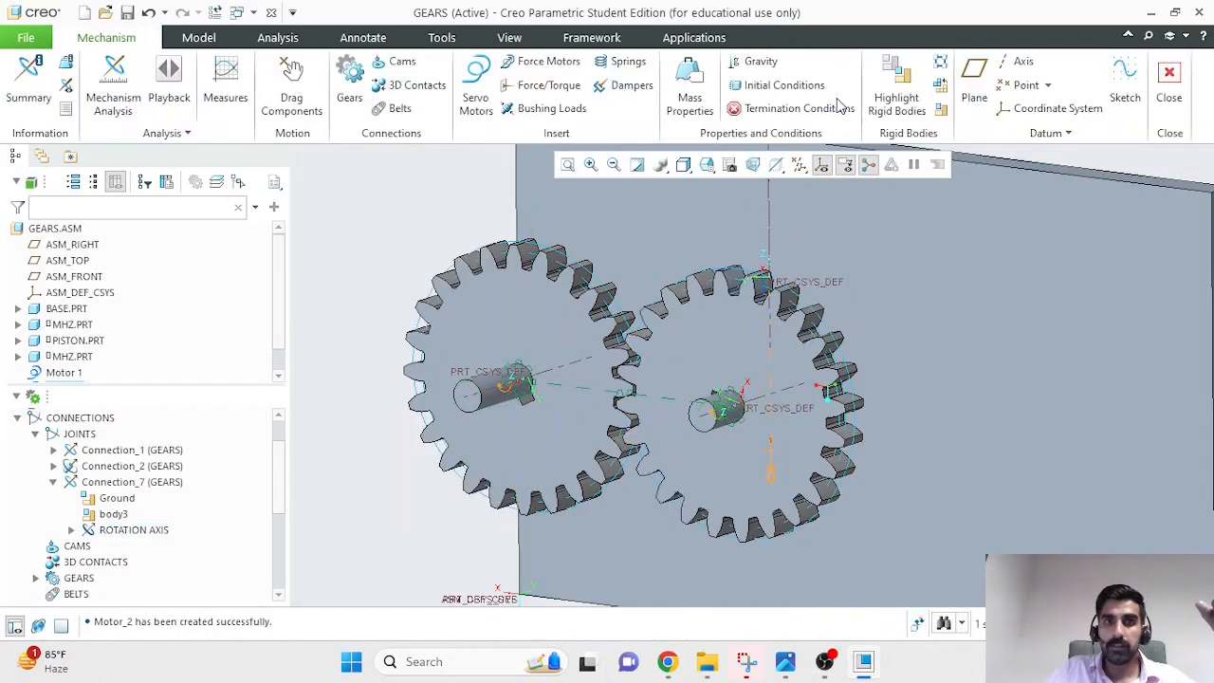
# Edit the AnalysisDefinition1 position analysis and add Motor 2 as a second entry in its motor list.
pyautogui.scroll(-4, 106, 563)
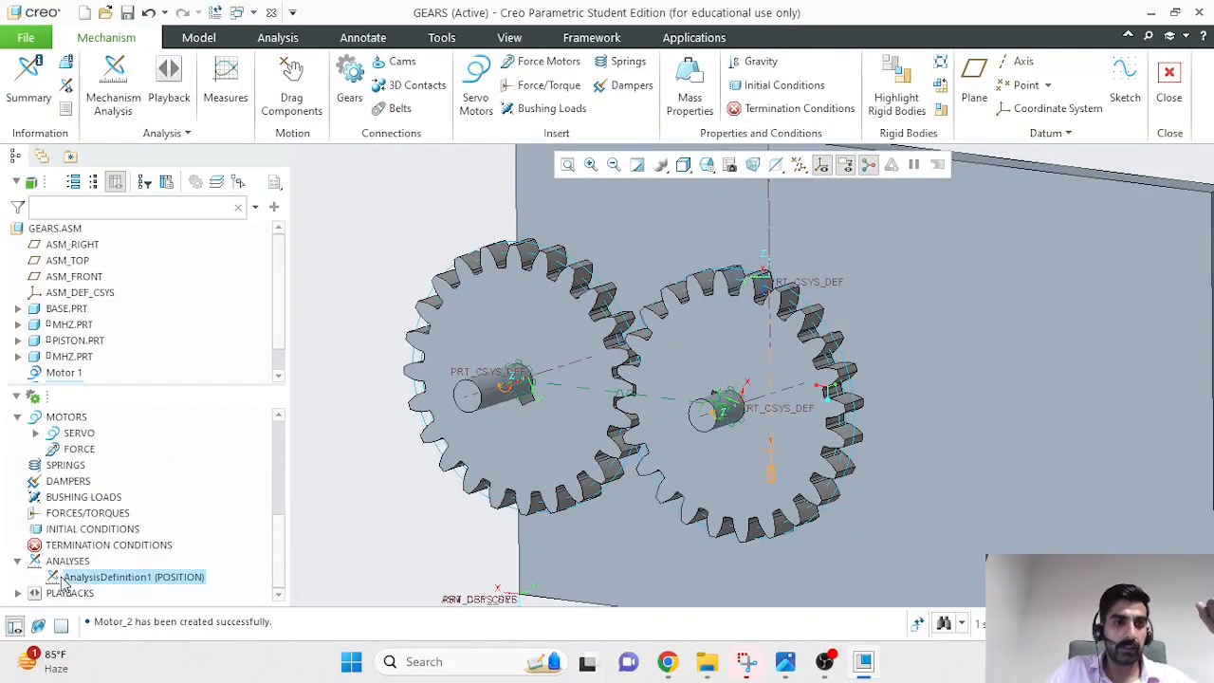
pyautogui.click(114, 576)
pyautogui.click(92, 522)
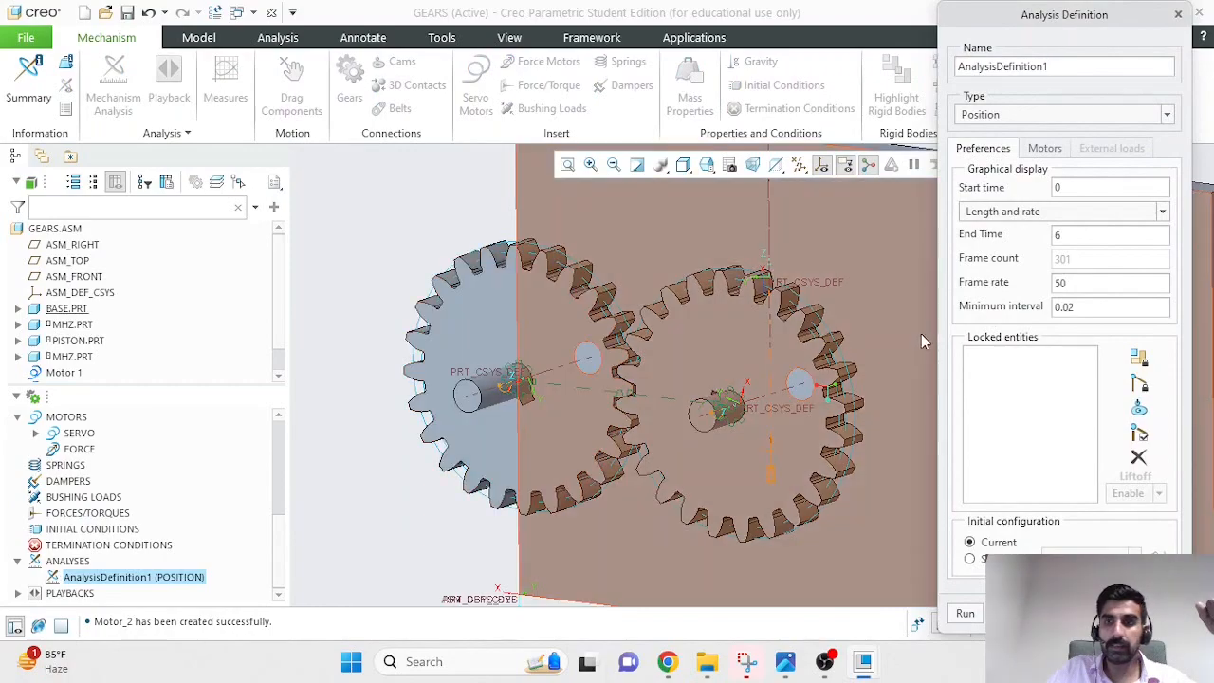
pyautogui.click(1042, 150)
pyautogui.click(1172, 198)
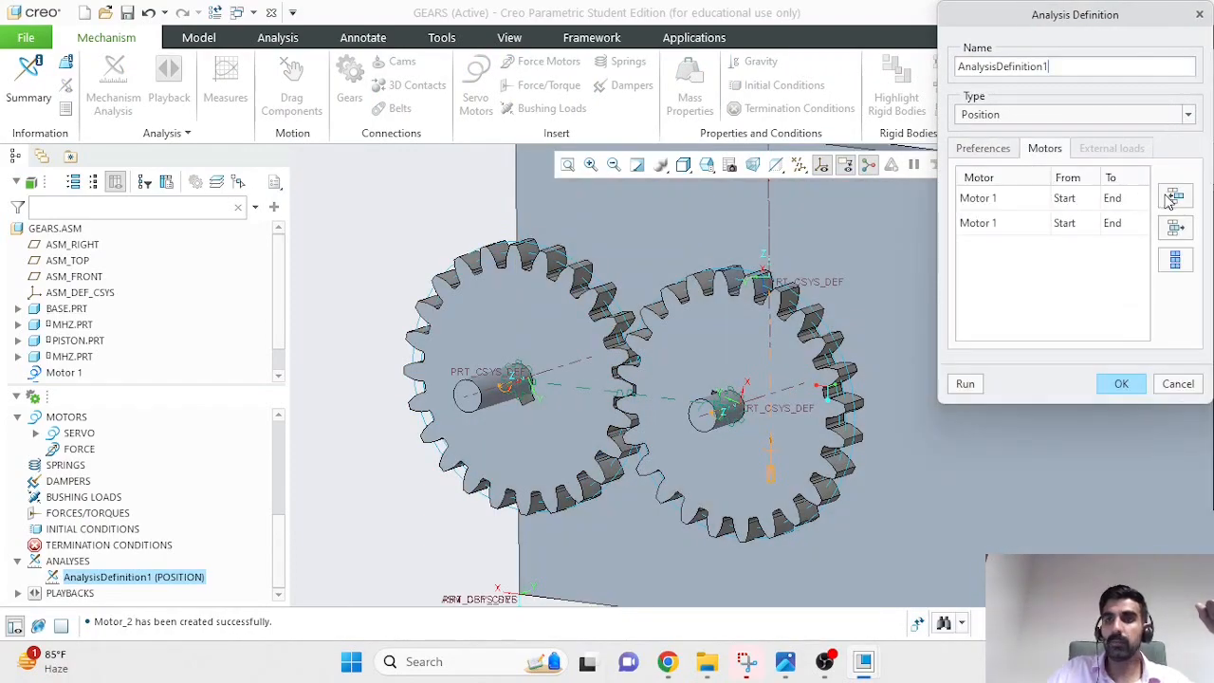
pyautogui.click(987, 222)
pyautogui.click(1041, 221)
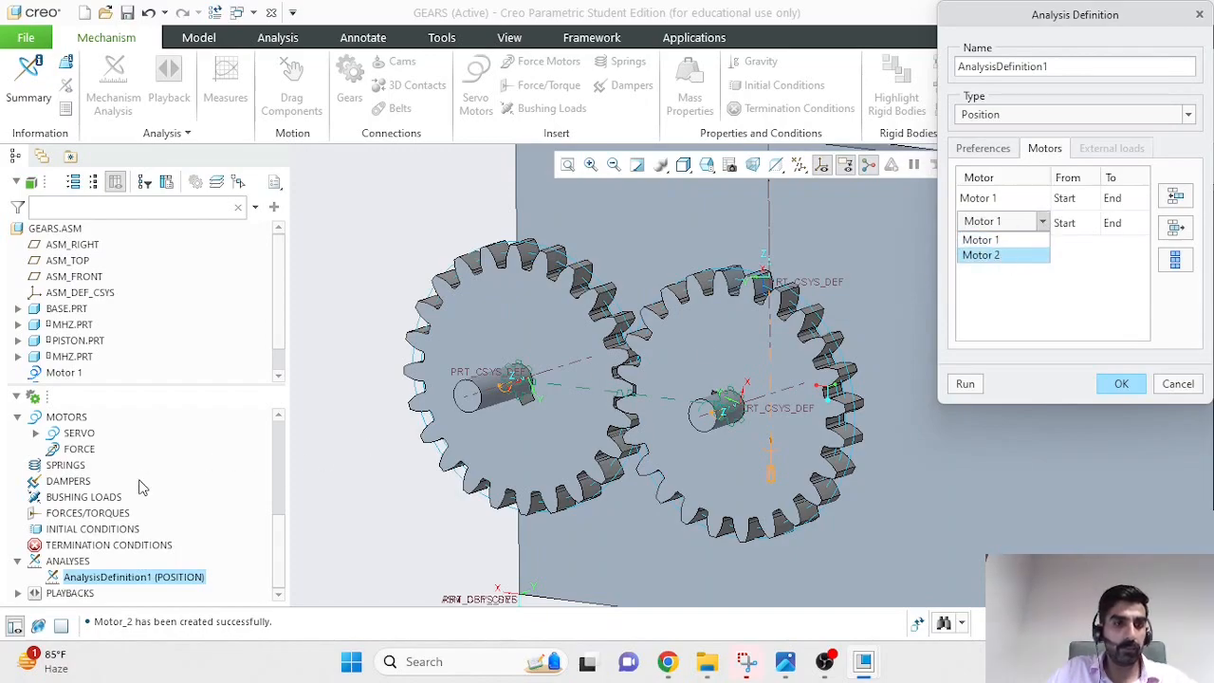
pyautogui.click(999, 256)
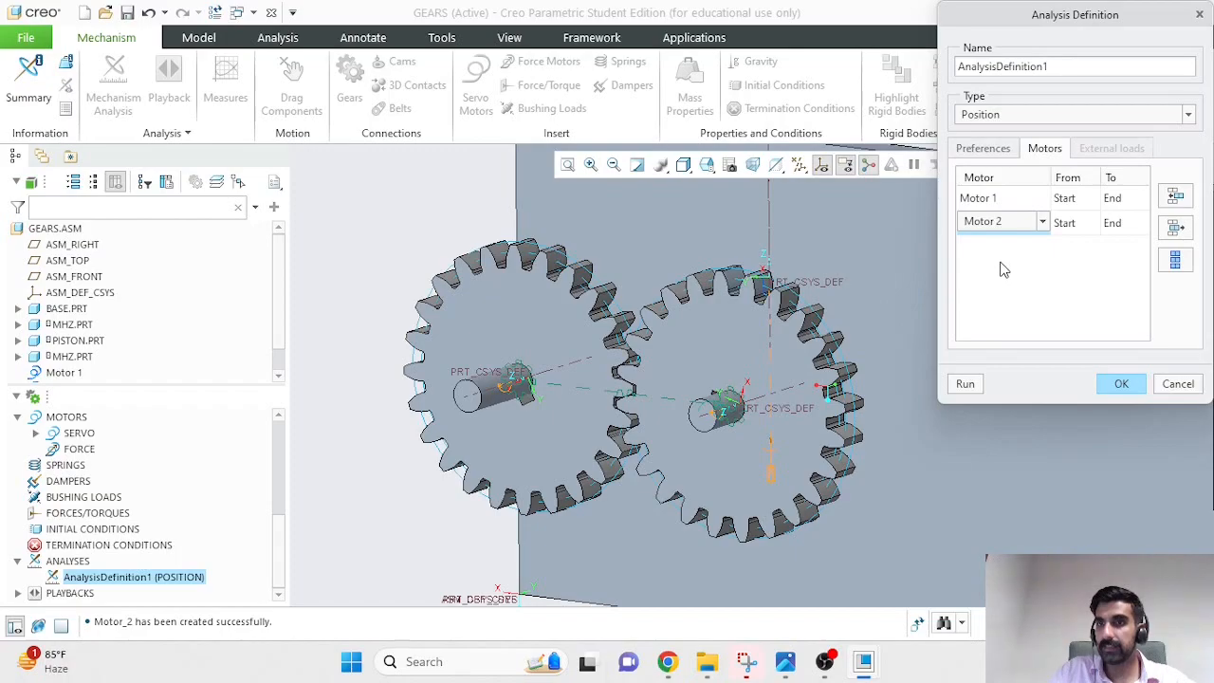
# Set Motor 1 to run until 2 and Motor 2 to start at 3, and run the analysis, overwriting the result set.
pyautogui.click(1113, 197)
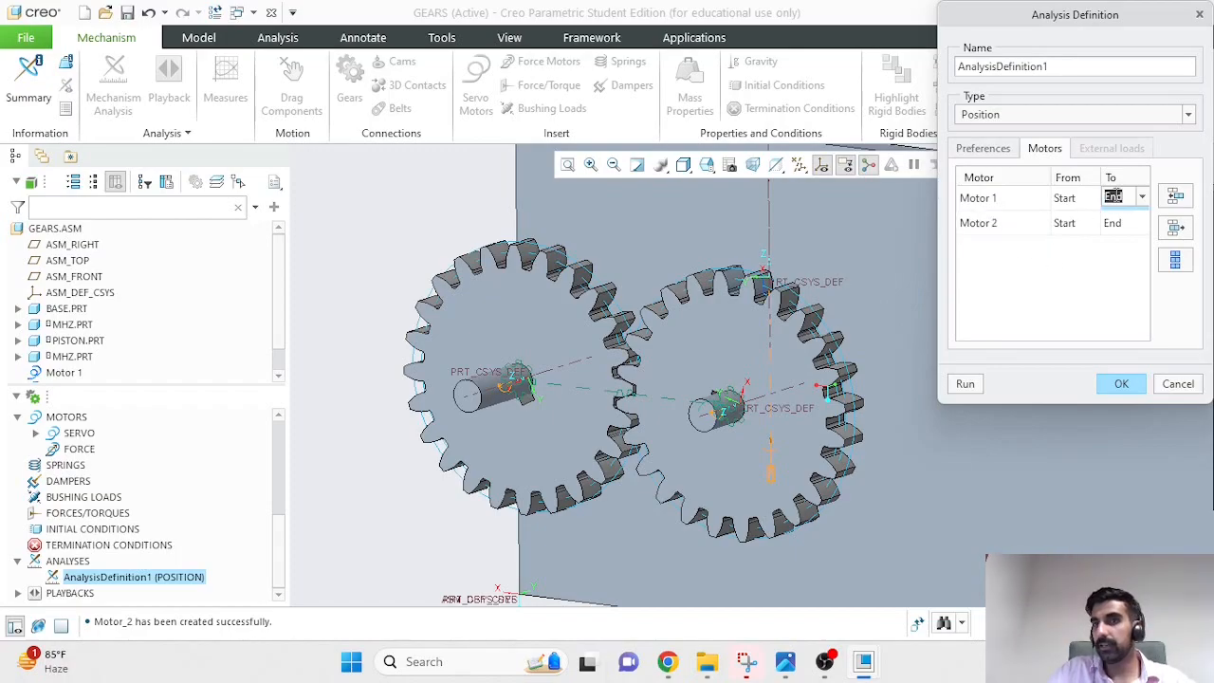
pyautogui.write('2')
pyautogui.click(1077, 223)
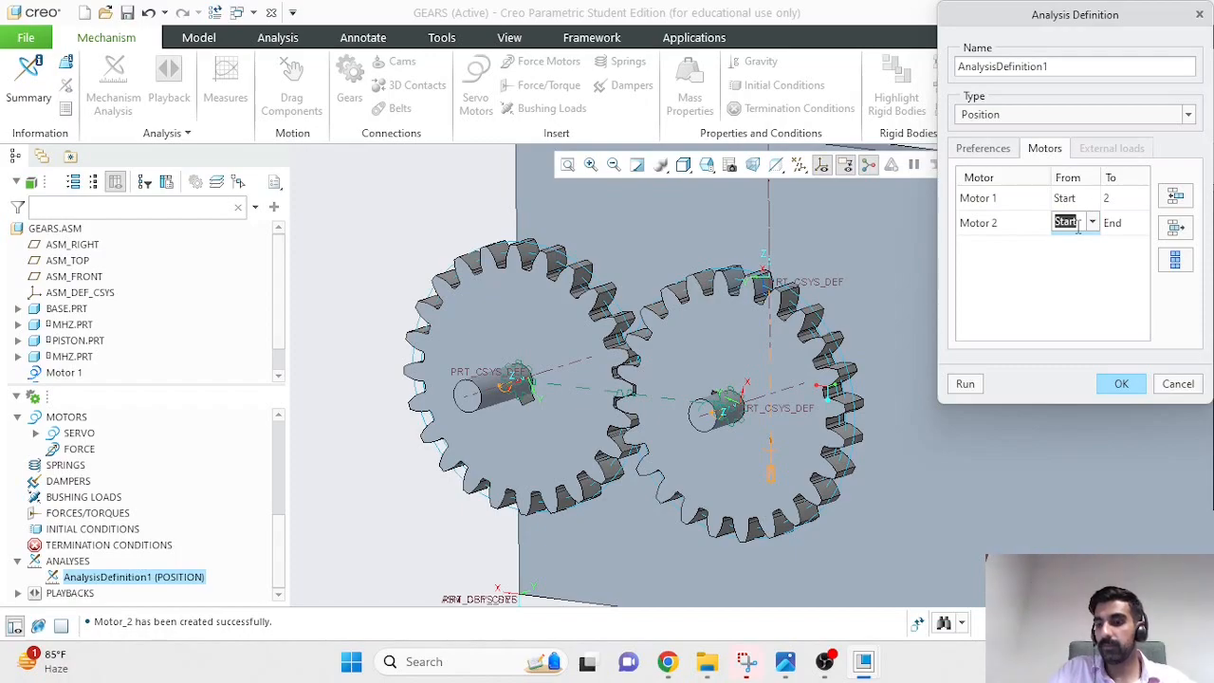
pyautogui.write('3')
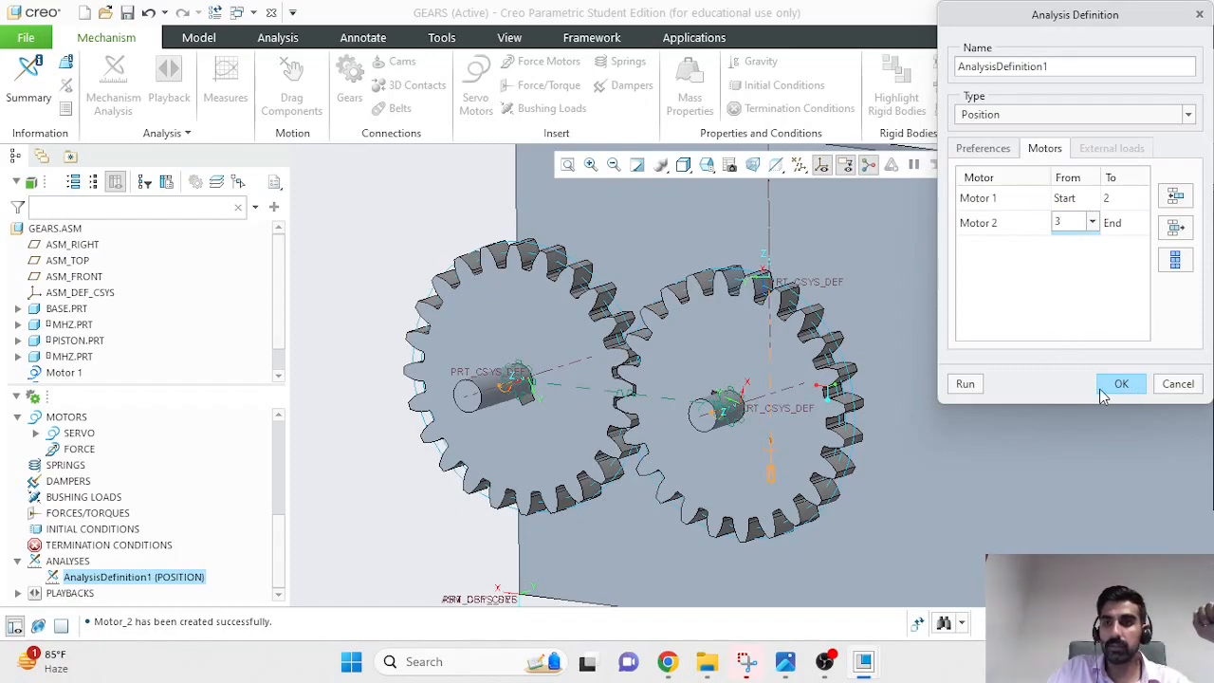
pyautogui.click(965, 385)
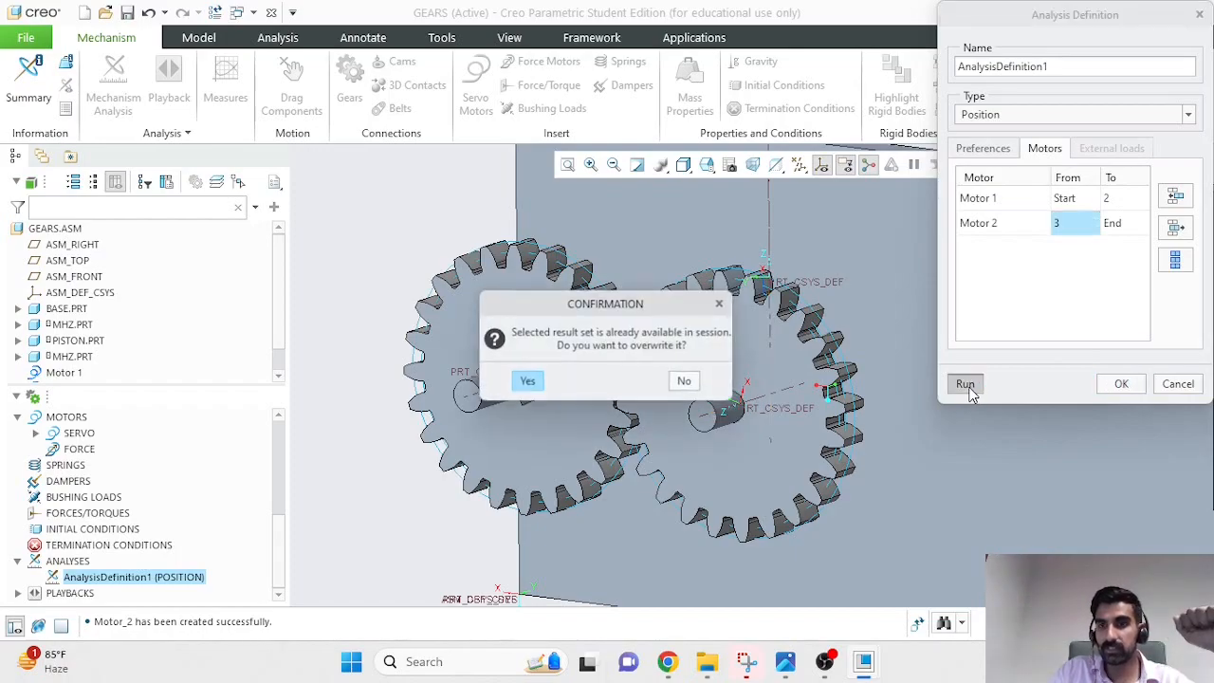
pyautogui.click(520, 383)
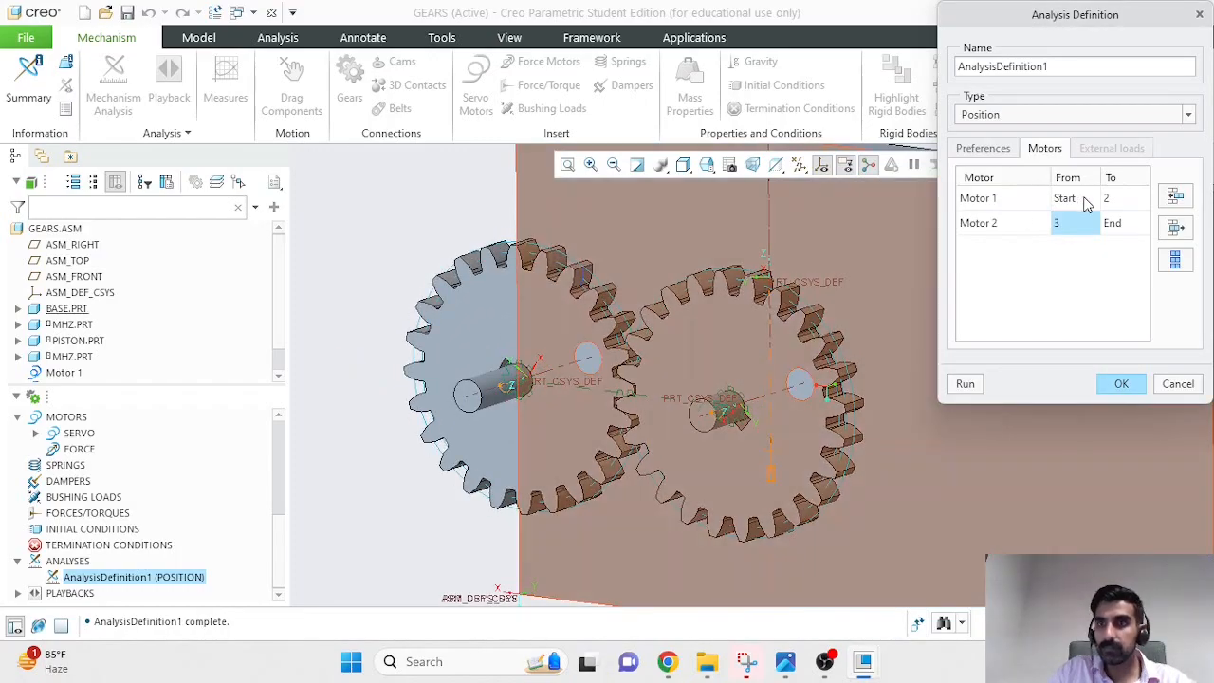
# Start Motor 2 at 3.5, end Motor 1 at 1.5, and rerun the analysis over the existing result set.
pyautogui.click(1075, 224)
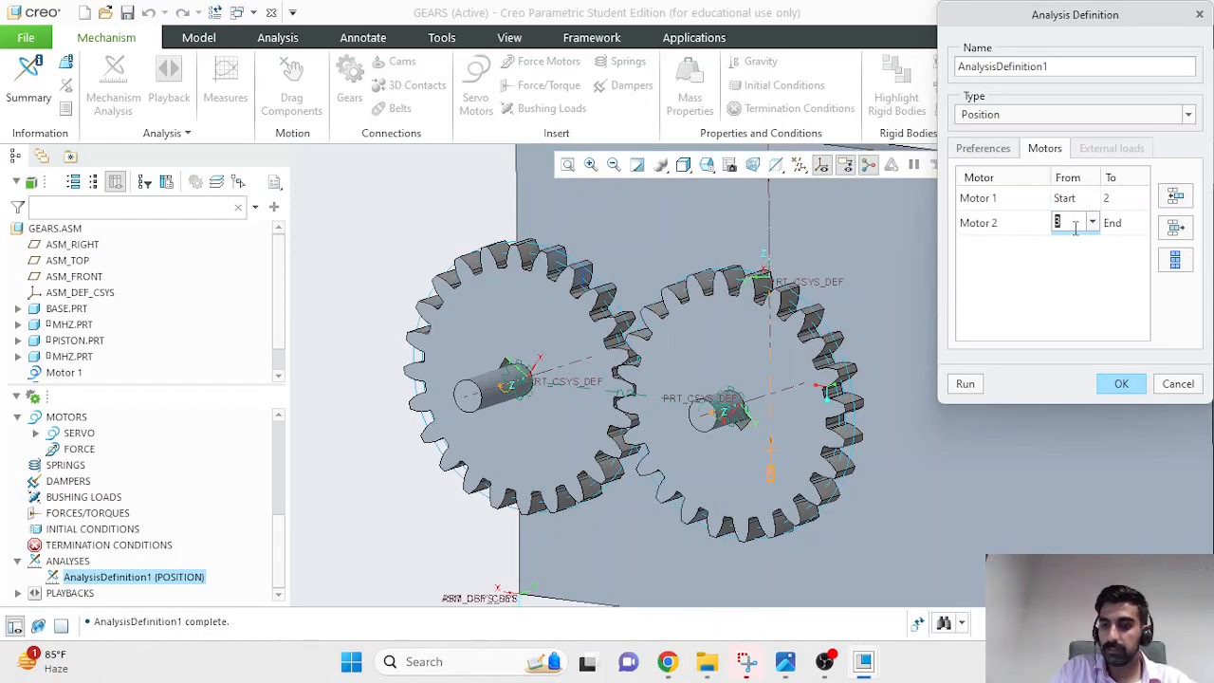
pyautogui.write('3.5')
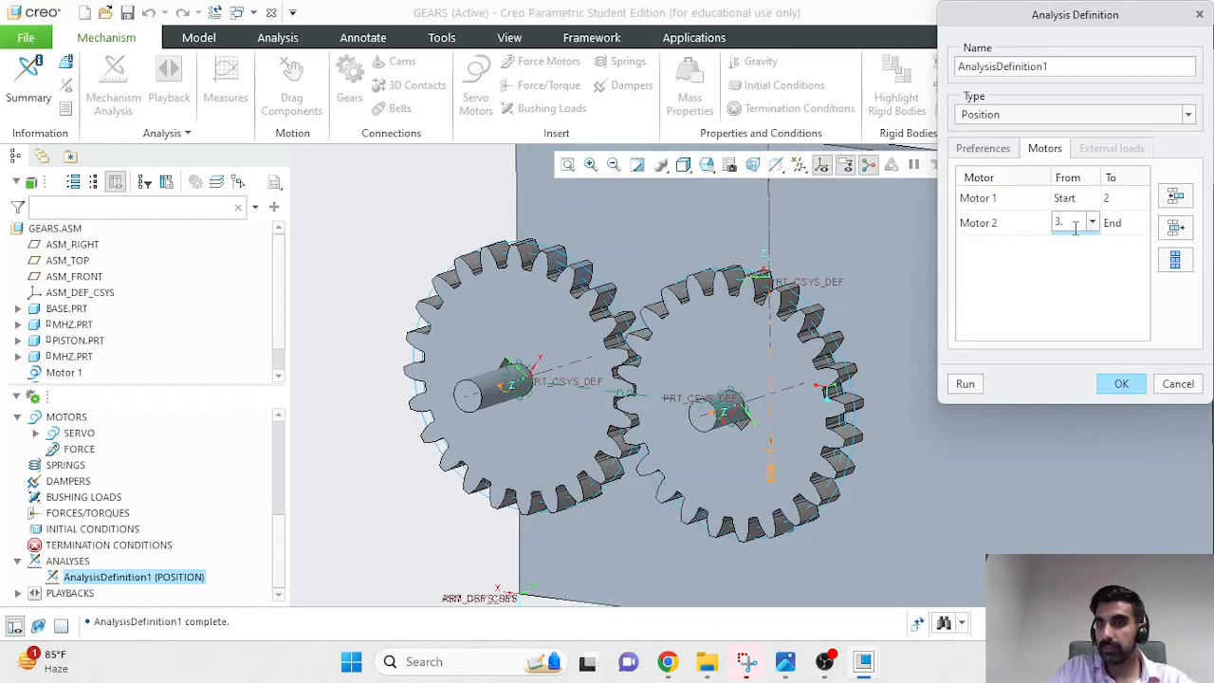
pyautogui.click(1110, 197)
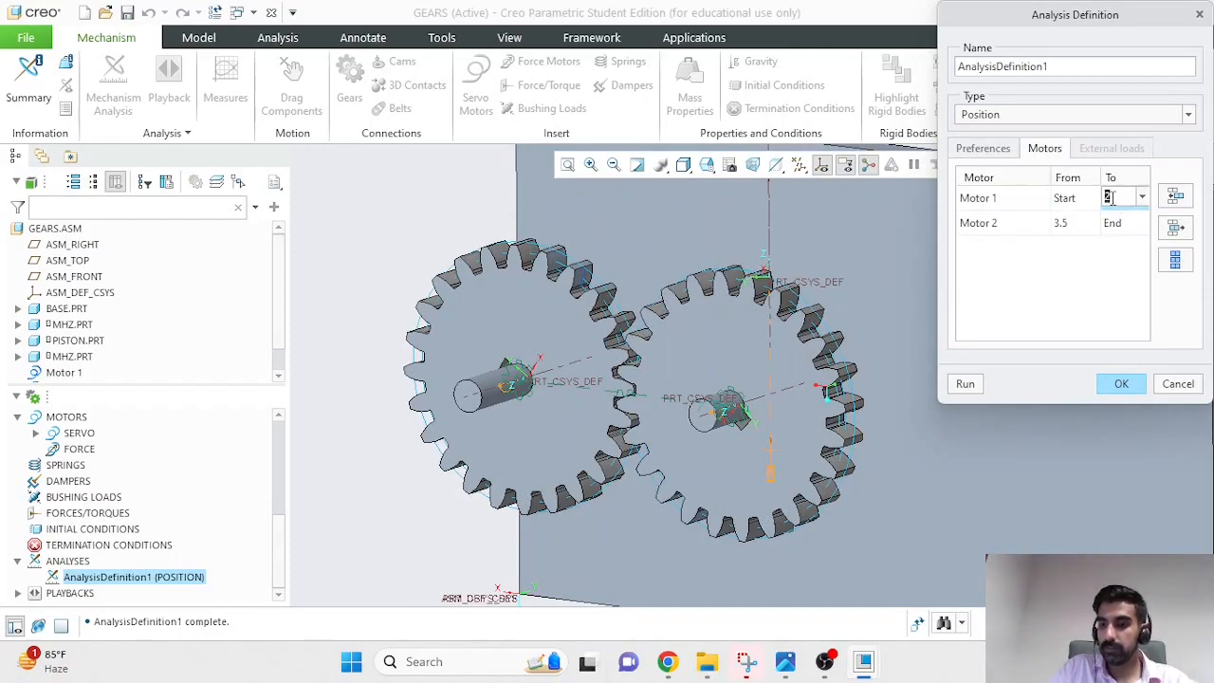
pyautogui.write('1.5')
pyautogui.click(966, 384)
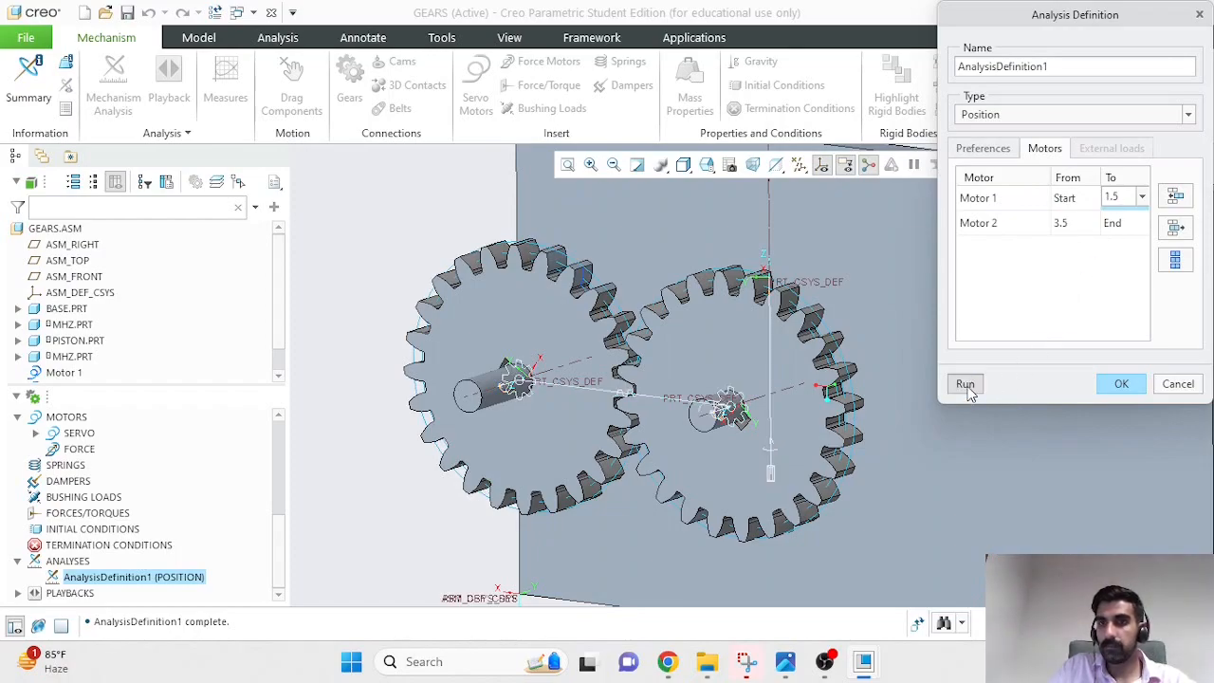
pyautogui.click(528, 385)
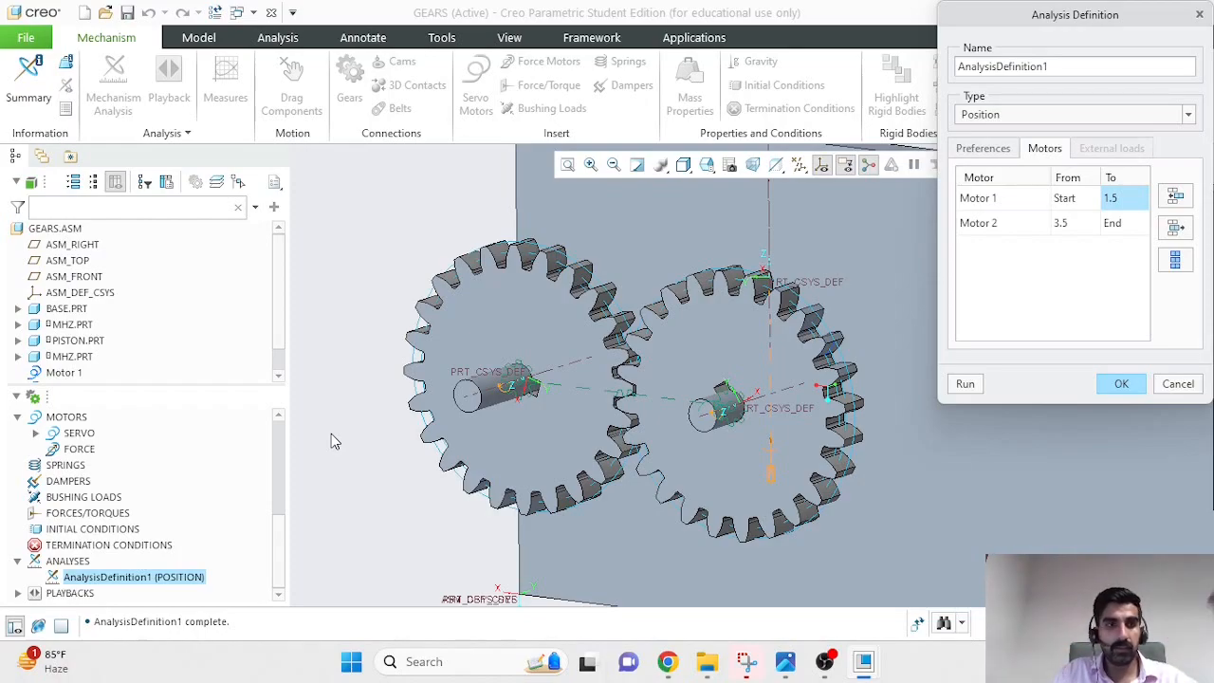
# Review Motor 2's definition, including its available function types, and accept it with the Constant profile.
pyautogui.scroll(3, 50, 464)
pyautogui.scroll(2, 52, 465)
pyautogui.scroll(-3, 104, 486)
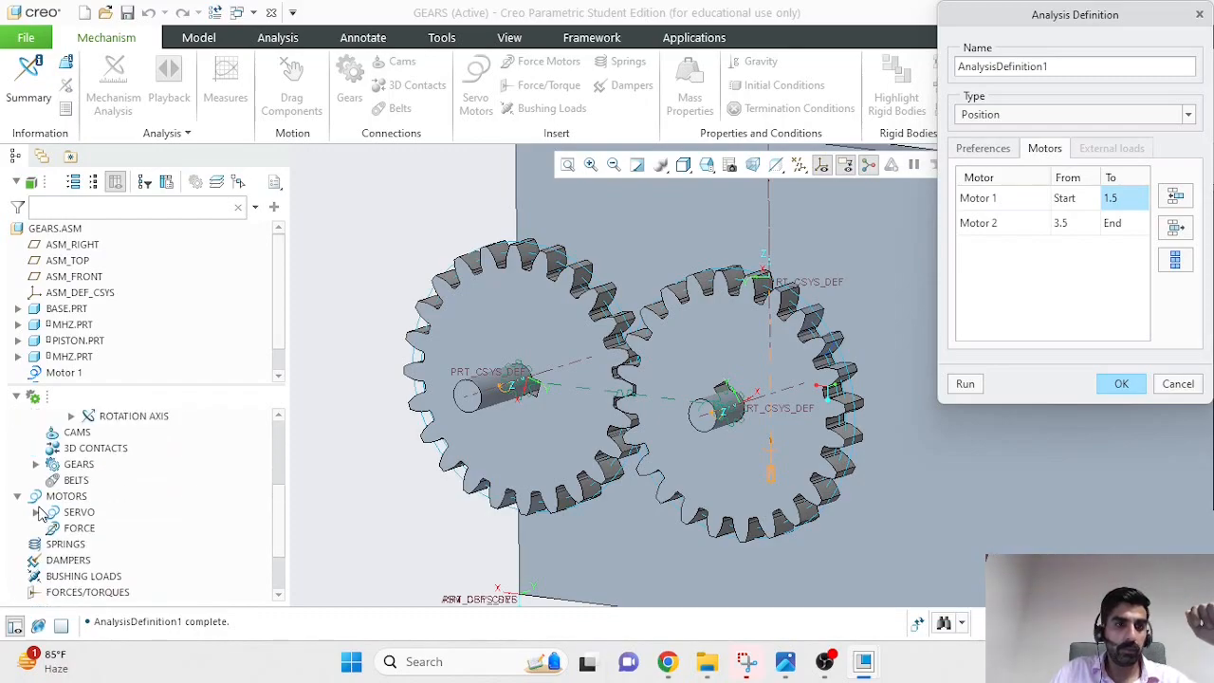
pyautogui.click(36, 512)
pyautogui.click(131, 544)
pyautogui.click(137, 454)
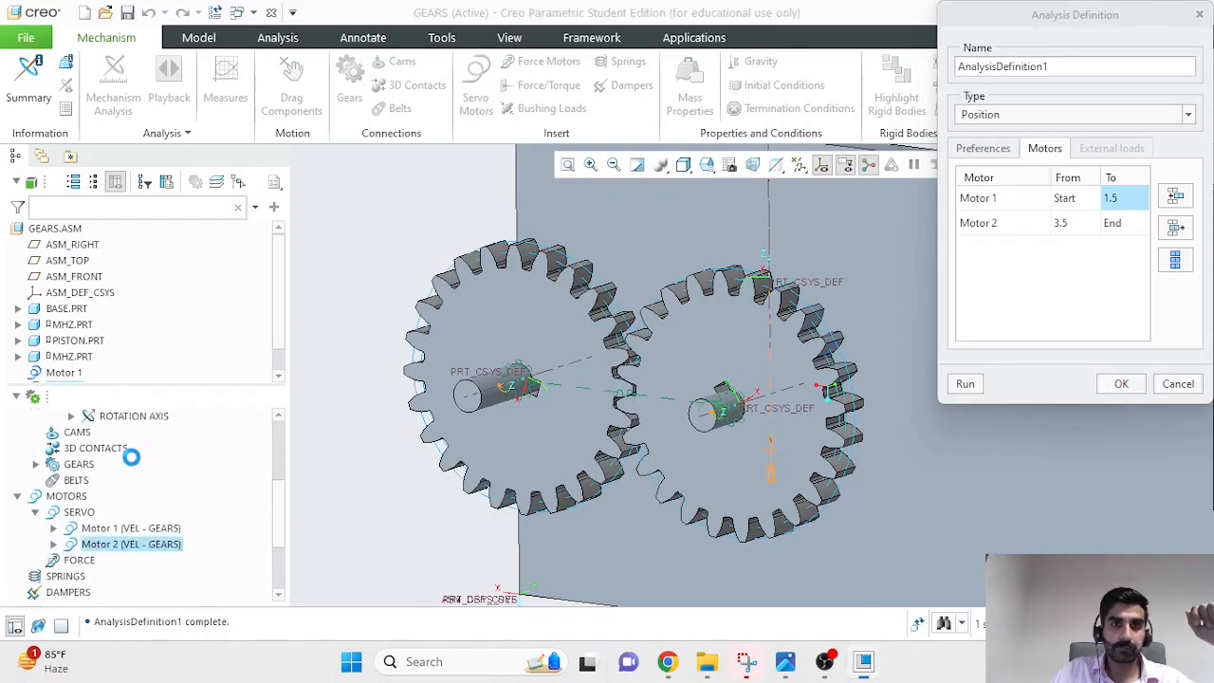
pyautogui.click(585, 104)
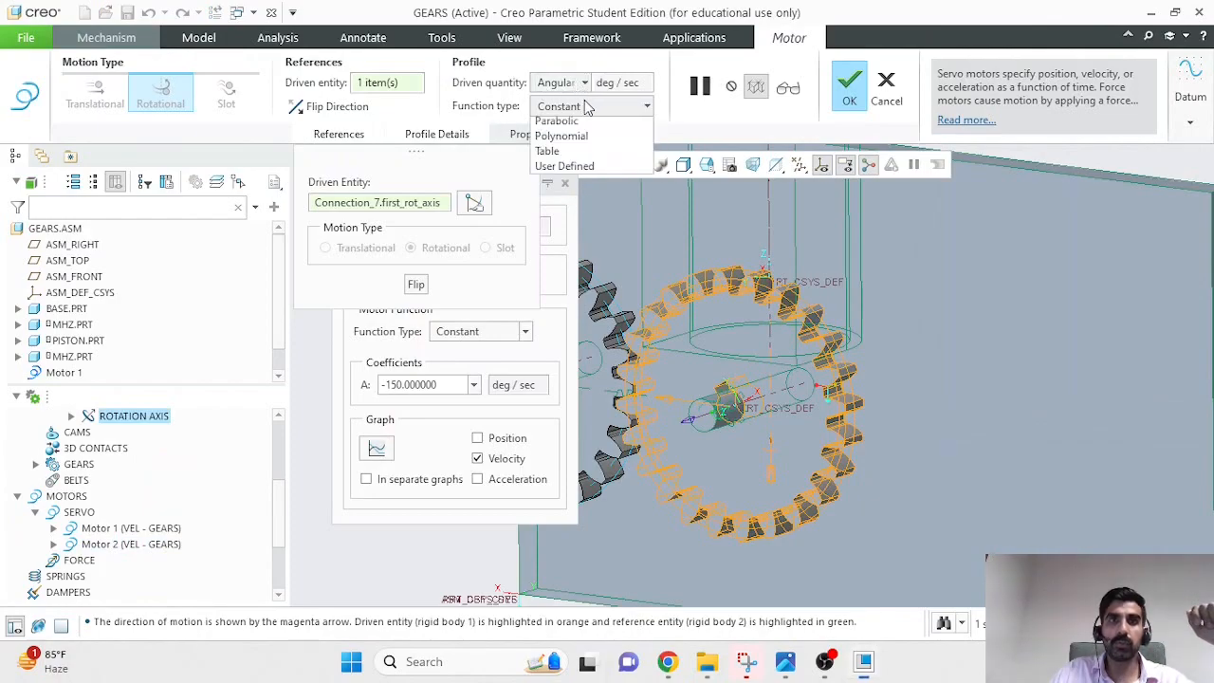
pyautogui.click(667, 81)
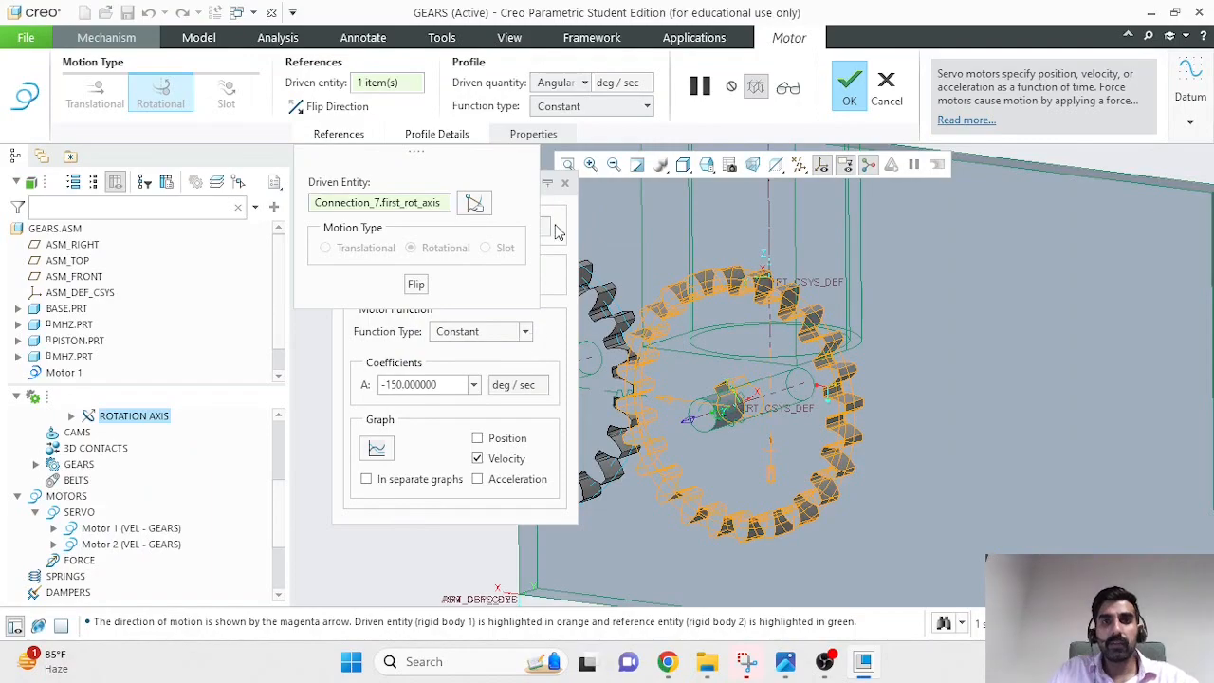
pyautogui.click(564, 183)
pyautogui.click(858, 87)
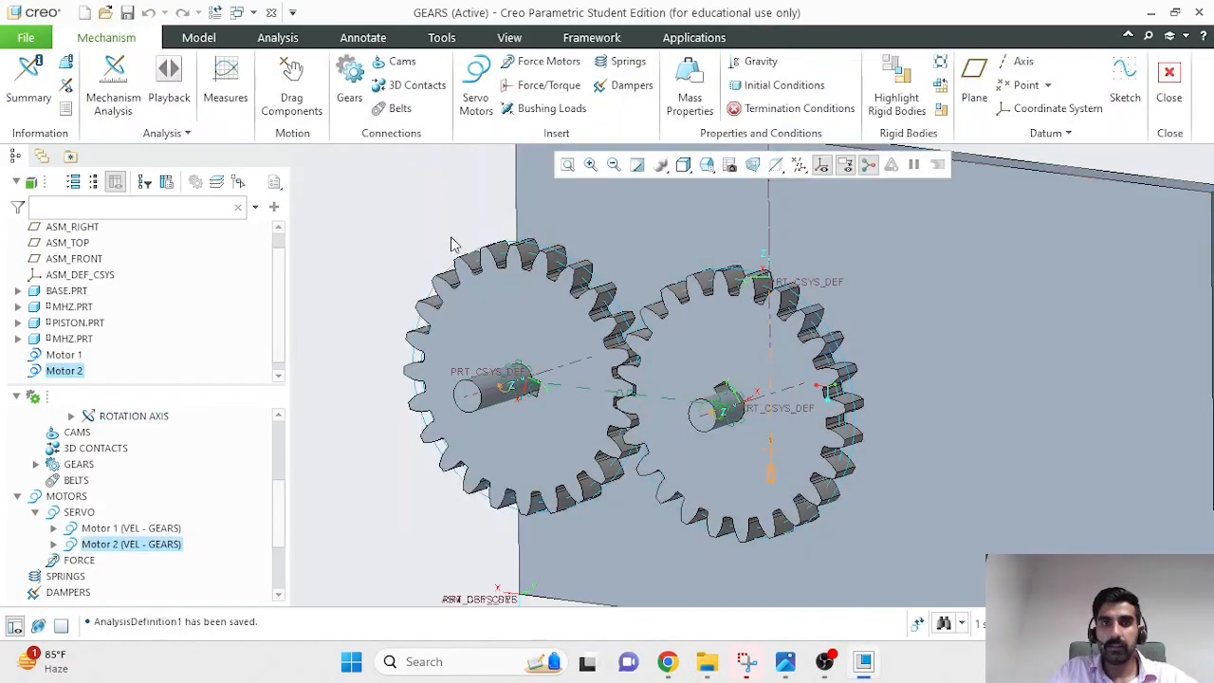
# Retrieve the AnalysisDefinition1 playback result and open its animation controls, moving them clear of the gears.
pyautogui.scroll(-3, 141, 547)
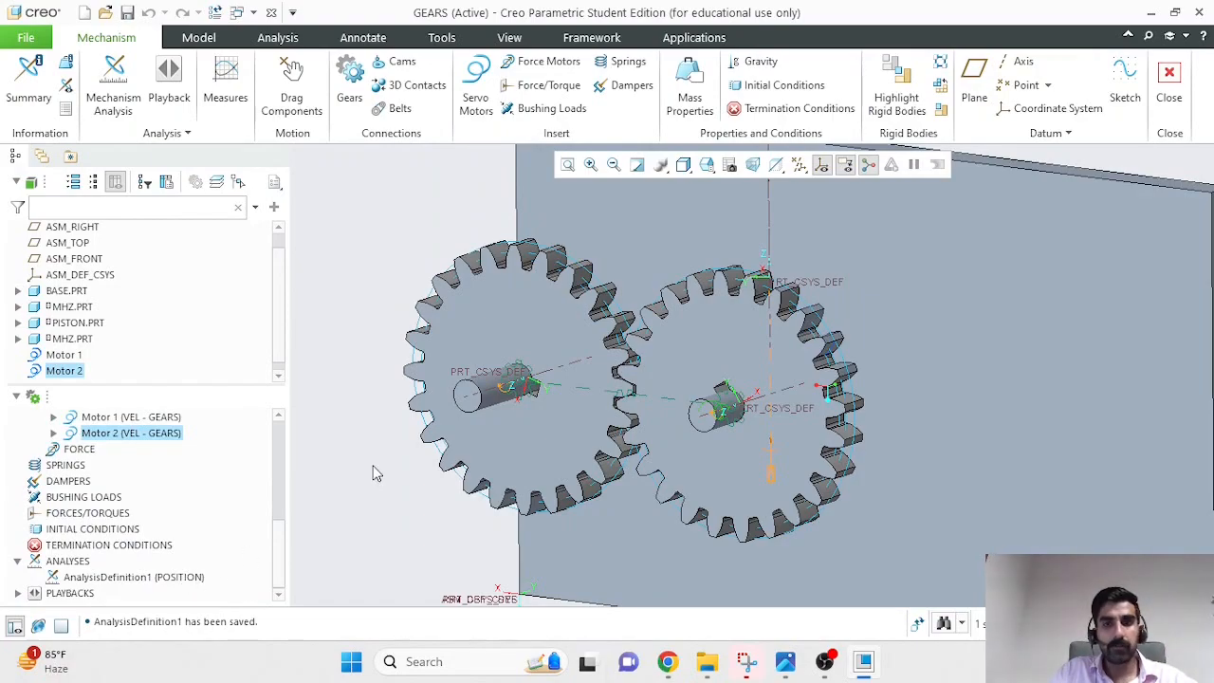
pyautogui.scroll(2, 372, 465)
pyautogui.scroll(-3, 373, 466)
pyautogui.click(18, 593)
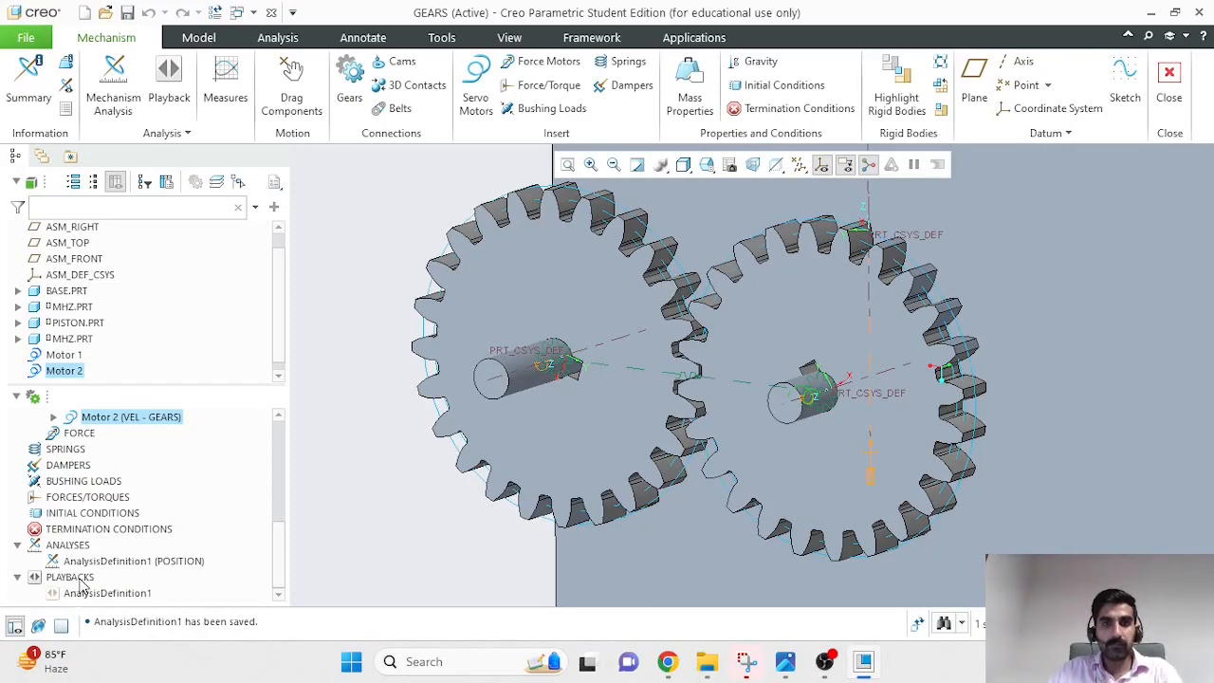
pyautogui.click(131, 594)
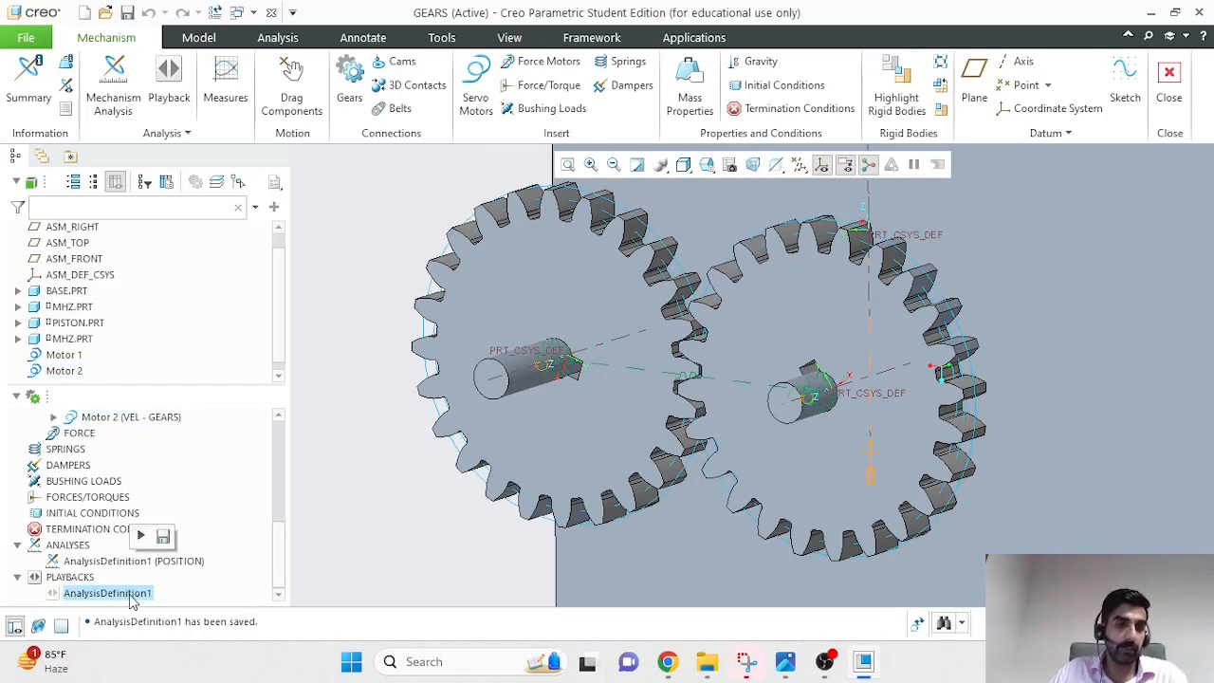
pyautogui.click(140, 542)
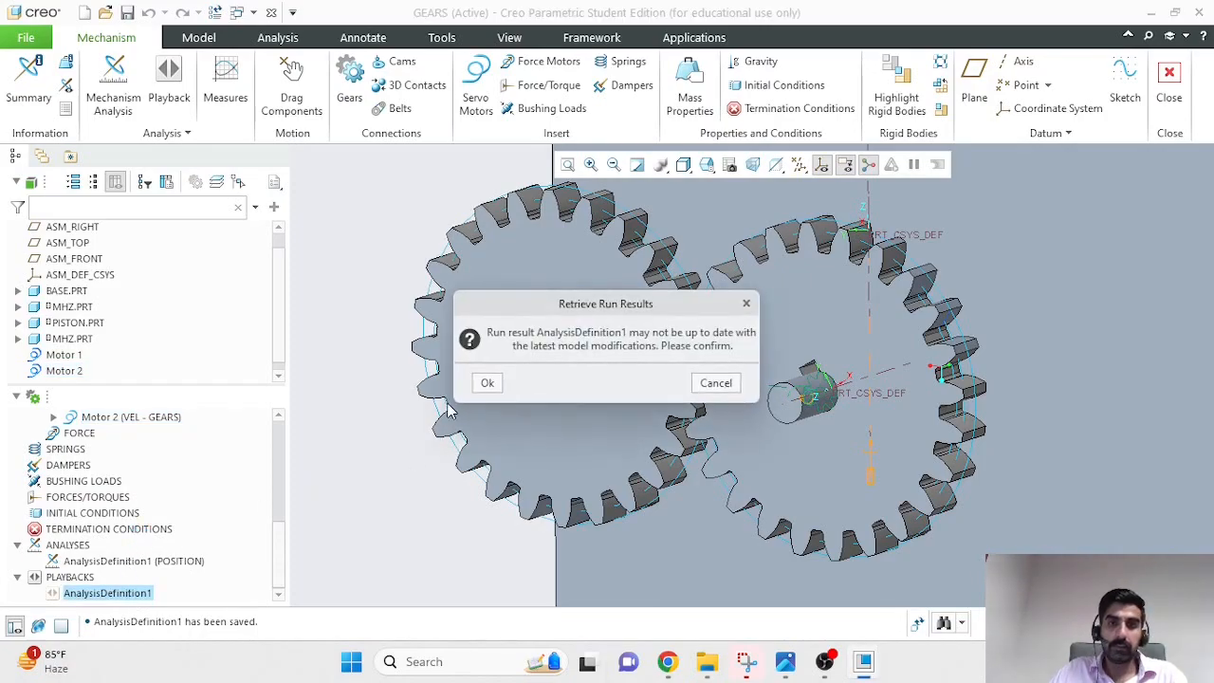
pyautogui.click(486, 382)
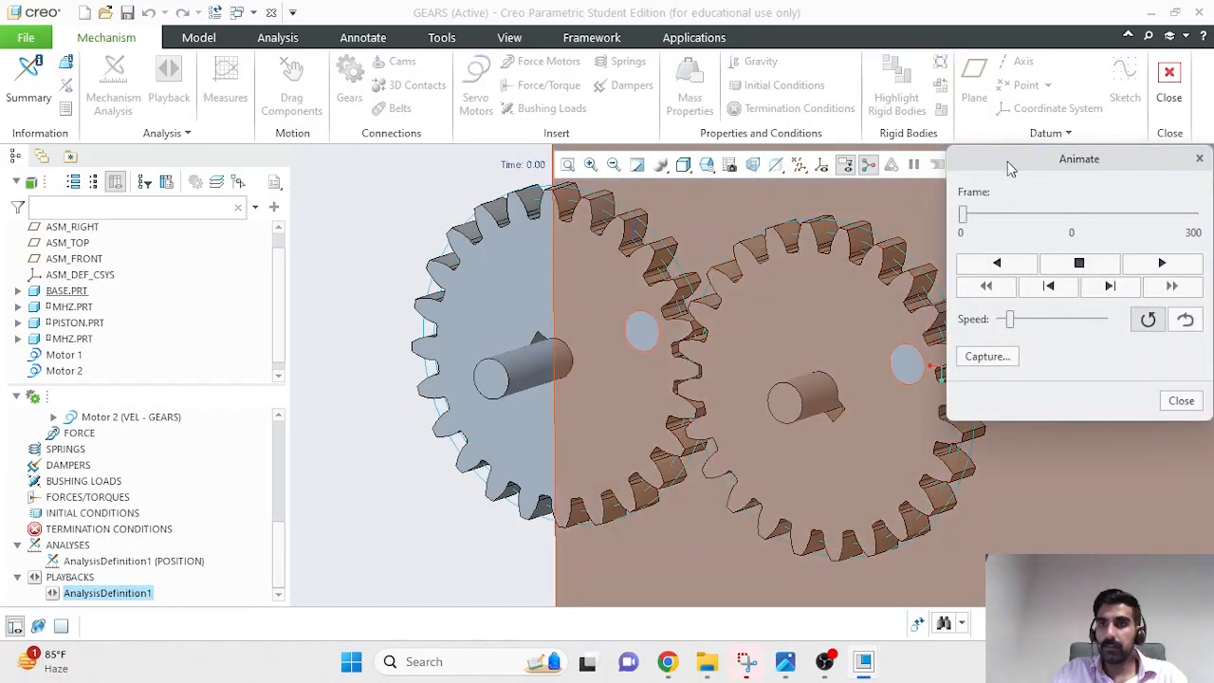
pyautogui.moveTo(1021, 159); pyautogui.dragTo(130, 99)
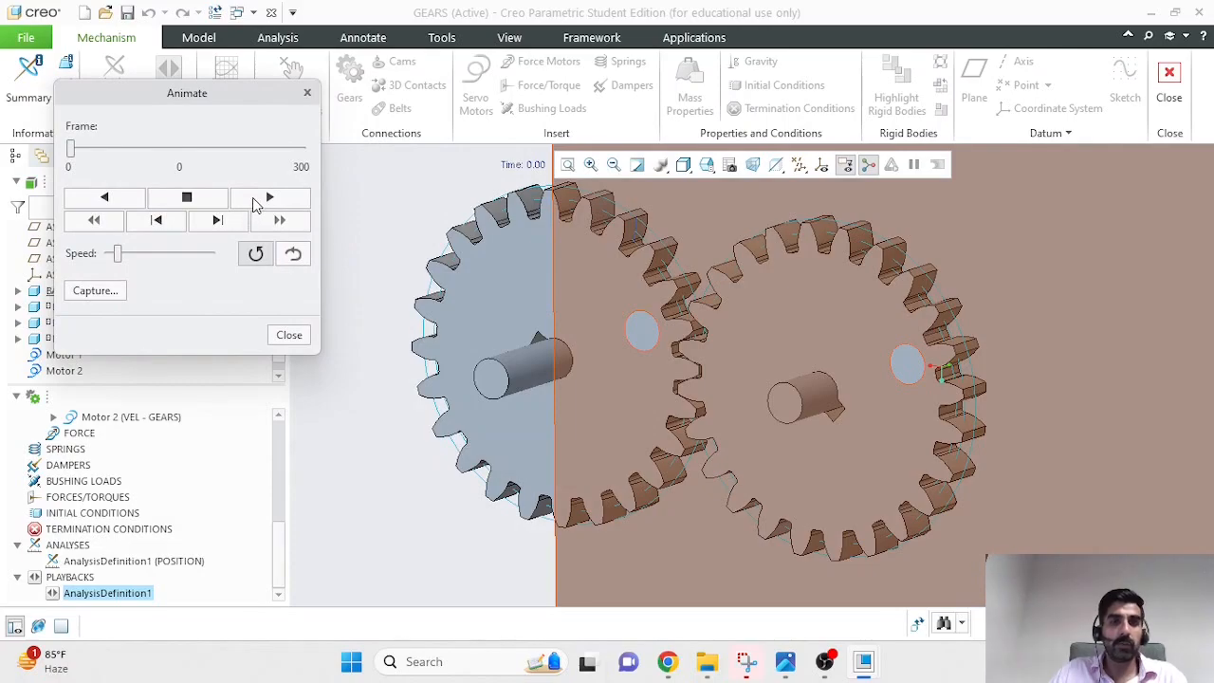
# Scrub the gear animation forward and back to the start, play it, and increase the playback speed.
pyautogui.moveTo(71, 151); pyautogui.dragTo(123, 155)
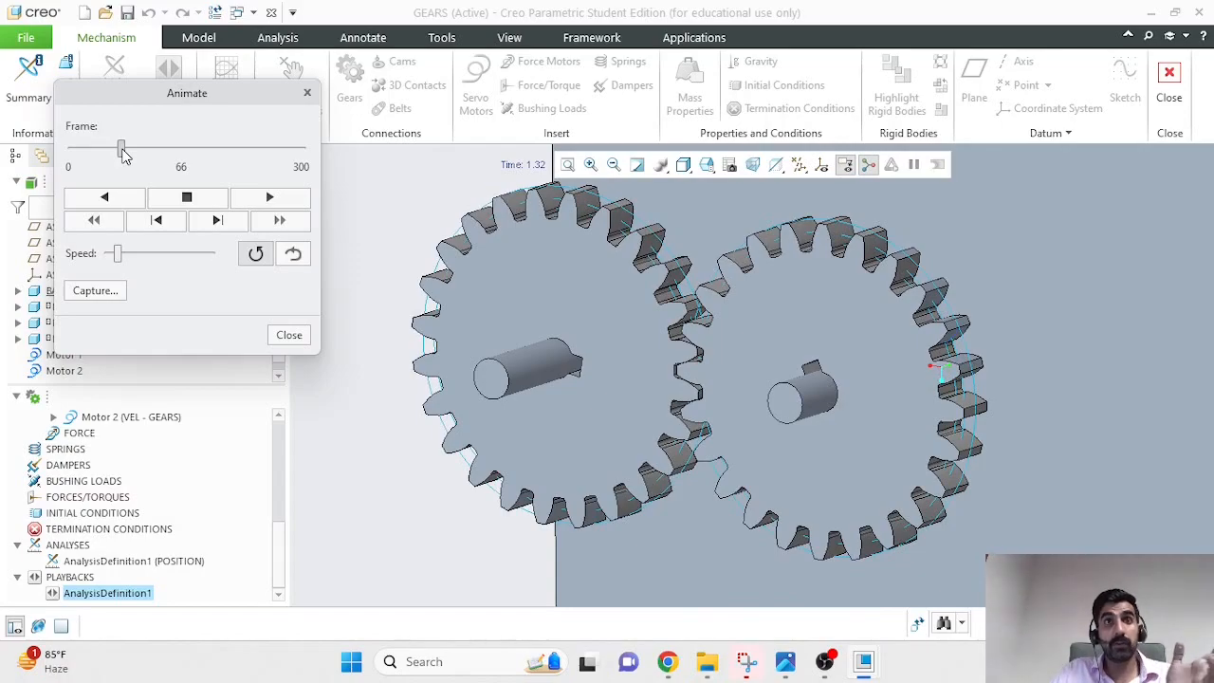
pyautogui.moveTo(123, 154); pyautogui.dragTo(71, 150)
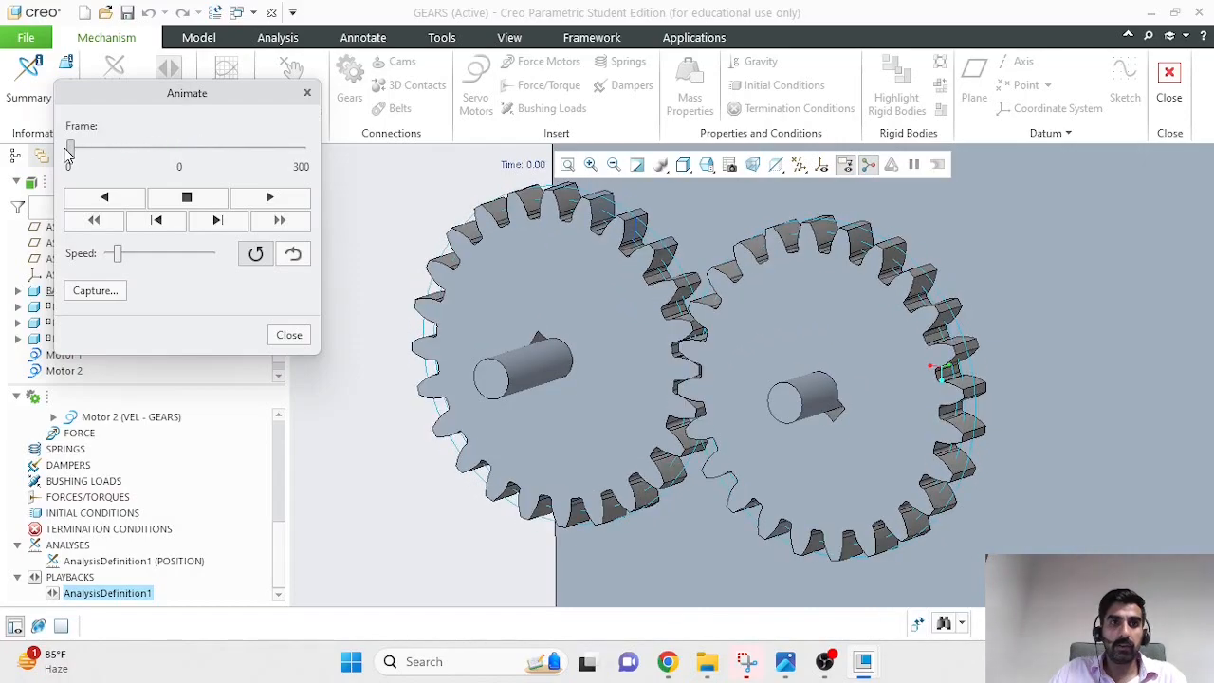
pyautogui.click(273, 198)
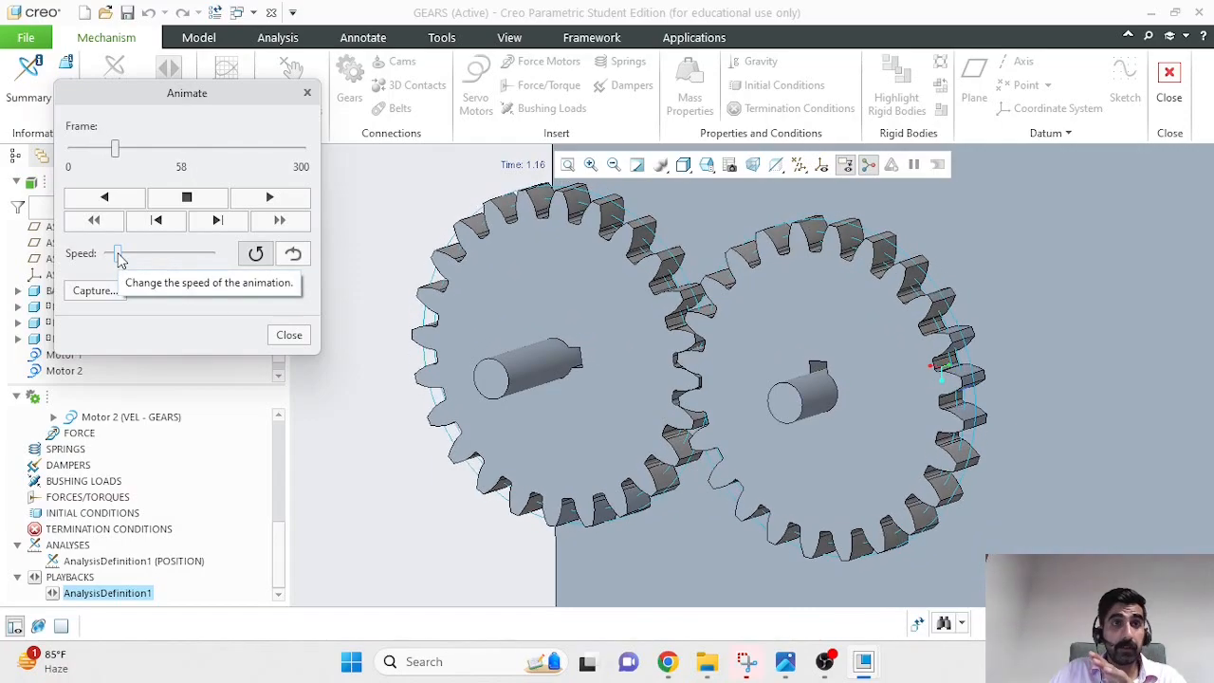
pyautogui.moveTo(118, 258); pyautogui.dragTo(198, 258)
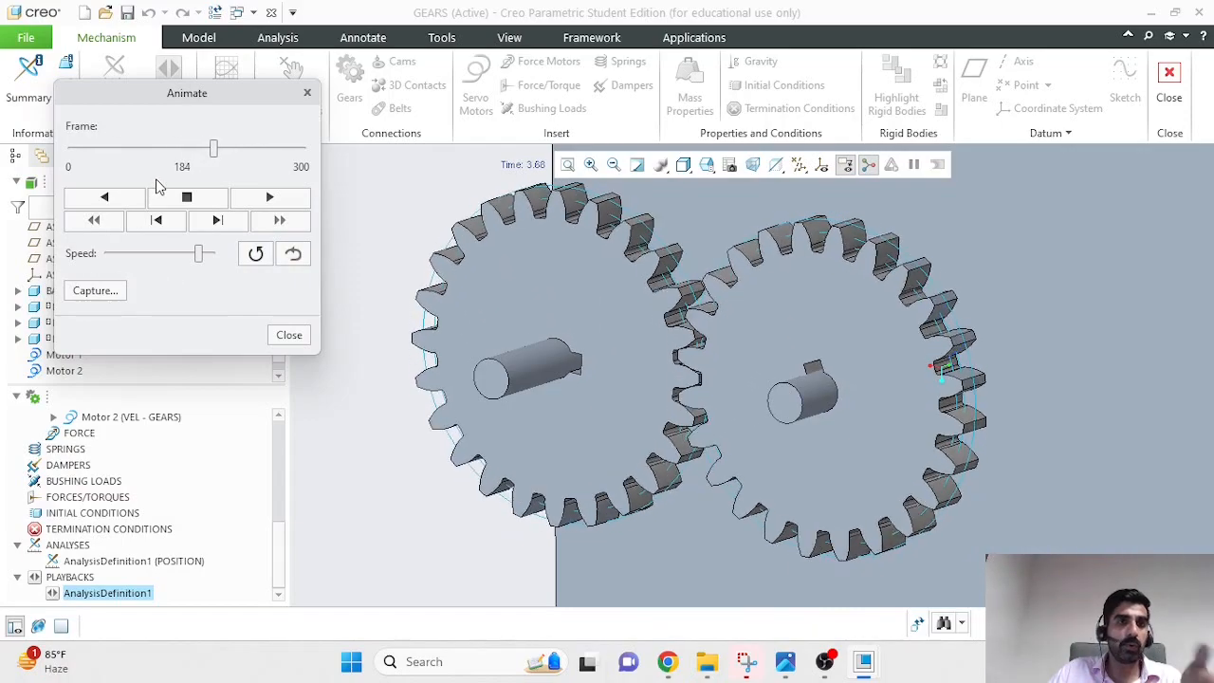
# Review the animation capture's format options and try a 50 fps frame rate, cancel the capture, and close the animation controls.
pyautogui.click(105, 291)
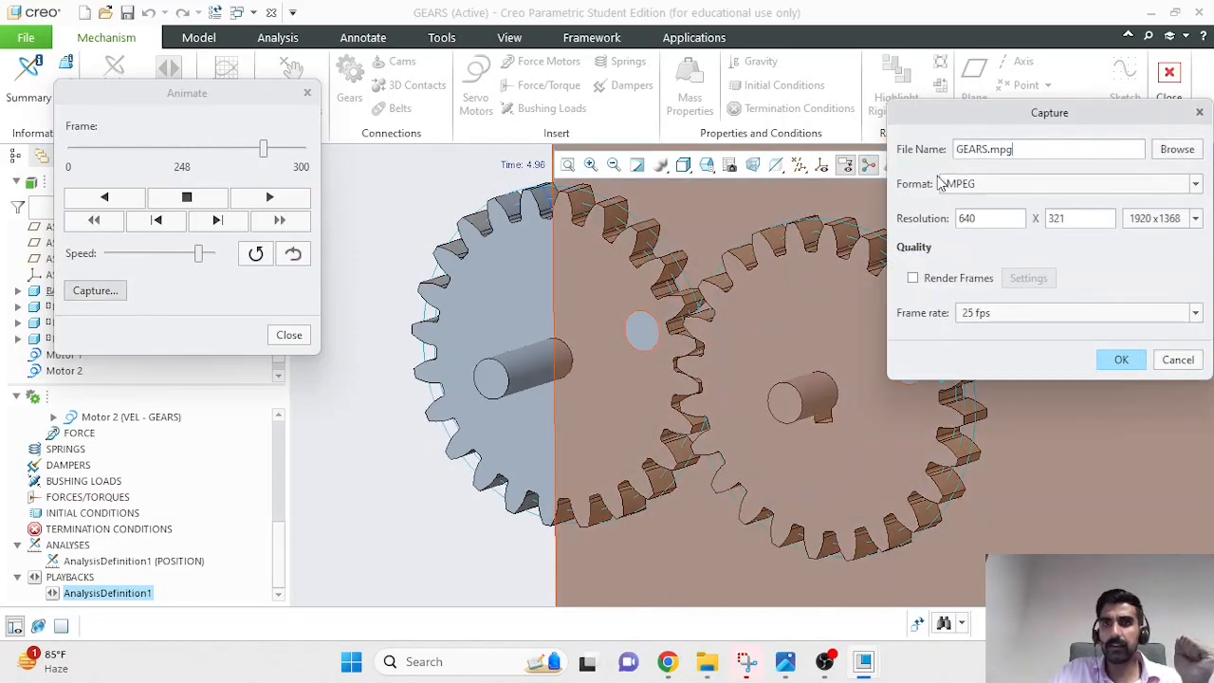
pyautogui.click(1195, 185)
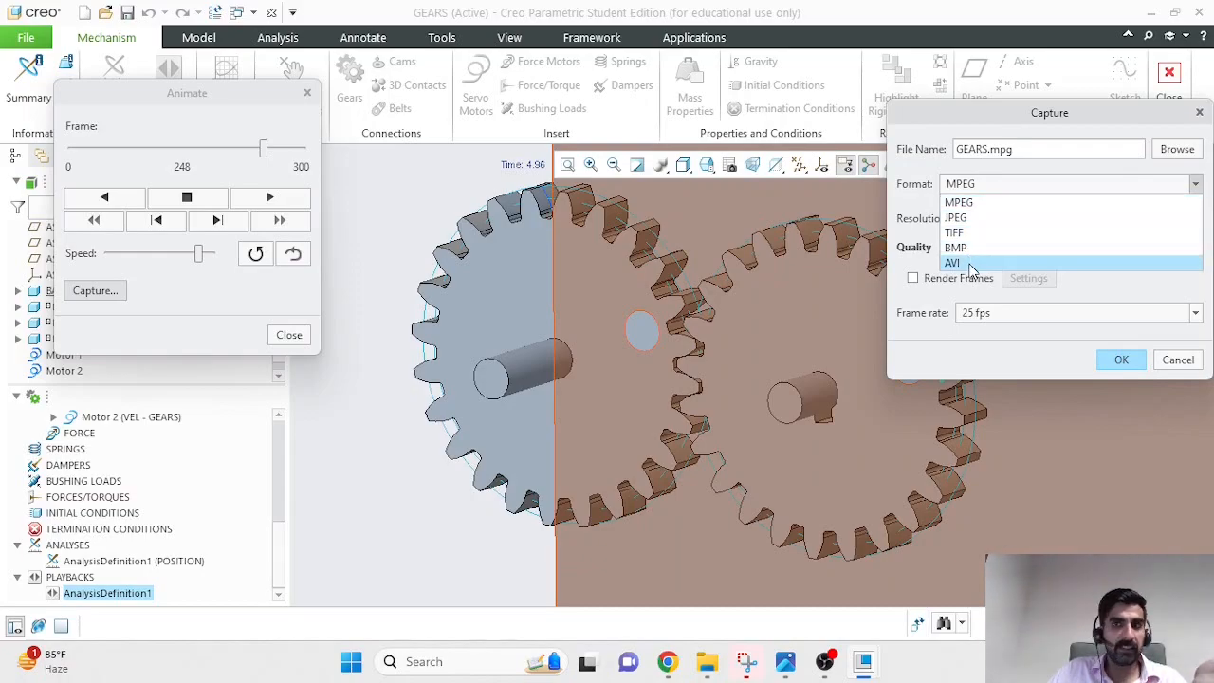
pyautogui.click(975, 167)
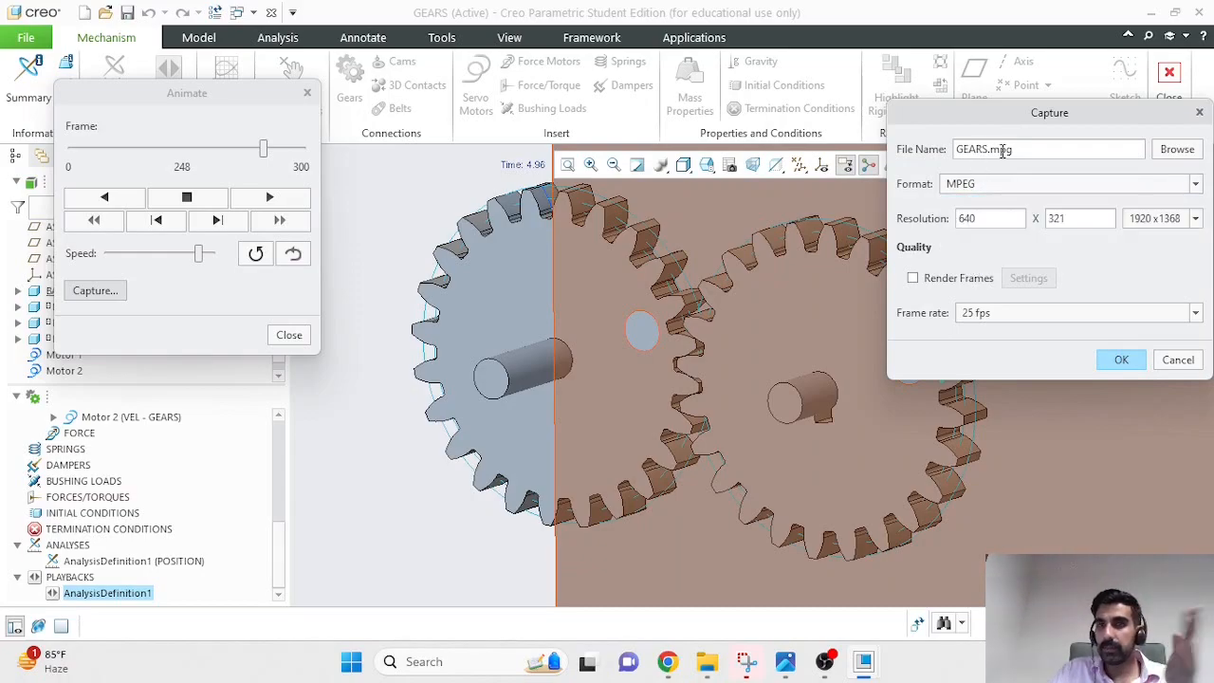
pyautogui.click(1036, 313)
pyautogui.click(1005, 364)
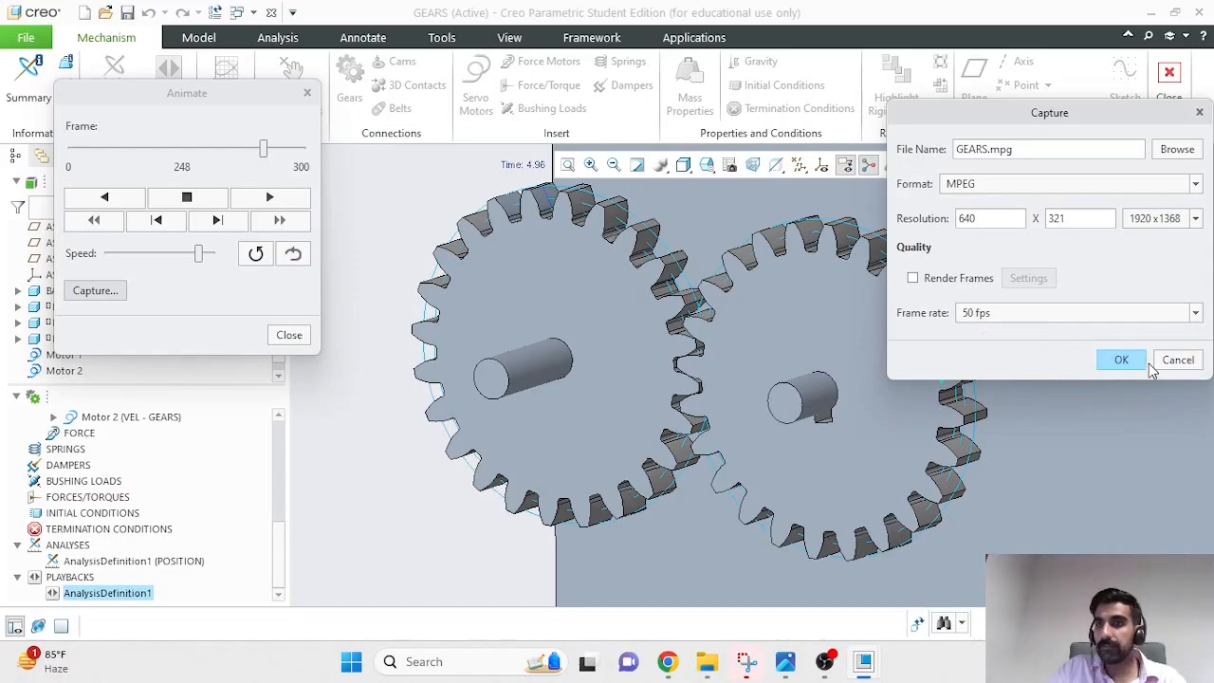
pyautogui.click(1168, 364)
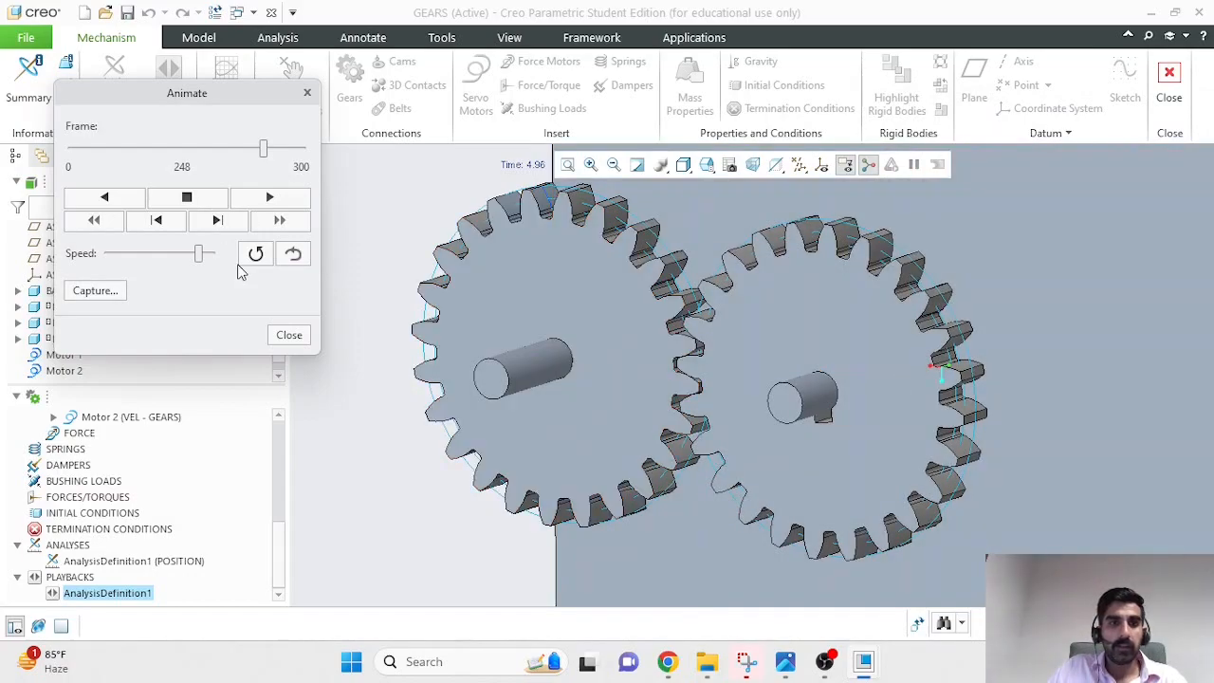
pyautogui.click(289, 337)
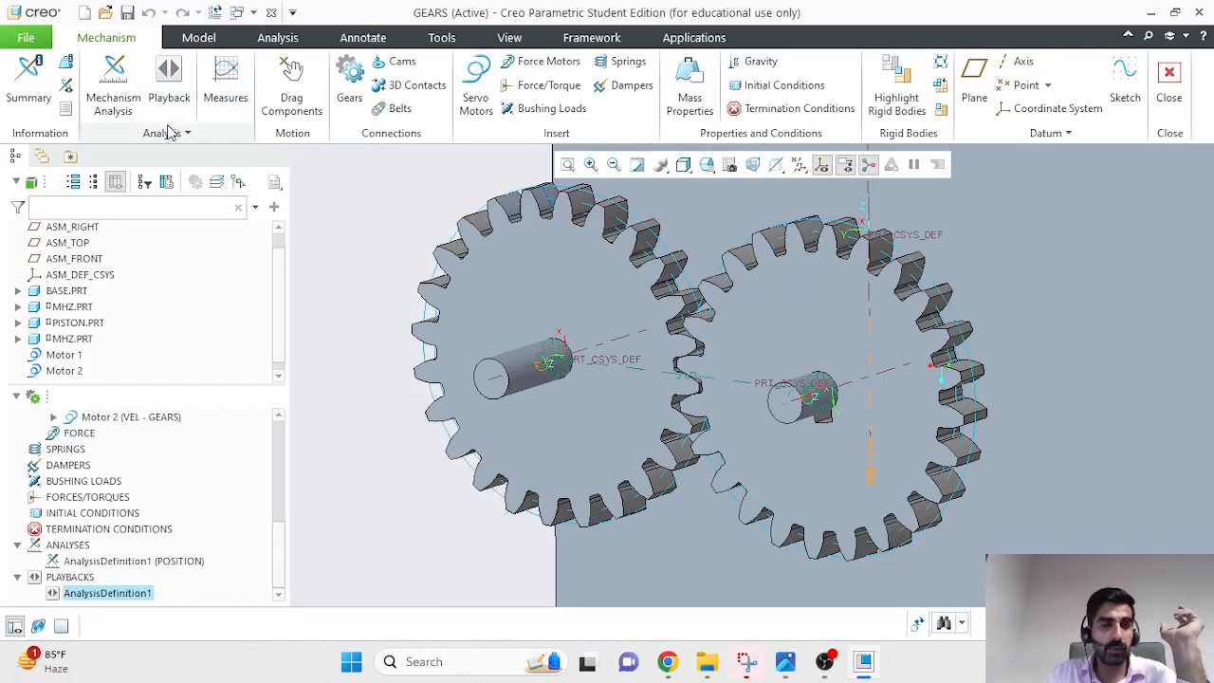
# Create a velocity magnitude measure named Gear1Vel at a tooth-edge vertex of the left gear, evaluated at each time step.
pyautogui.click(228, 90)
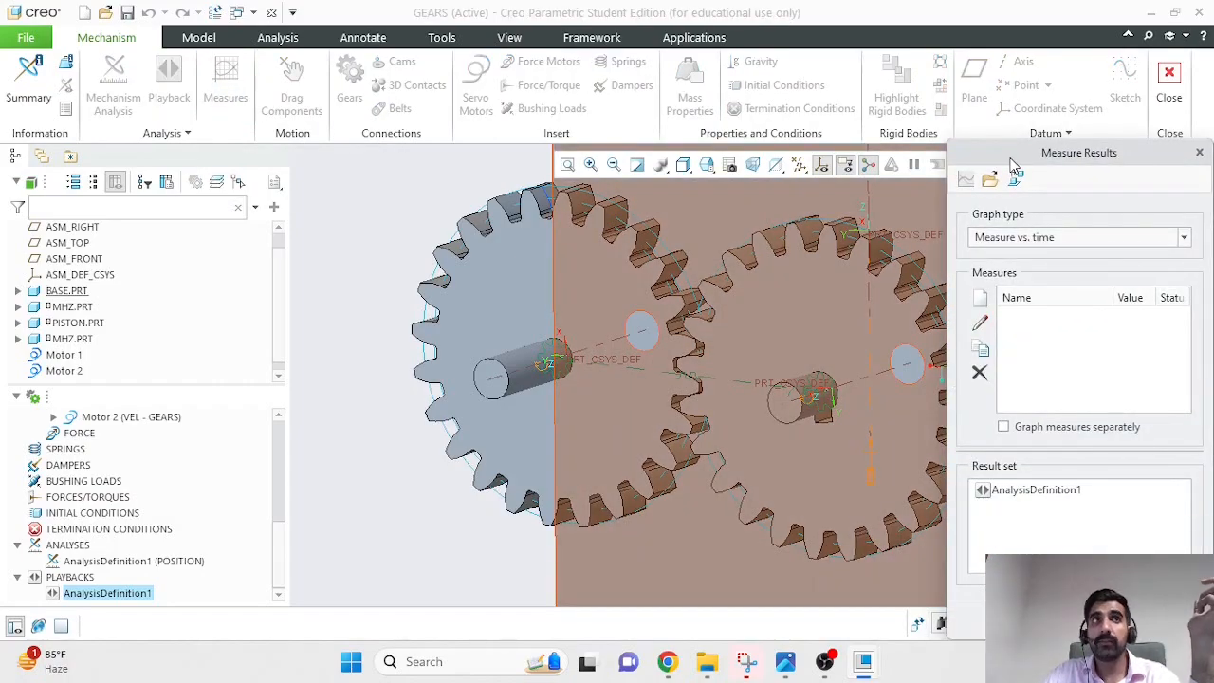
pyautogui.moveTo(1013, 166); pyautogui.dragTo(1041, 124)
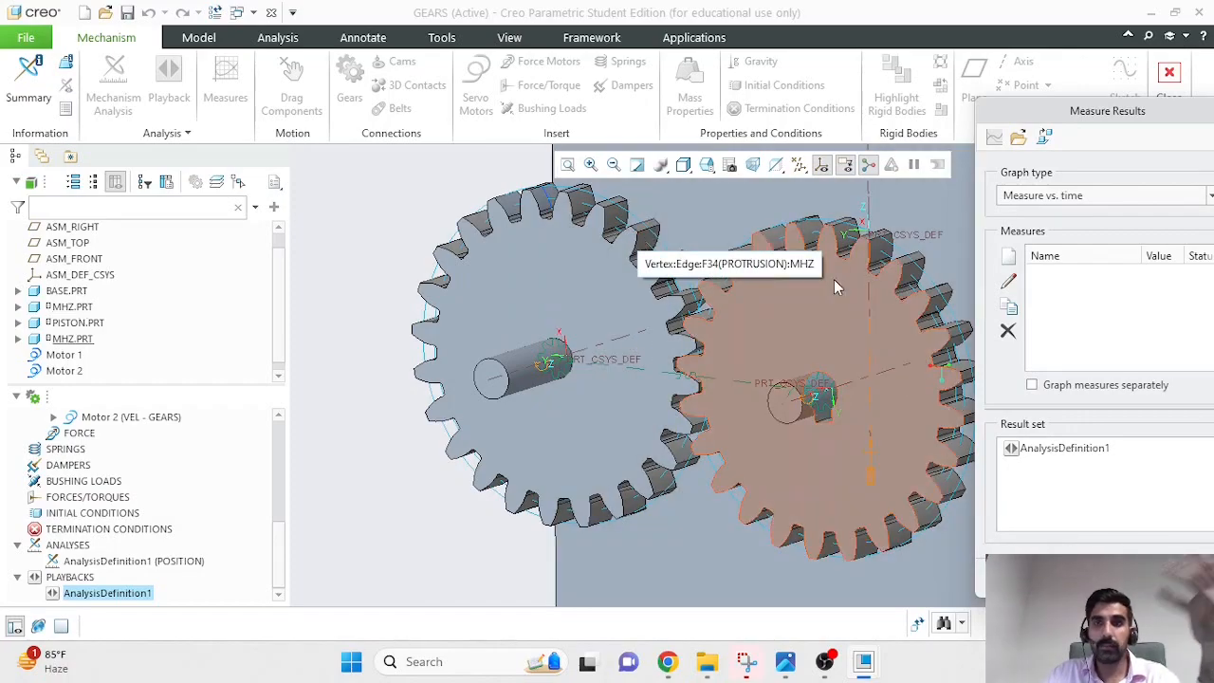
pyautogui.click(1007, 258)
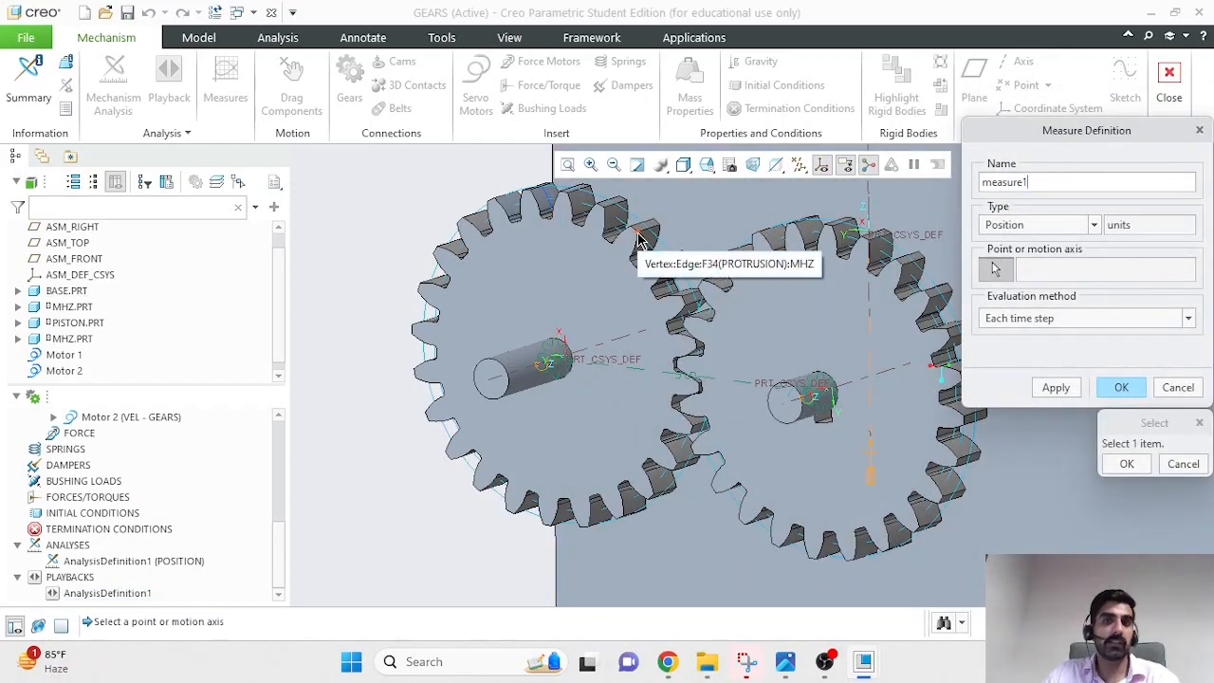
pyautogui.click(640, 239)
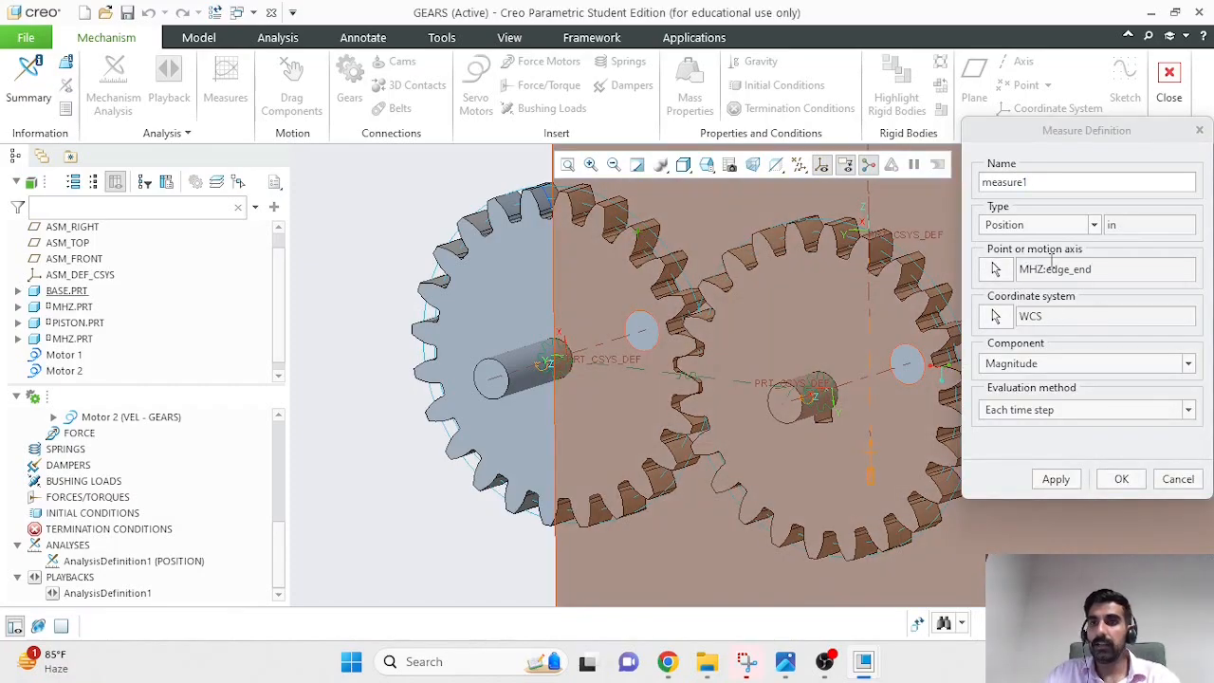
pyautogui.click(1095, 227)
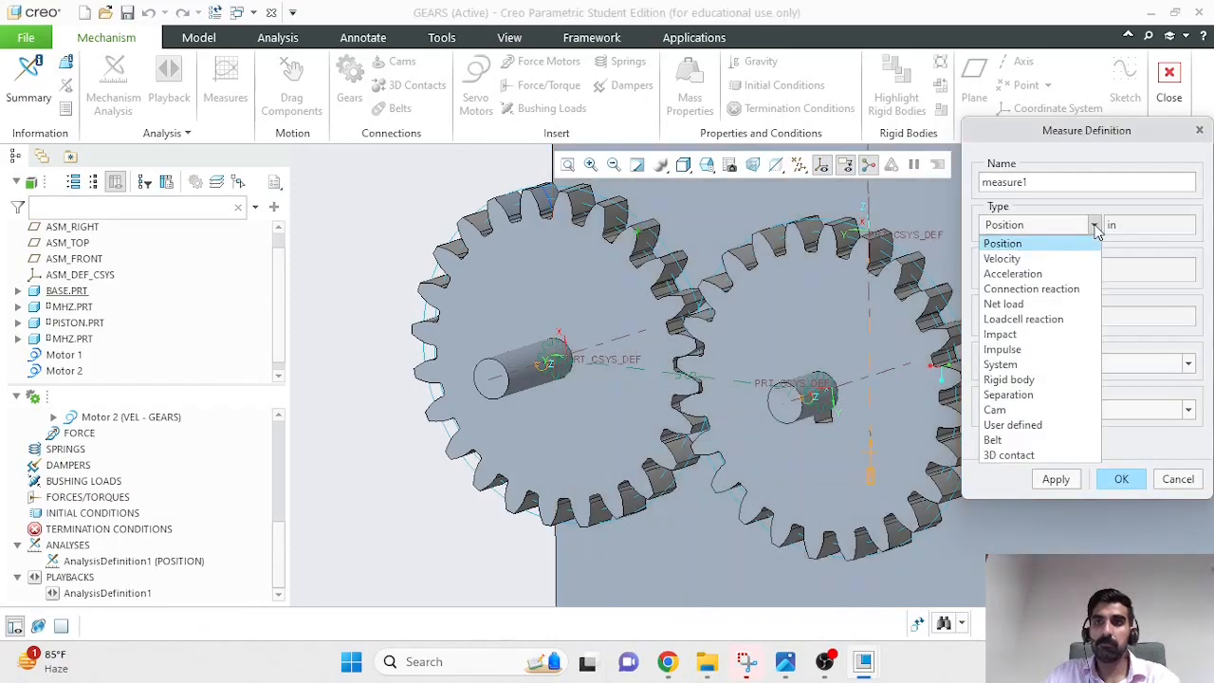
pyautogui.click(1063, 260)
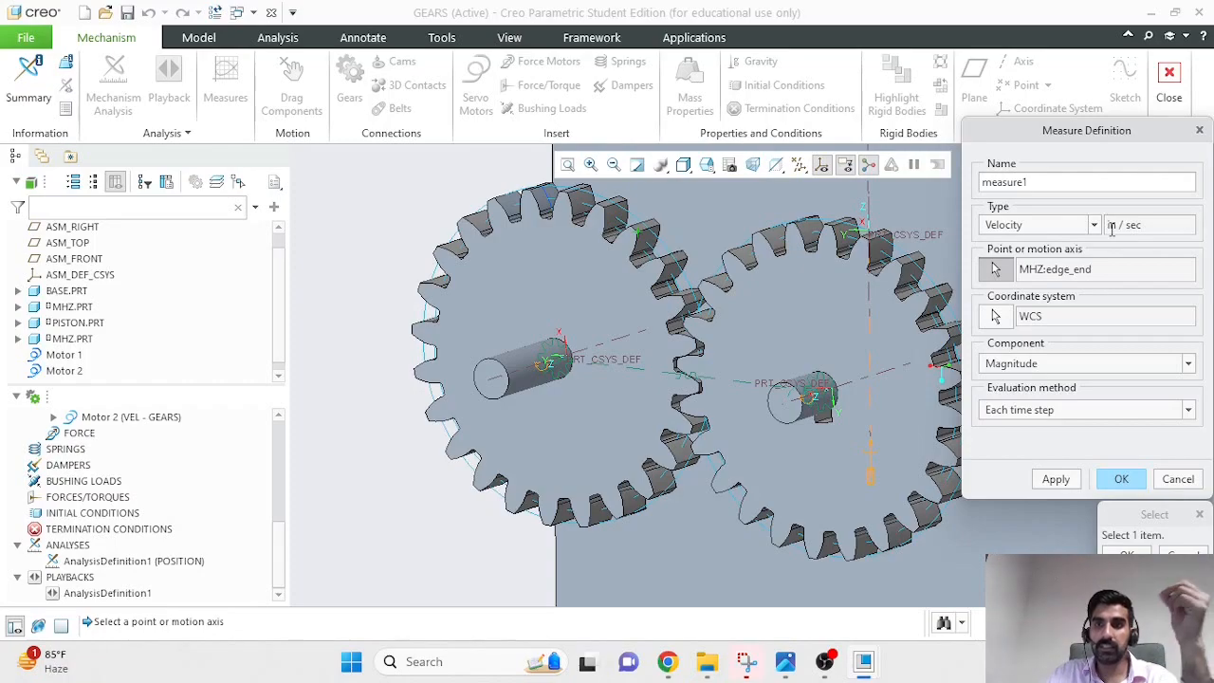
pyautogui.click(1095, 367)
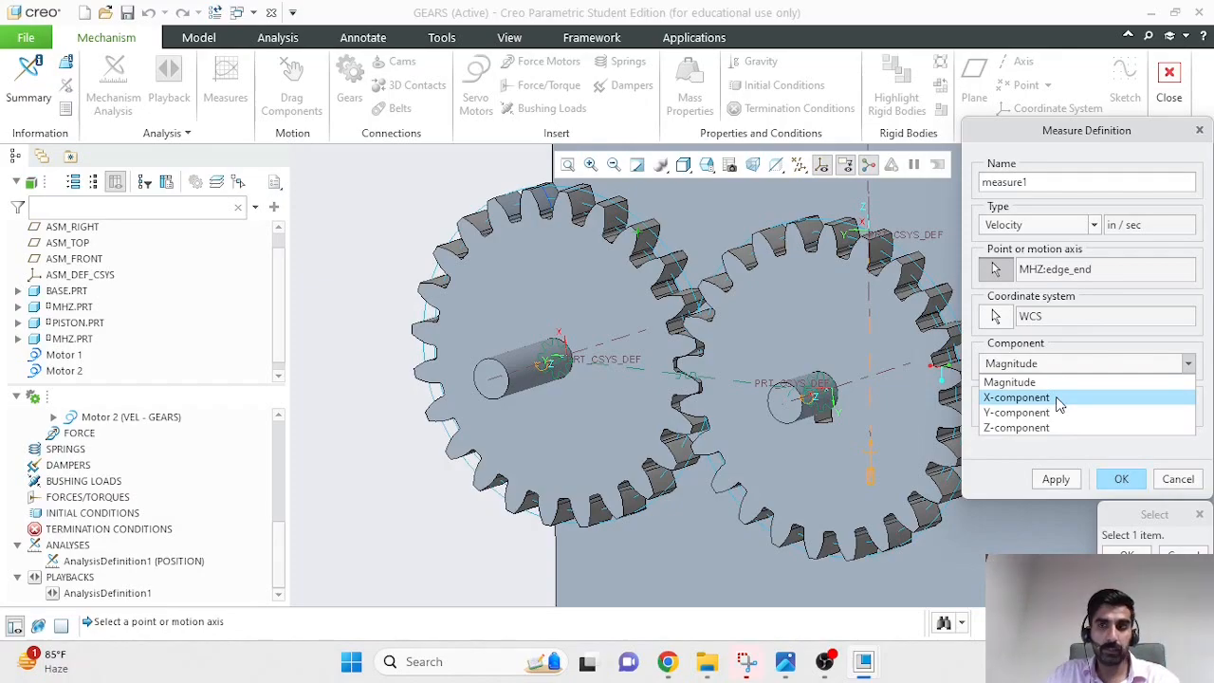
pyautogui.click(1051, 384)
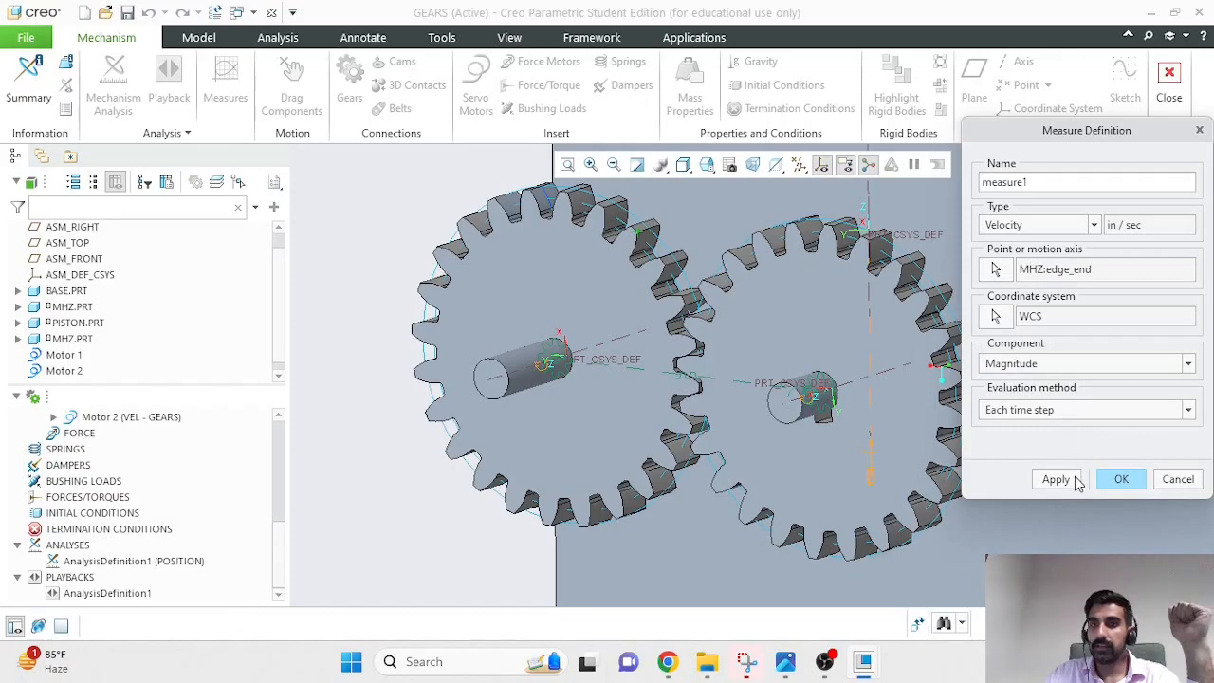
pyautogui.doubleClick(1068, 184)
pyautogui.write('Gear1Vel')
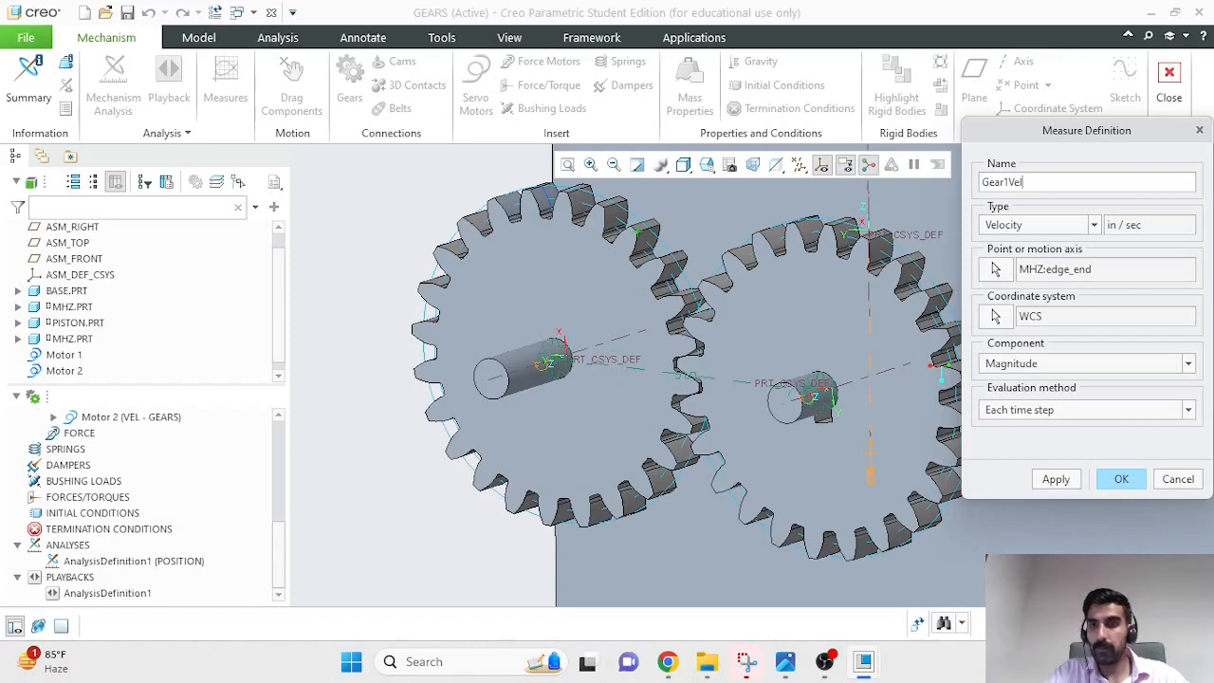
pyautogui.click(1121, 481)
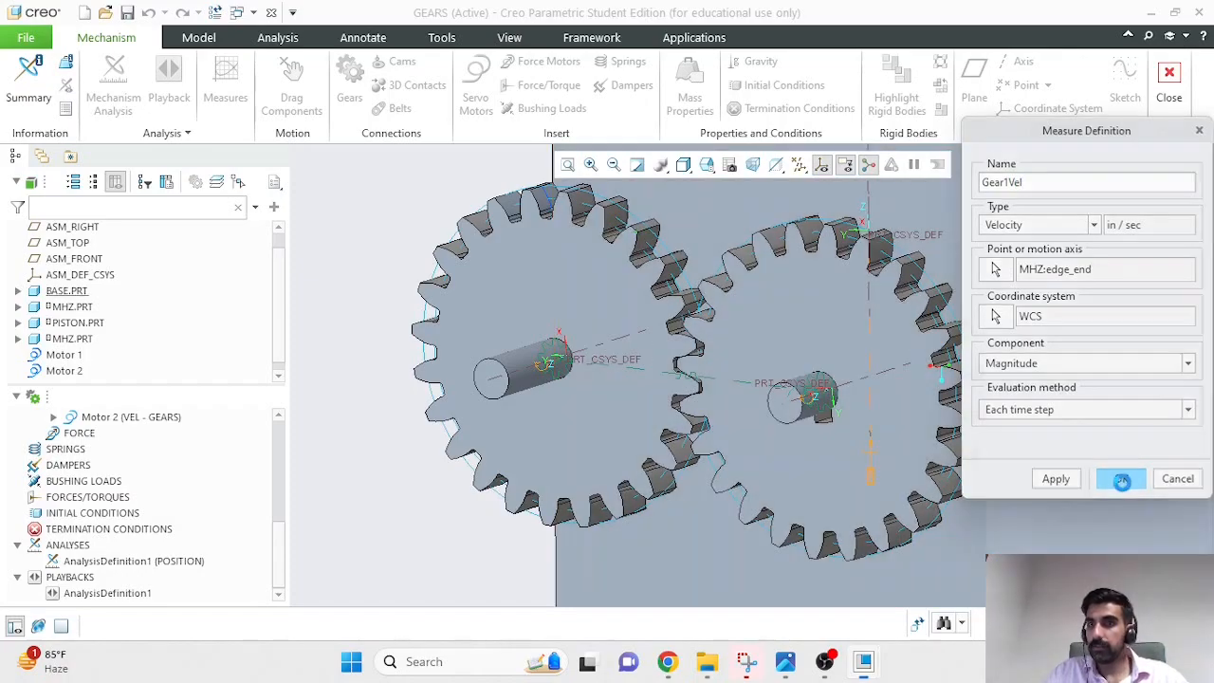
# Create a second velocity magnitude measure named Gear2Vel at a tooth-edge vertex of the right gear.
pyautogui.click(1009, 258)
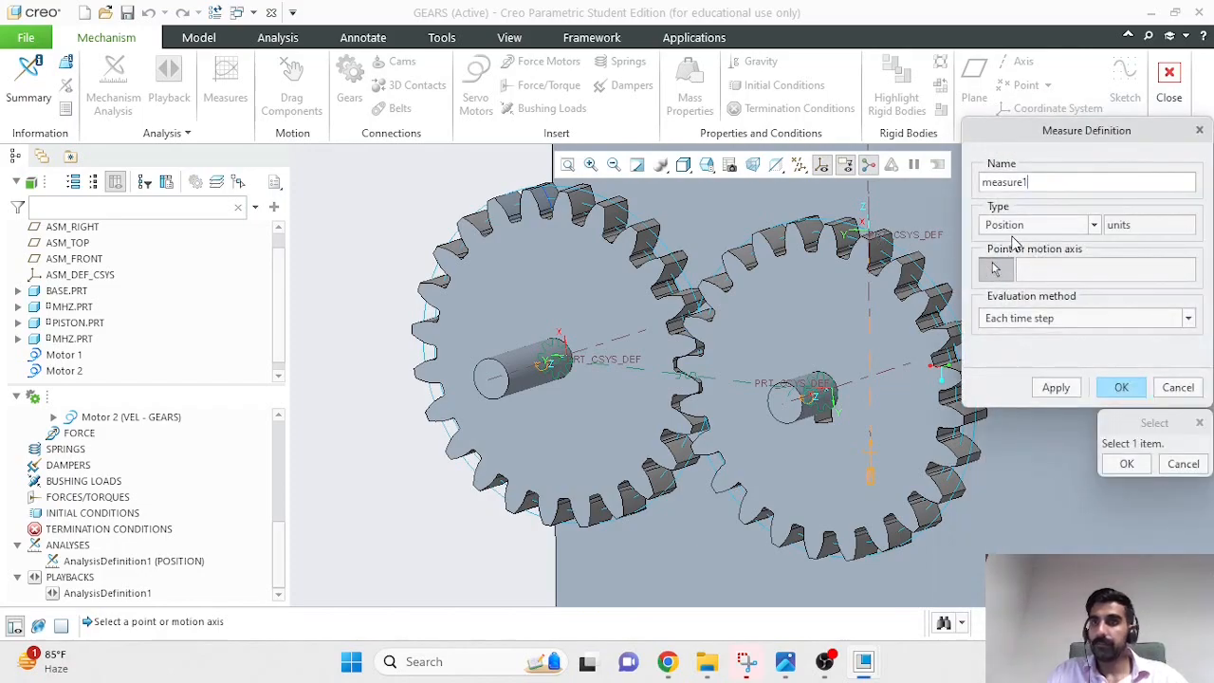
pyautogui.doubleClick(1003, 182)
pyautogui.write('Gear2Vel')
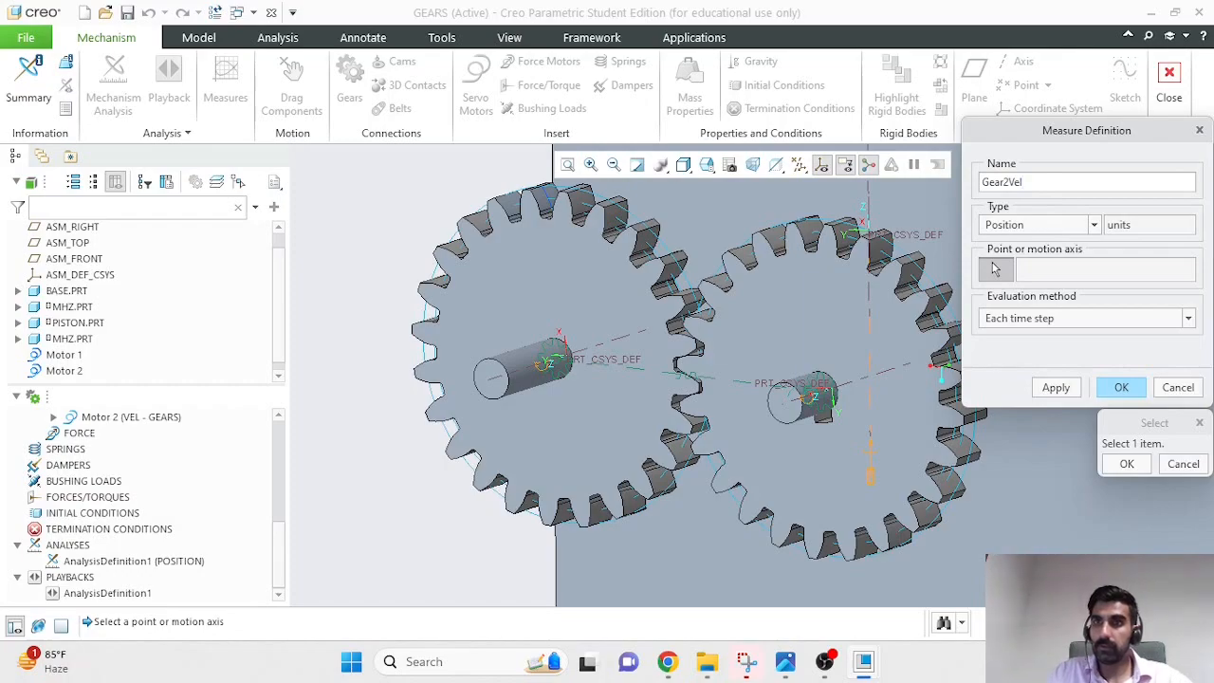
pyautogui.click(1060, 225)
pyautogui.click(1004, 258)
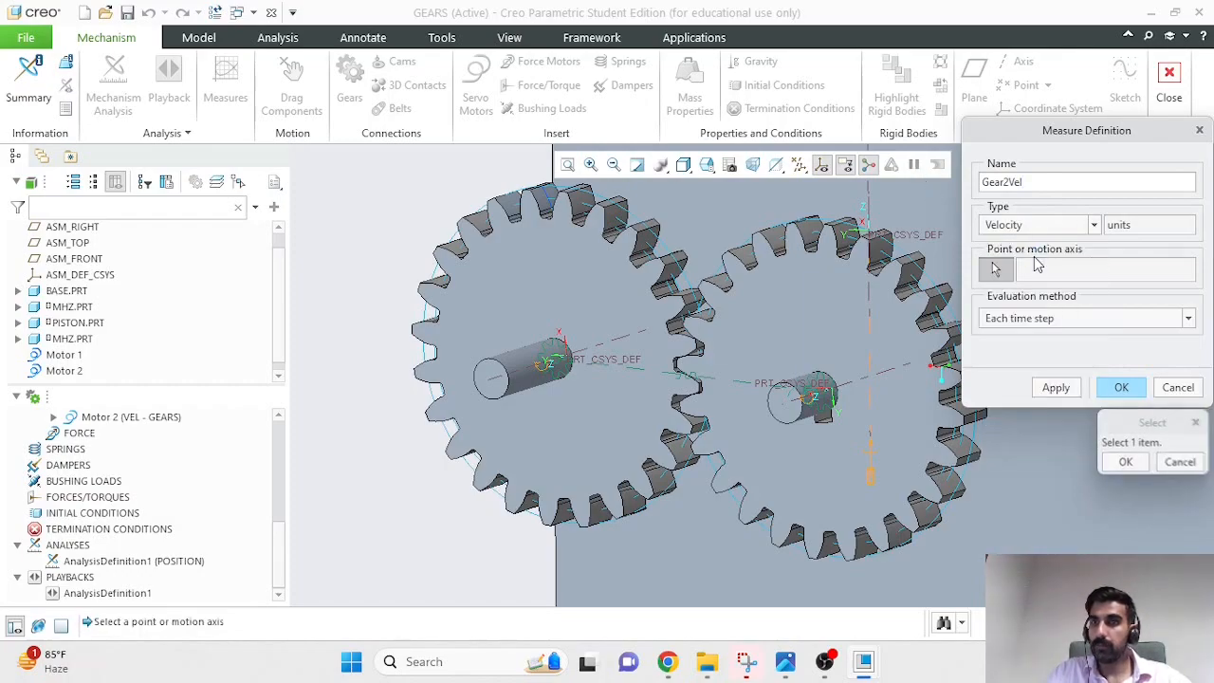
pyautogui.click(874, 245)
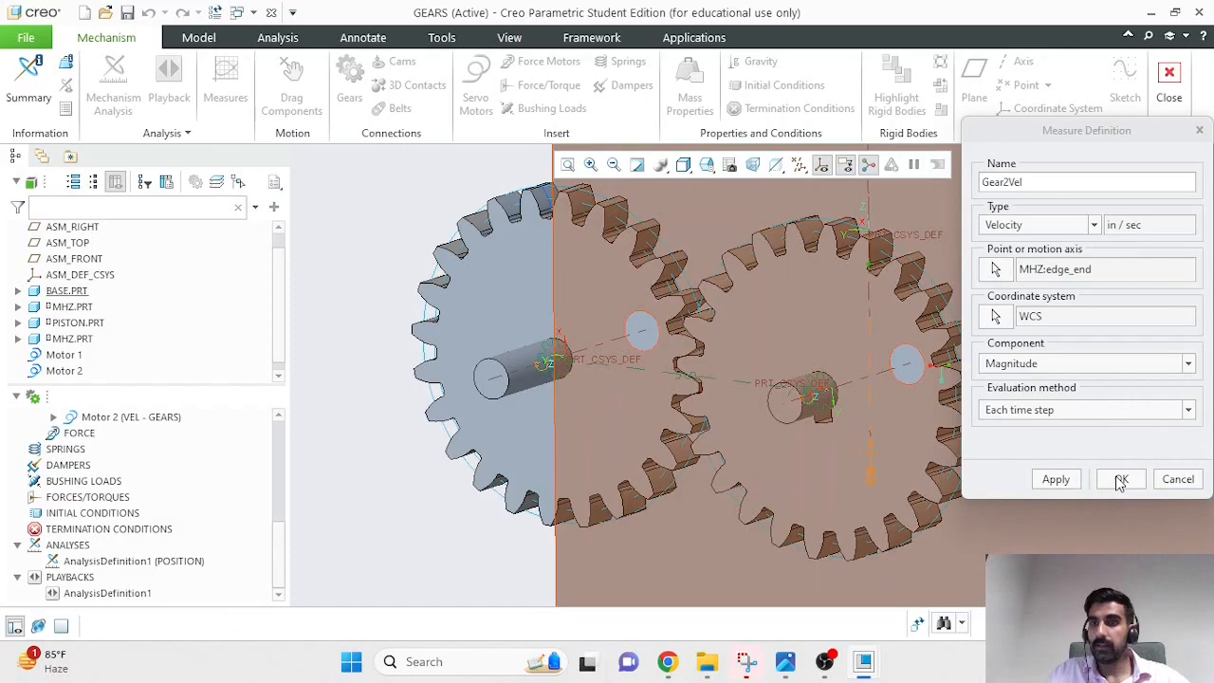
pyautogui.click(1121, 480)
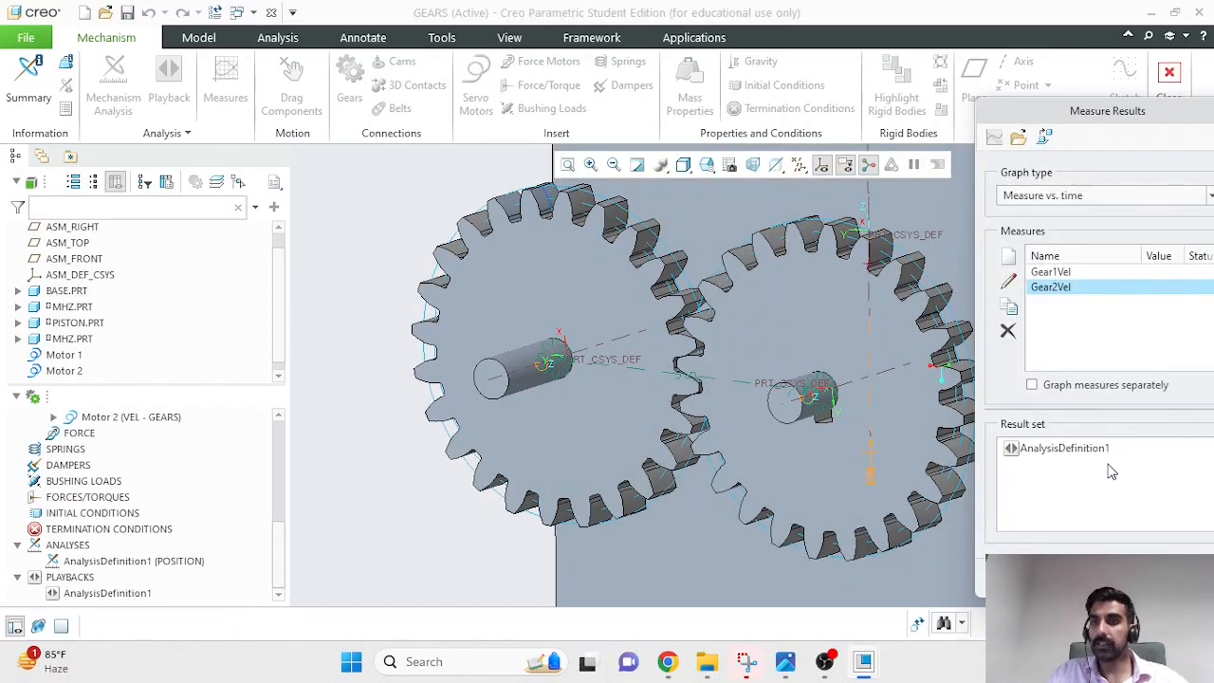
# Select Gear1Vel and Gear2Vel with the Measure vs. time graph type and evaluate them against the AnalysisDefinition1 result set.
pyautogui.click(1062, 272)
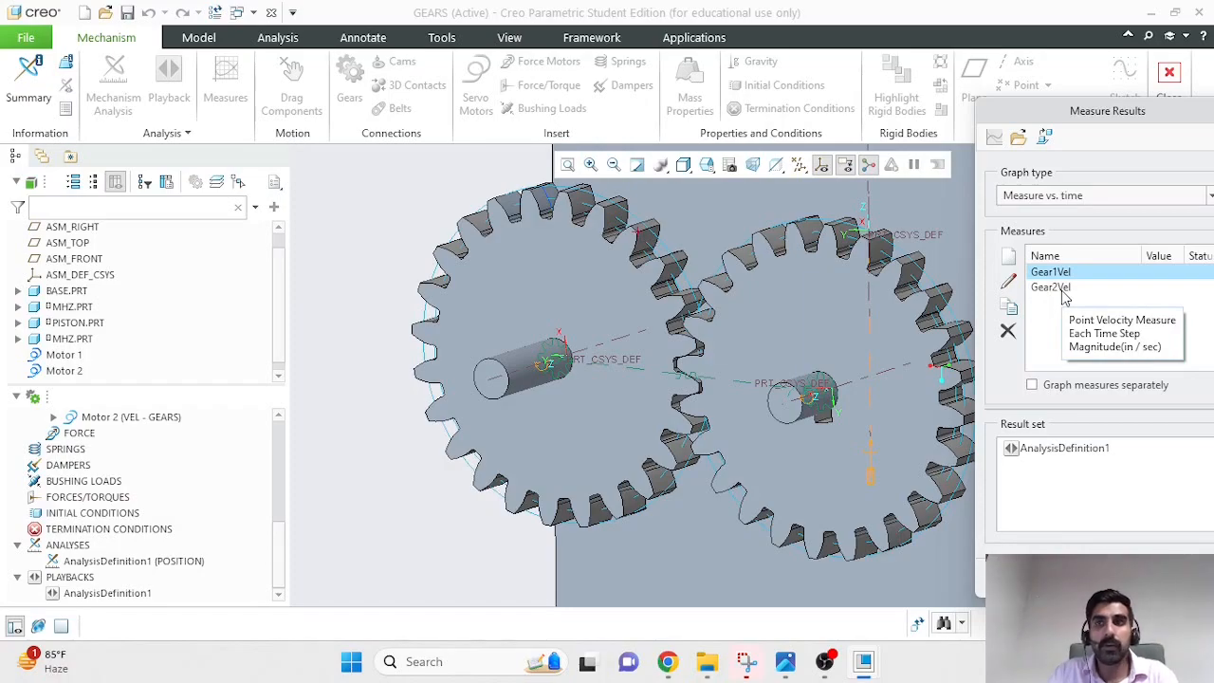
pyautogui.moveTo(1013, 113); pyautogui.dragTo(977, 106)
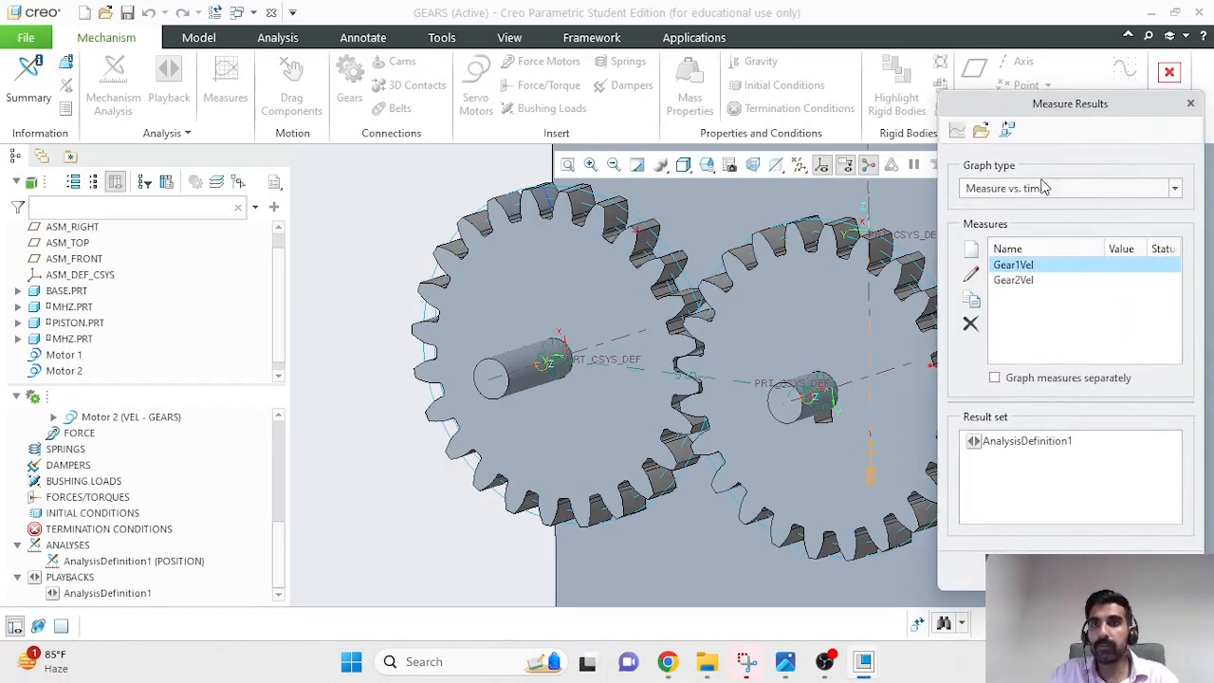
pyautogui.click(982, 190)
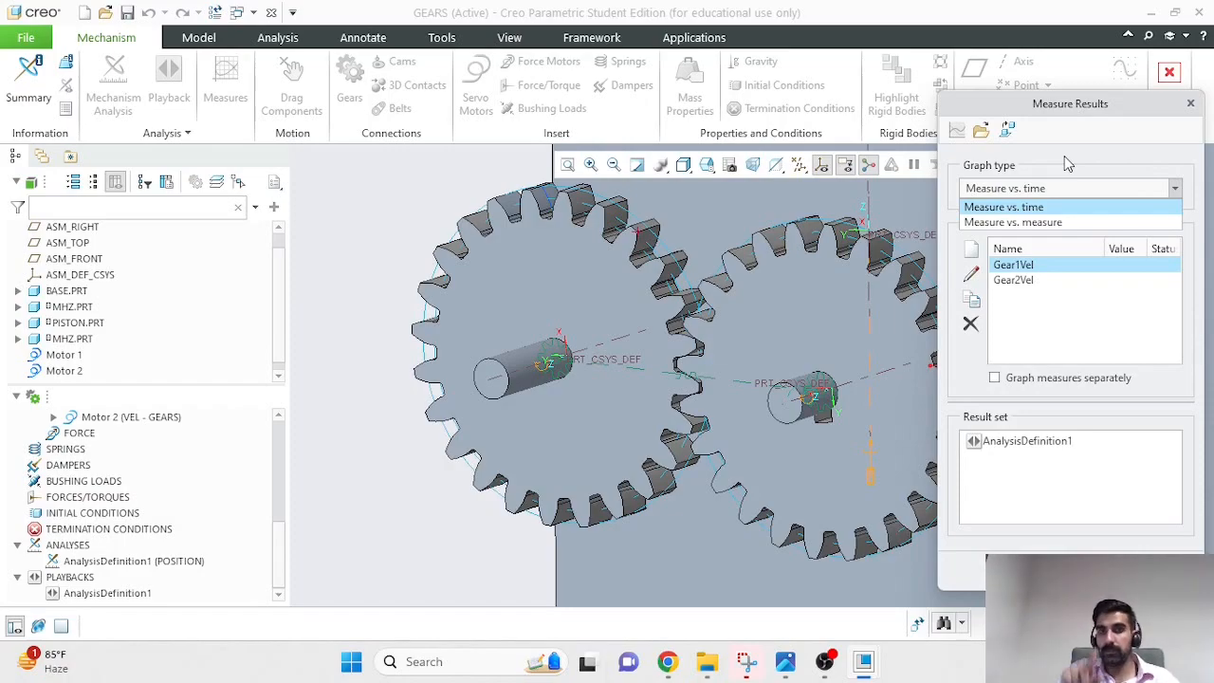
pyautogui.click(1046, 209)
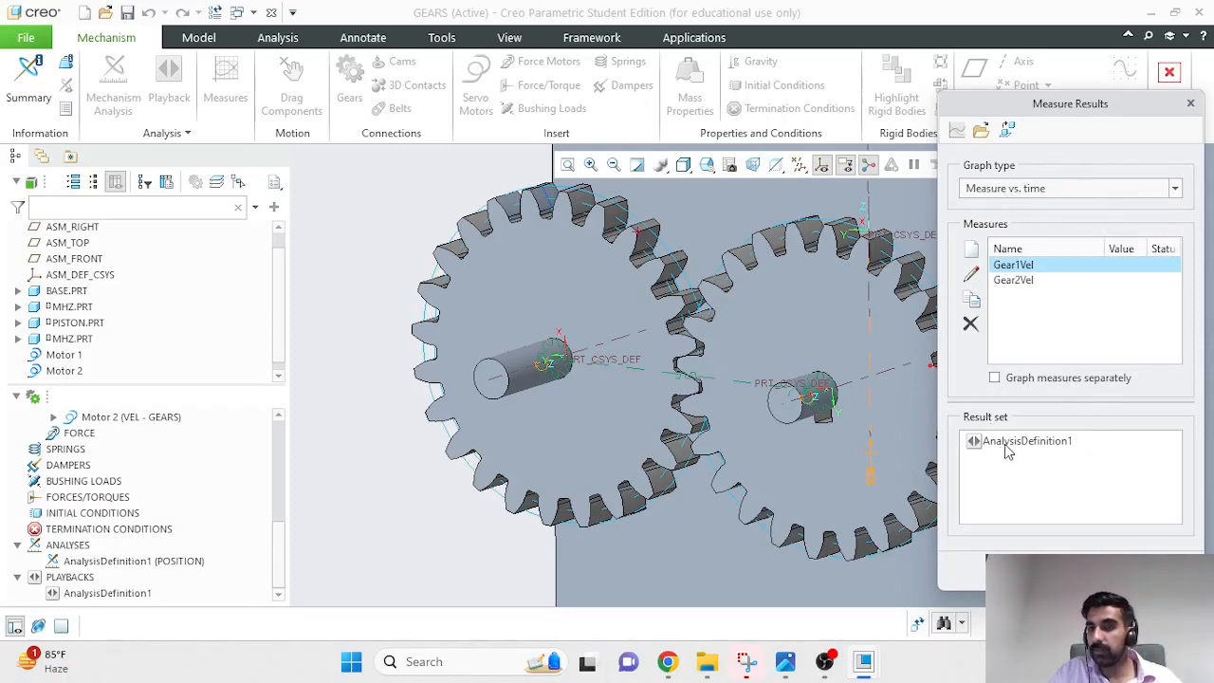
pyautogui.keyDown('ctrl'); pyautogui.click(1017, 281); pyautogui.keyUp('ctrl')
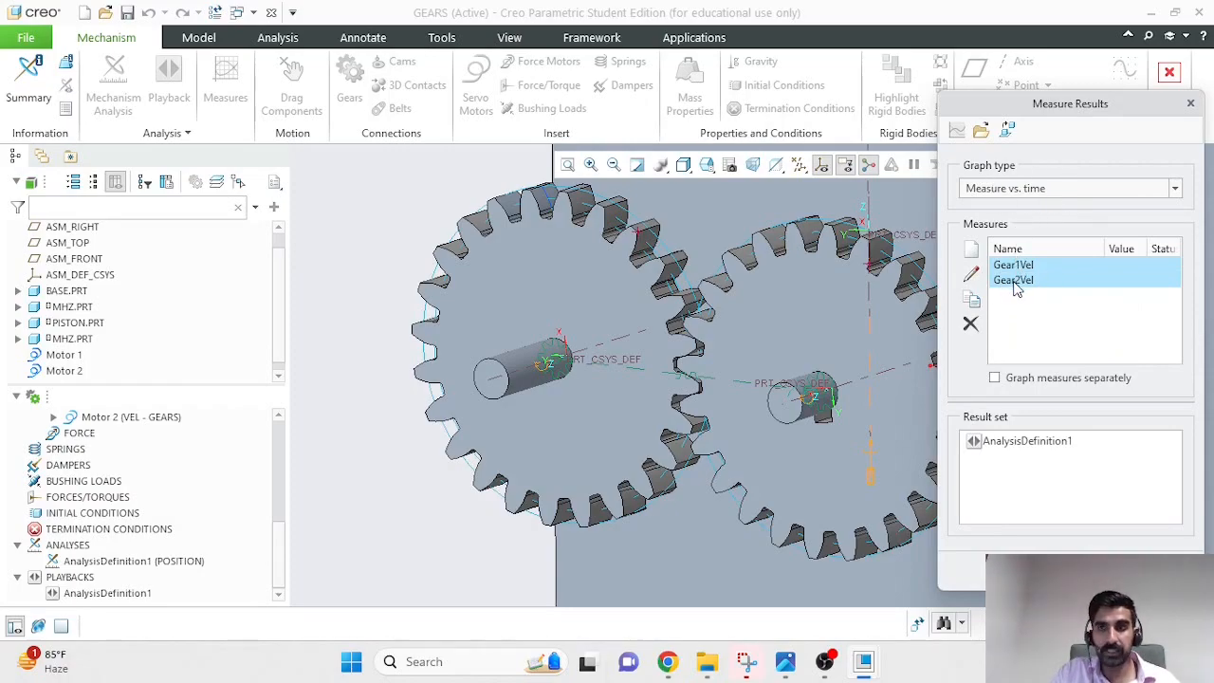
pyautogui.click(956, 131)
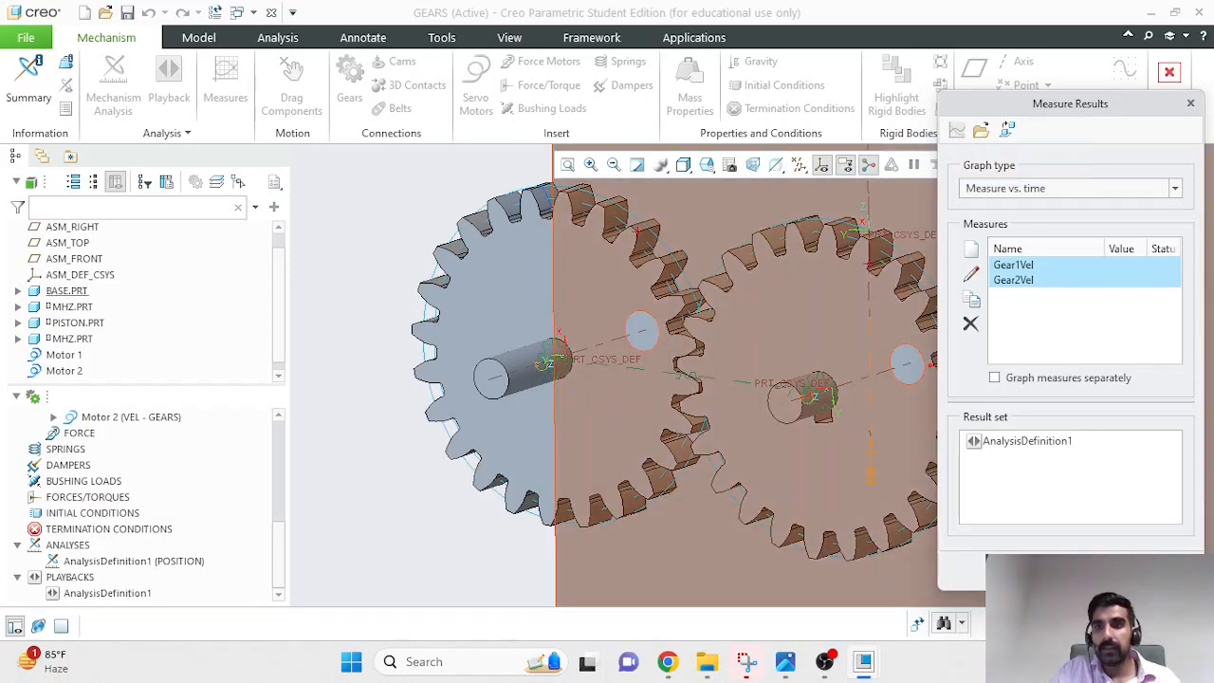
pyautogui.moveTo(1076, 444)
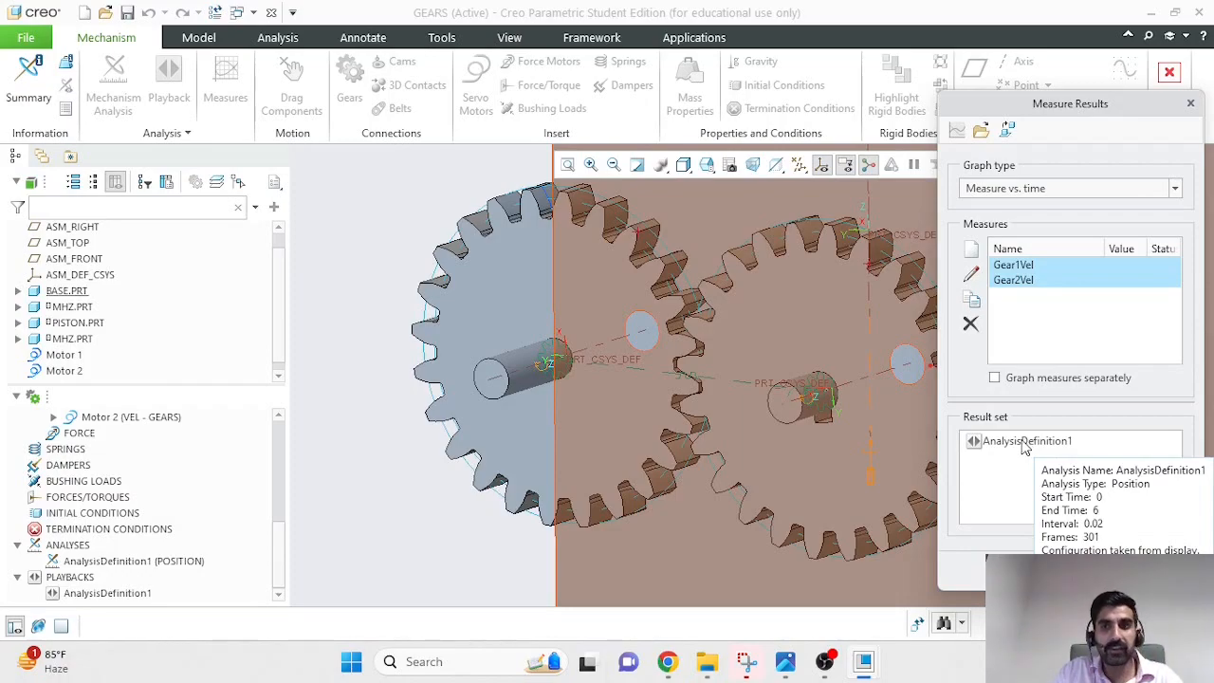
pyautogui.click(1026, 441)
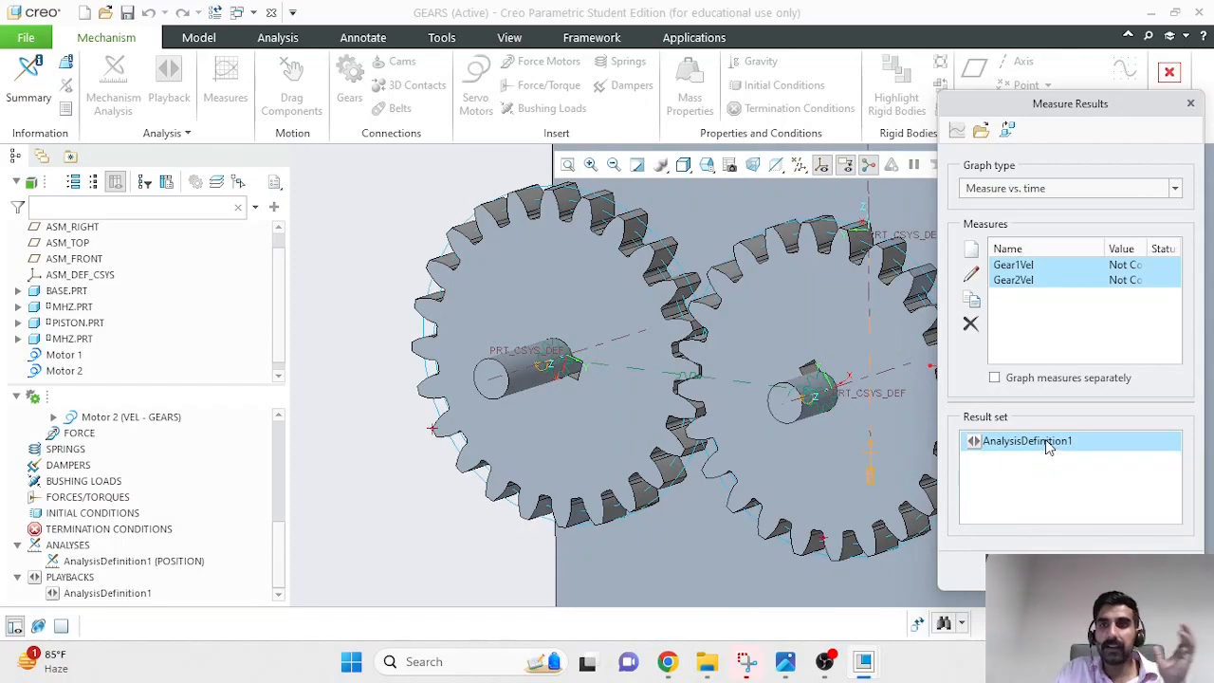
# Change AnalysisDefinition1's type to Kinematic and rerun it, overwriting the existing result set.
pyautogui.click(1038, 316)
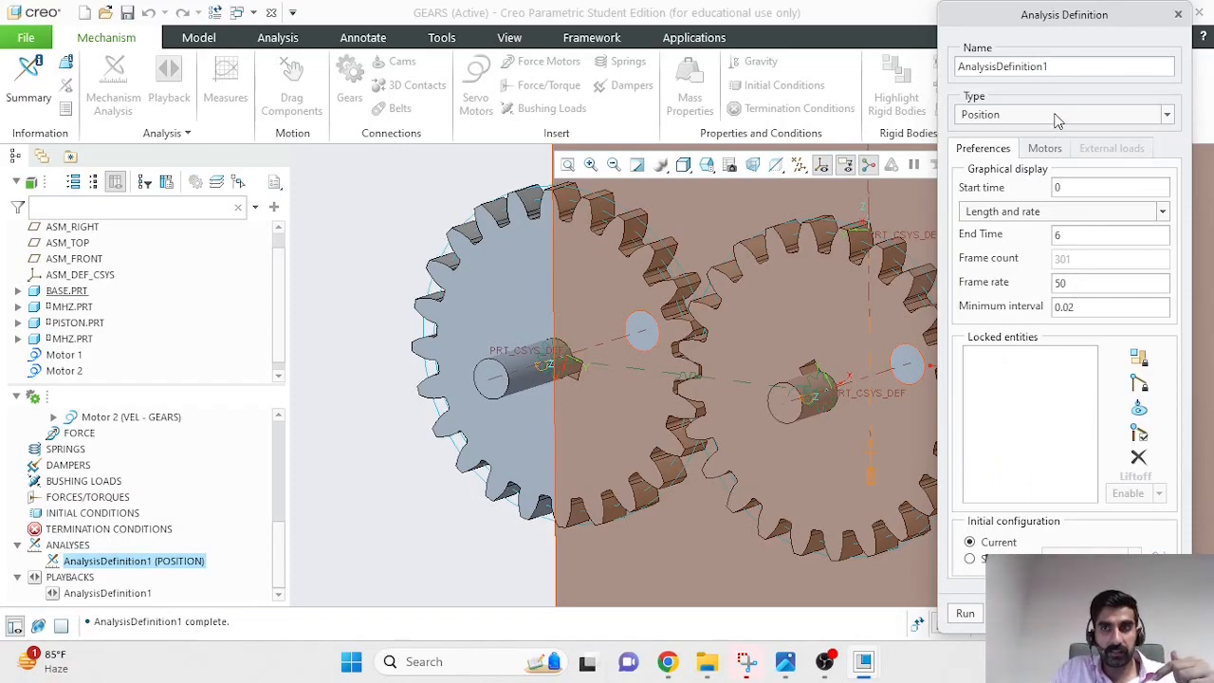
pyautogui.click(1057, 115)
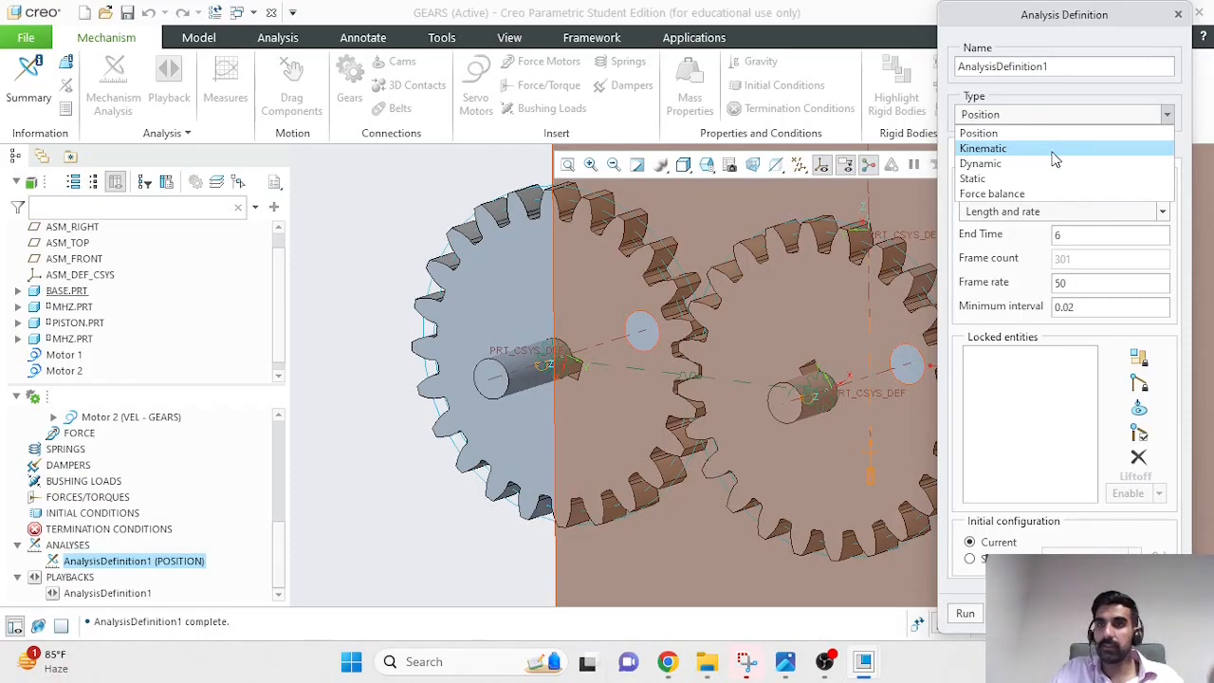
pyautogui.click(1056, 149)
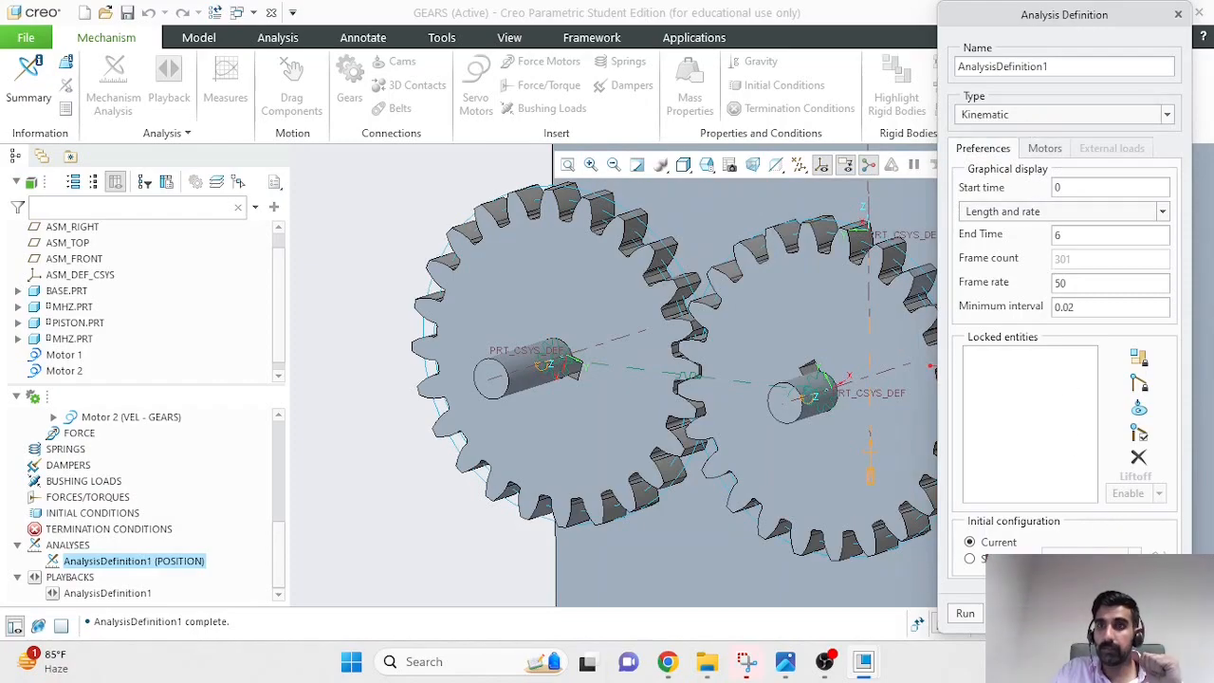
pyautogui.click(1101, 614)
pyautogui.click(146, 562)
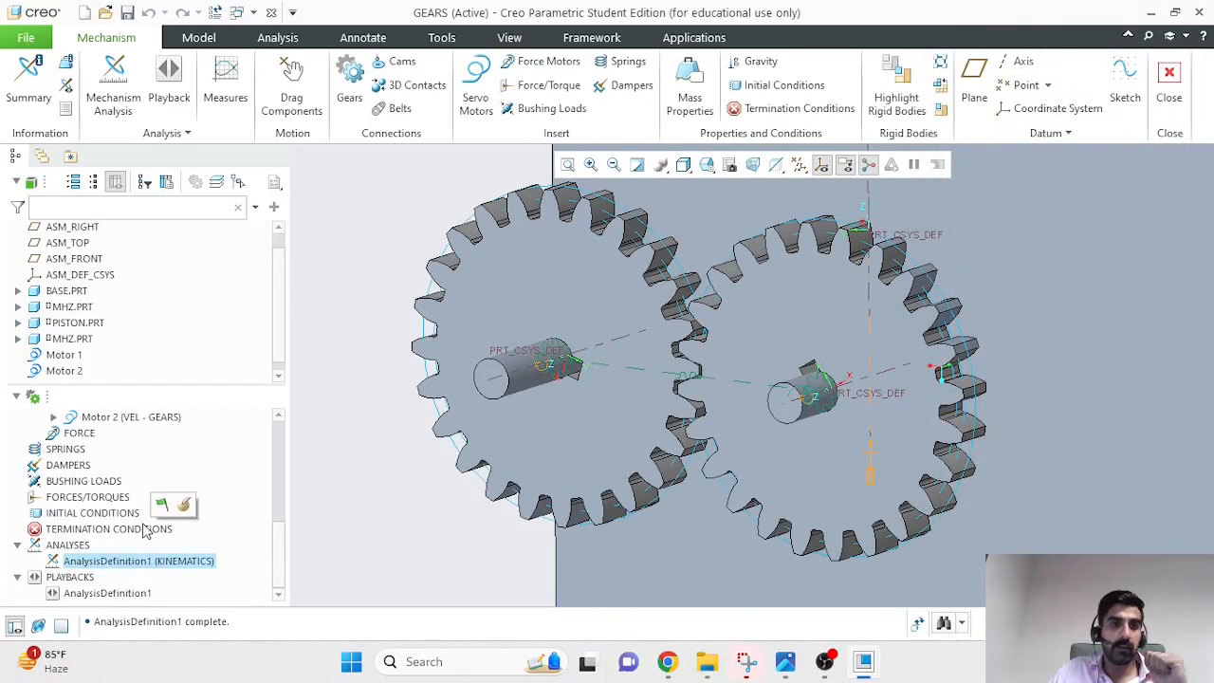
pyautogui.click(162, 505)
pyautogui.click(524, 382)
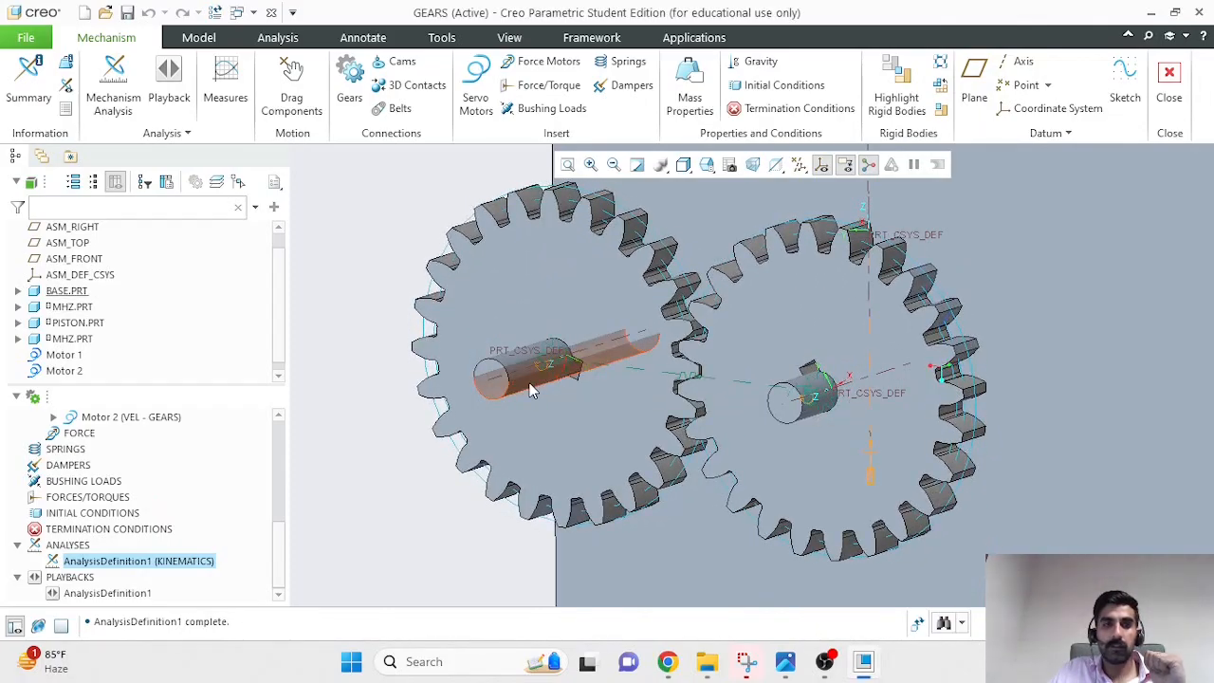
# Graph Gear1Vel and Gear2Vel together against time for the AnalysisDefinition1 result set and compare the two curves.
pyautogui.click(211, 83)
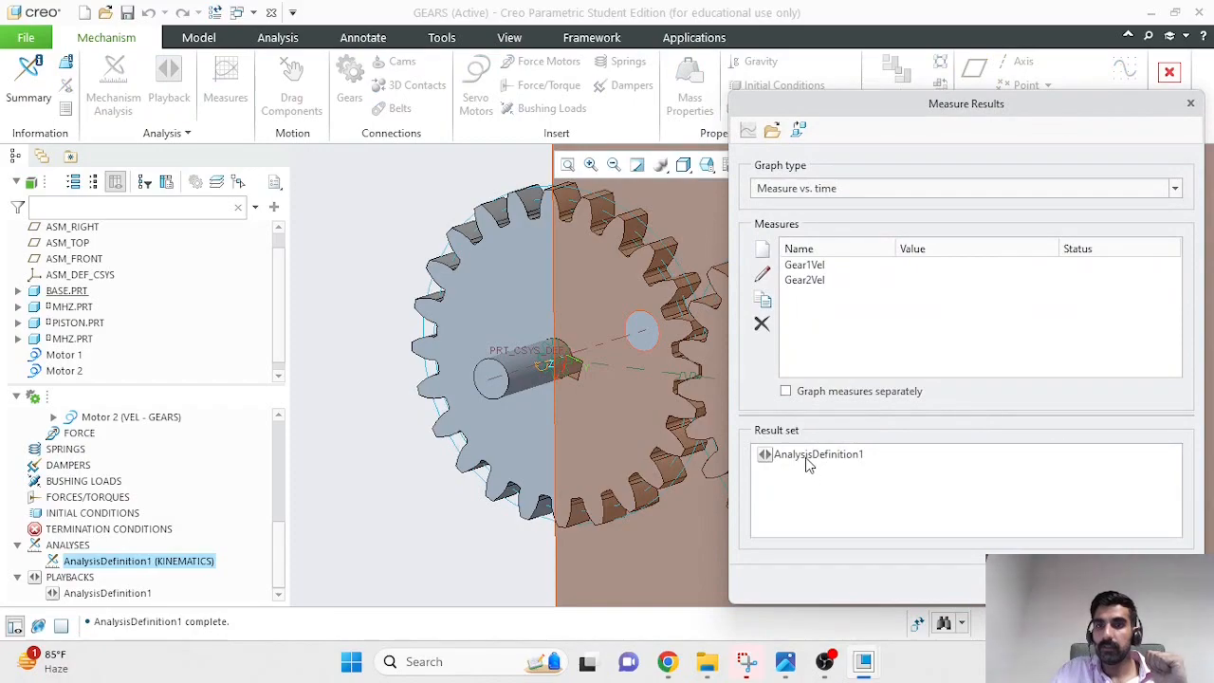
pyautogui.click(807, 457)
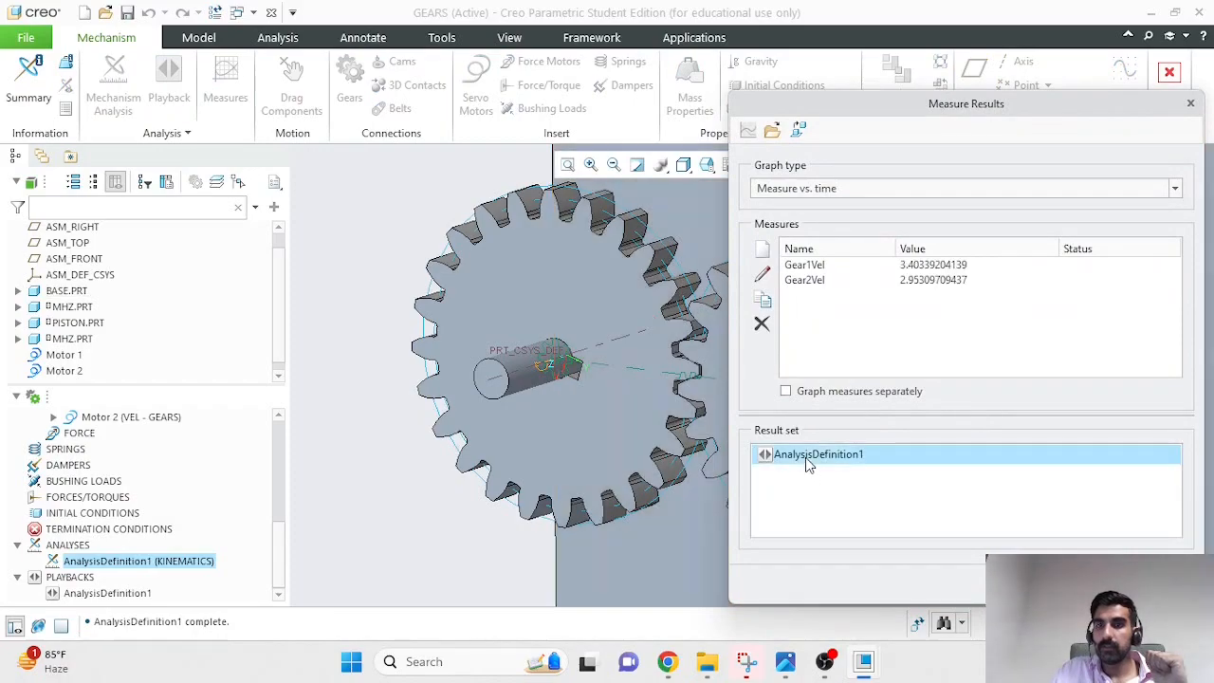
pyautogui.click(797, 268)
pyautogui.keyDown('ctrl'); pyautogui.click(803, 281); pyautogui.keyUp('ctrl')
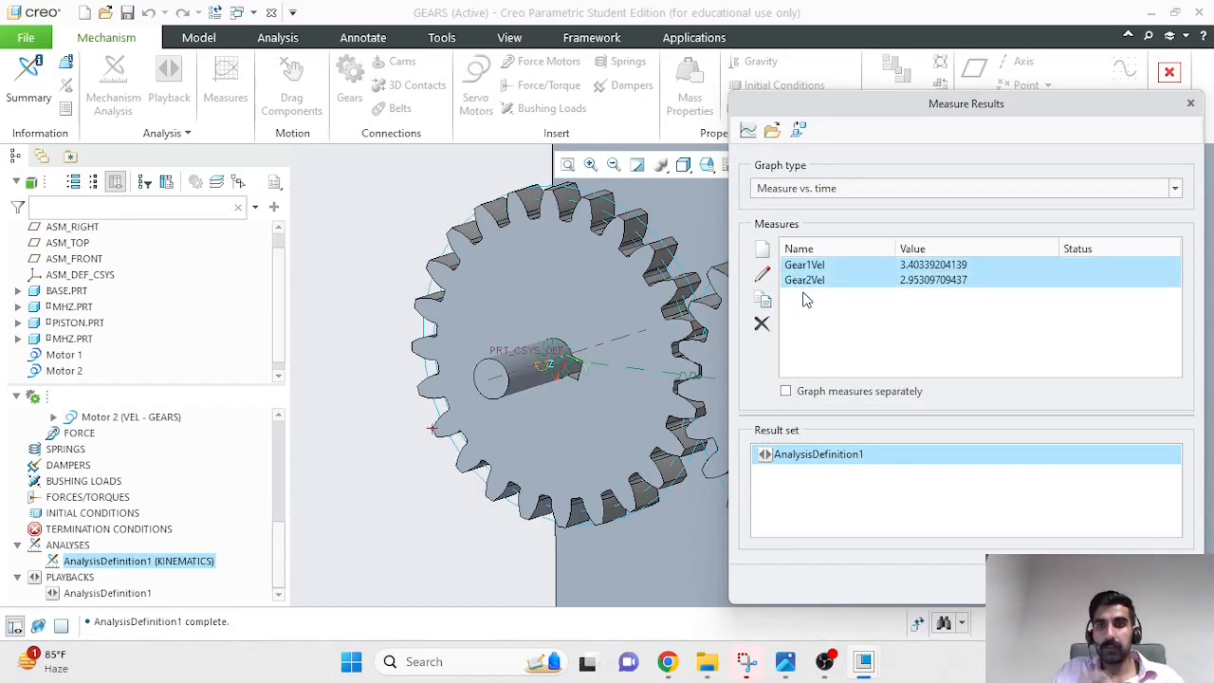
pyautogui.click(749, 132)
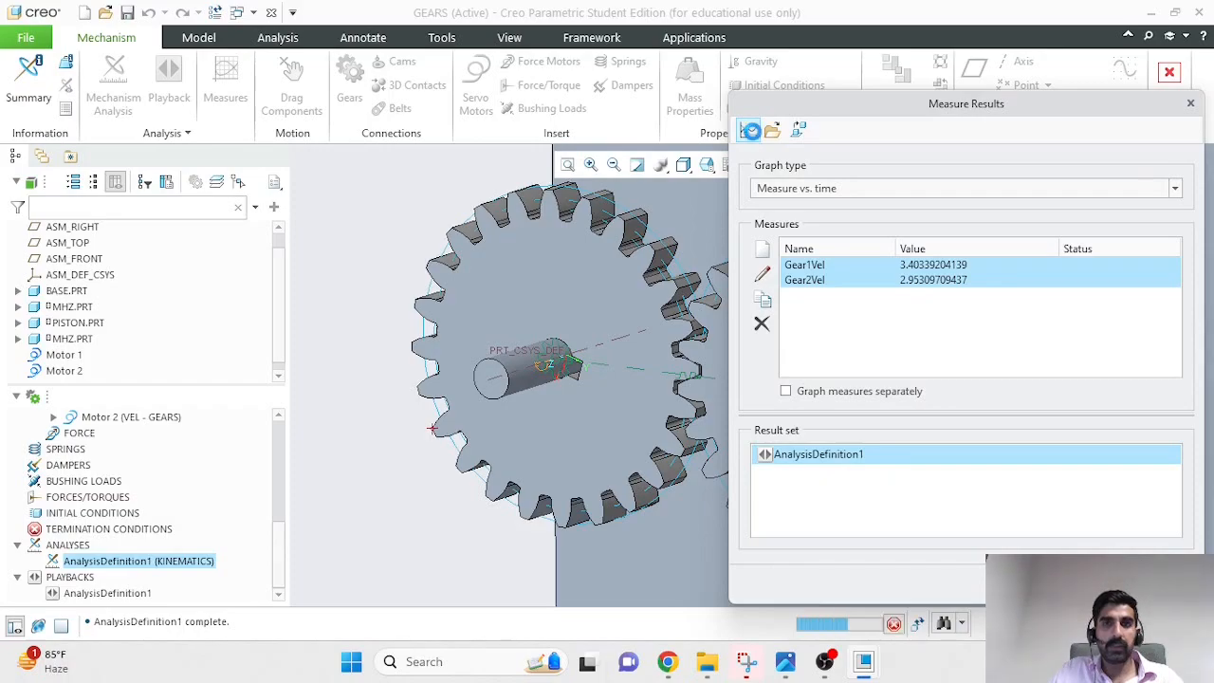
pyautogui.moveTo(875, 67); pyautogui.dragTo(302, 62)
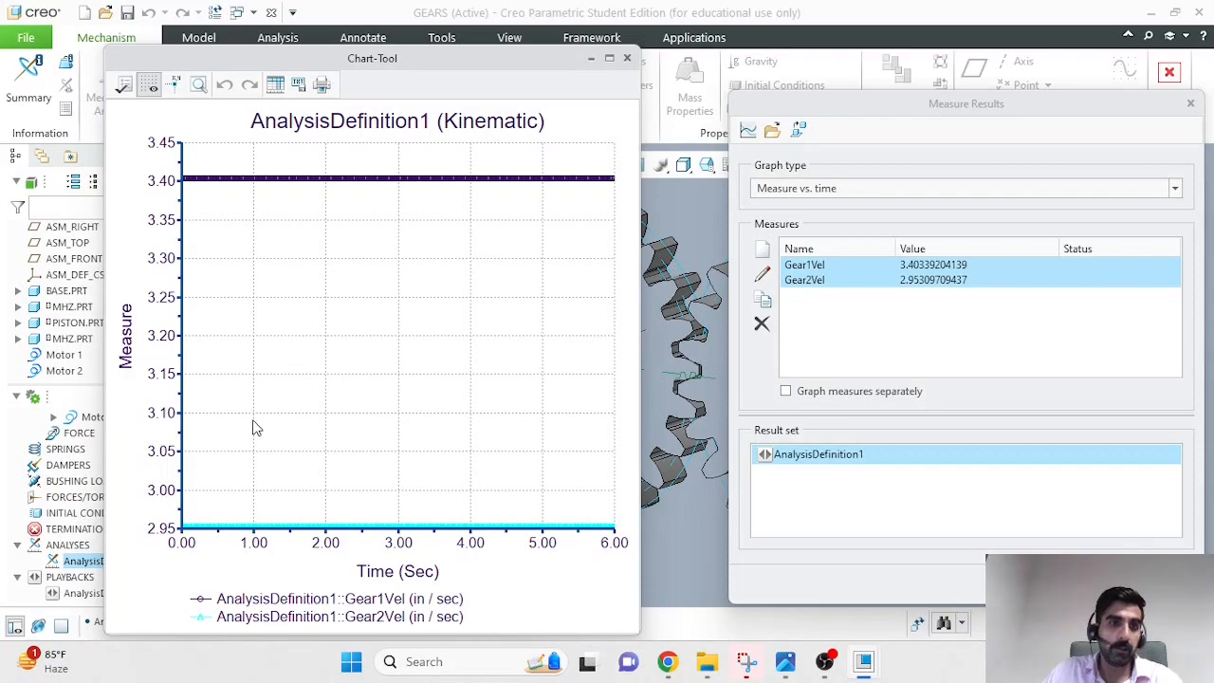
pyautogui.moveTo(254, 531)
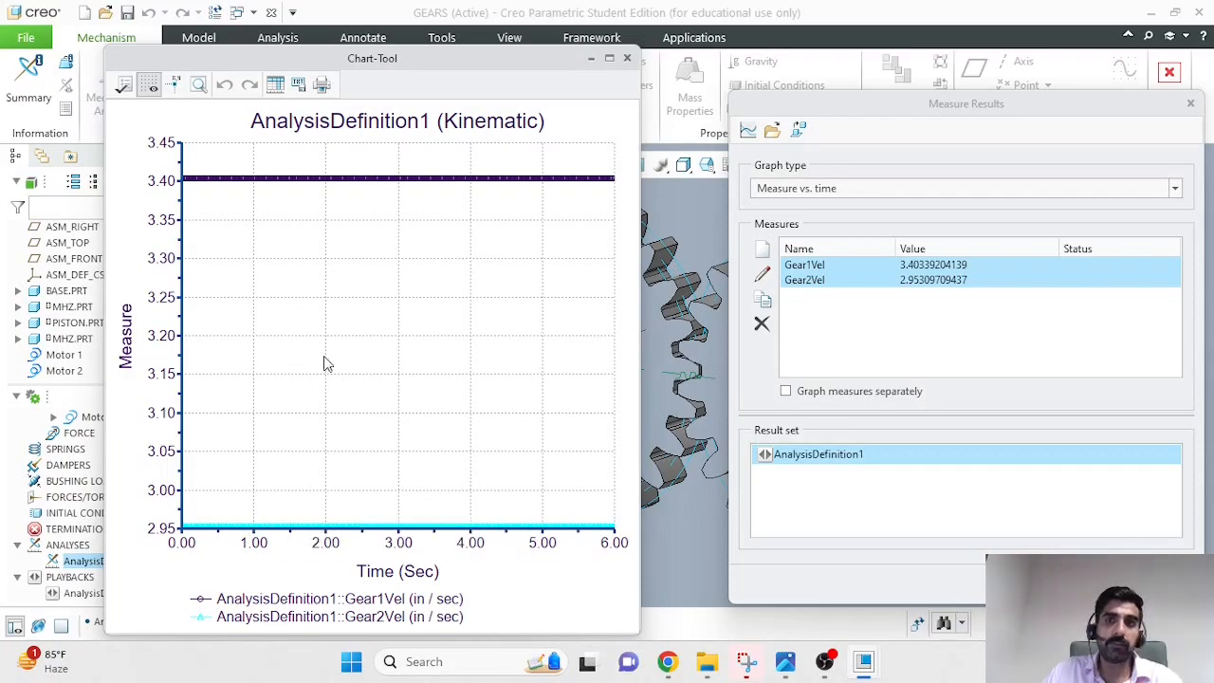
pyautogui.click(811, 281)
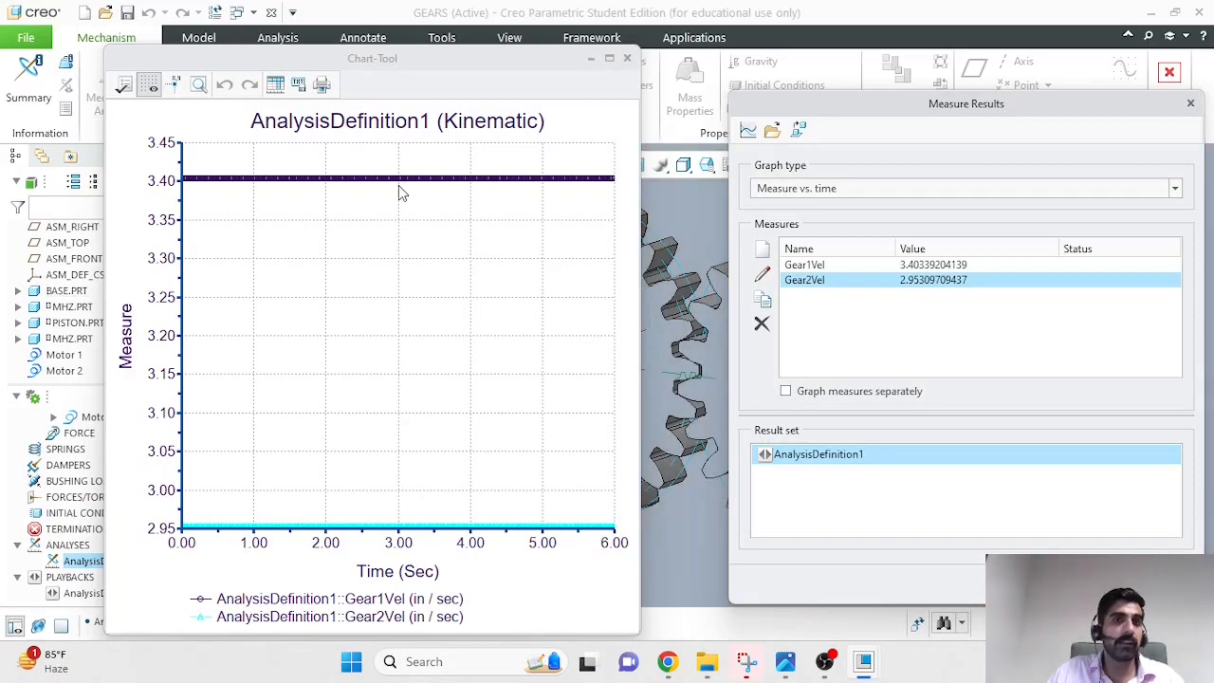
# View the graph's Excel export options, cancel the export, and close the chart and the measure results.
pyautogui.click(275, 86)
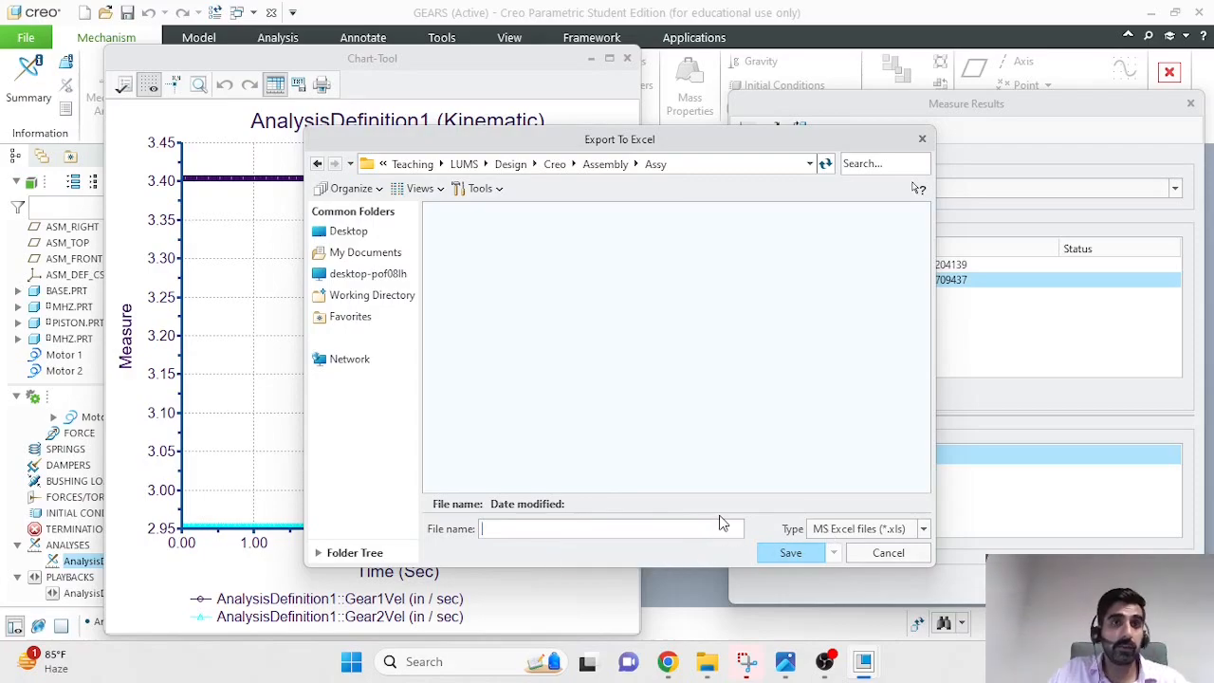
pyautogui.click(878, 555)
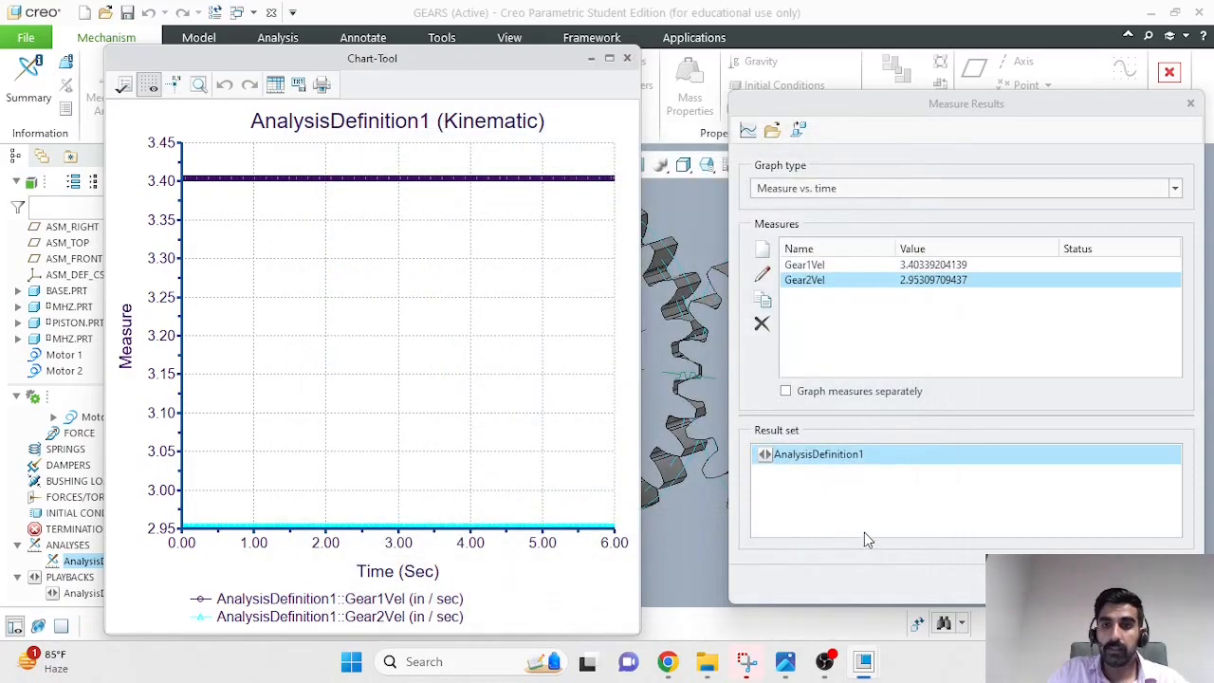
pyautogui.click(627, 58)
pyautogui.click(1190, 103)
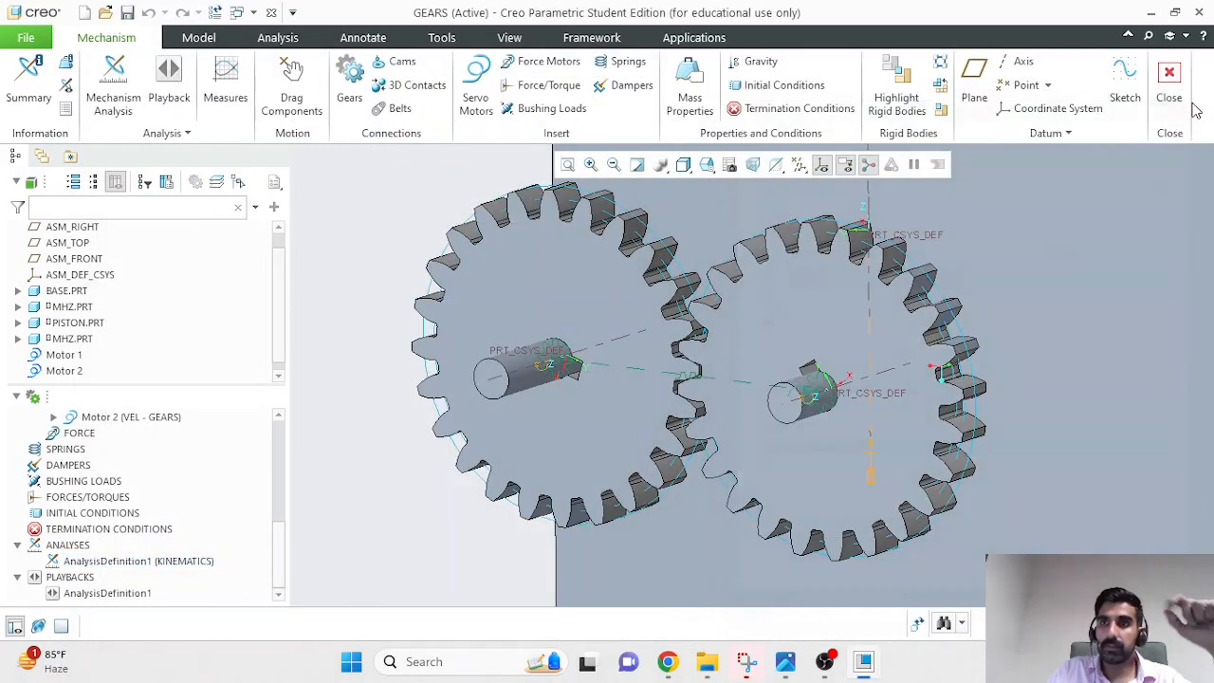
# Edit AnalysisDefinition1 and add Motor 2 to its list of motors.
pyautogui.click(118, 561)
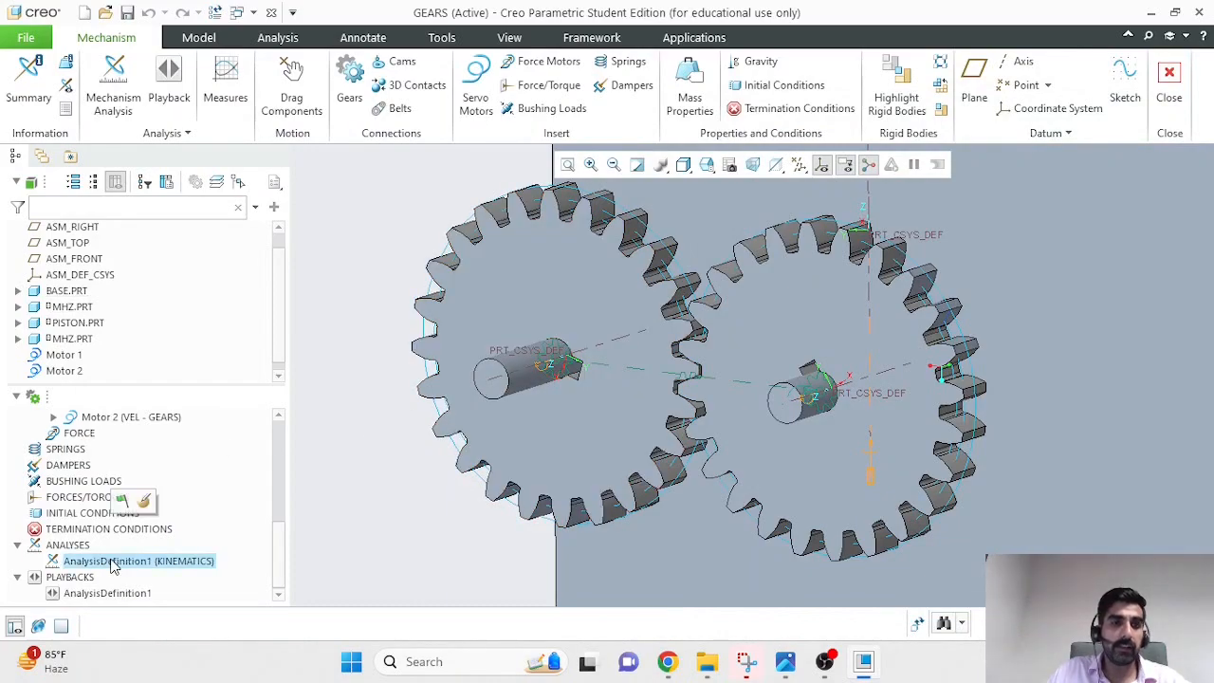
pyautogui.click(145, 501)
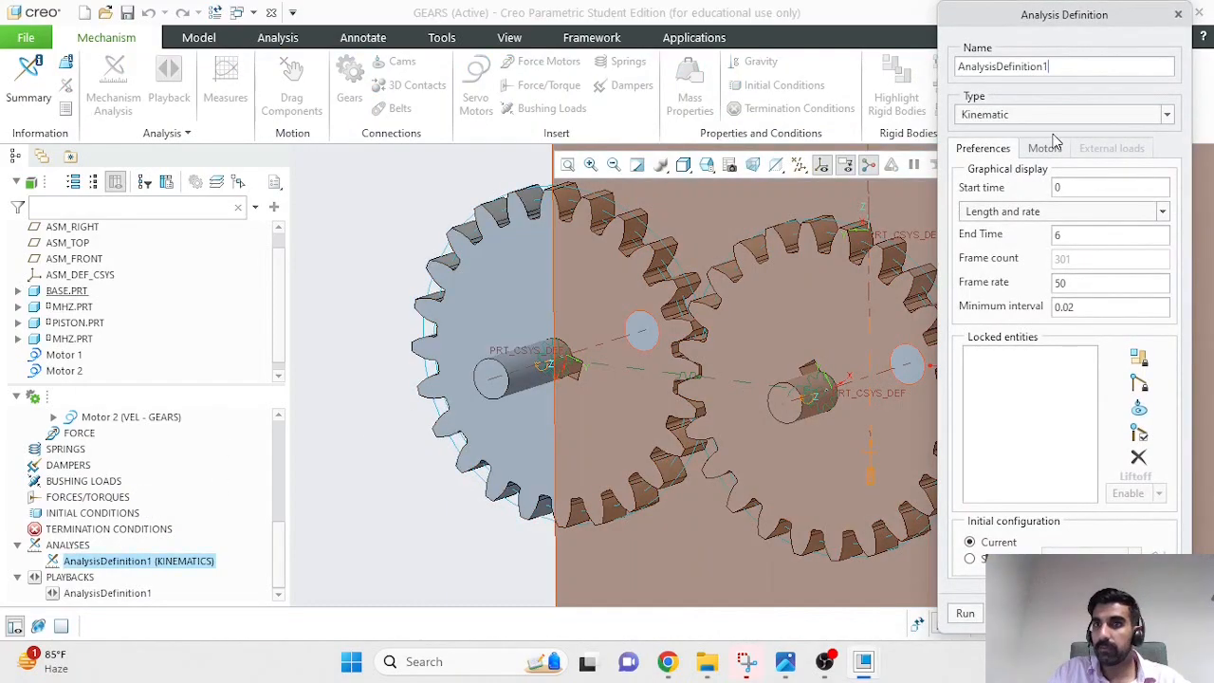
pyautogui.click(1045, 149)
pyautogui.click(1175, 196)
pyautogui.click(1044, 232)
pyautogui.click(1044, 232)
pyautogui.click(1009, 255)
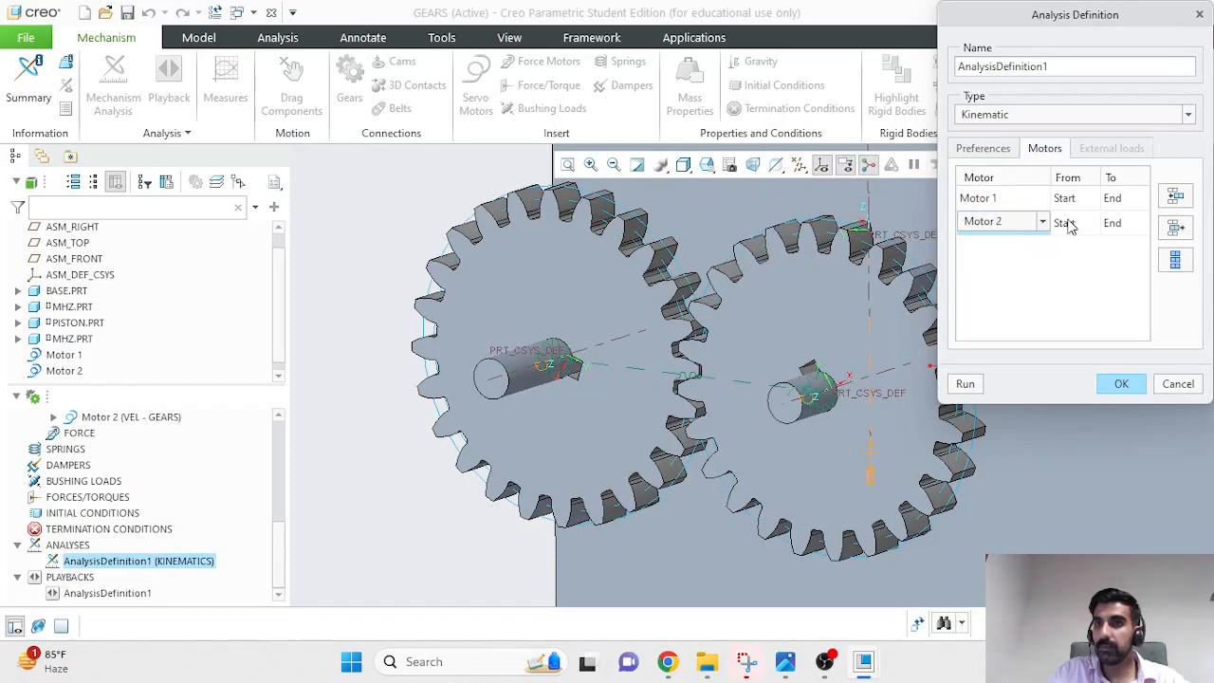
# Set Motor 1 to run from Start to 2 and Motor 2 from 4 to End, and accept the analysis definition.
pyautogui.click(1111, 198)
pyautogui.write('2')
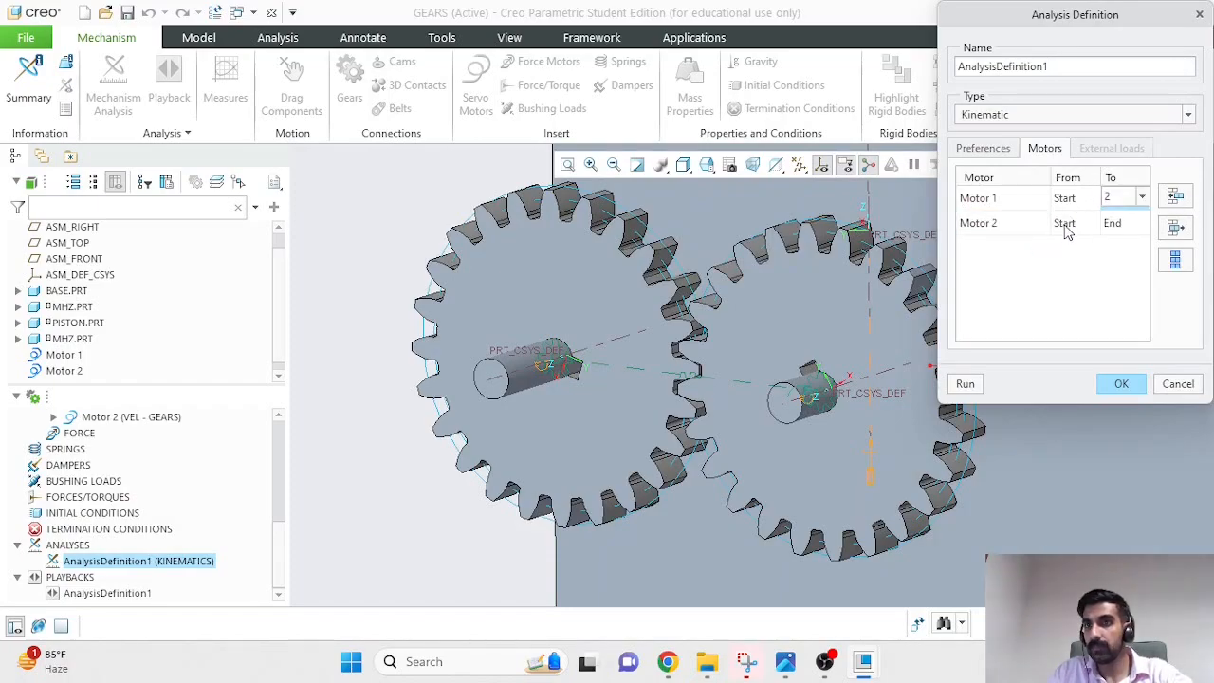
pyautogui.click(1064, 223)
pyautogui.write('4')
pyautogui.click(1108, 293)
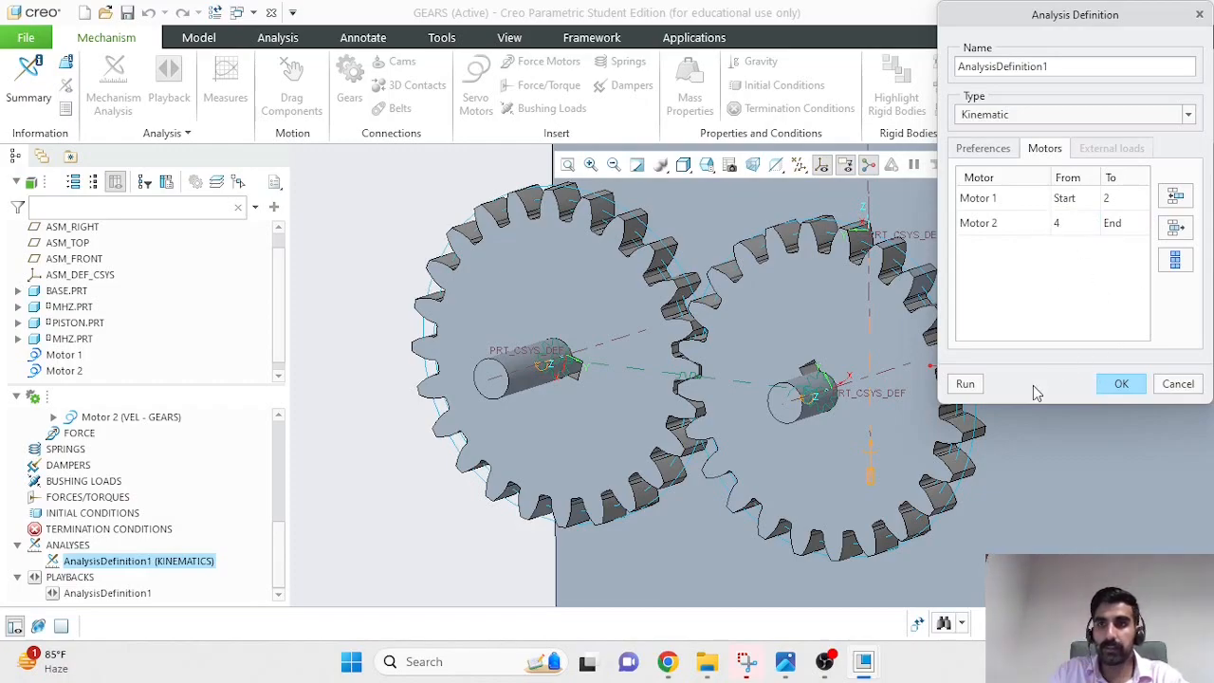
pyautogui.click(1110, 383)
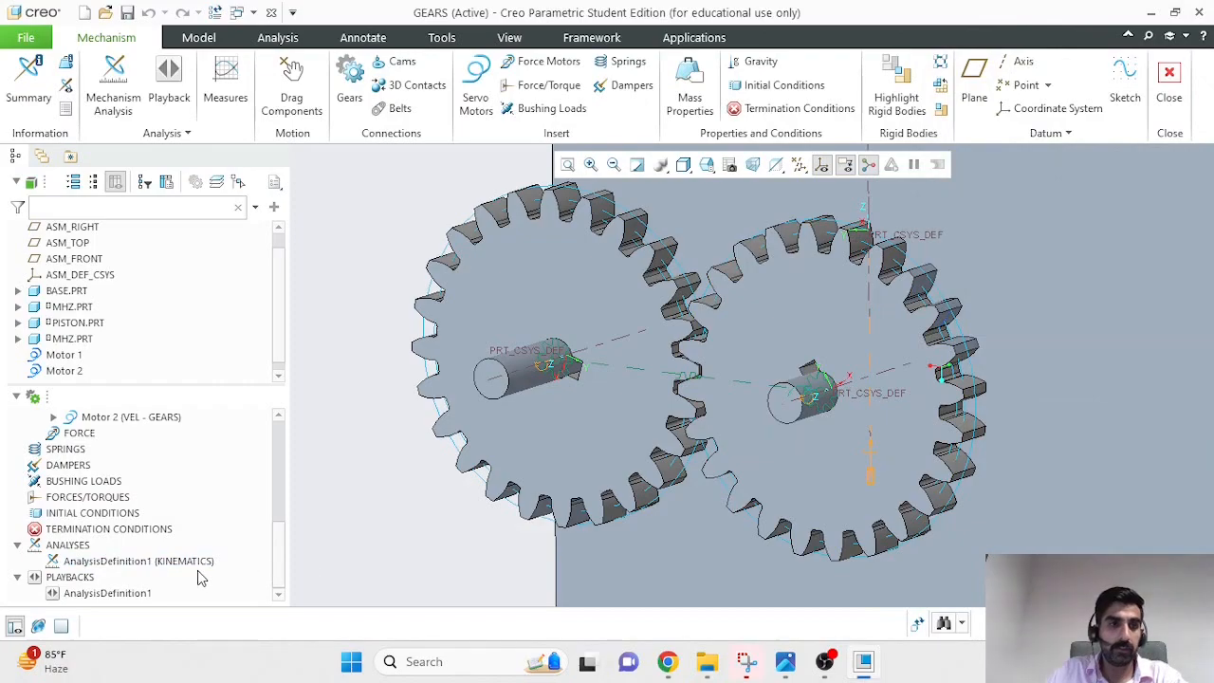
# Rerun the kinematic AnalysisDefinition1 with the revised motor timing, overwriting the previous results.
pyautogui.click(169, 568)
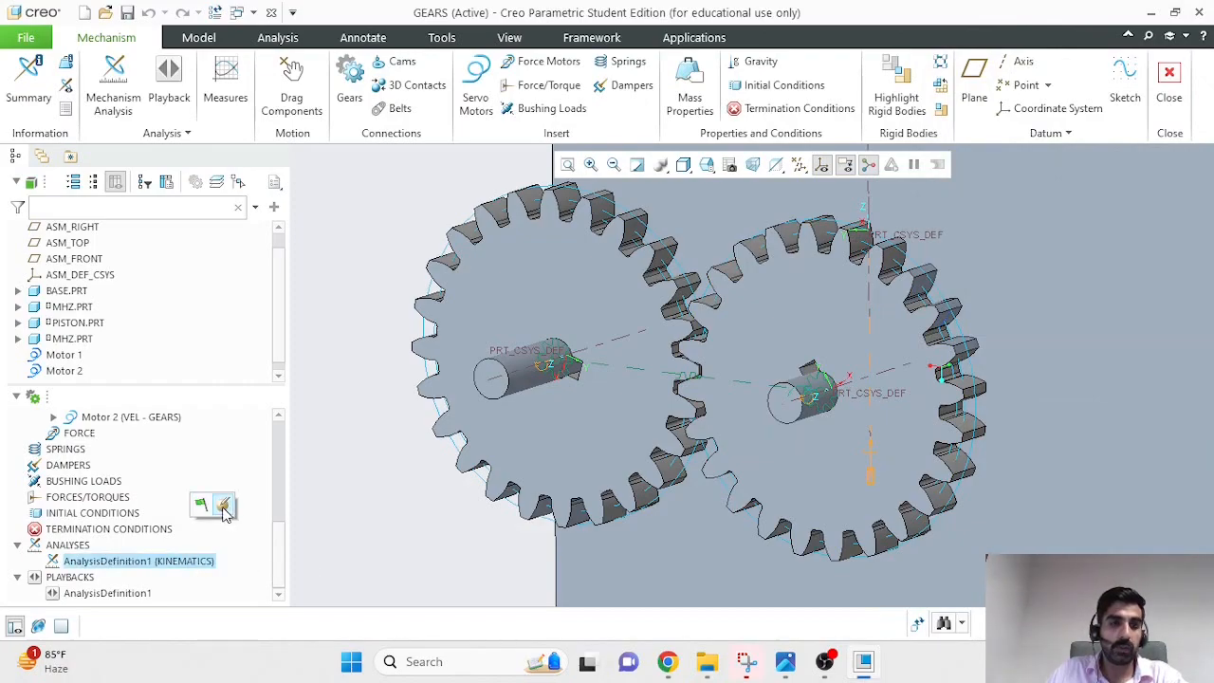
pyautogui.click(204, 505)
pyautogui.click(525, 380)
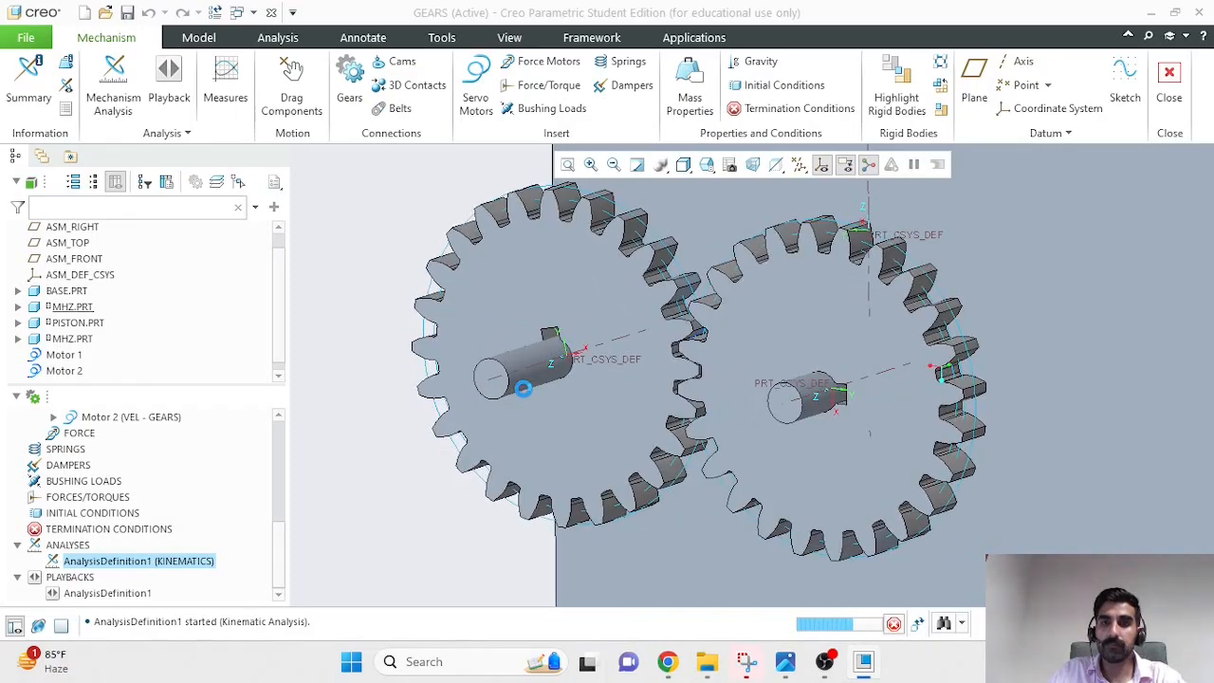
# Plot Gear1Vel and Gear2Vel against time for AnalysisDefinition1, examine the maximized chart, and close it.
pyautogui.click(217, 81)
pyautogui.click(826, 266)
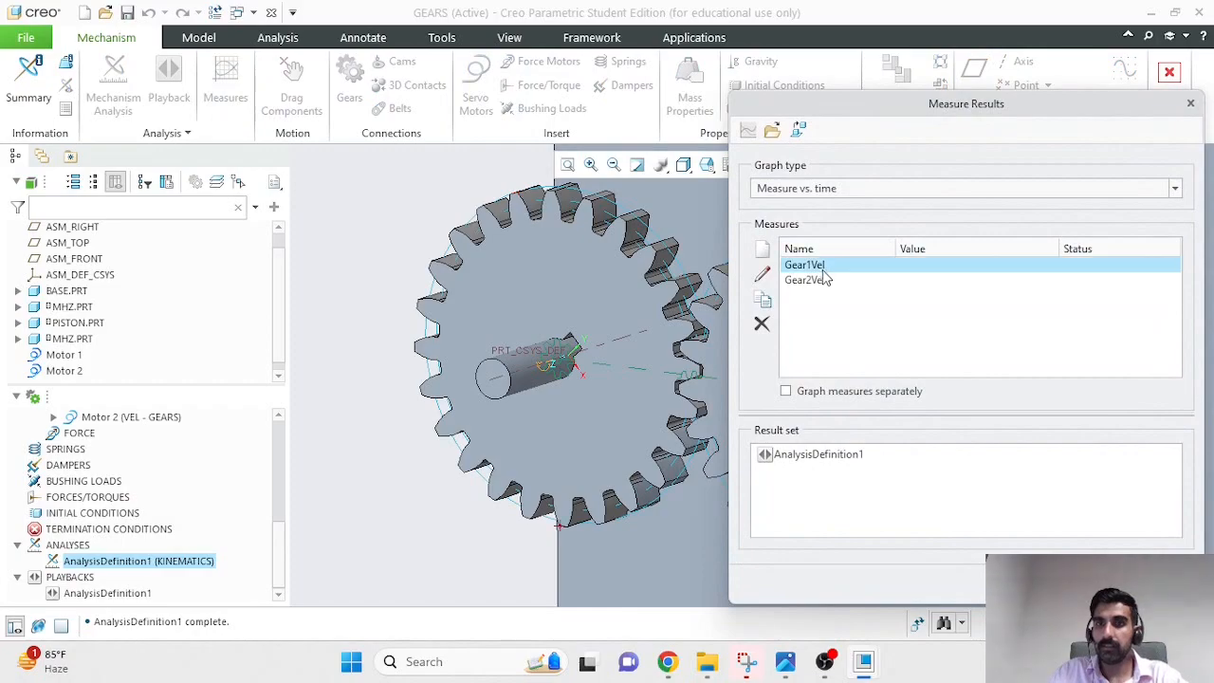
pyautogui.keyDown('ctrl'); pyautogui.click(818, 282); pyautogui.keyUp('ctrl')
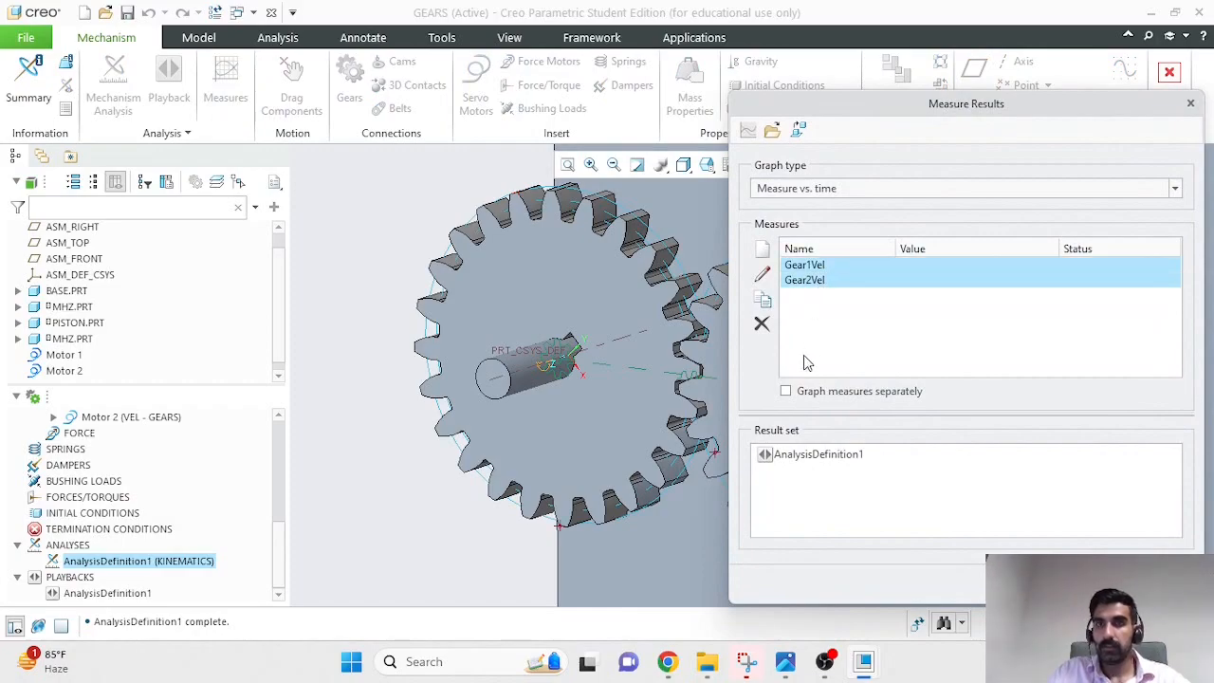
pyautogui.click(800, 459)
pyautogui.click(747, 130)
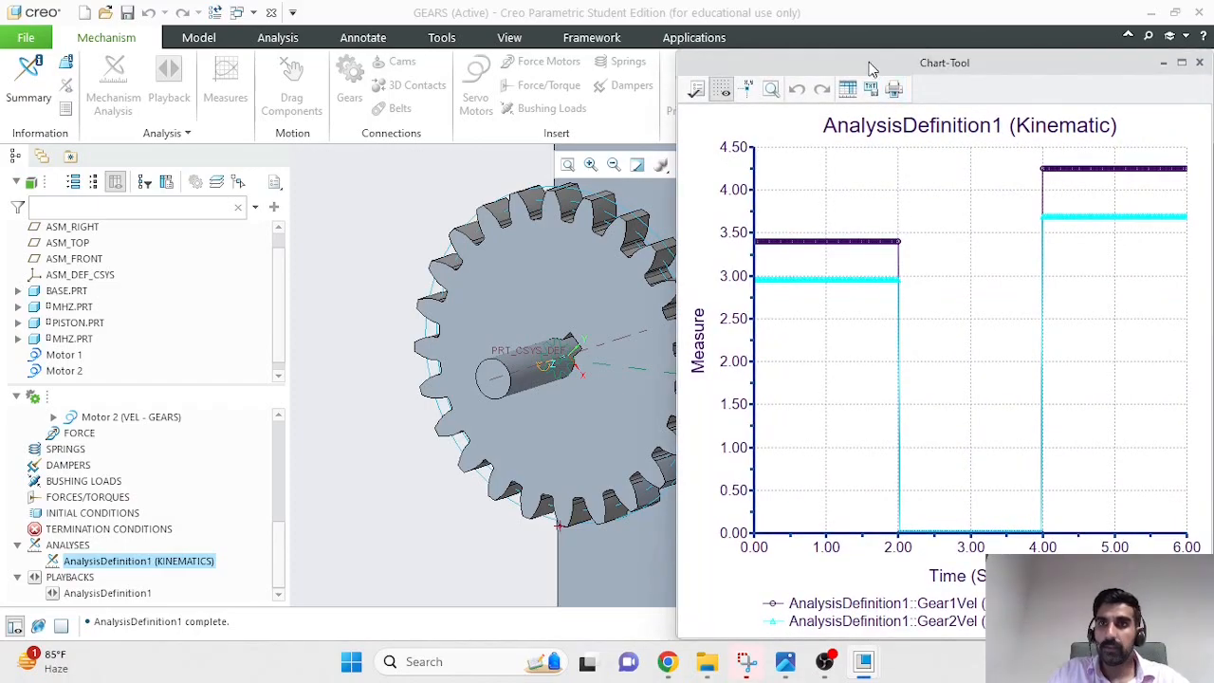
pyautogui.moveTo(876, 61); pyautogui.dragTo(604, 57)
pyautogui.click(911, 59)
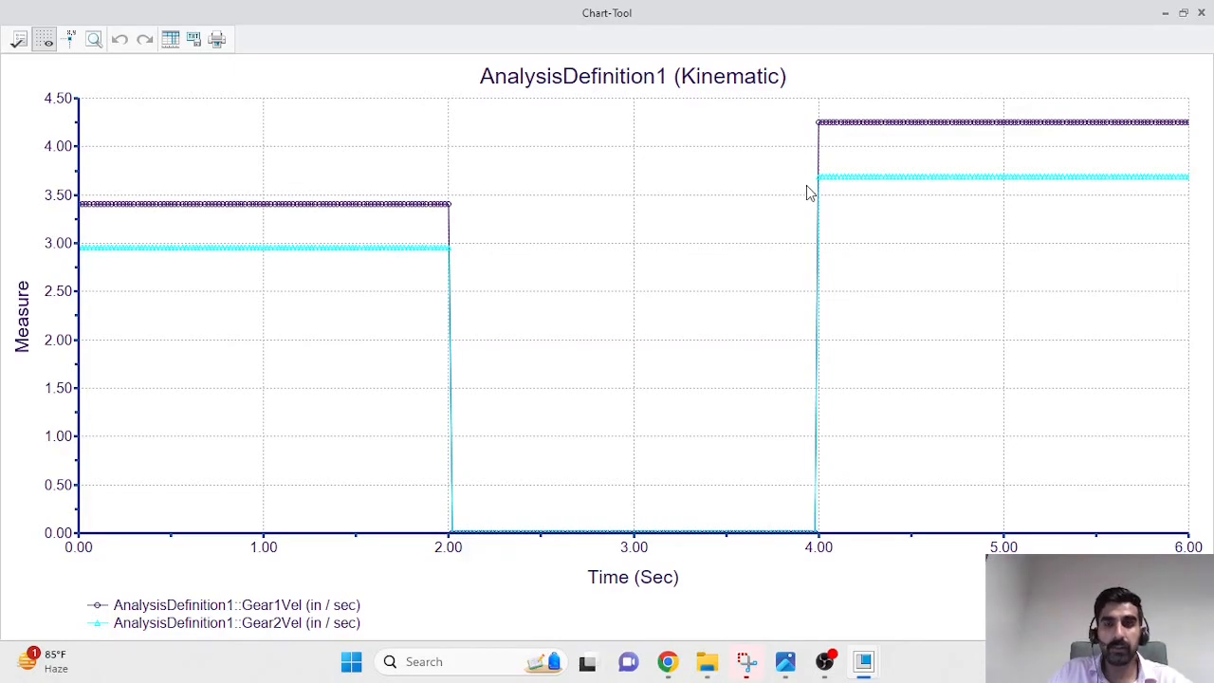
pyautogui.moveTo(821, 186)
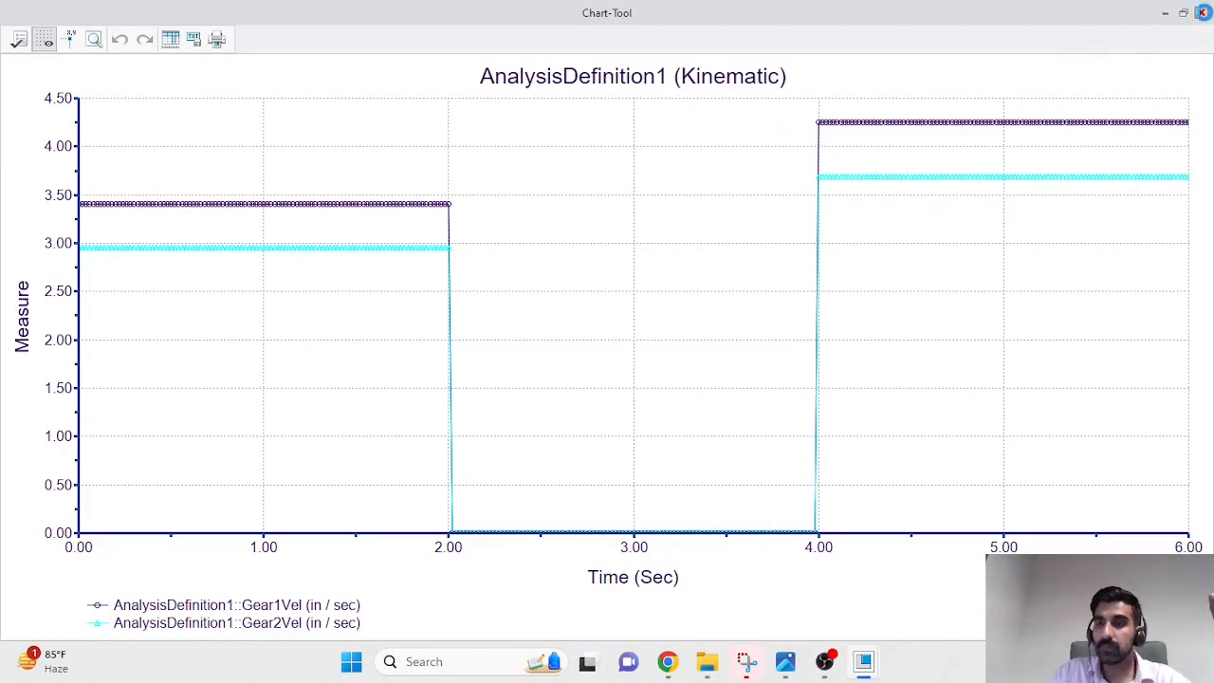
pyautogui.click(1201, 13)
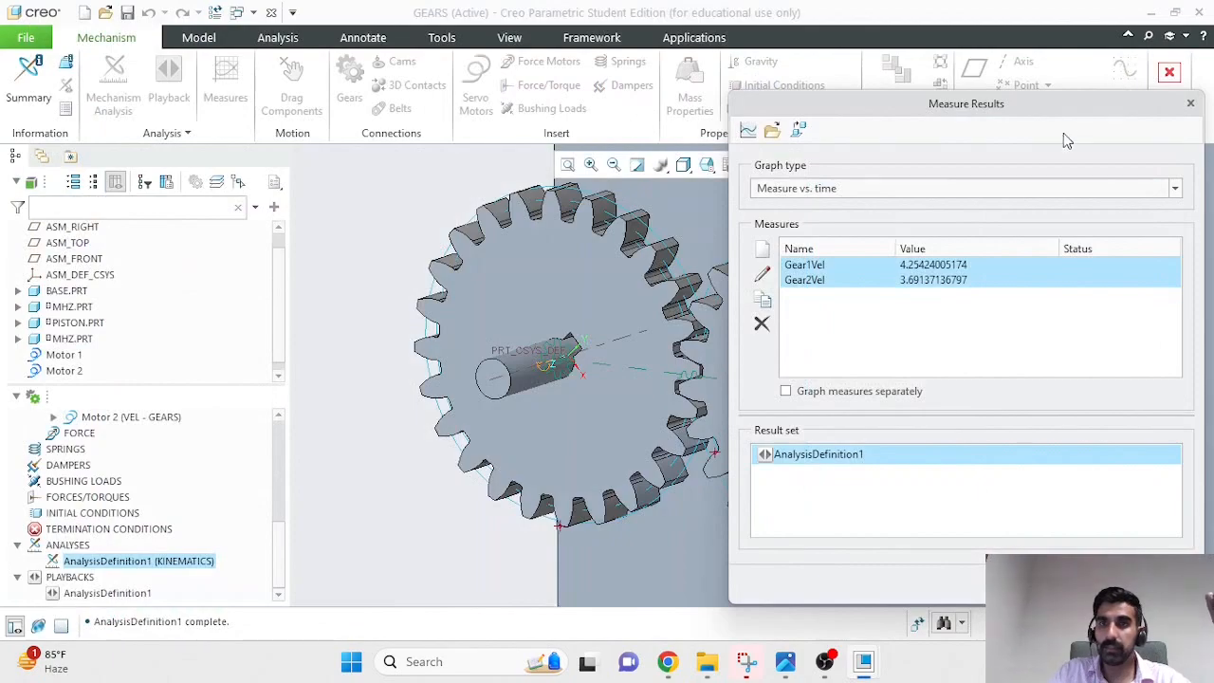
# Redefine the Gear2Vel measure's point as a vertex at the outer tip of a tooth on the right gear.
pyautogui.click(836, 317)
pyautogui.click(812, 282)
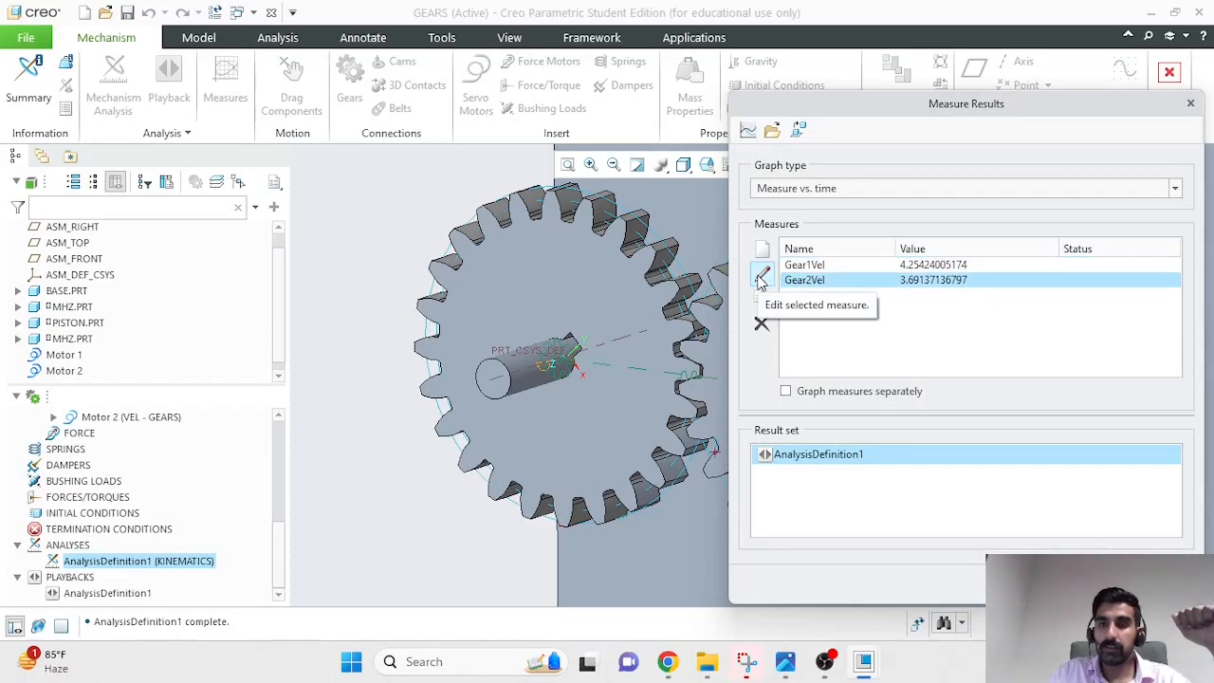
pyautogui.click(761, 277)
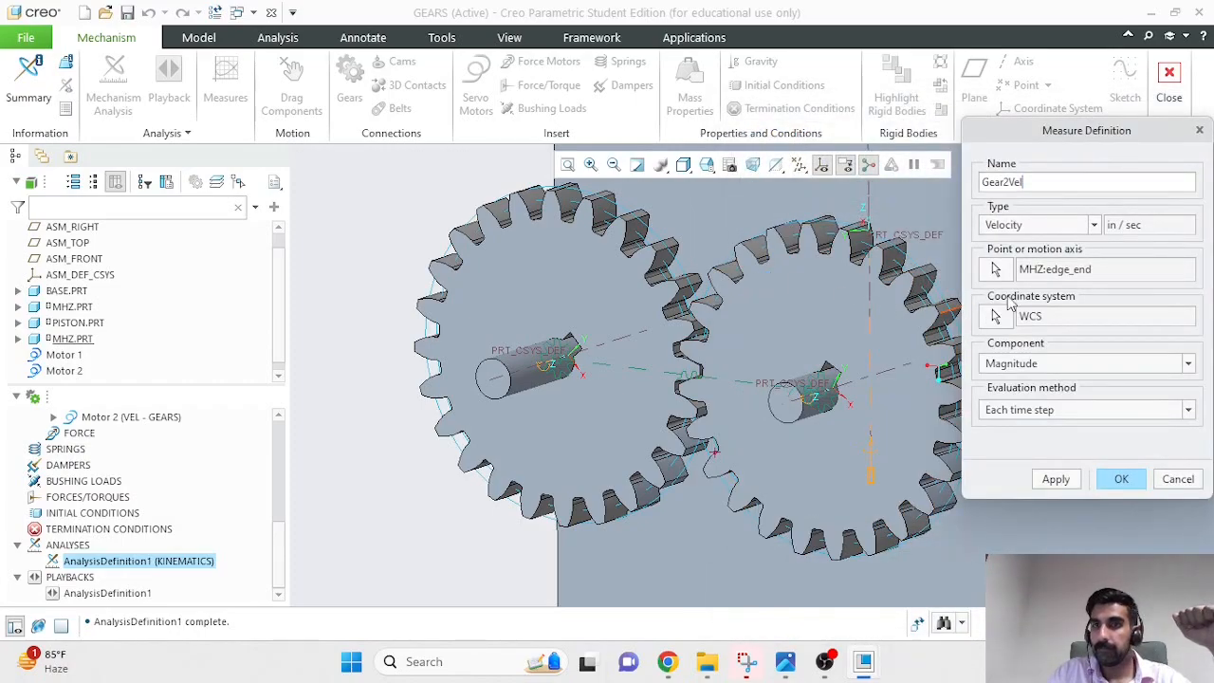
pyautogui.click(996, 270)
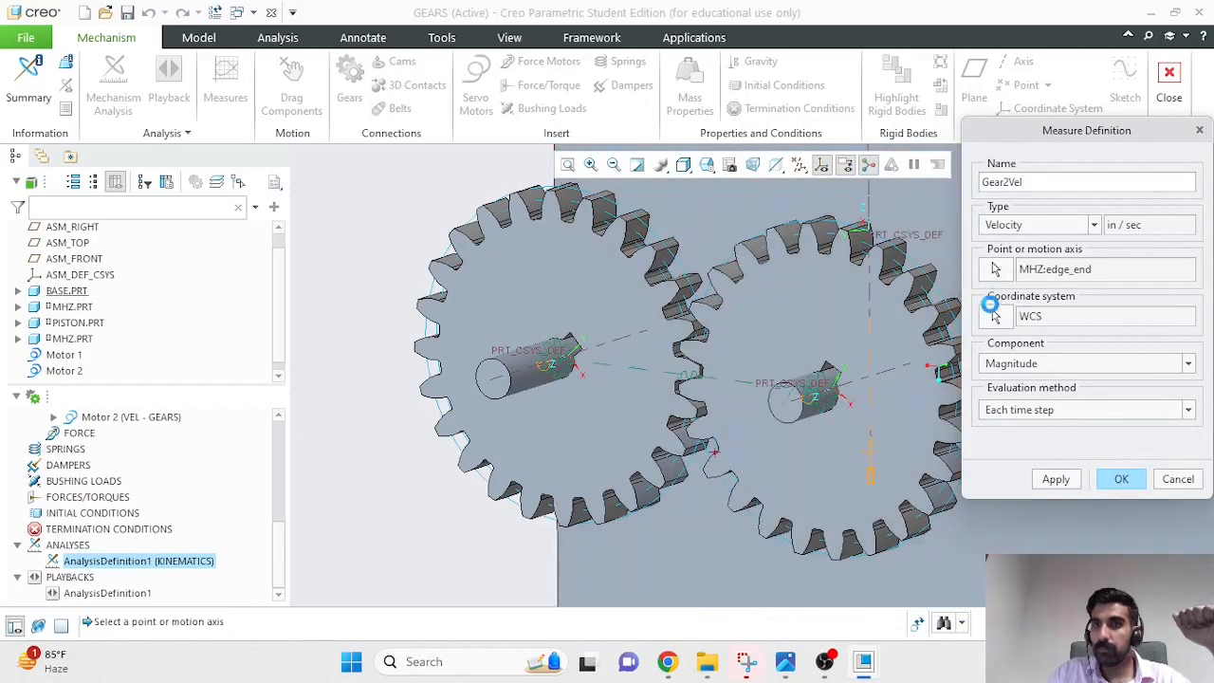
pyautogui.click(916, 289)
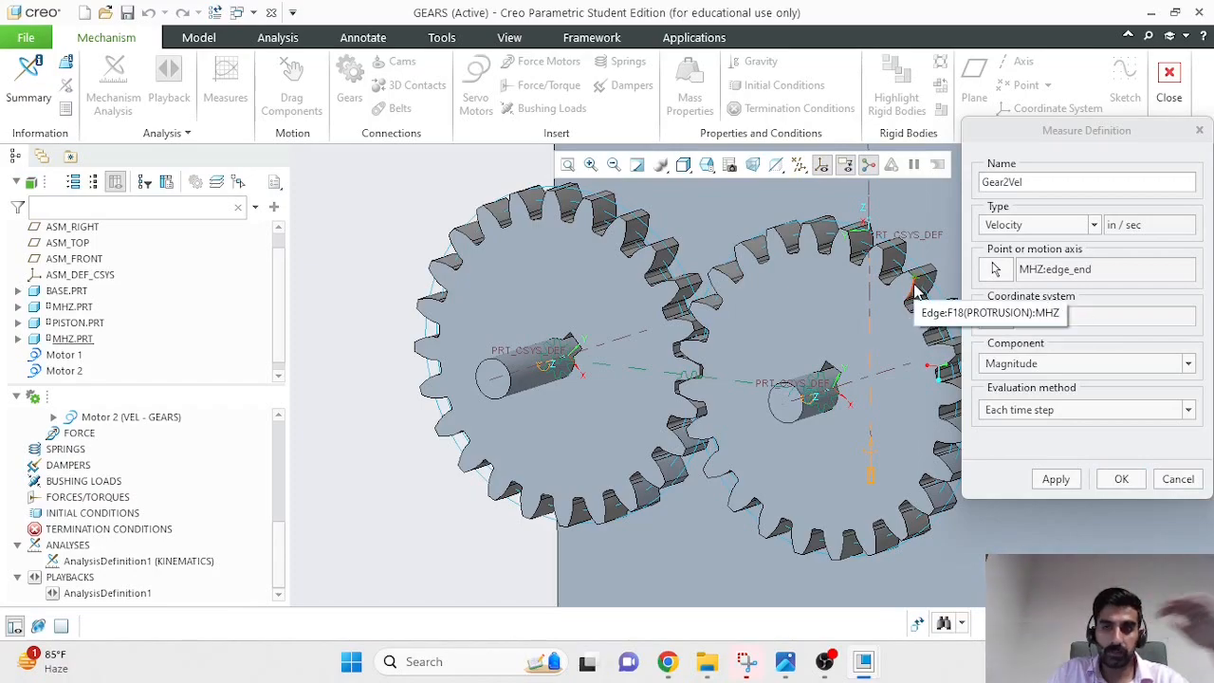
pyautogui.click(1119, 481)
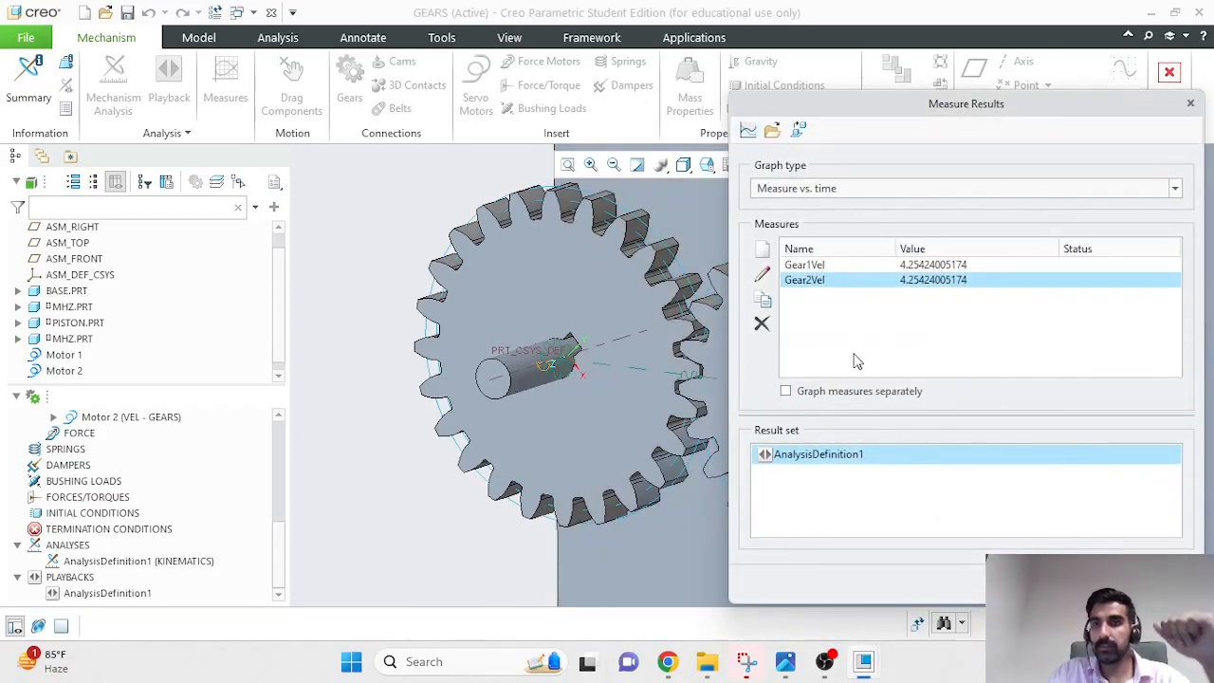
# Plot Gear1Vel and Gear2Vel together against time for AnalysisDefinition1, compare their curves, and close the chart and the measure results.
pyautogui.click(840, 266)
pyautogui.keyDown('ctrl'); pyautogui.click(840, 281); pyautogui.keyUp('ctrl')
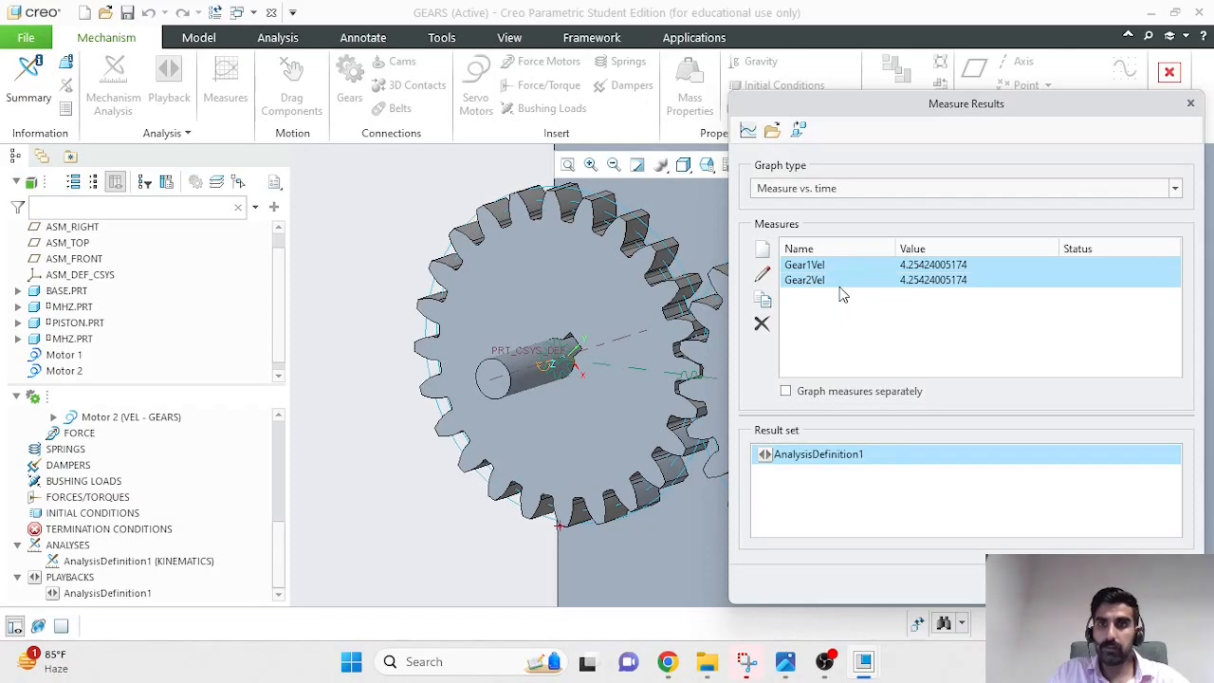
pyautogui.click(749, 130)
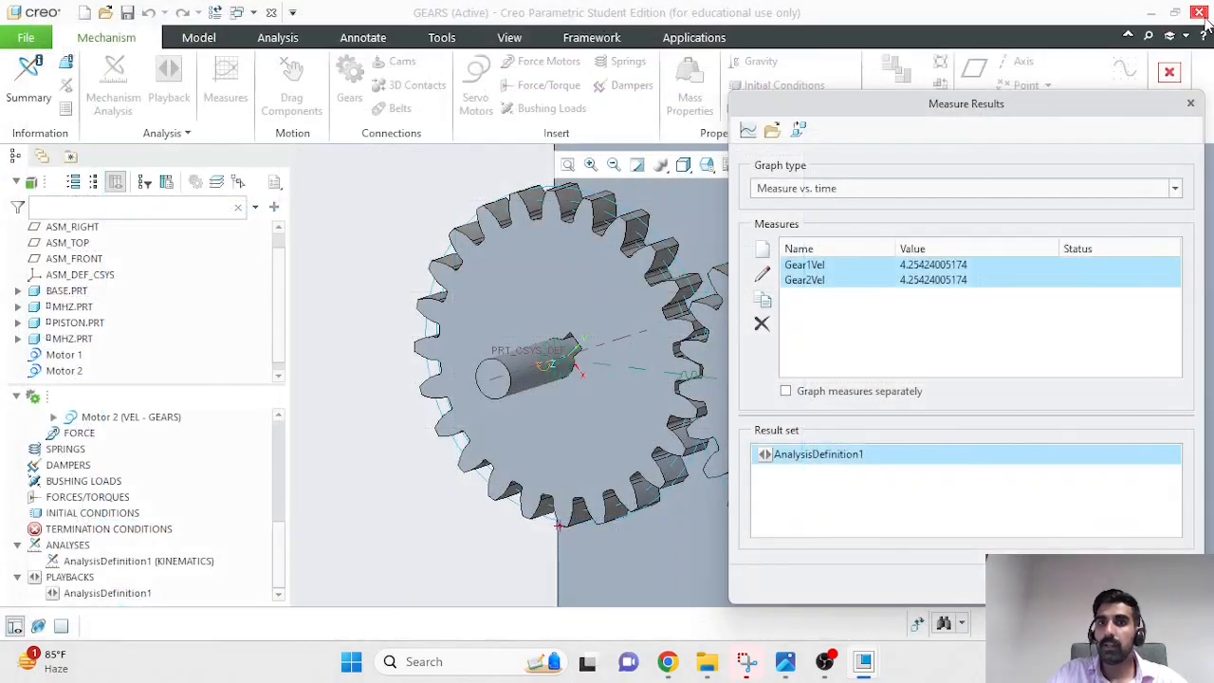
pyautogui.click(1199, 14)
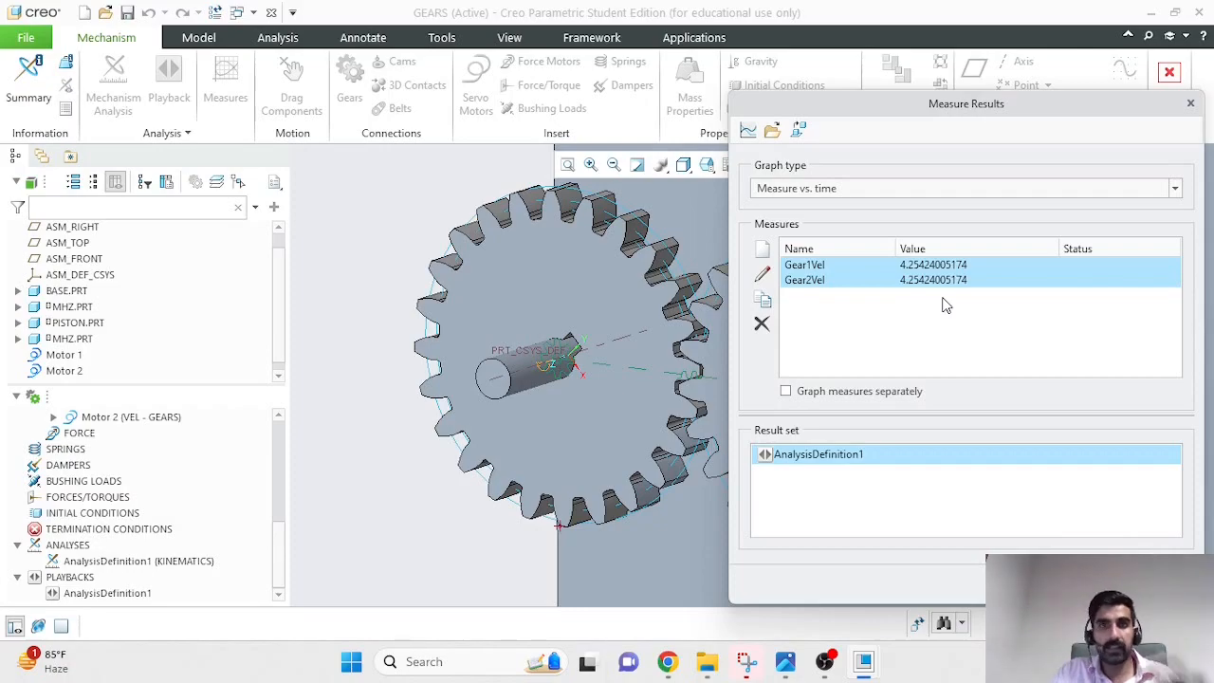
pyautogui.click(755, 133)
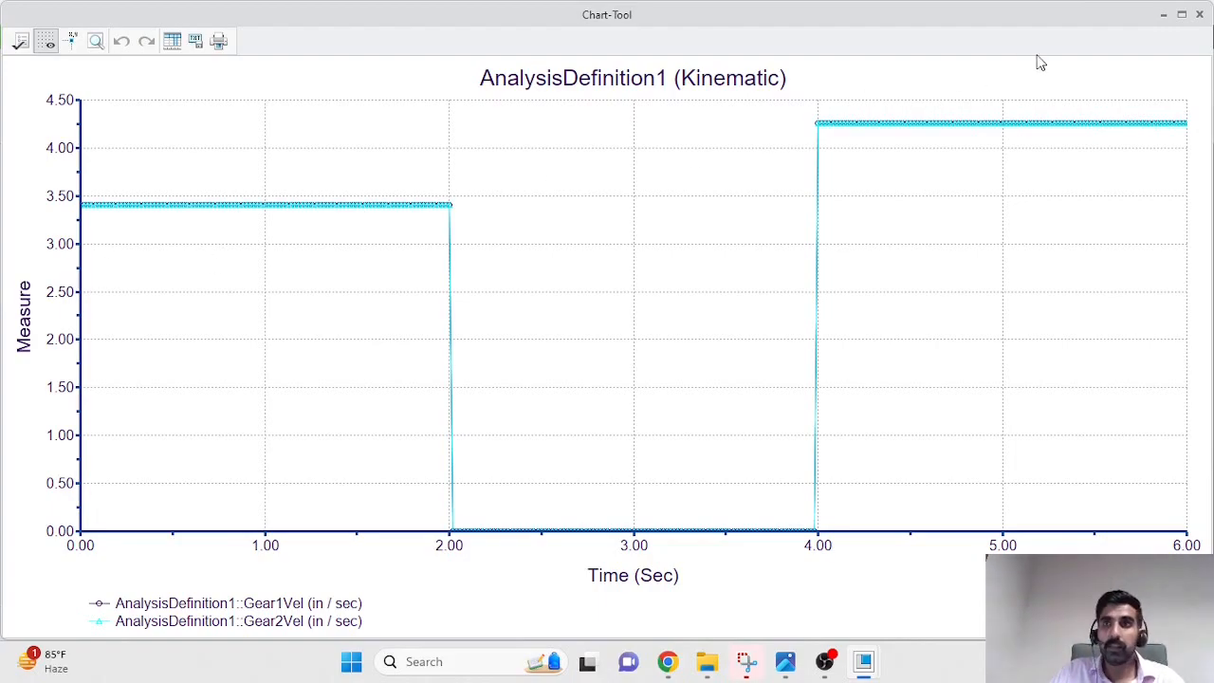
pyautogui.click(1198, 14)
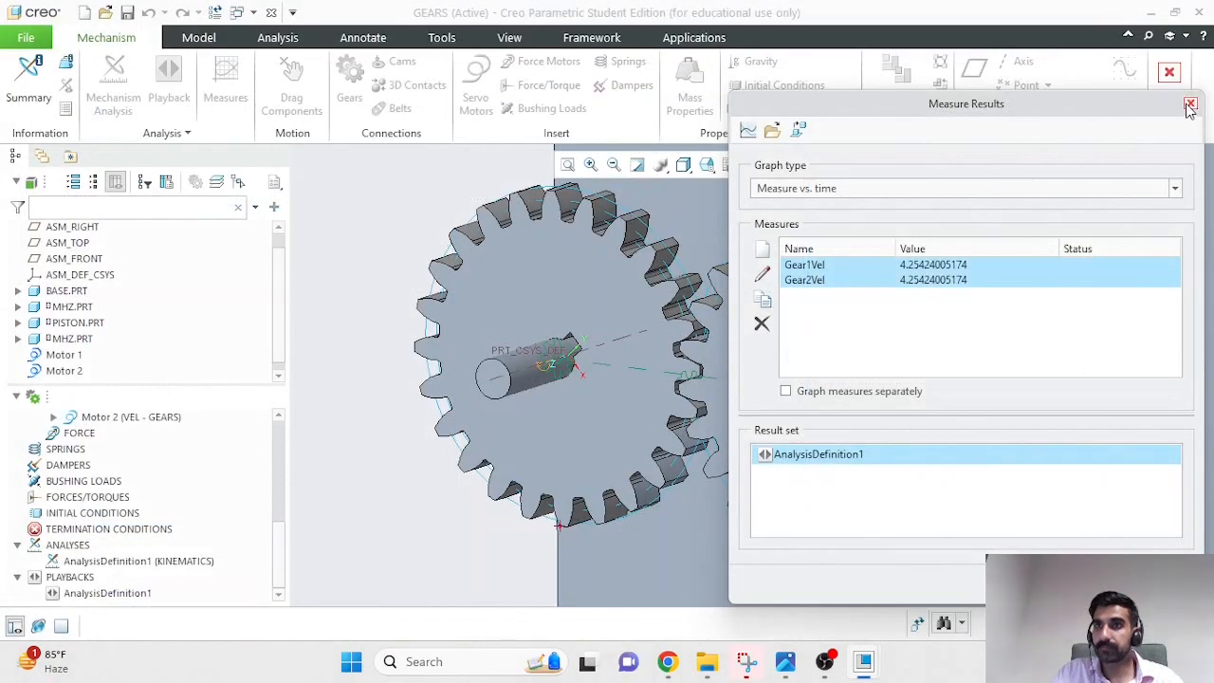
pyautogui.click(1192, 106)
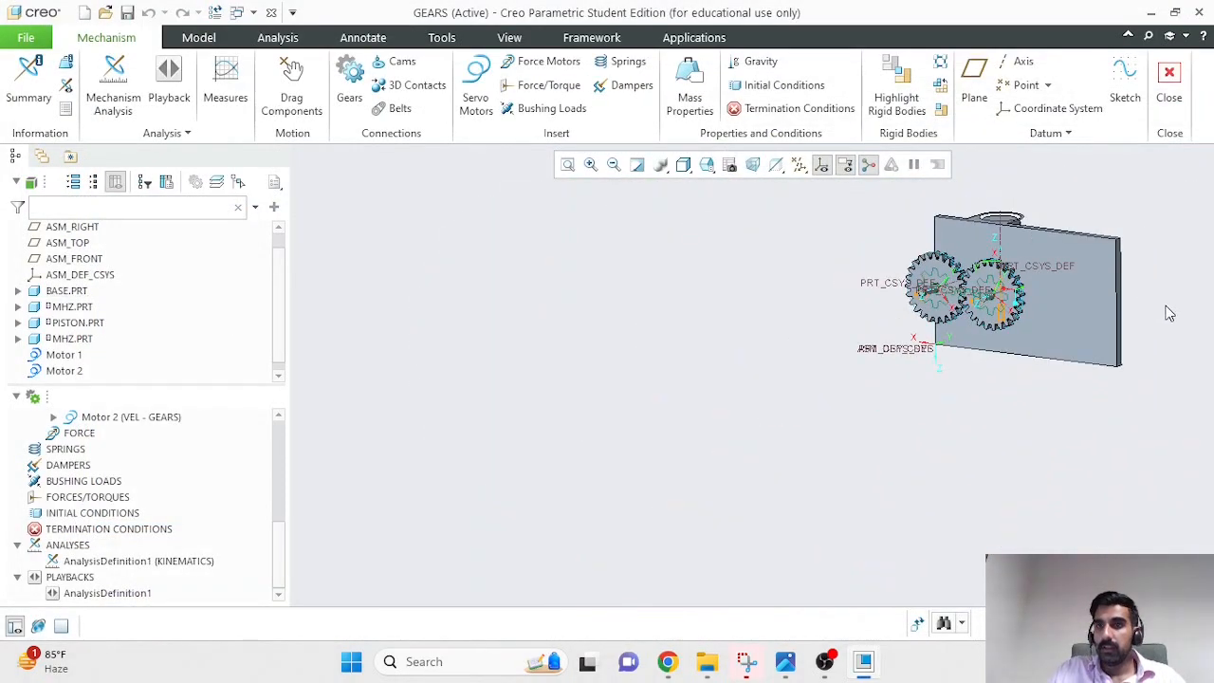
# Start a translational servo motor on the translation axis of Connection_2, the piston's joint.
pyautogui.moveTo(1134, 330); pyautogui.dragTo(1081, 298, button='middle')
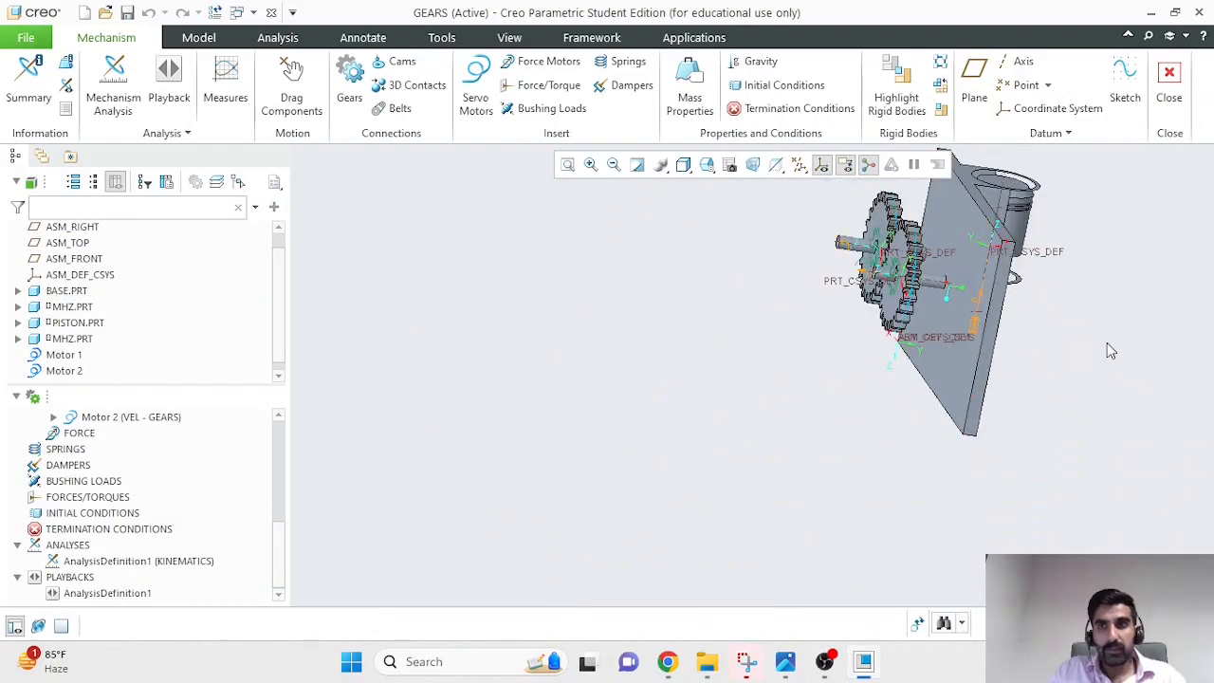
pyautogui.moveTo(1106, 347); pyautogui.dragTo(1021, 316, button='middle')
pyautogui.scroll(3, 1168, 328)
pyautogui.moveTo(1173, 342); pyautogui.dragTo(1129, 333, button='middle')
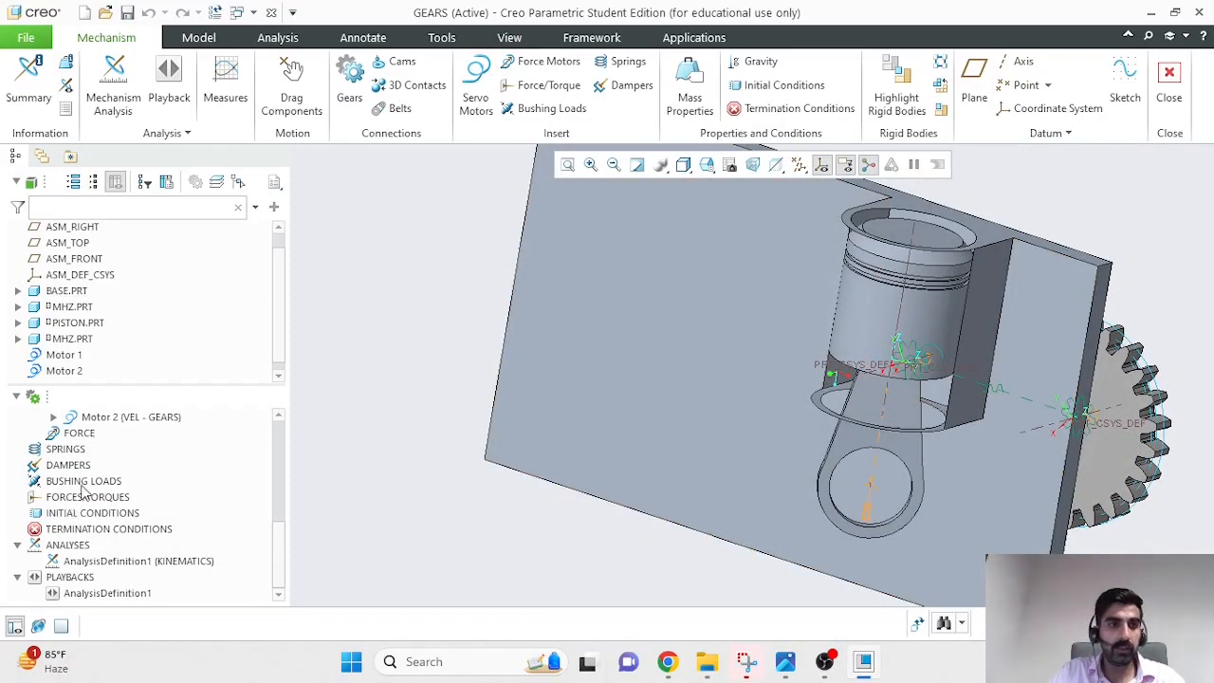
pyautogui.scroll(2, 81, 489)
pyautogui.scroll(3, 65, 471)
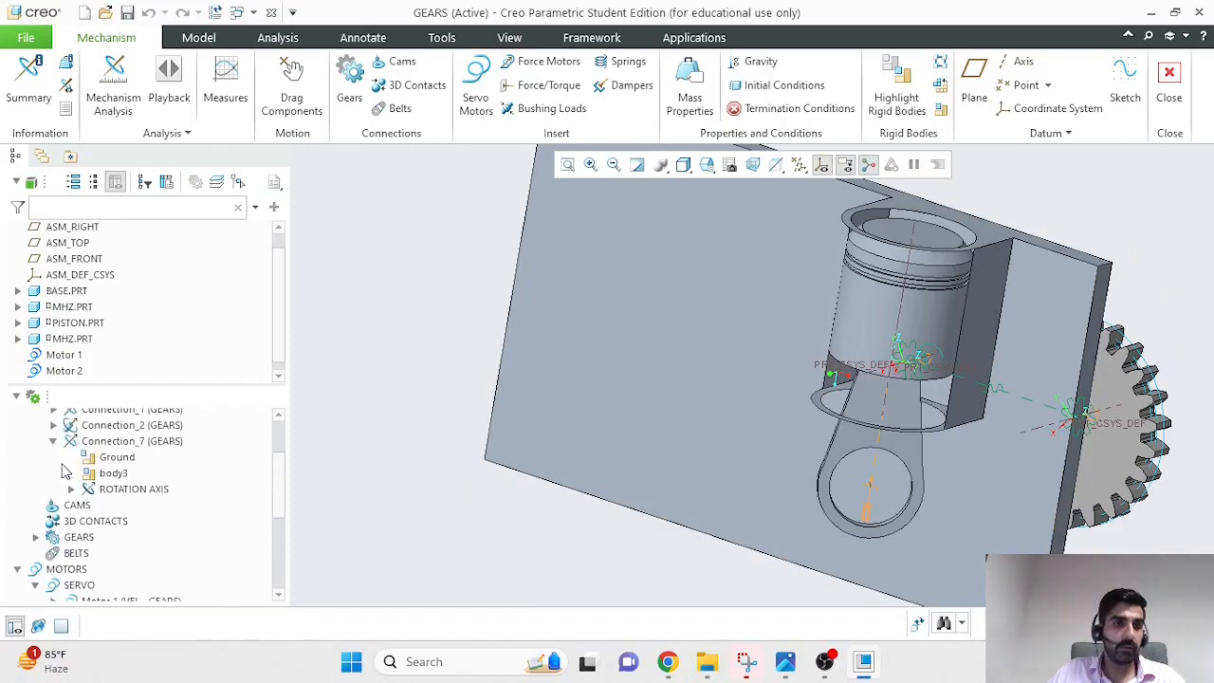
pyautogui.scroll(2, 64, 472)
pyautogui.click(54, 482)
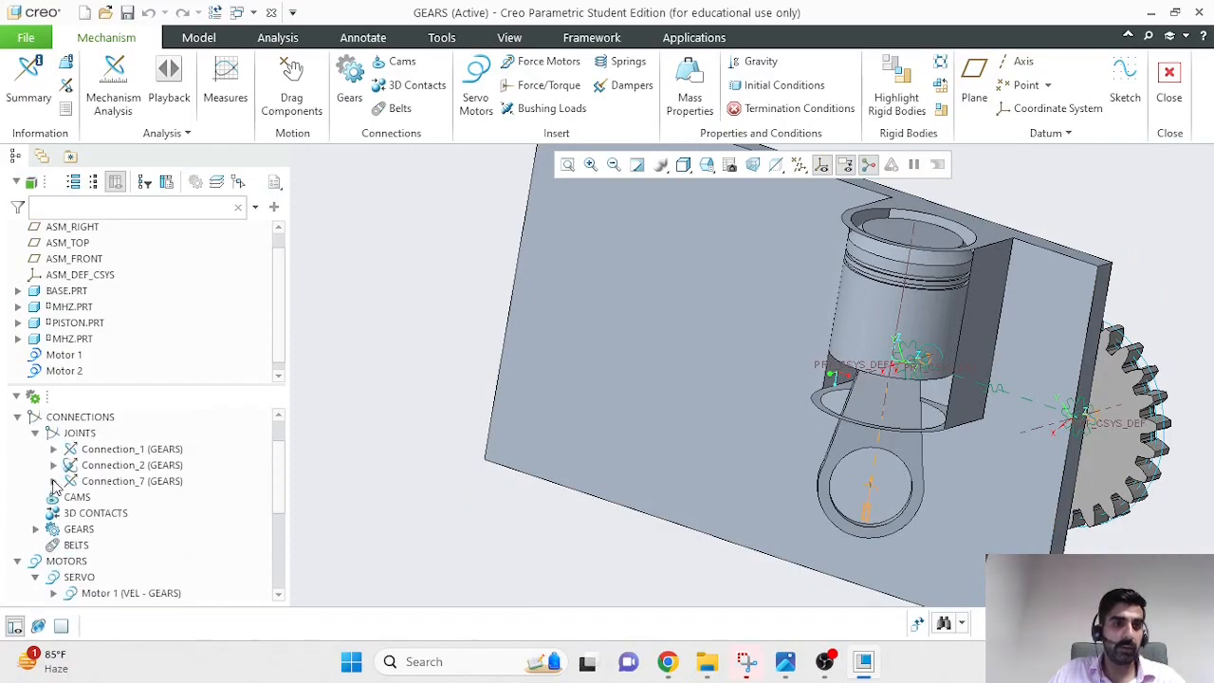
pyautogui.click(117, 467)
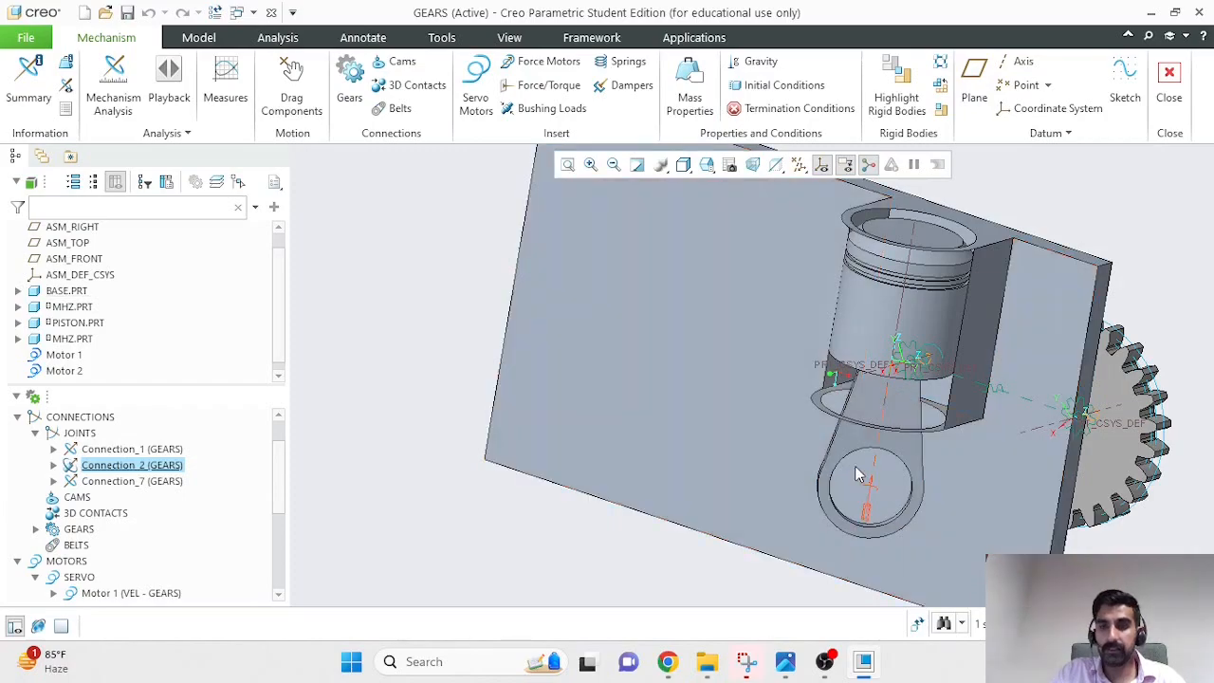
pyautogui.click(55, 465)
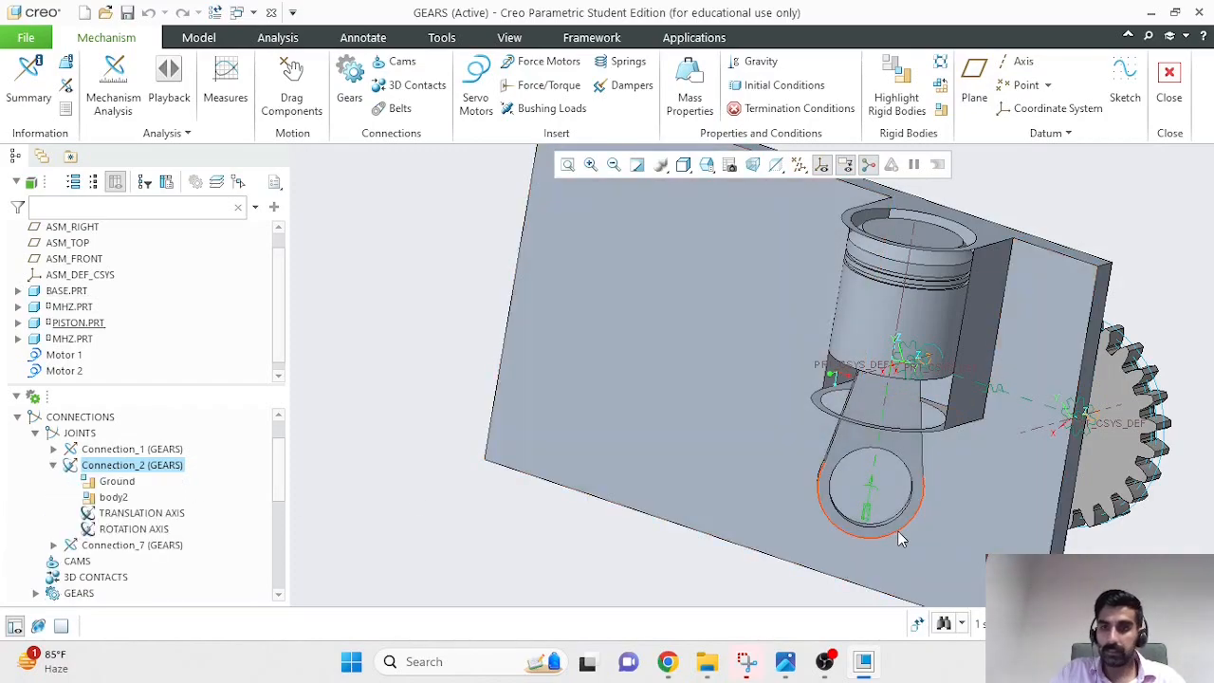
pyautogui.click(136, 516)
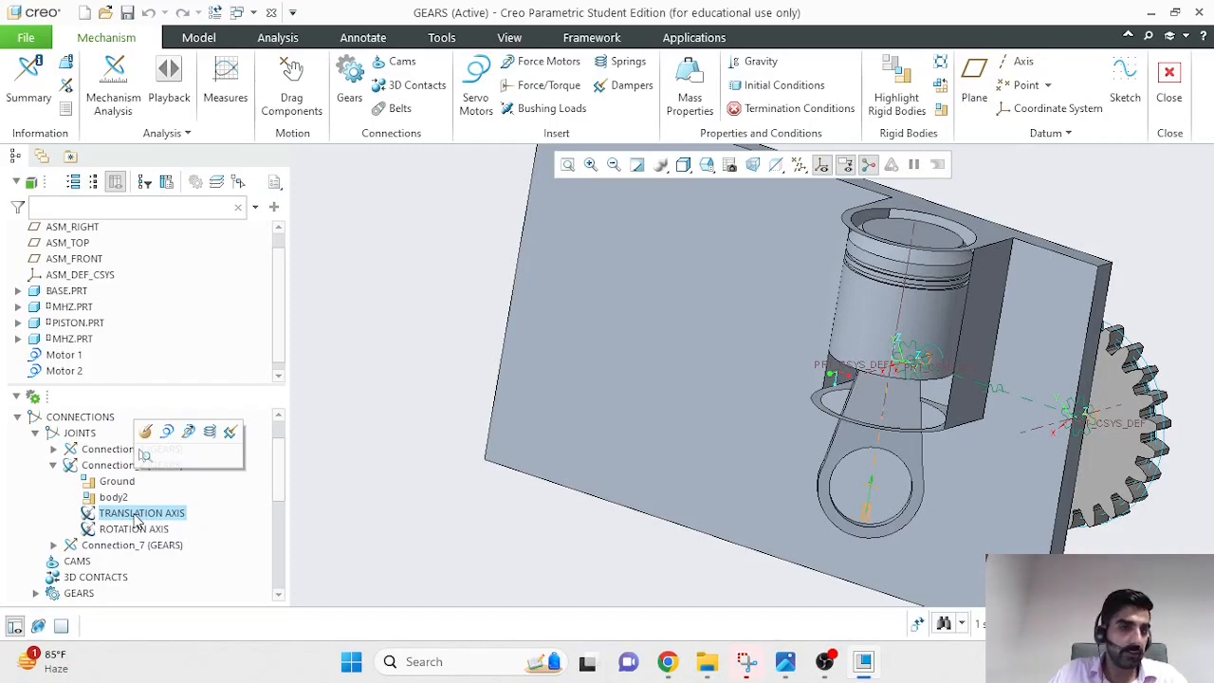
pyautogui.click(167, 434)
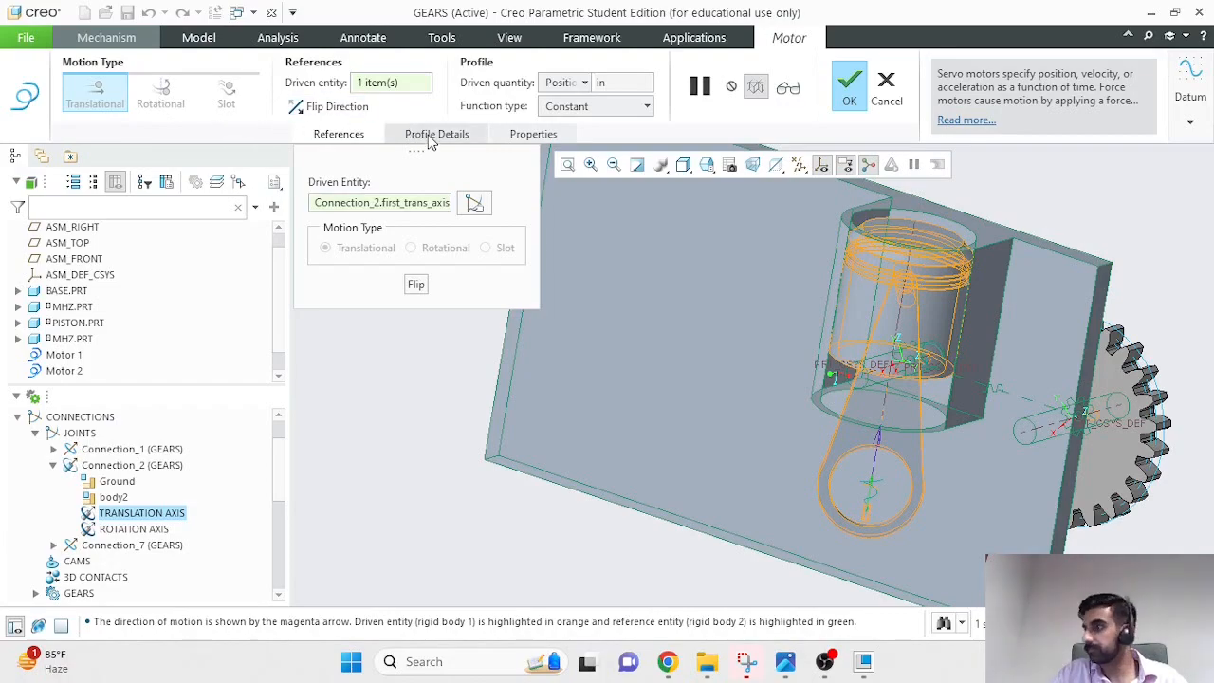
# Check the profile screenshot in Snipping Tool, and set the new motor's driven quantity to Velocity and its function type to Cosine.
pyautogui.hotkey('alt', 'Tab')
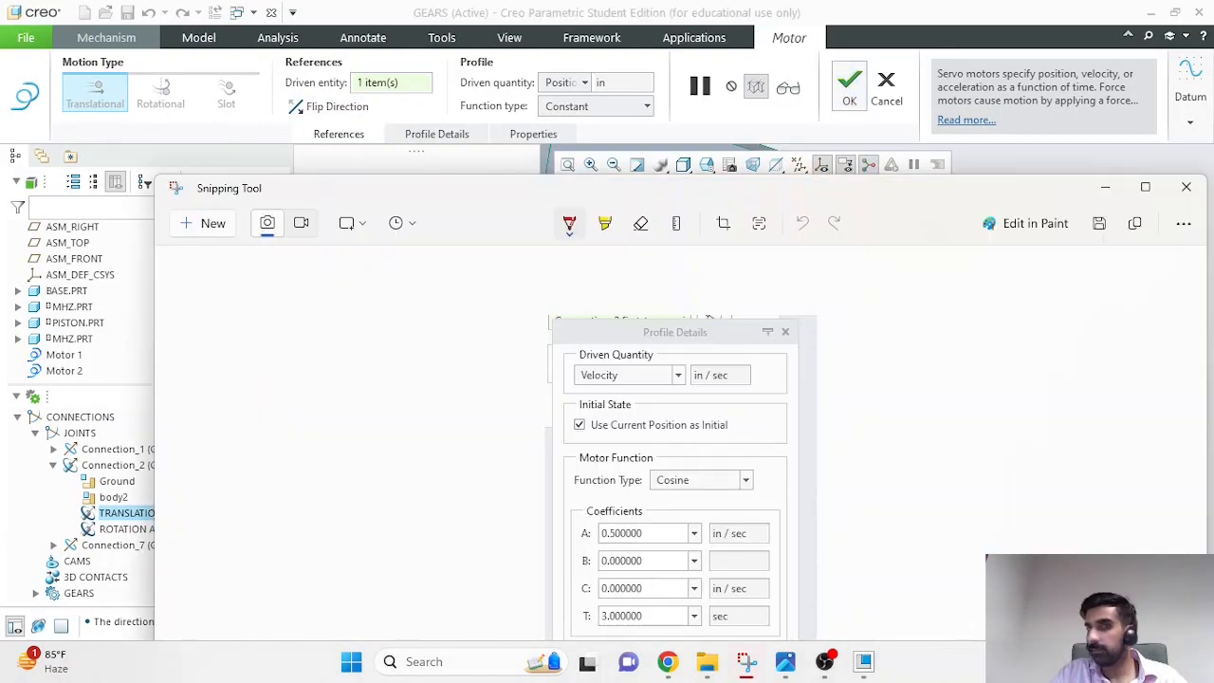
pyautogui.moveTo(718, 199); pyautogui.dragTo(1213, 214)
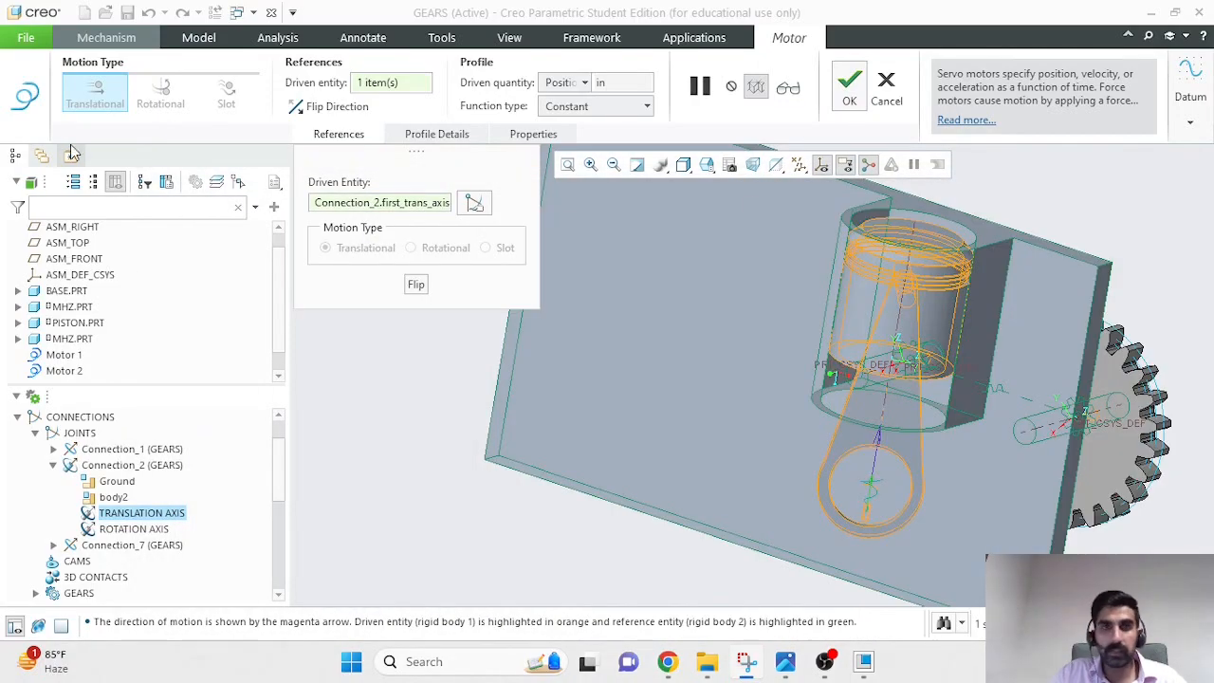
pyautogui.click(443, 136)
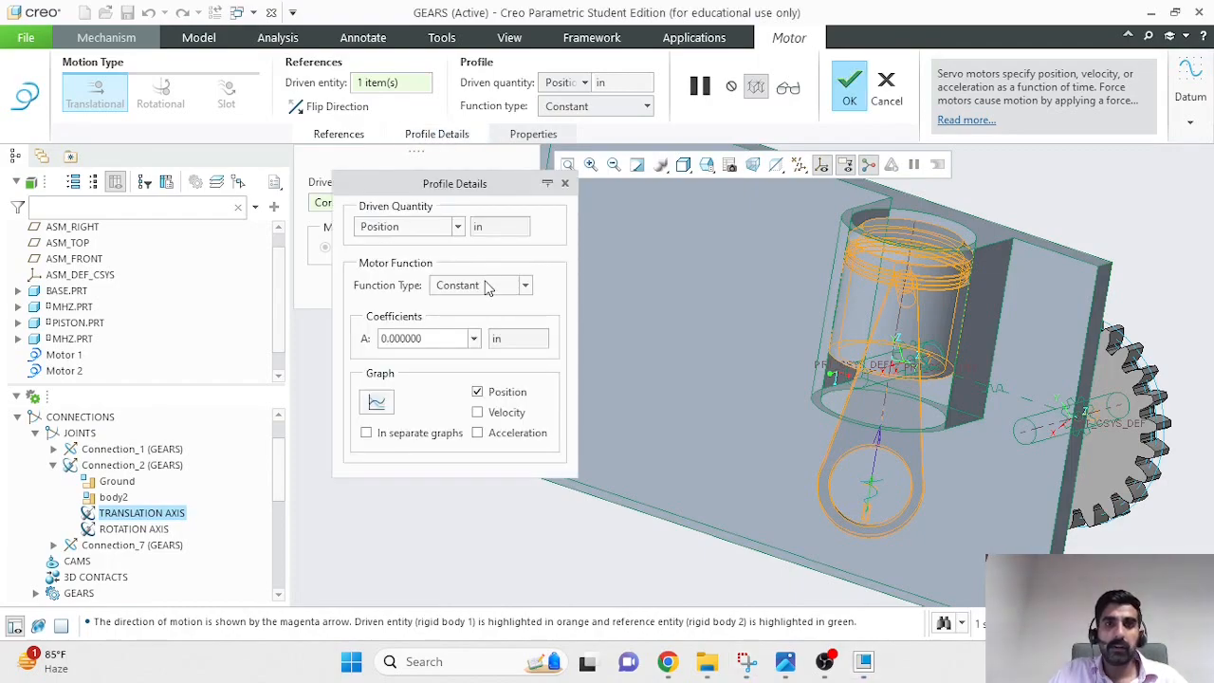
pyautogui.click(561, 82)
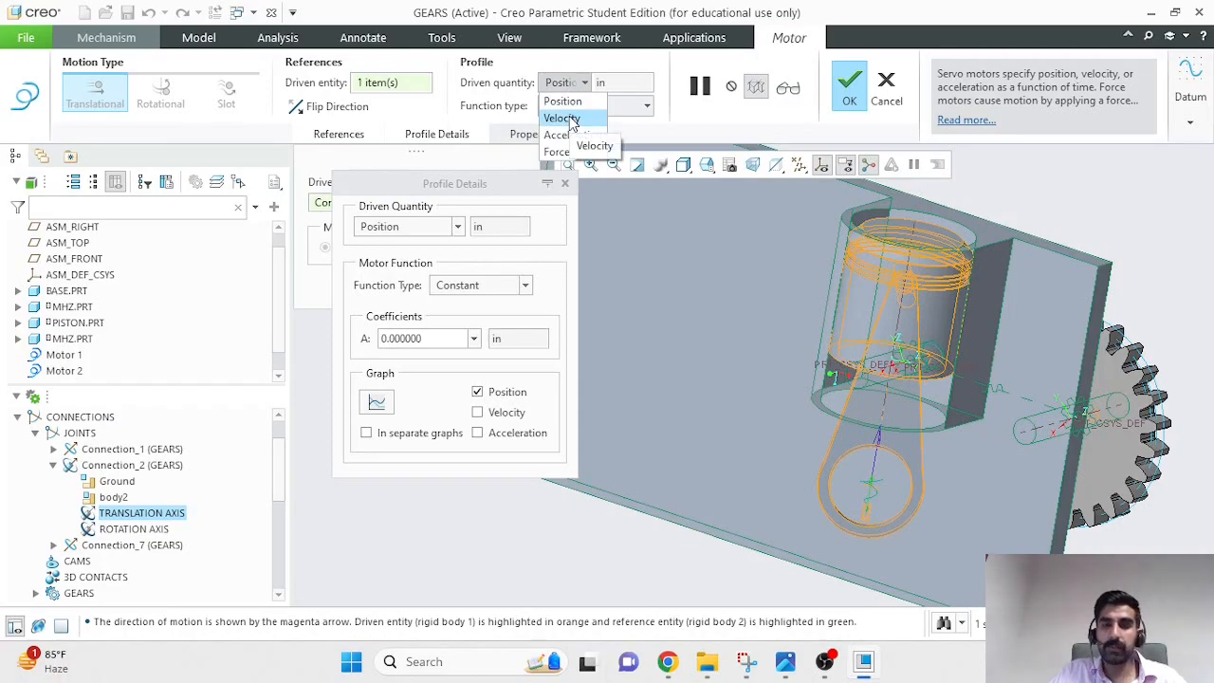
pyautogui.click(562, 117)
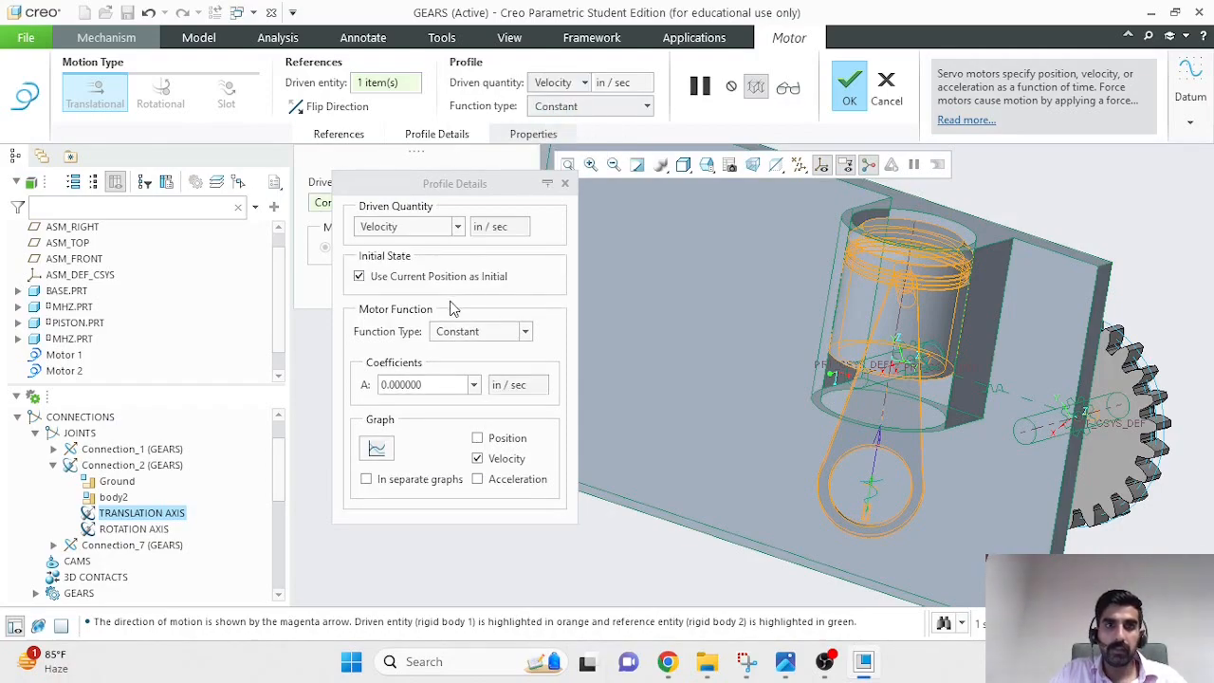
pyautogui.click(497, 334)
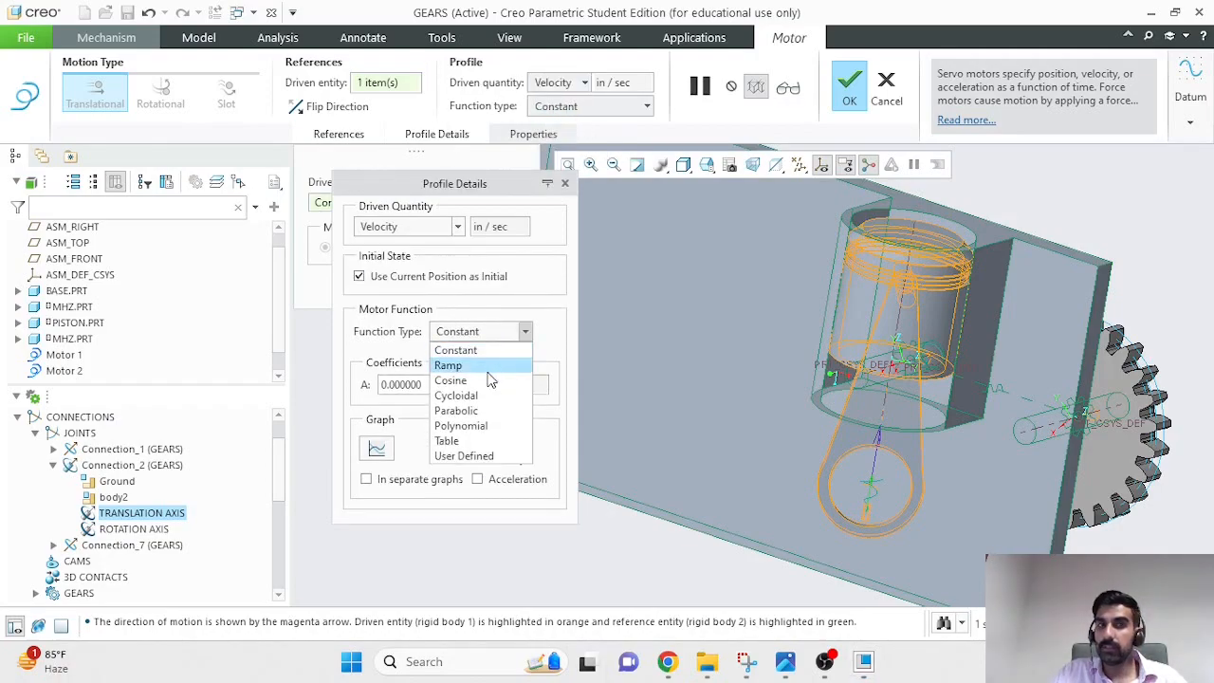
pyautogui.click(490, 380)
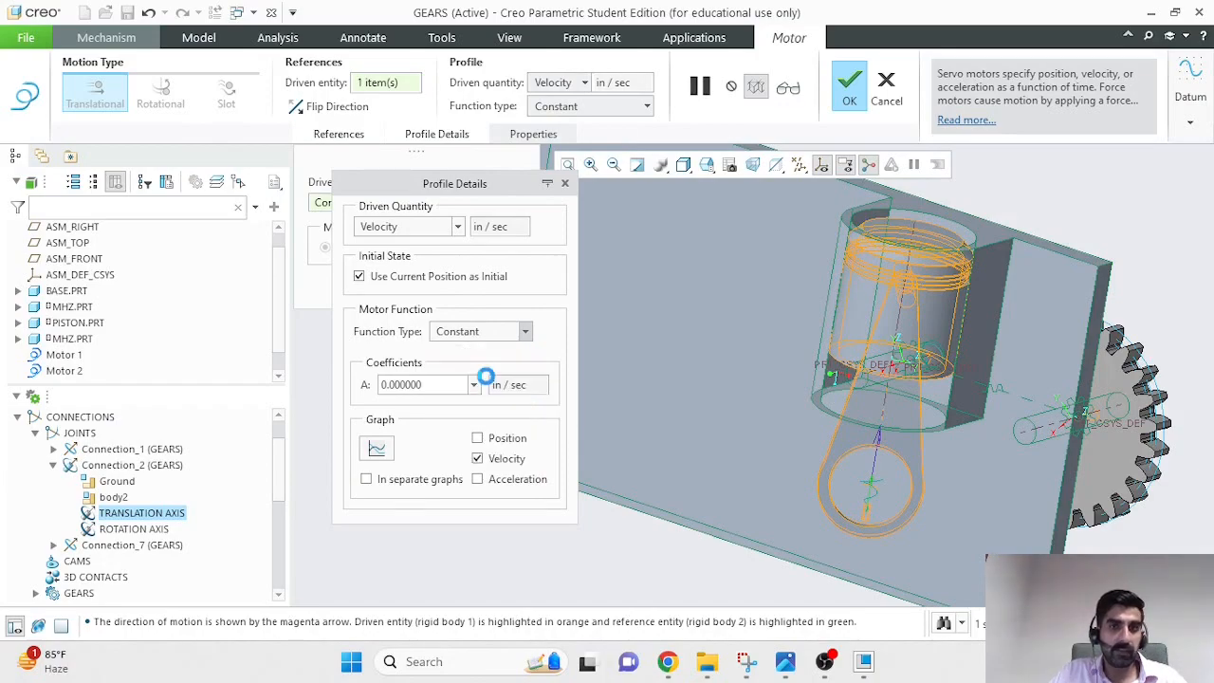
# Consult the Functions.jpg reference, set the cosine coefficients A to 0.5 in/sec and T to 3.5 sec, and accept the piston motor.
pyautogui.click(785, 662)
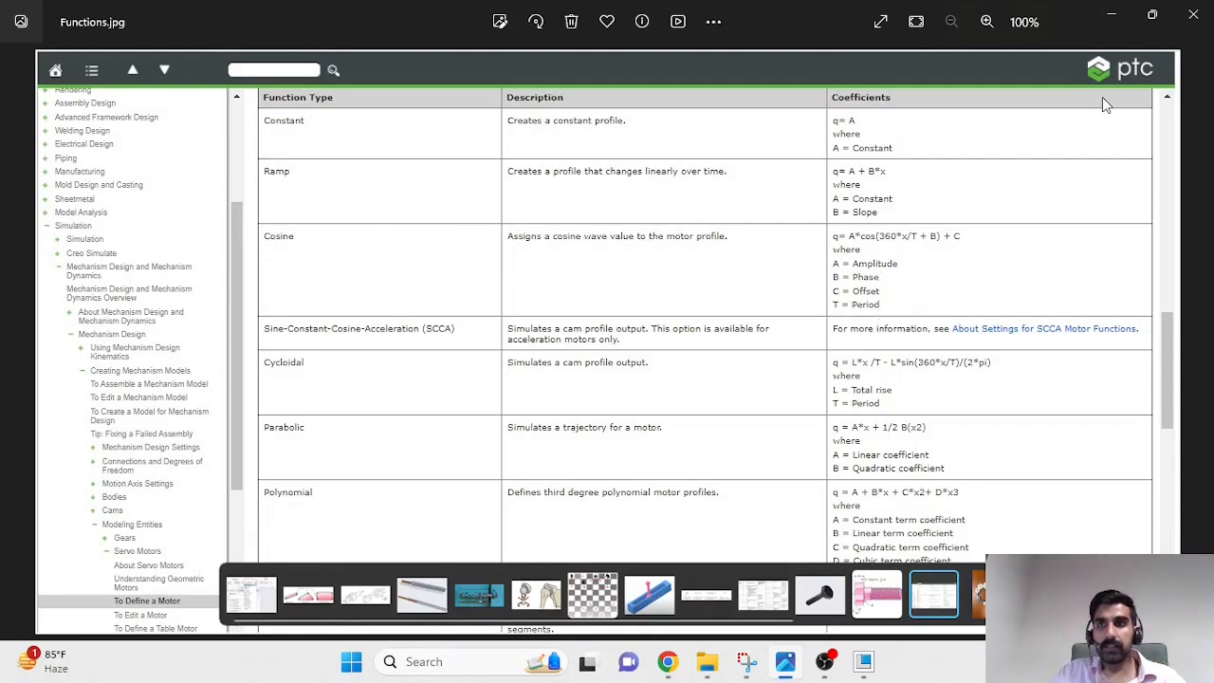
pyautogui.click(1108, 21)
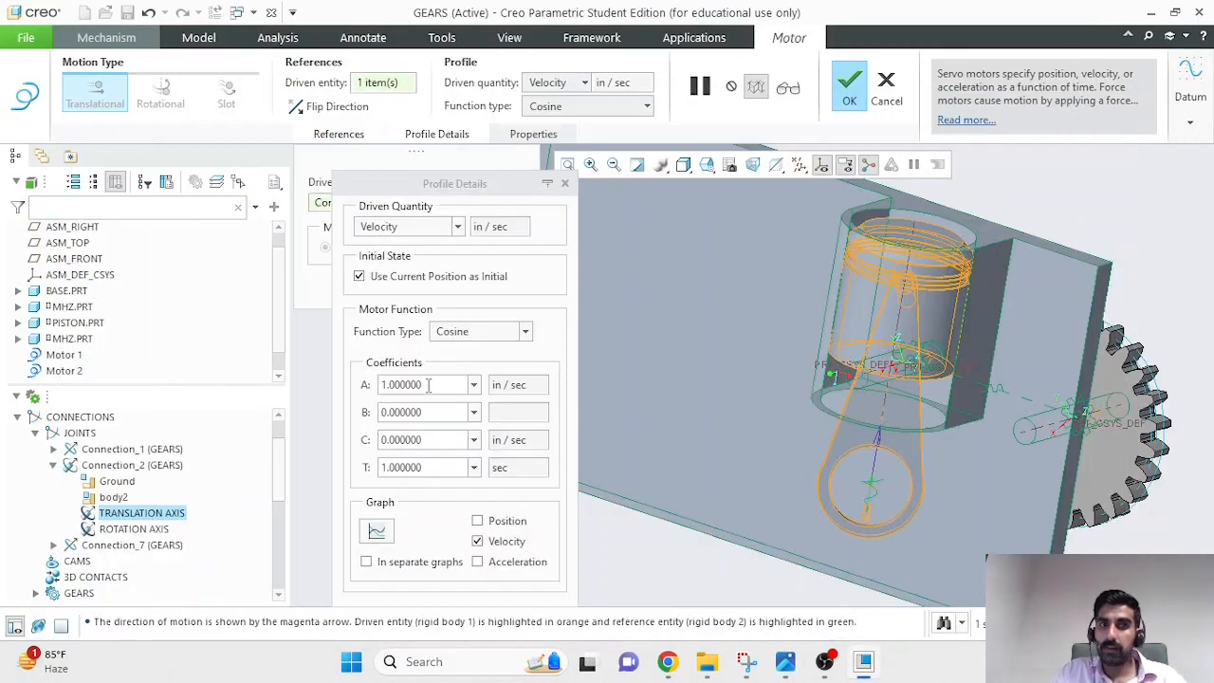
pyautogui.doubleClick(428, 384)
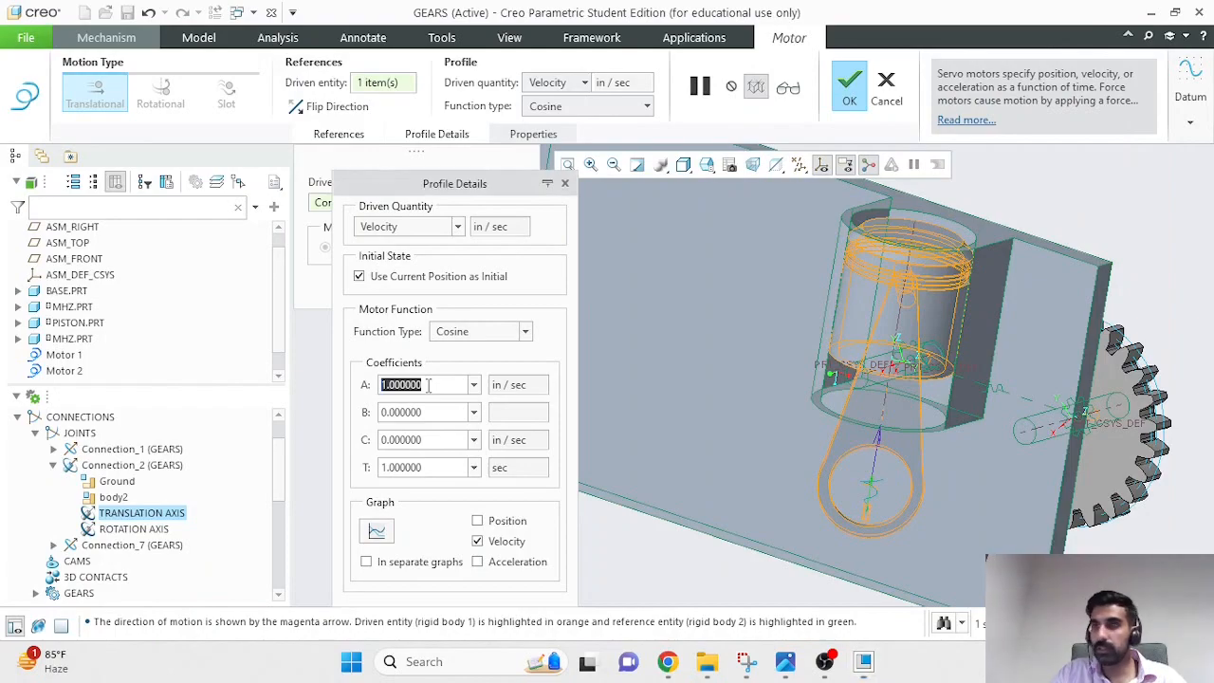
pyautogui.write('0.5')
pyautogui.doubleClick(445, 468)
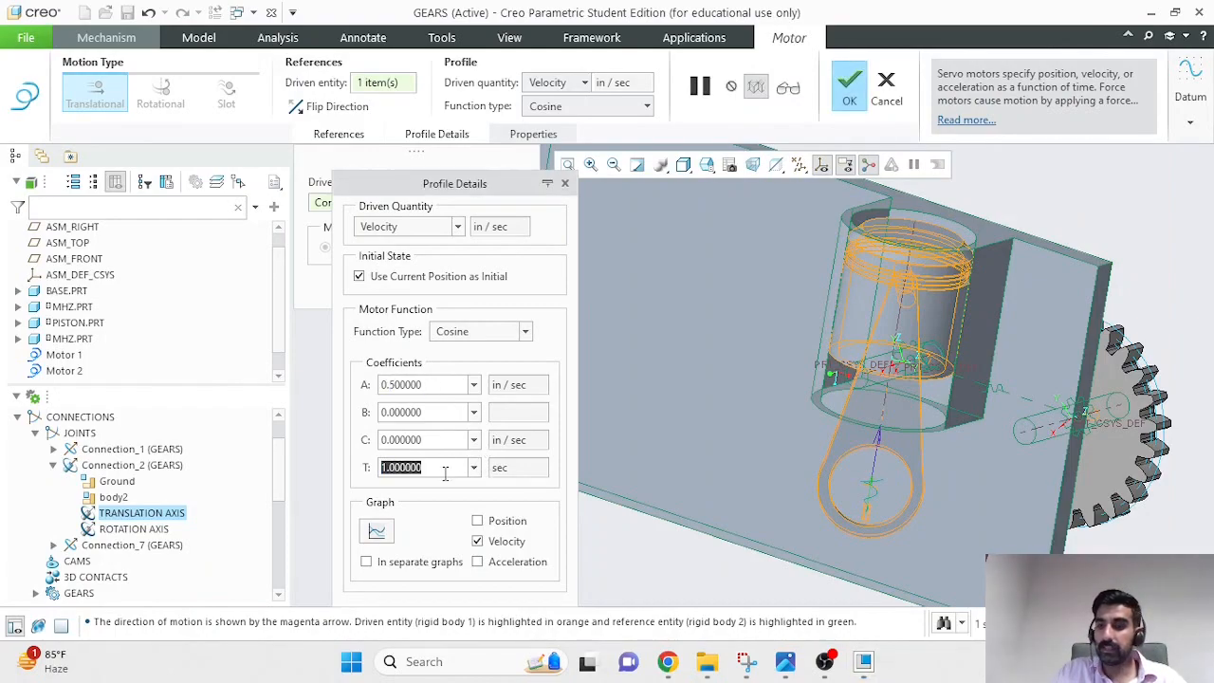
pyautogui.write('3.5')
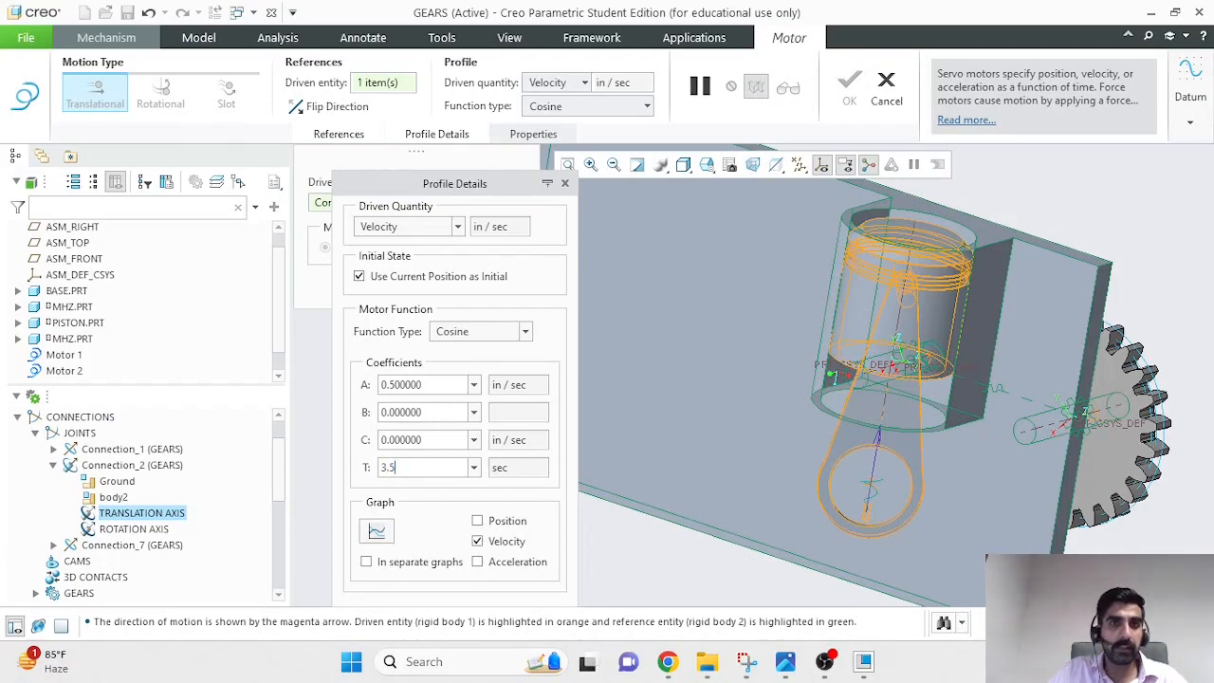
pyautogui.click(657, 553)
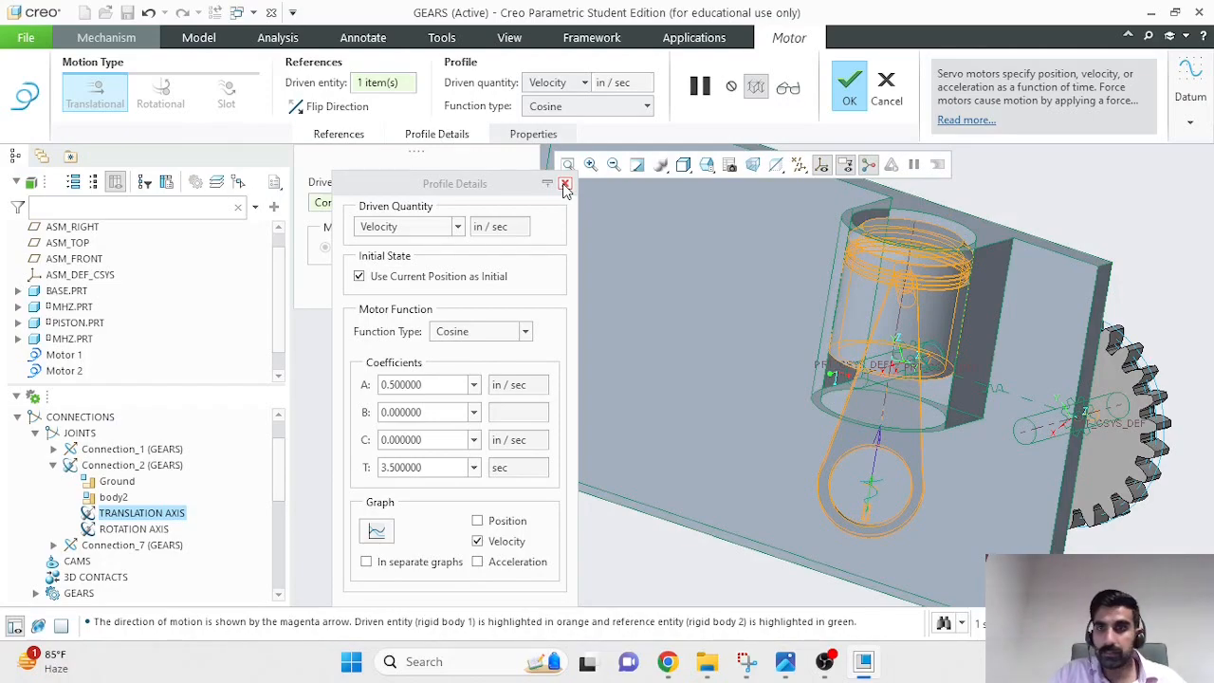
pyautogui.click(564, 184)
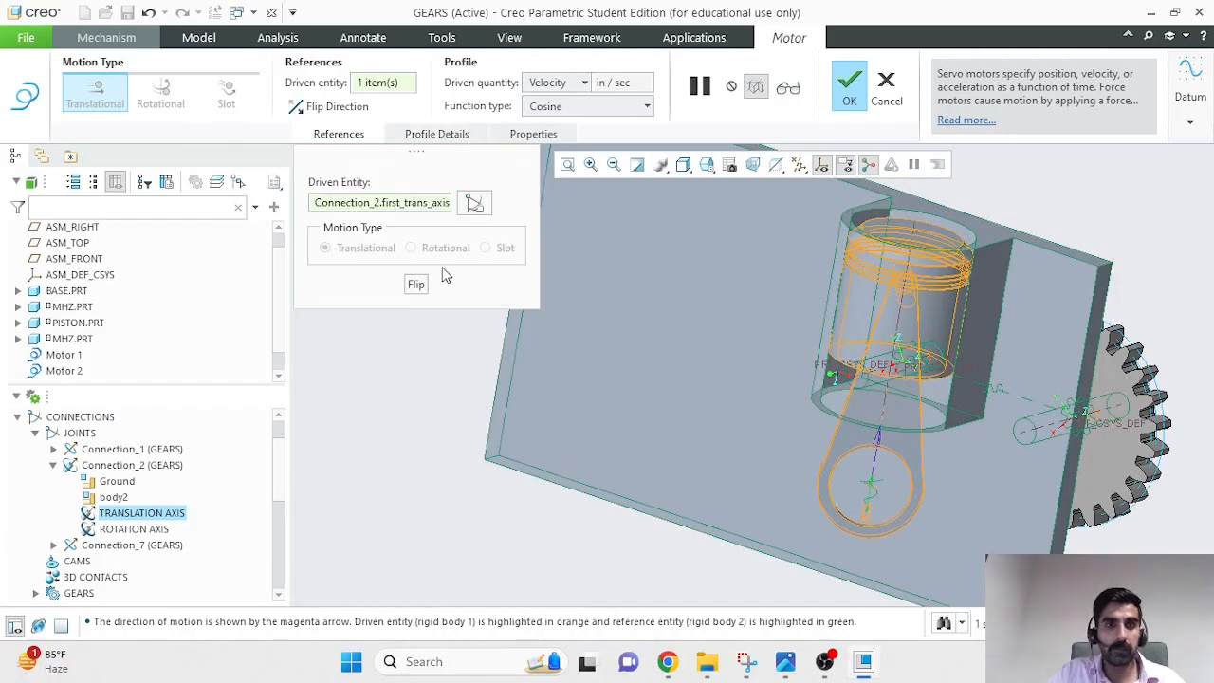
pyautogui.click(848, 81)
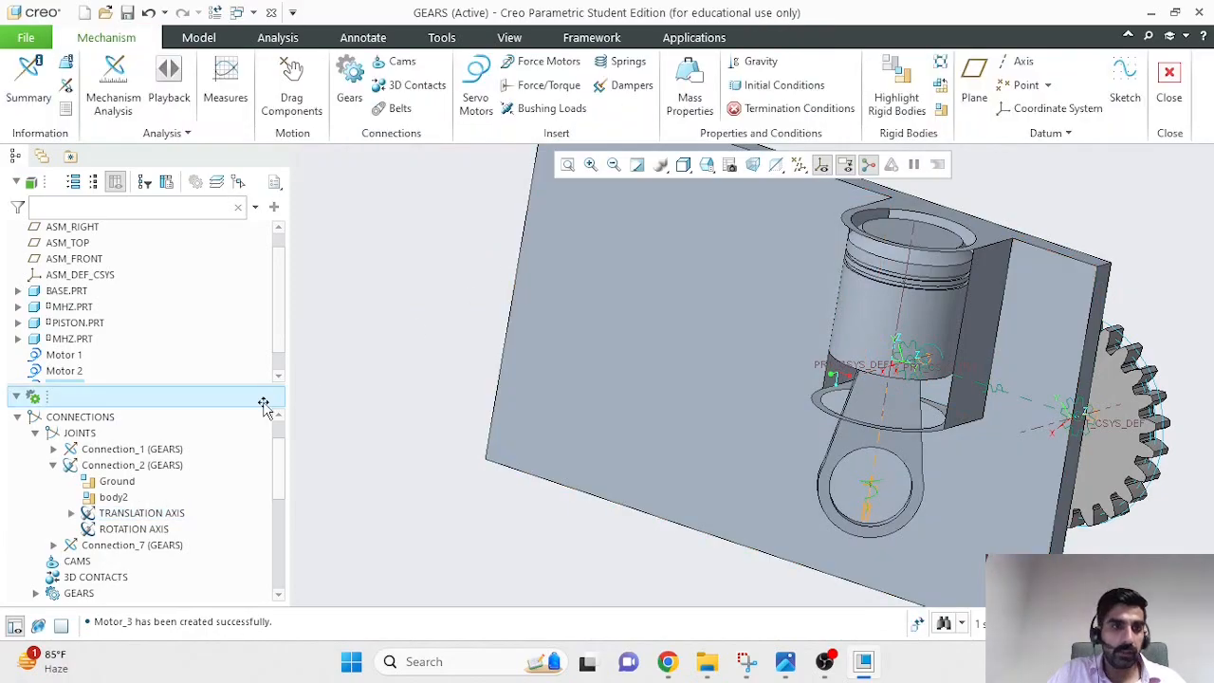
# Start a new mechanism analysis with an end time of 5 and a frame rate of 50.
pyautogui.scroll(-2, 156, 472)
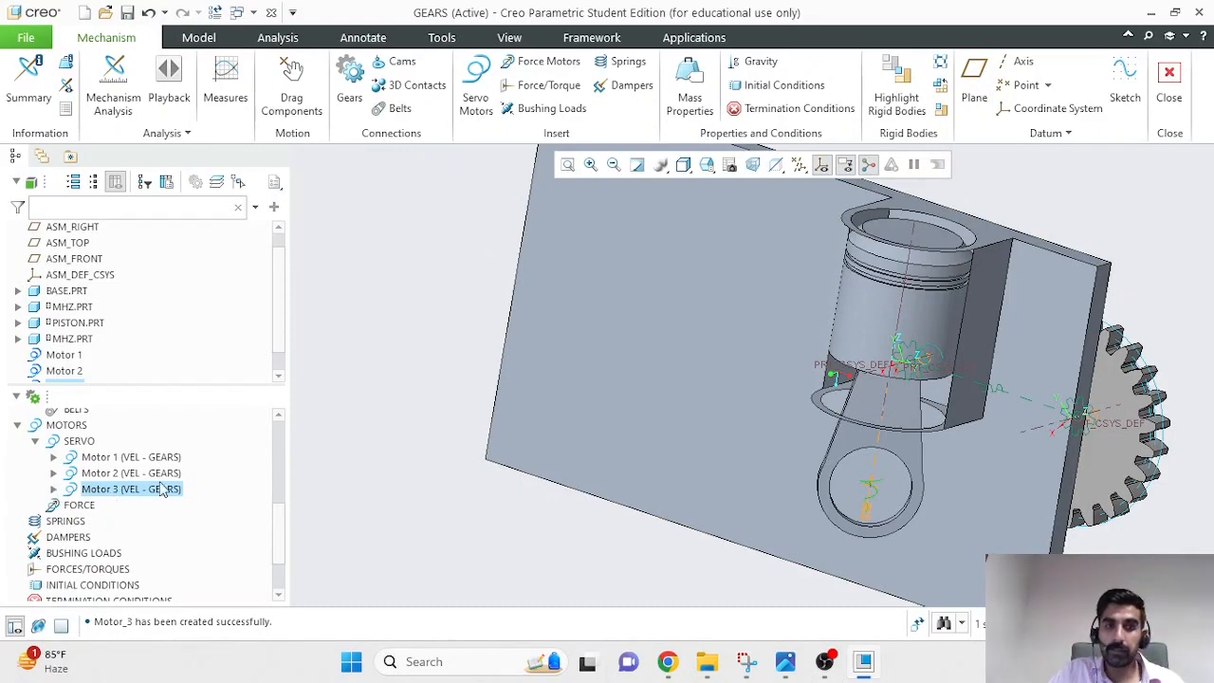
pyautogui.scroll(-1, 208, 502)
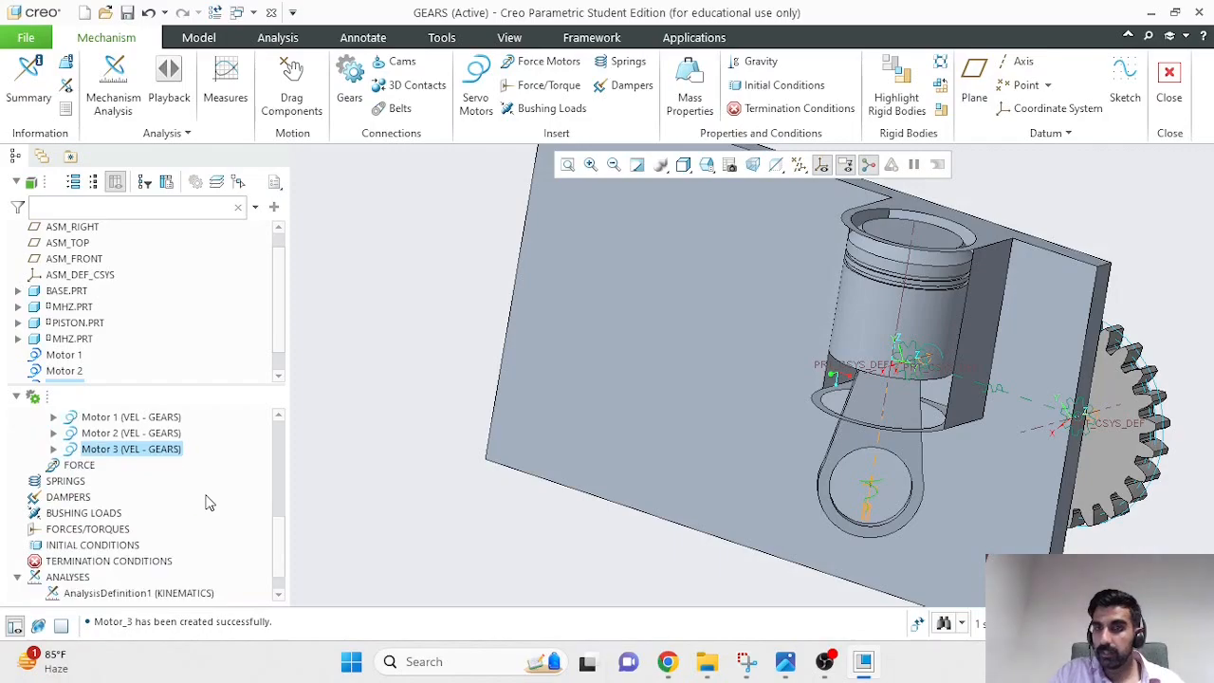
pyautogui.scroll(-1, 209, 503)
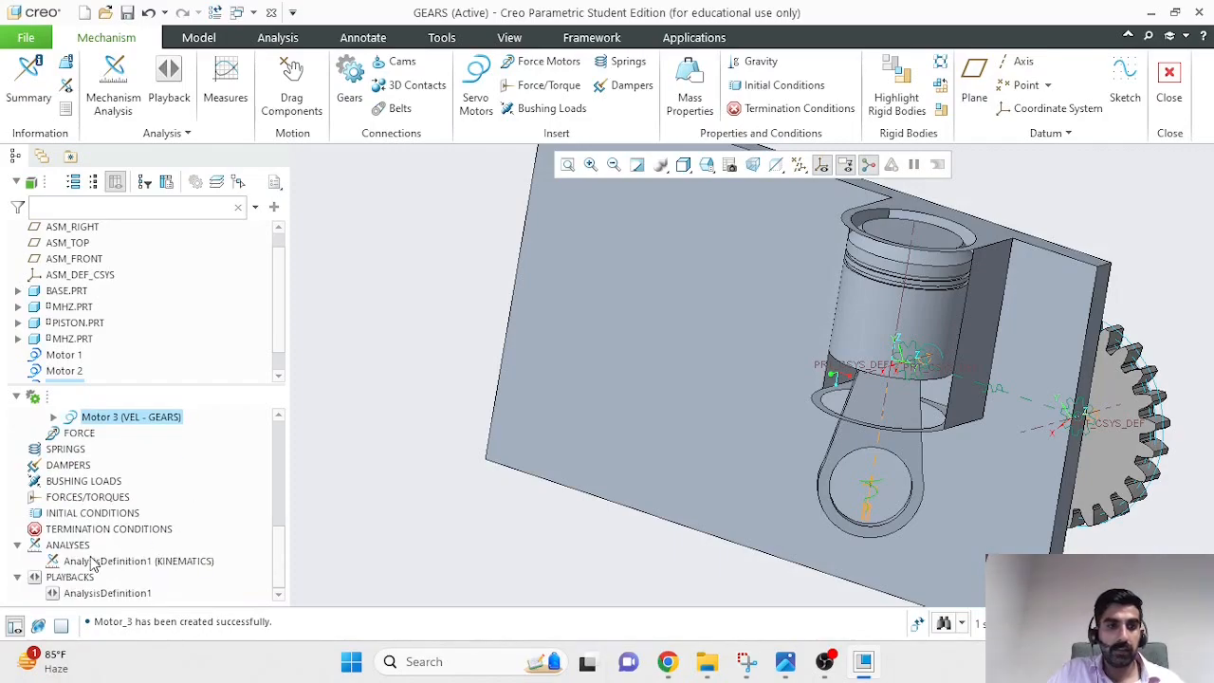
pyautogui.click(112, 99)
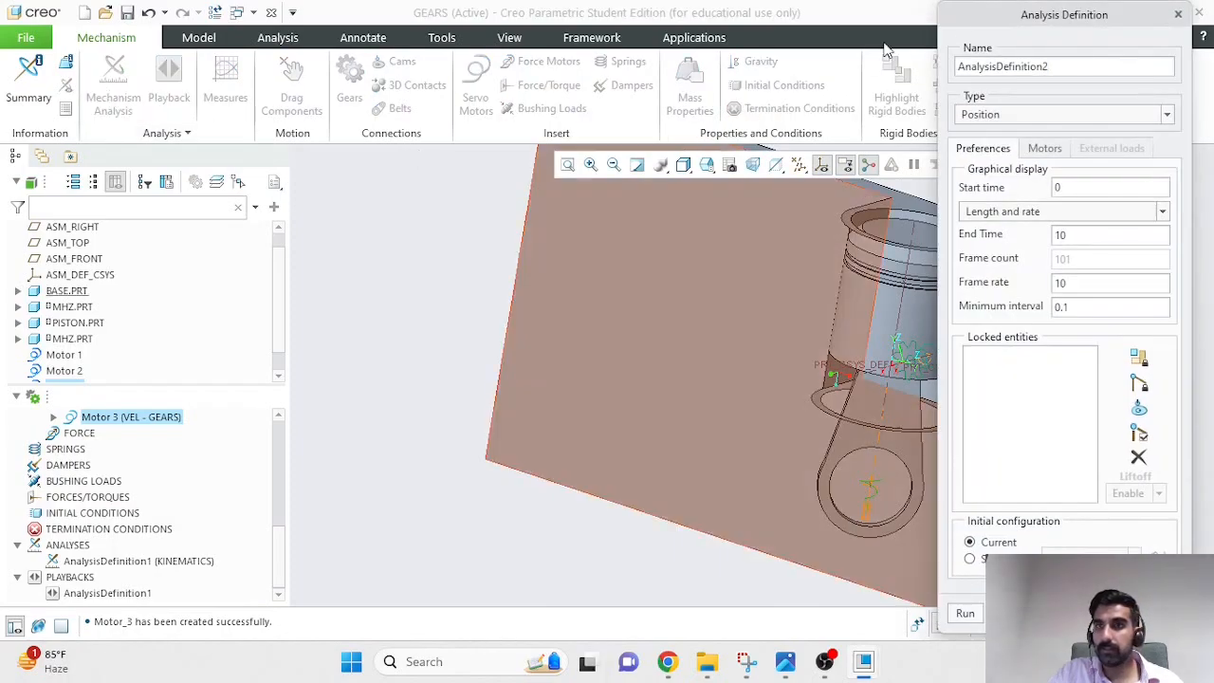
pyautogui.moveTo(977, 19); pyautogui.dragTo(270, 53)
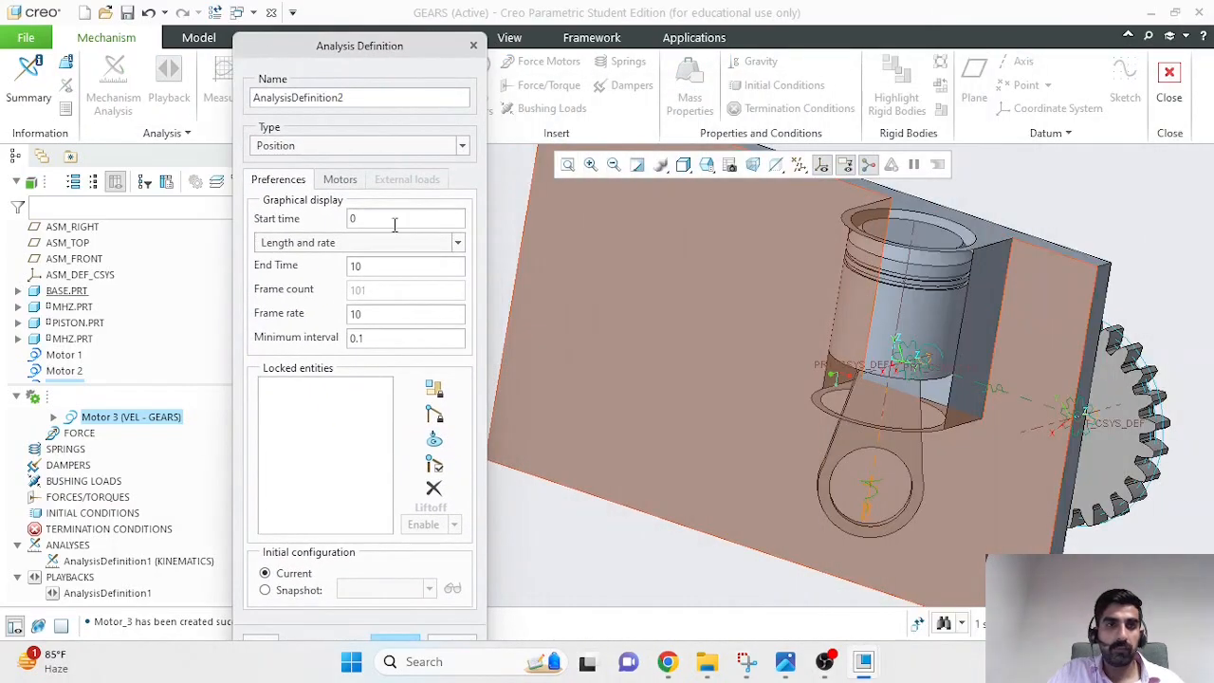
pyautogui.moveTo(394, 267); pyautogui.dragTo(327, 266)
pyautogui.write('5')
pyautogui.moveTo(392, 313); pyautogui.dragTo(332, 314)
pyautogui.write('50')
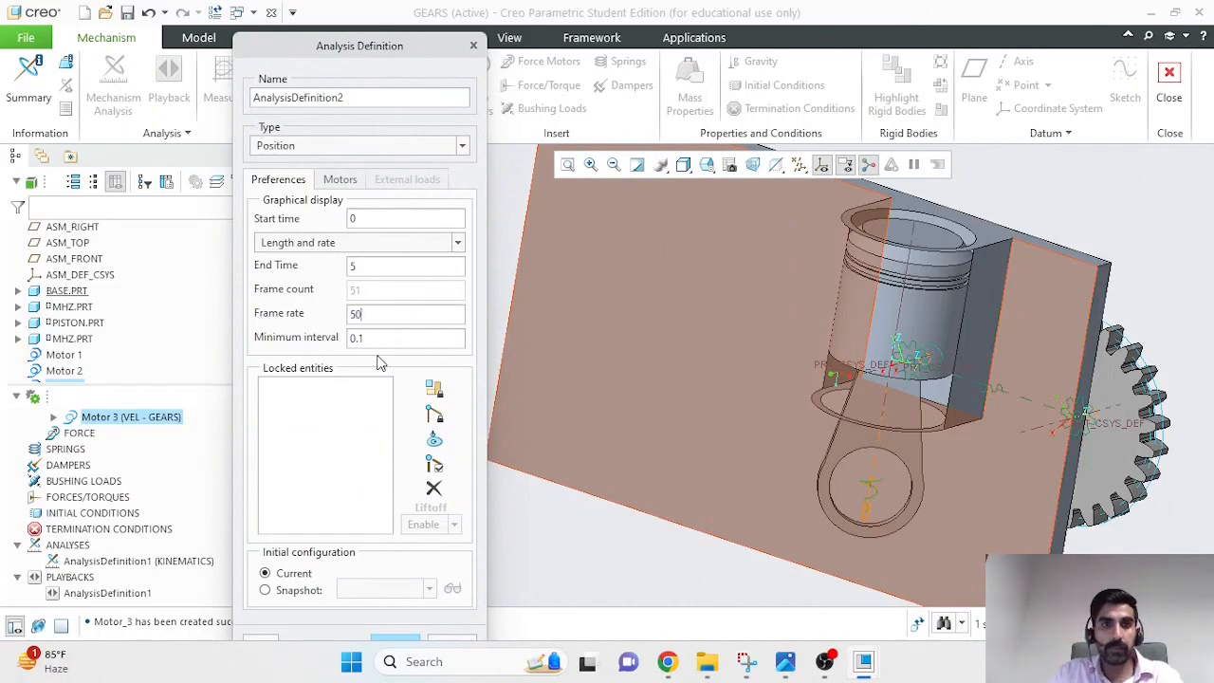
# Remove Motor 1 and Motor 2 from AnalysisDefinition2 so that only Motor 3 drives it, and accept the analysis.
pyautogui.click(339, 179)
pyautogui.click(422, 230)
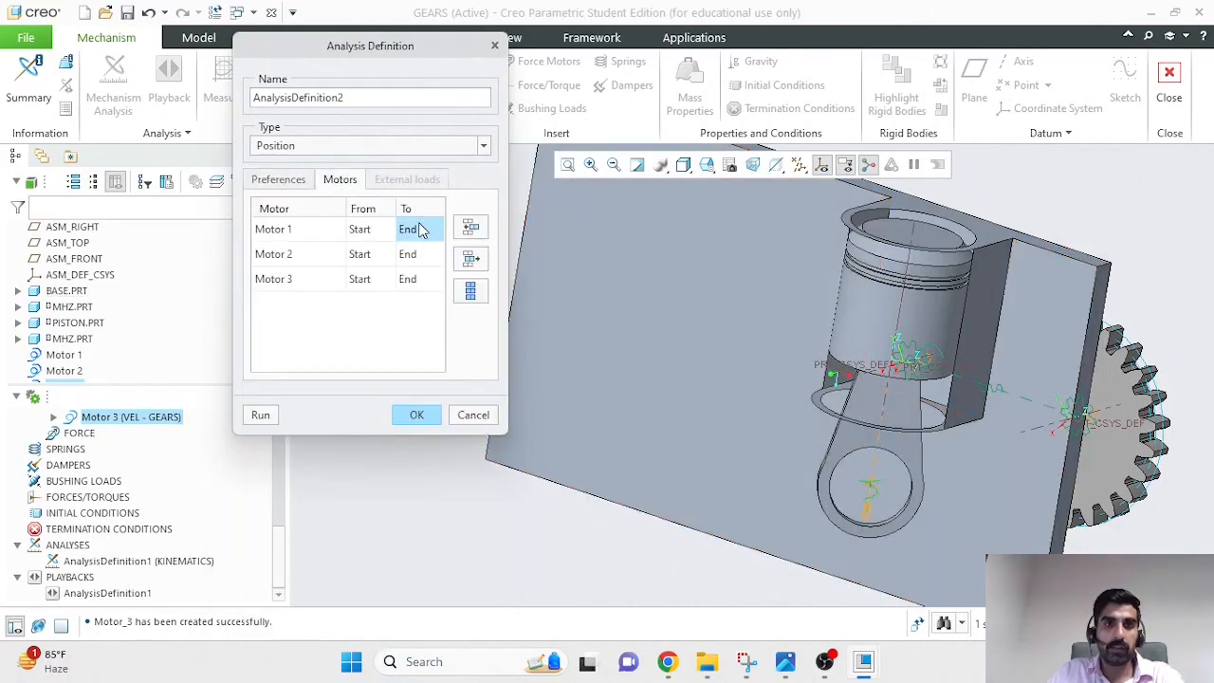
pyautogui.click(466, 260)
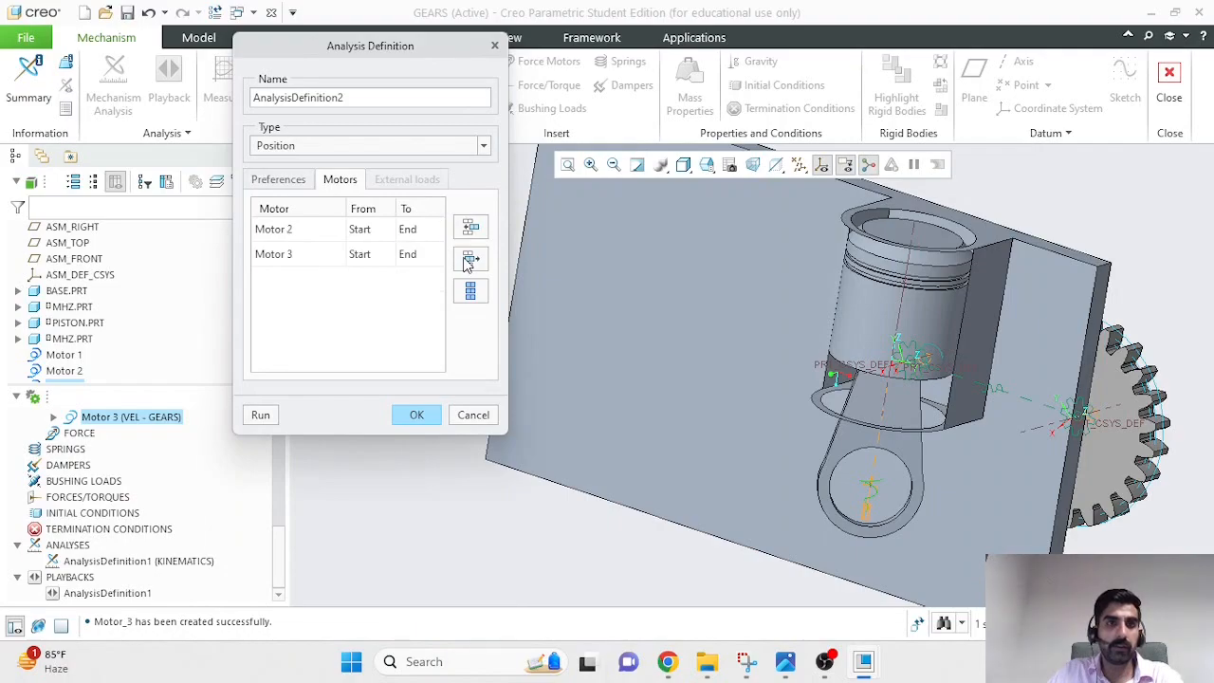
pyautogui.click(392, 228)
pyautogui.click(469, 259)
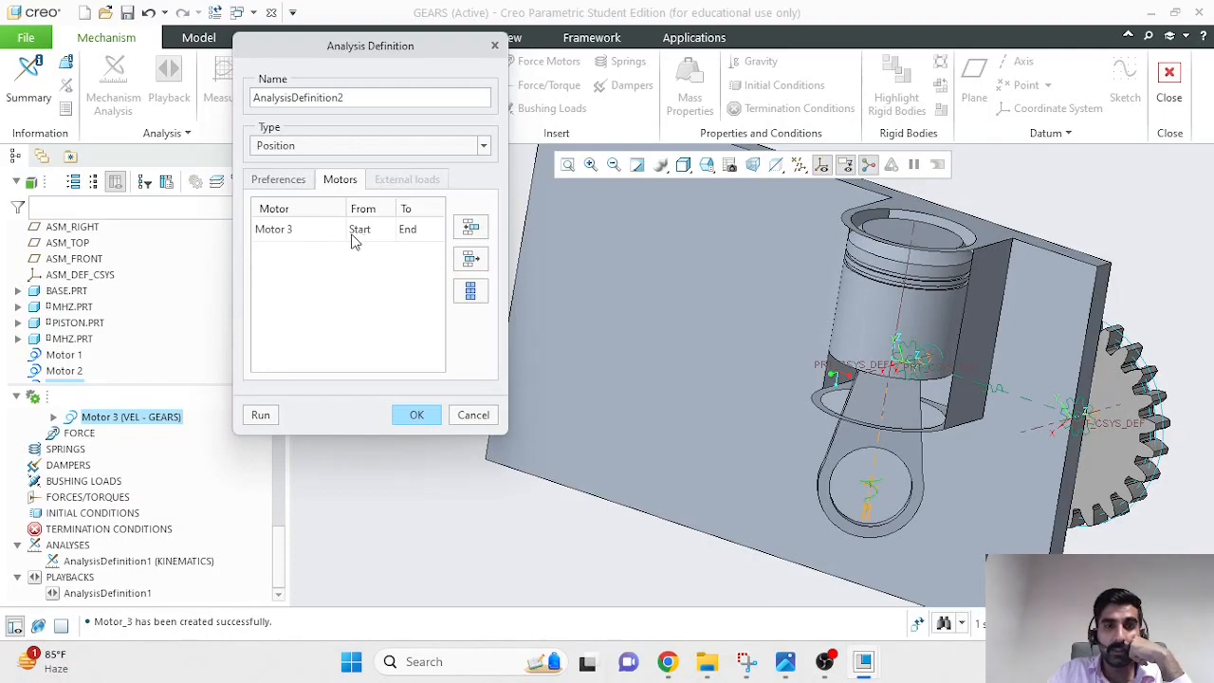
pyautogui.click(281, 179)
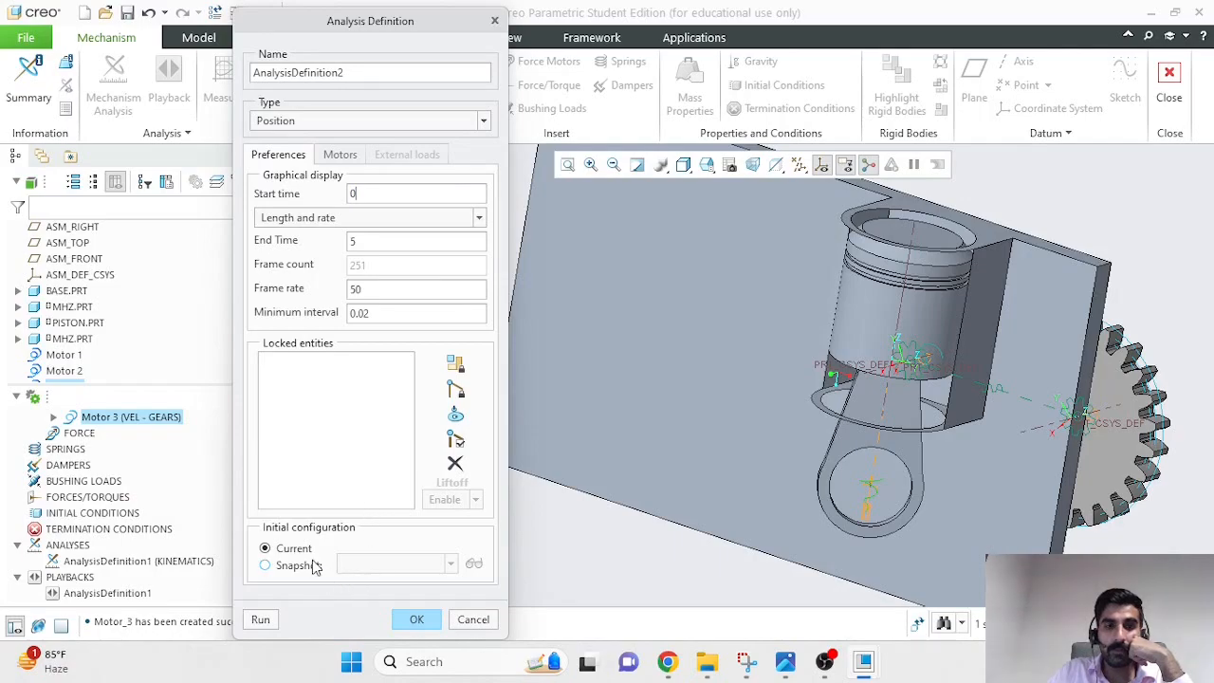
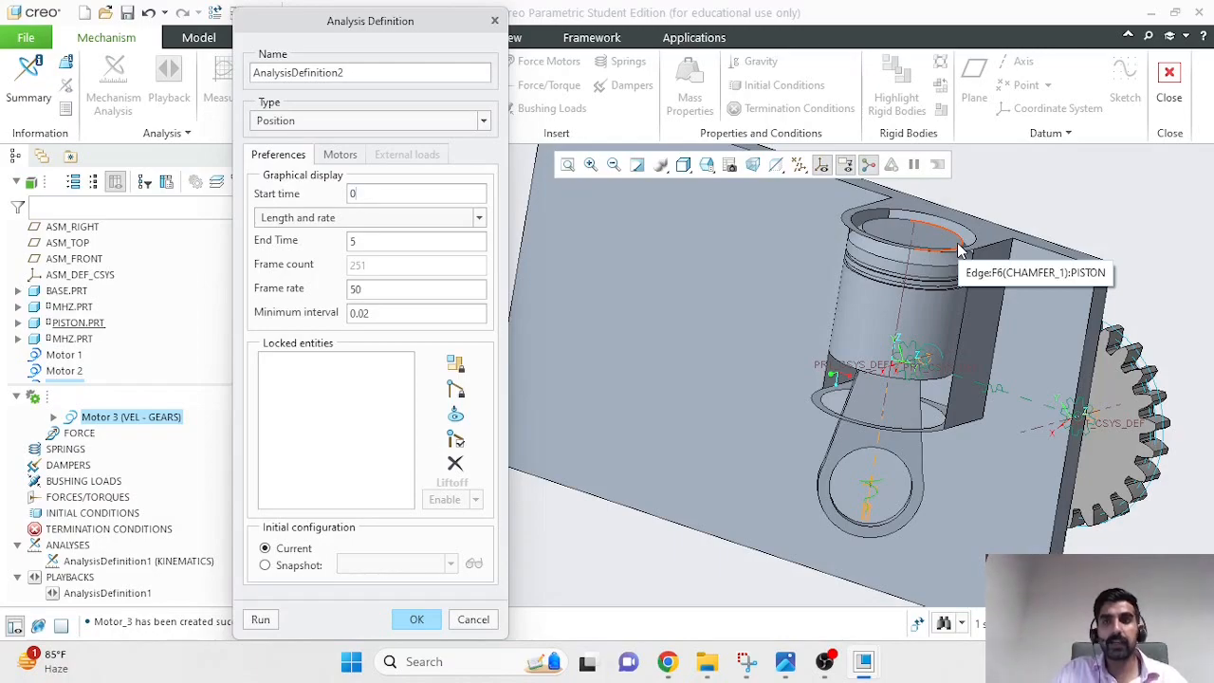
pyautogui.click(422, 620)
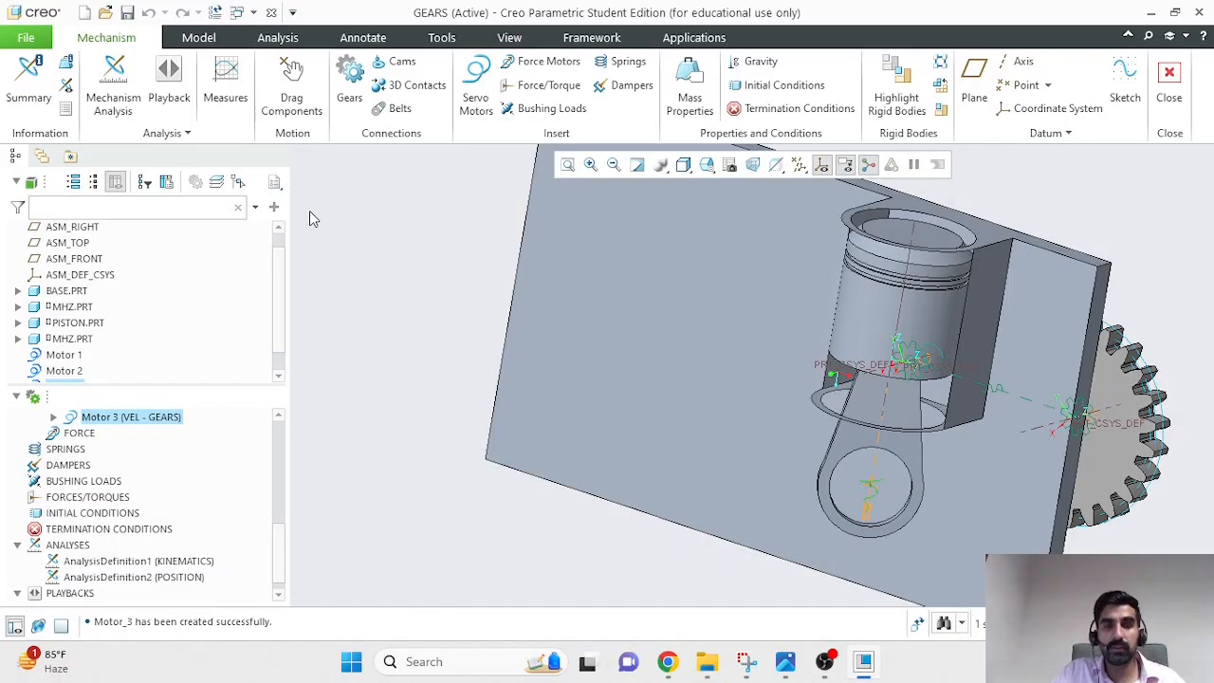
# Move the piston partway down its cylinder and take two snapshots of that position, entering the name PistonStart.
pyautogui.click(290, 83)
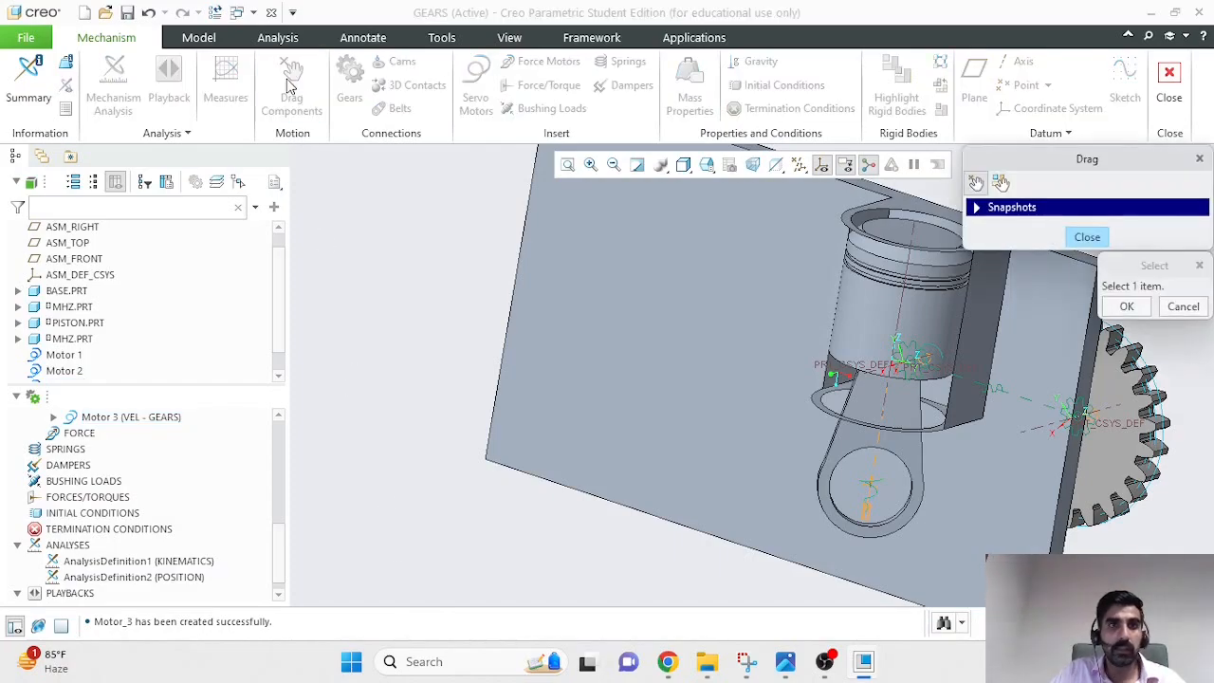
pyautogui.click(924, 250)
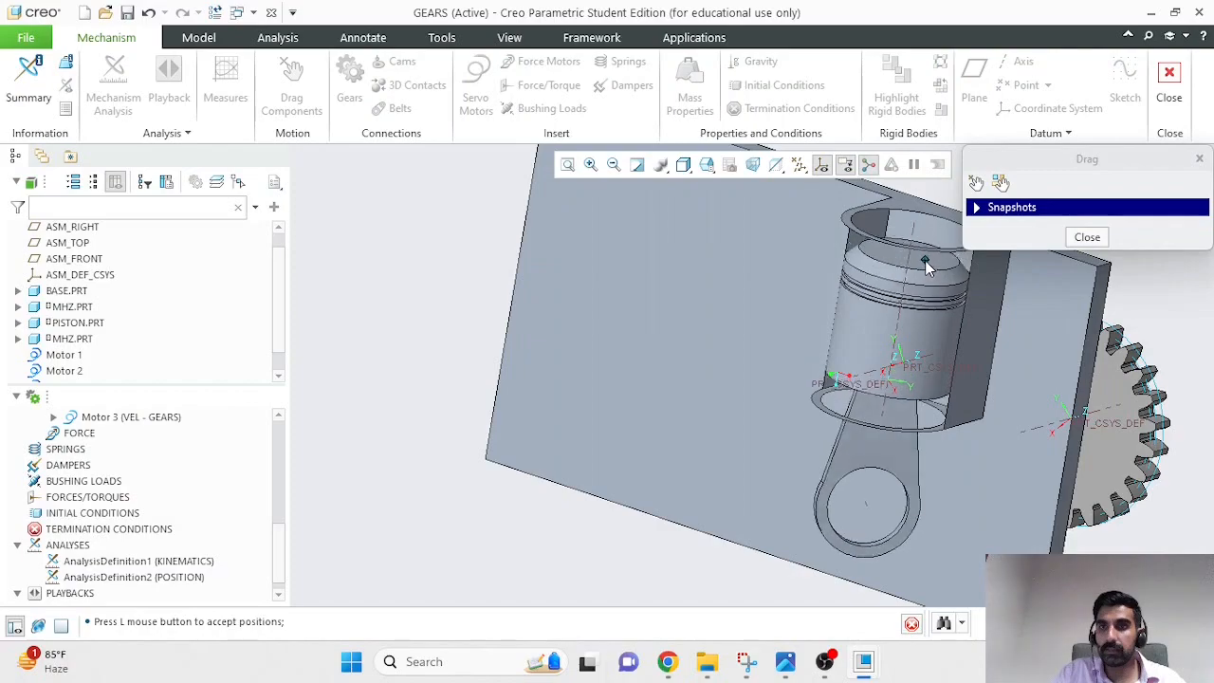
pyautogui.click(917, 315)
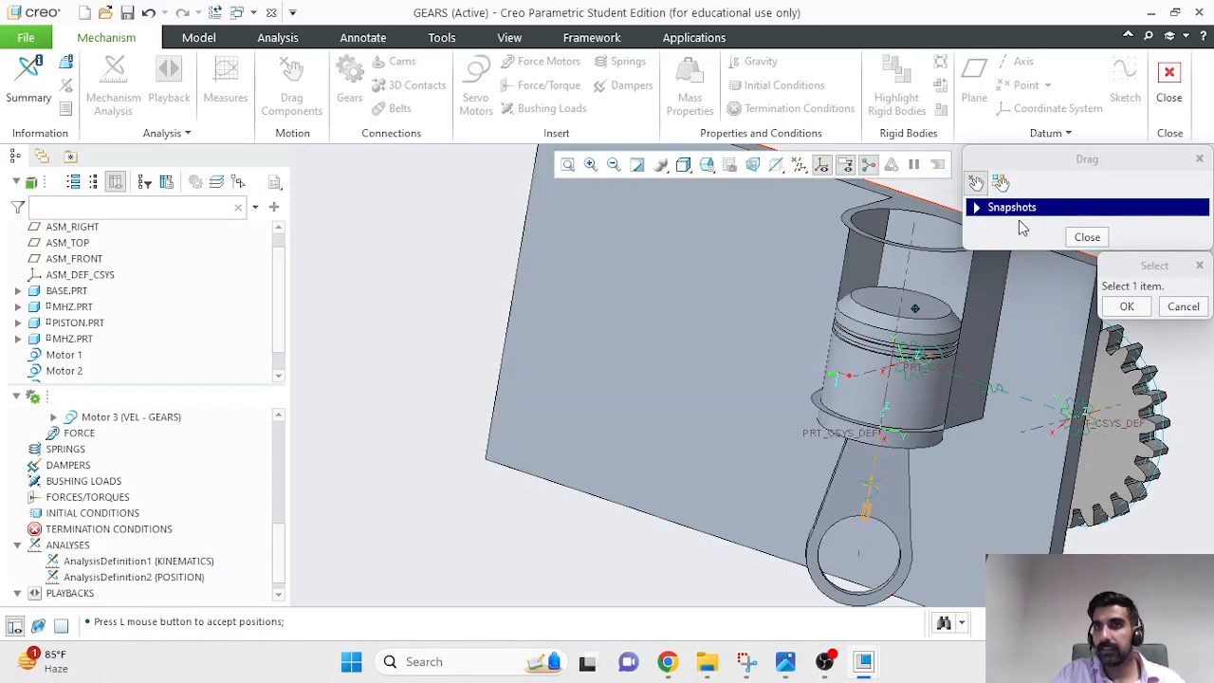
pyautogui.click(1013, 207)
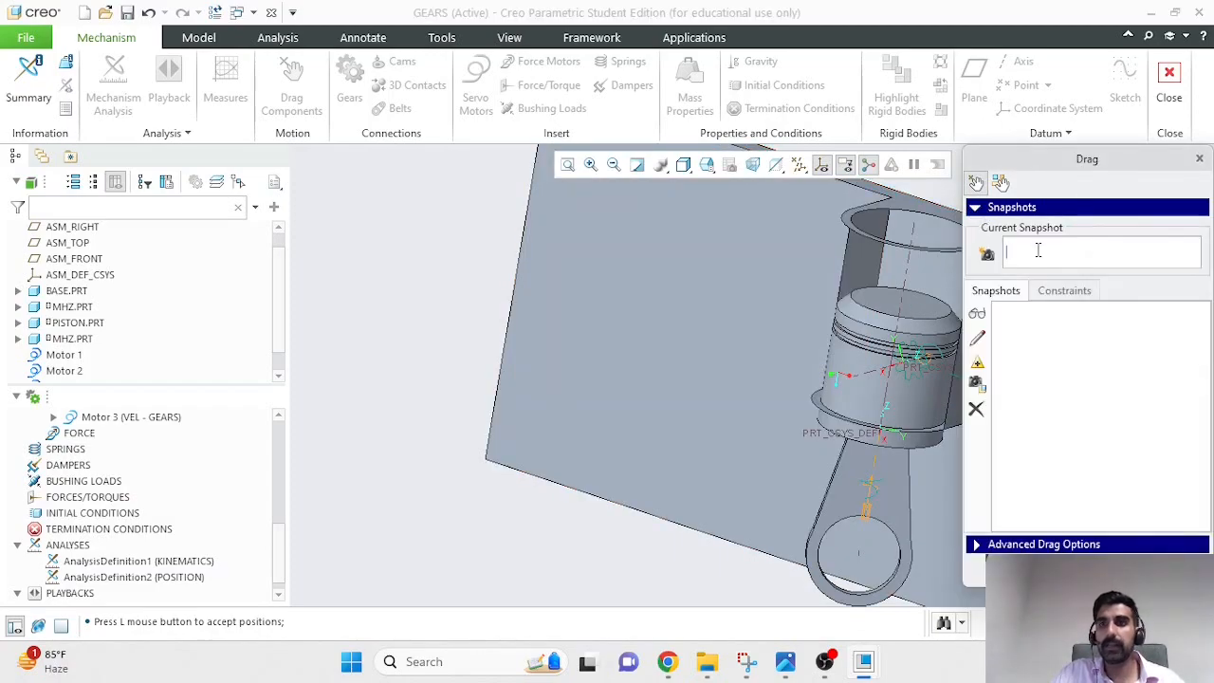
pyautogui.write('PistonStart')
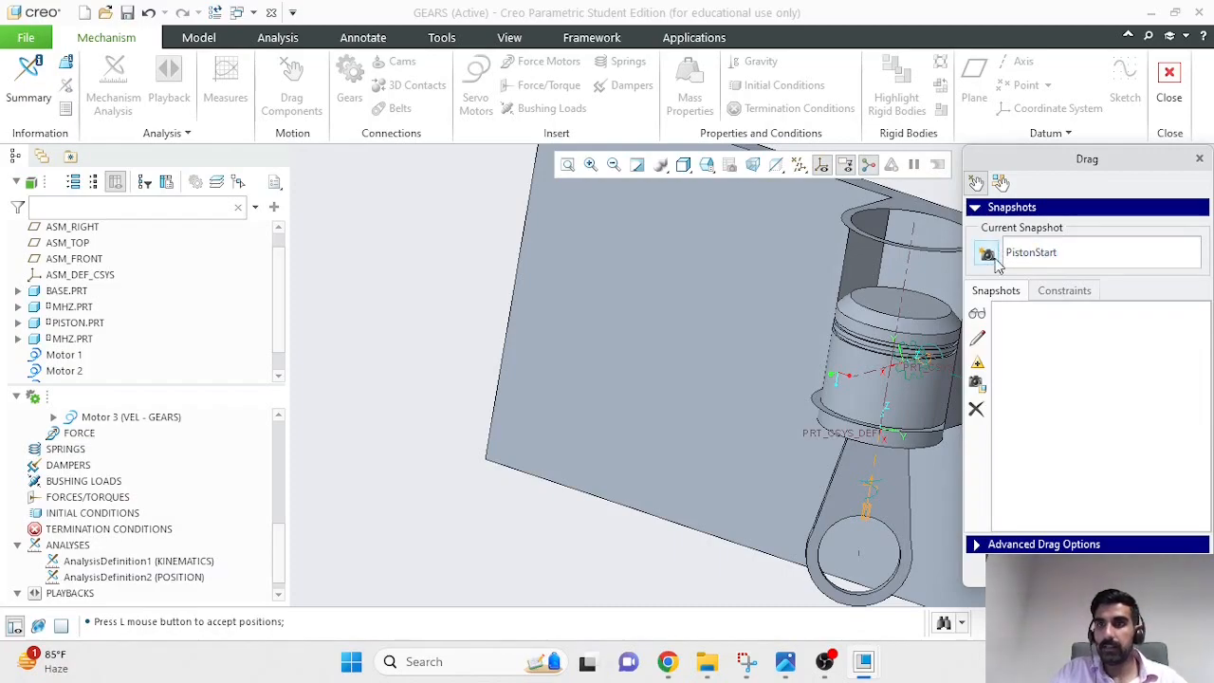
pyautogui.click(988, 254)
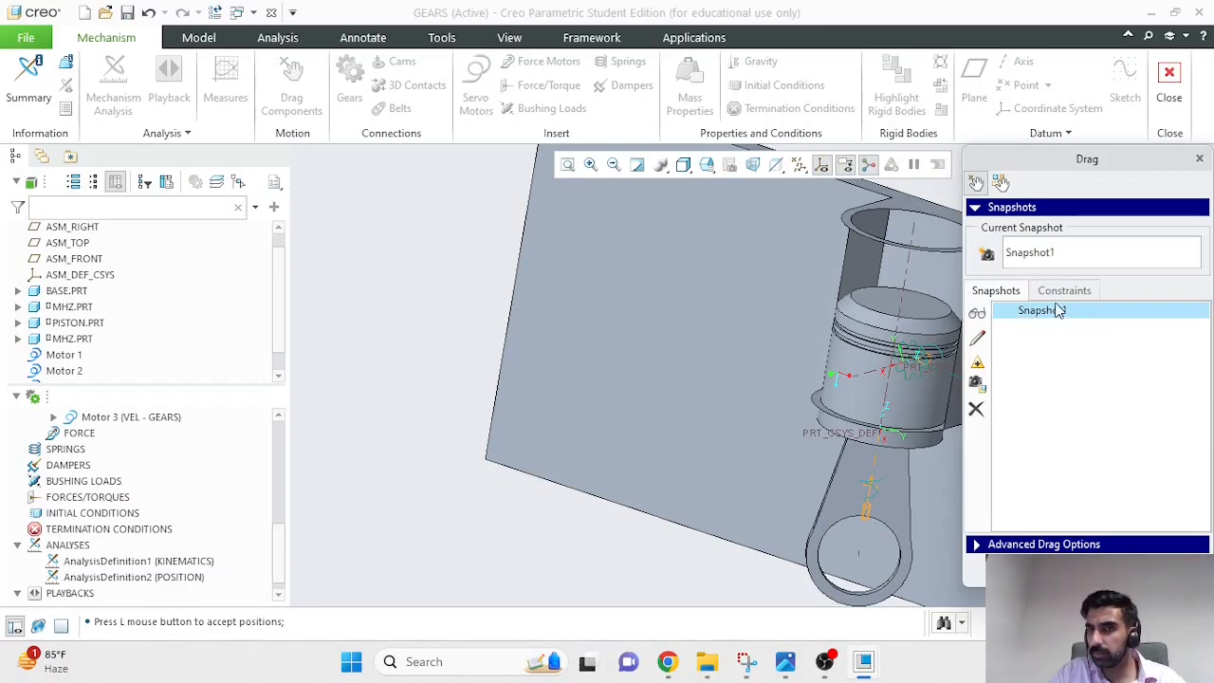
pyautogui.doubleClick(1053, 251)
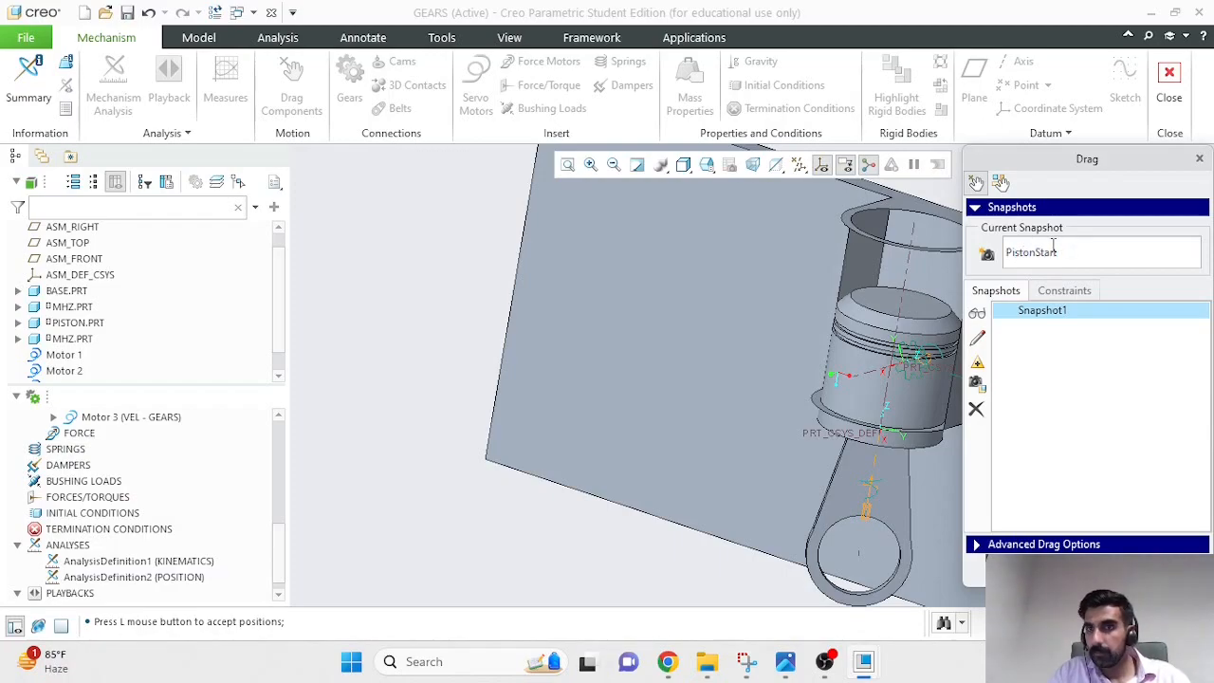
pyautogui.click(986, 254)
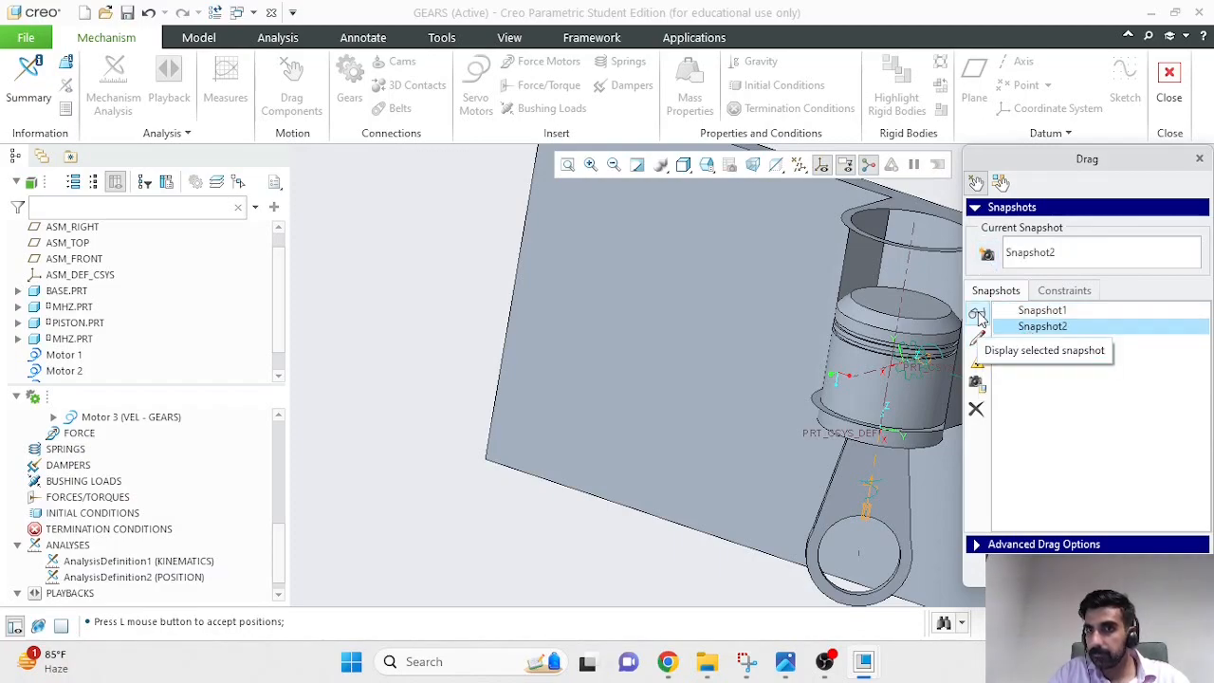
pyautogui.rightClick(1034, 334)
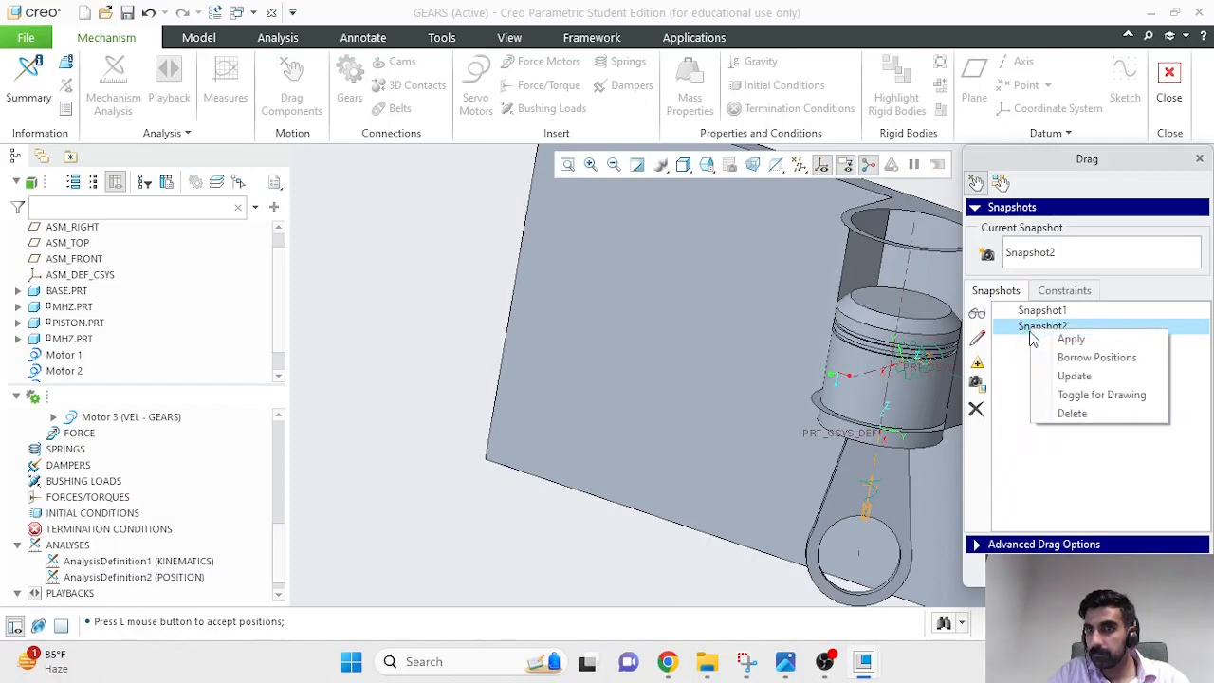
pyautogui.click(982, 342)
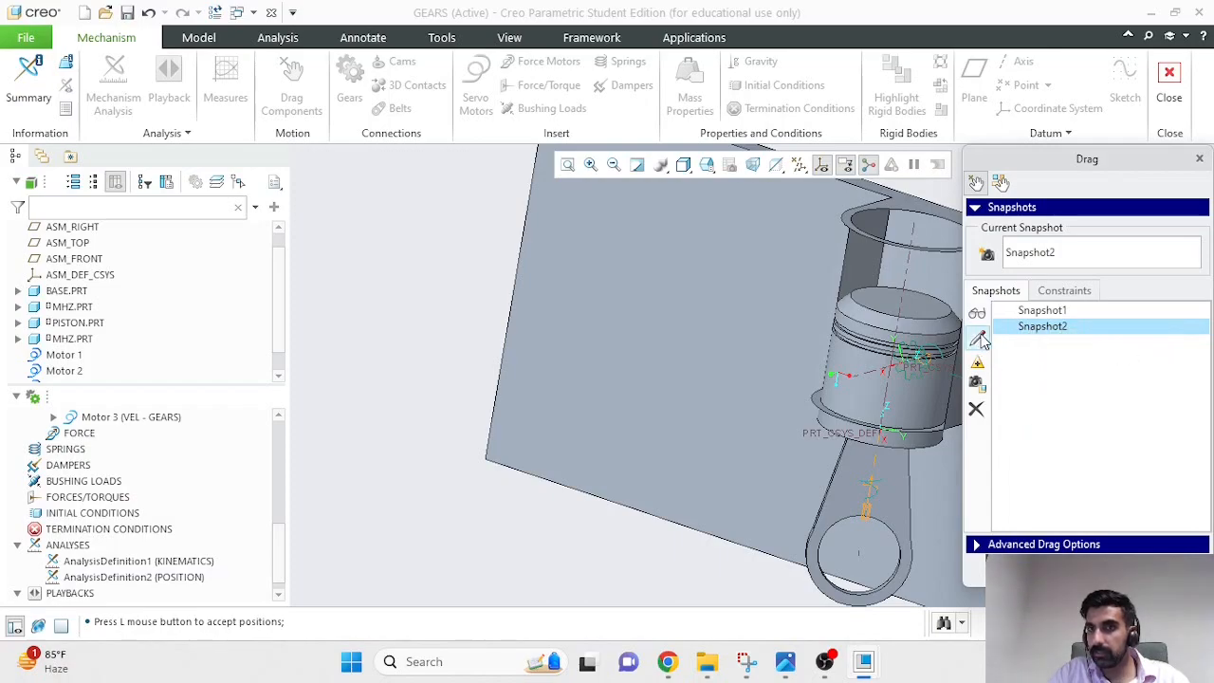
pyautogui.click(978, 341)
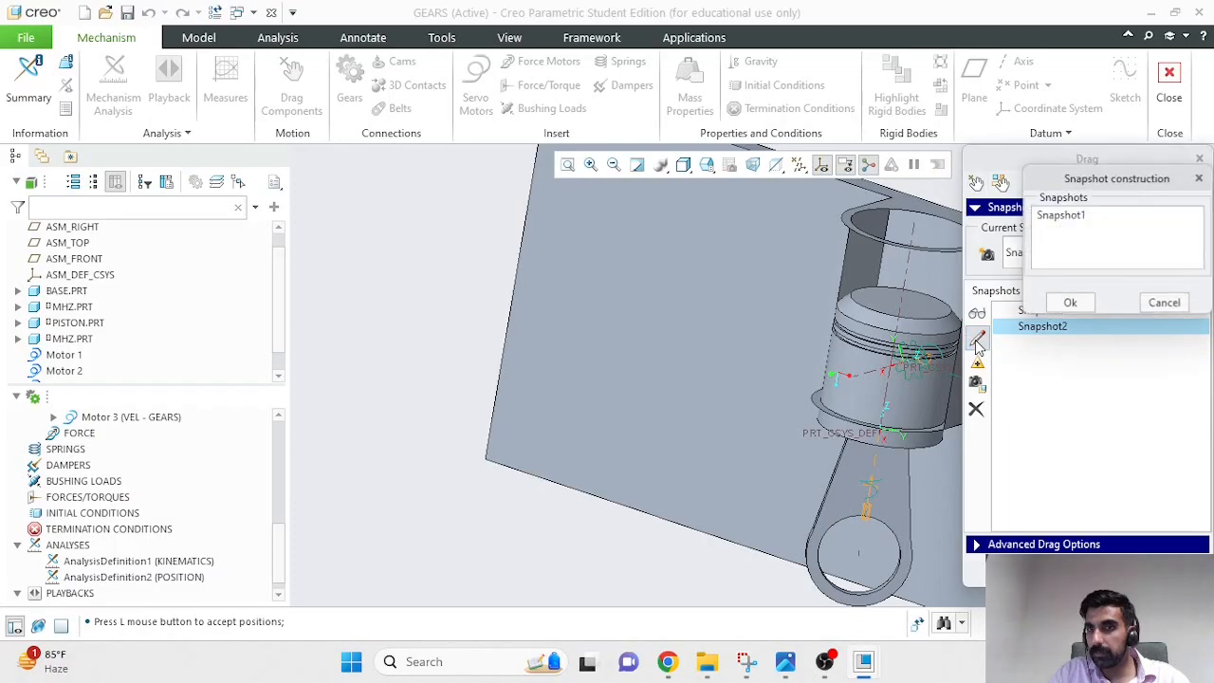
pyautogui.click(1092, 216)
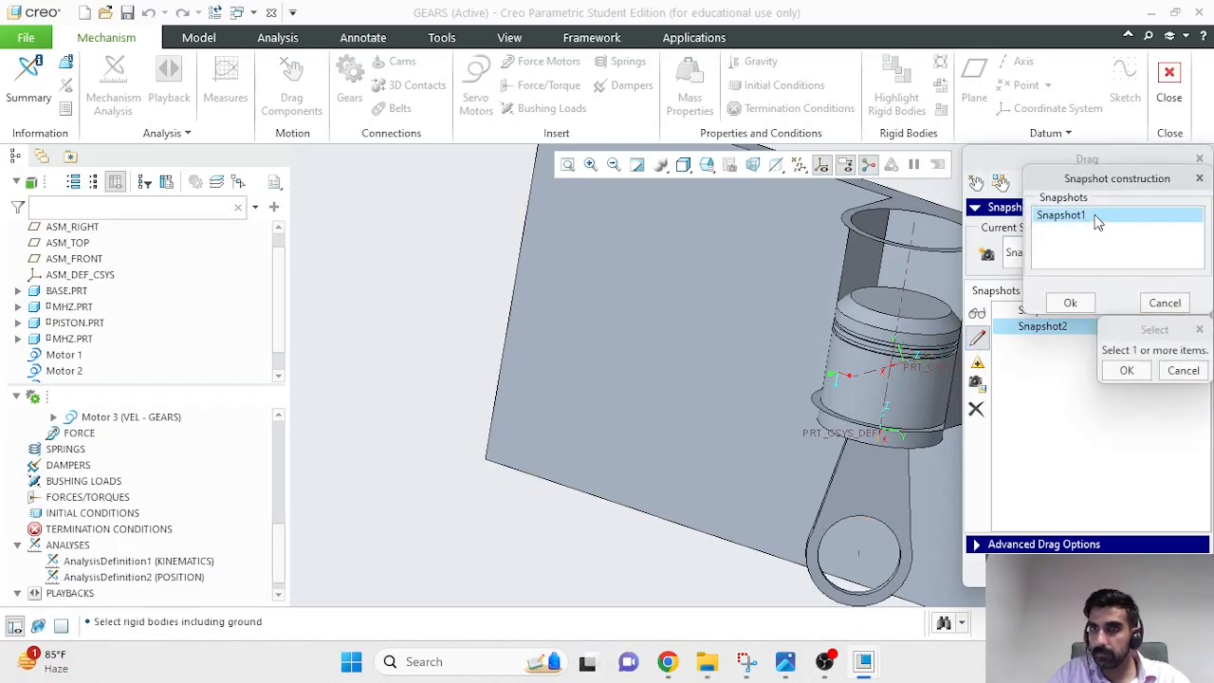
pyautogui.click(1167, 304)
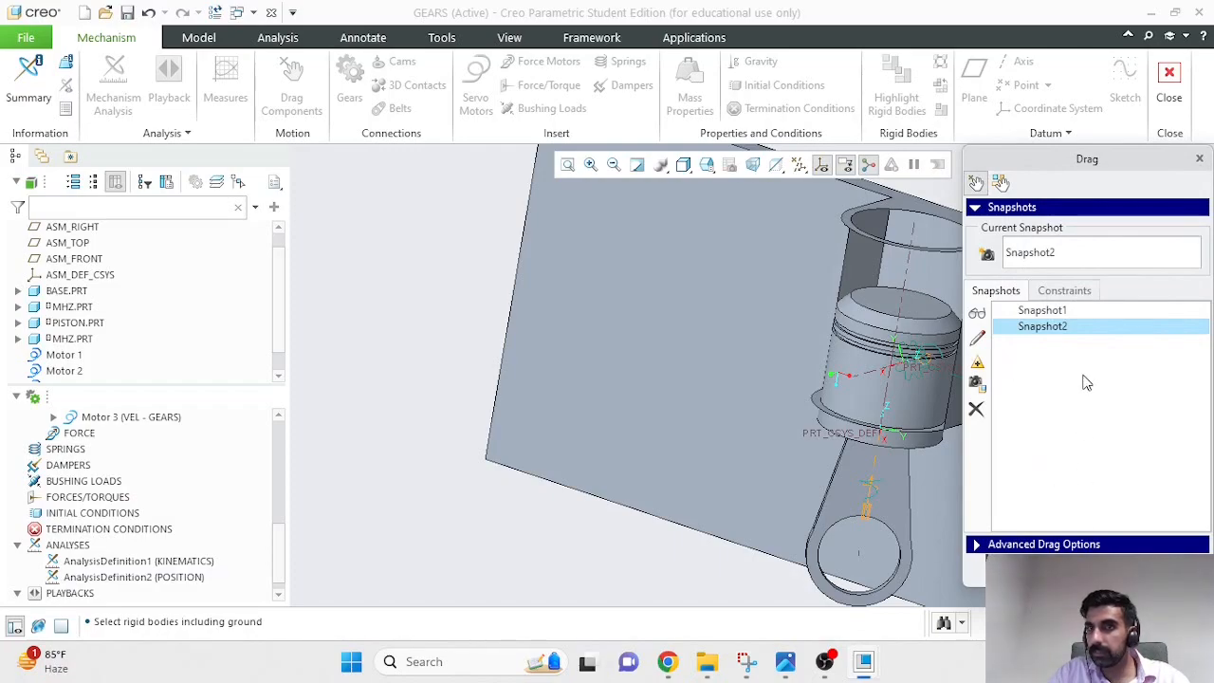
# Finish dragging components, and set AnalysisDefinition2 to the Kinematic type with Snapshot1 as its initial configuration.
pyautogui.moveTo(1058, 159); pyautogui.dragTo(1026, 105)
pyautogui.click(1054, 514)
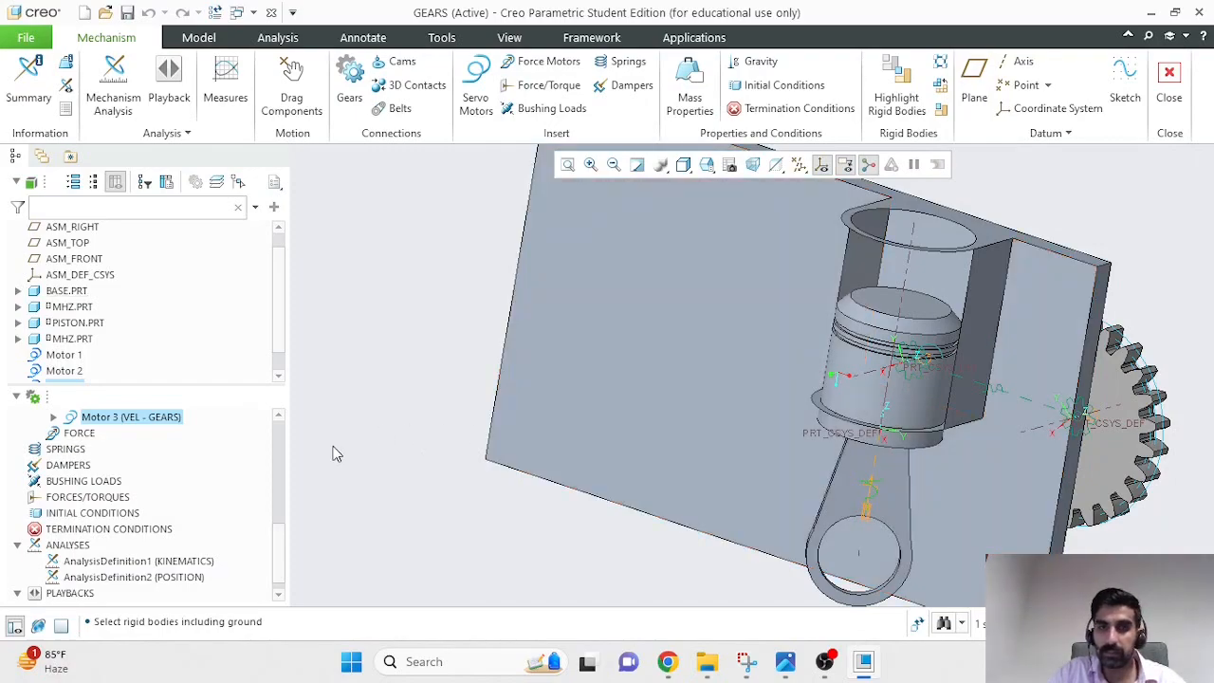
pyautogui.scroll(-1, 227, 517)
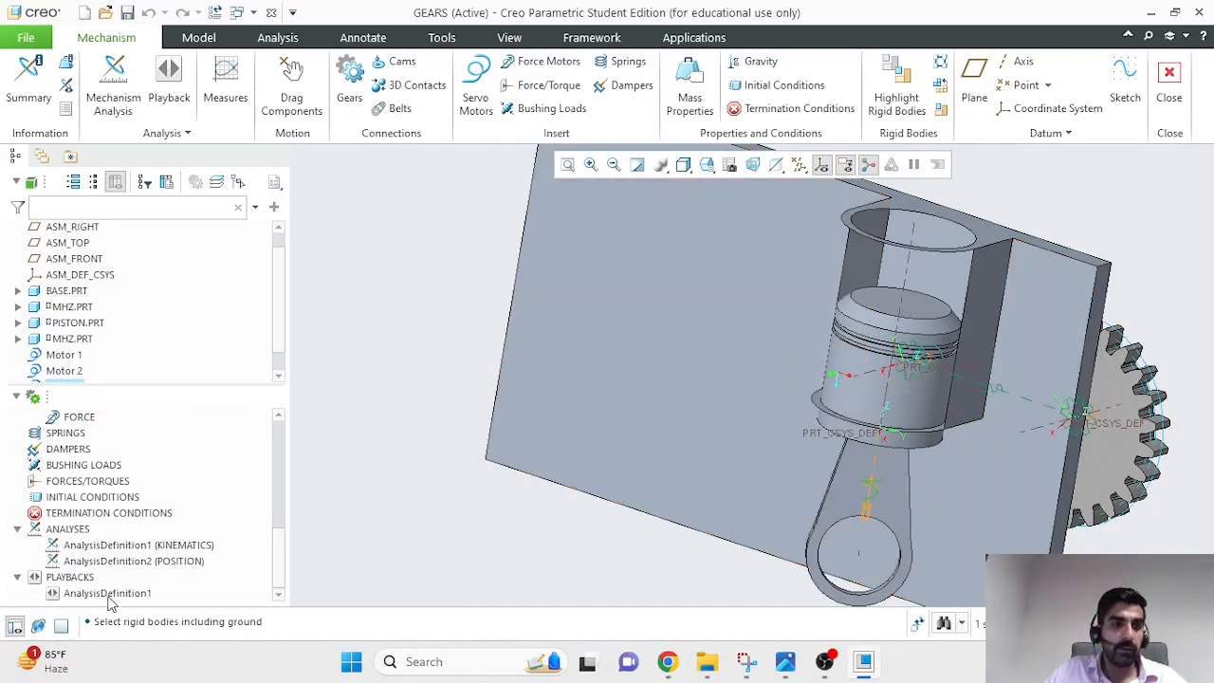
pyautogui.click(110, 563)
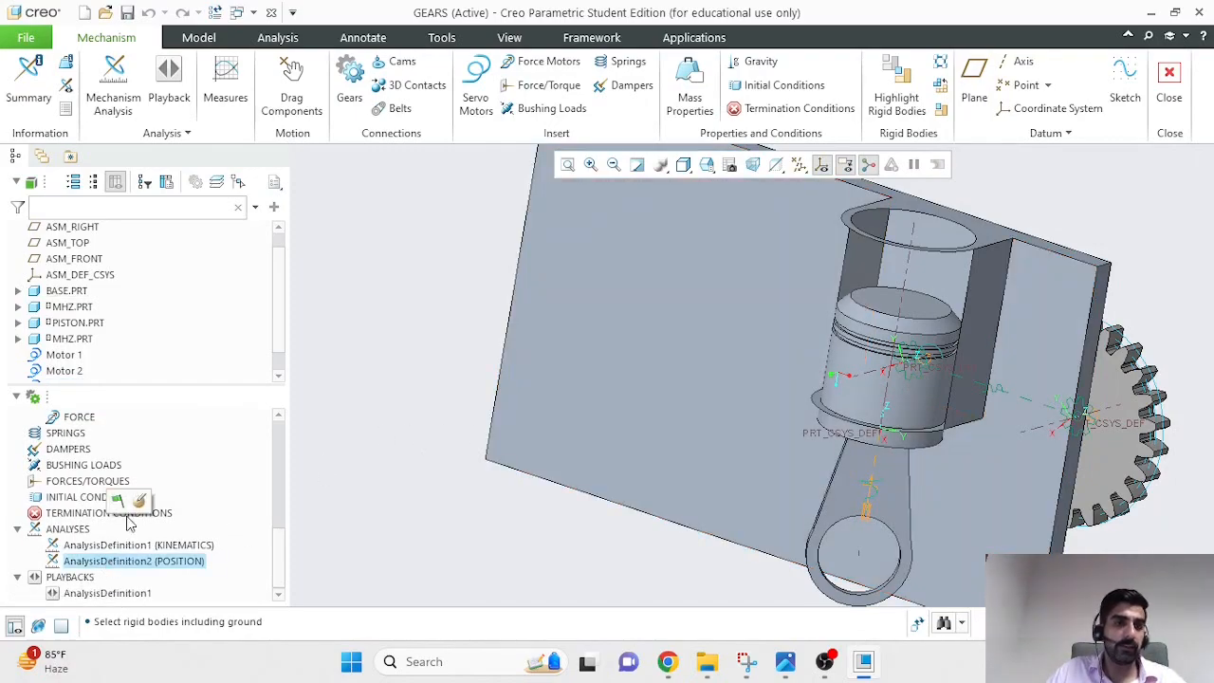
pyautogui.click(139, 502)
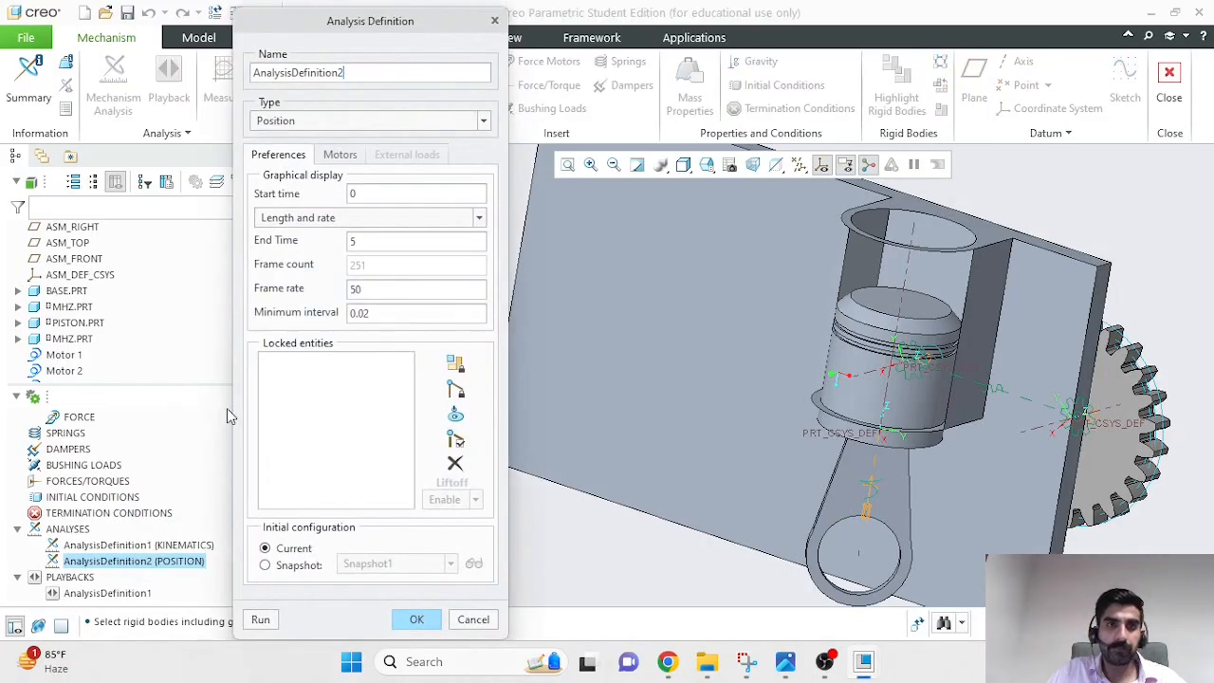
pyautogui.click(323, 124)
pyautogui.click(322, 158)
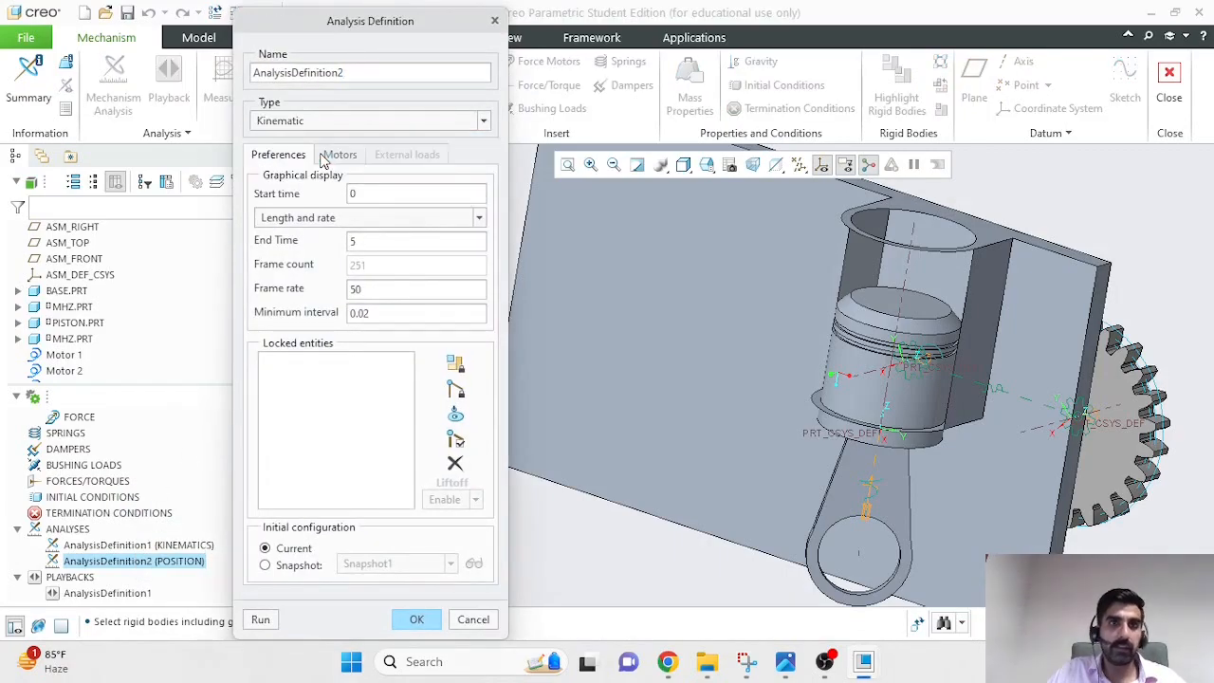
pyautogui.click(266, 566)
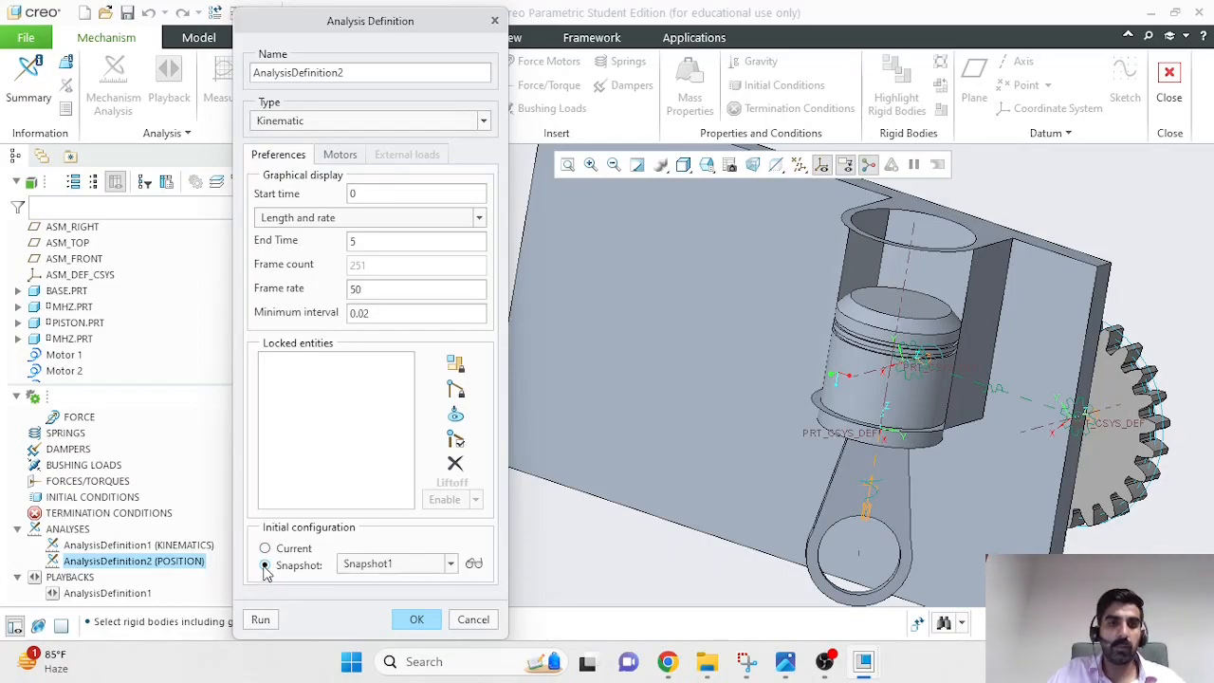
pyautogui.click(361, 565)
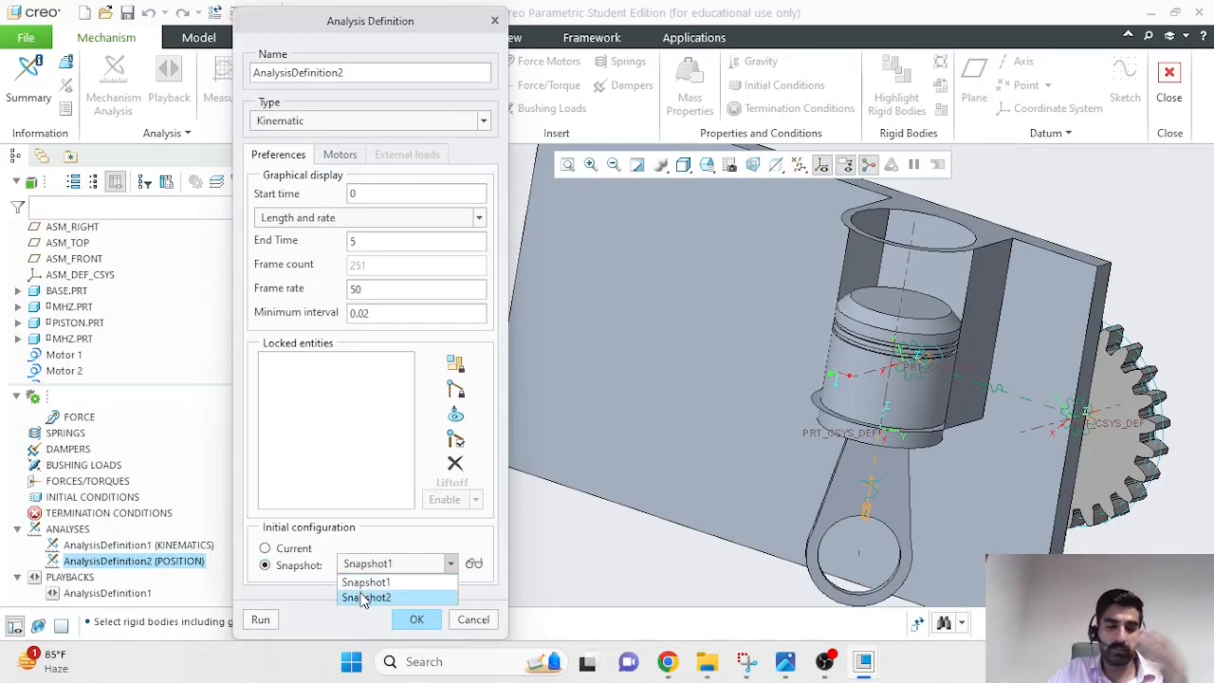
pyautogui.click(365, 584)
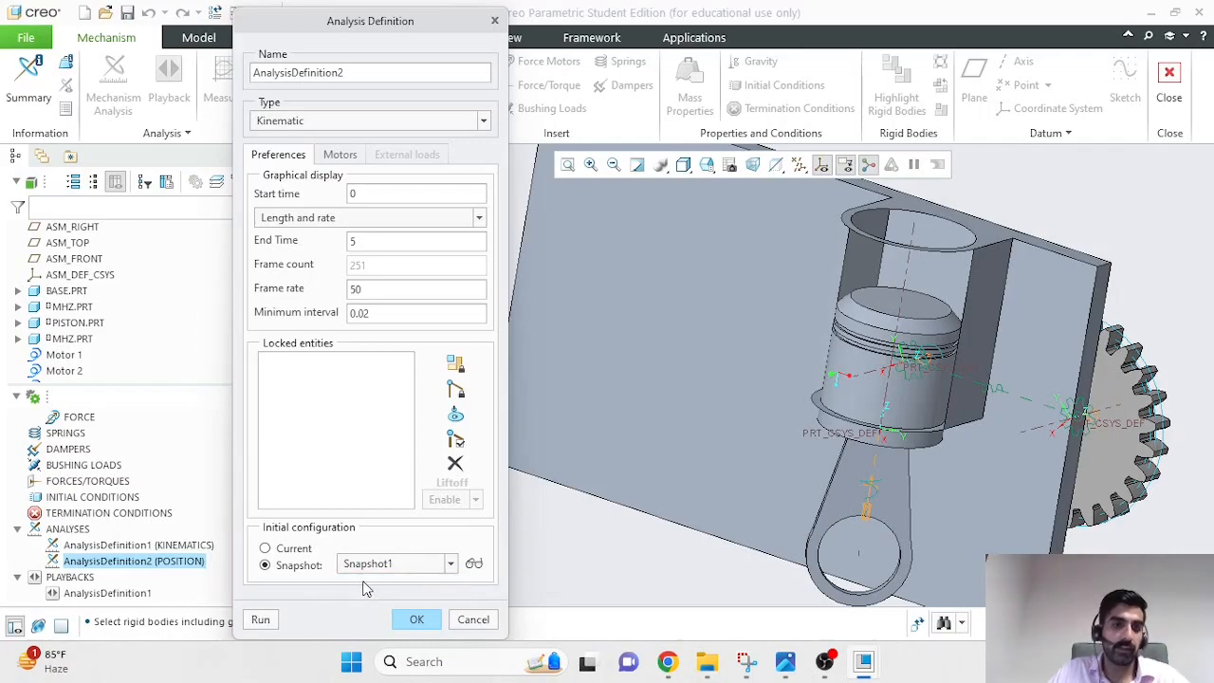
# Run AnalysisDefinition2, extend its end time to 10 and rerun it, overwriting the earlier results, and accept the definition.
pyautogui.click(272, 622)
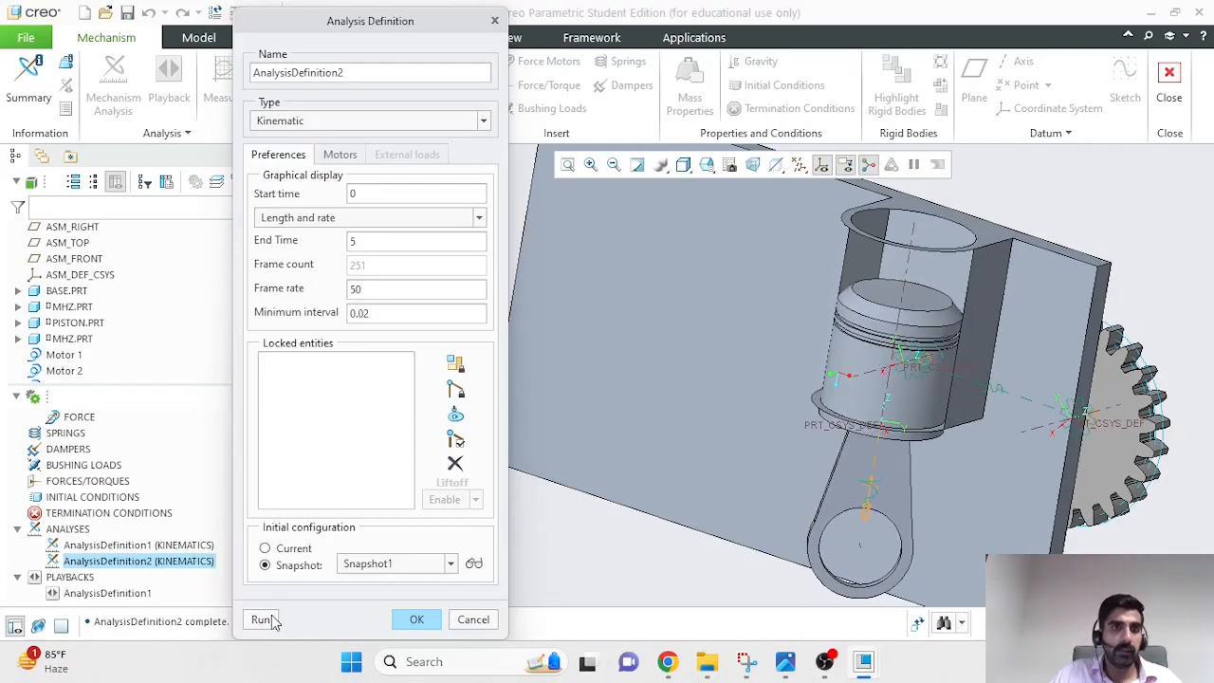
pyautogui.write('10')
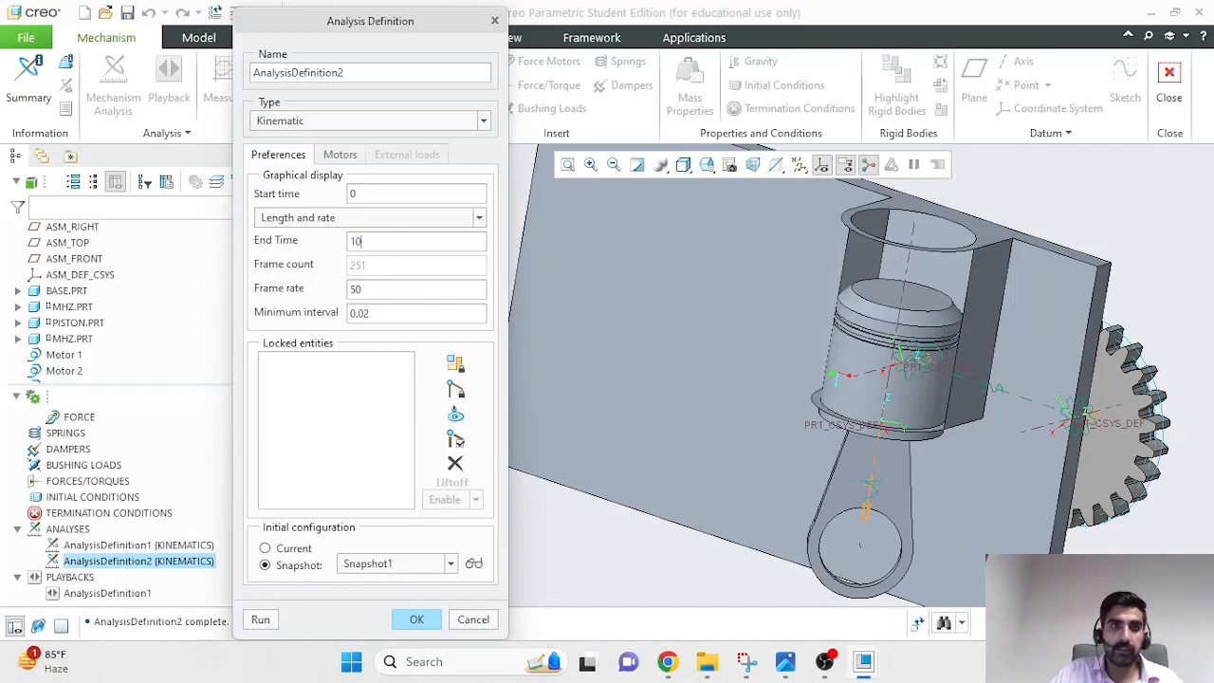
pyautogui.click(260, 619)
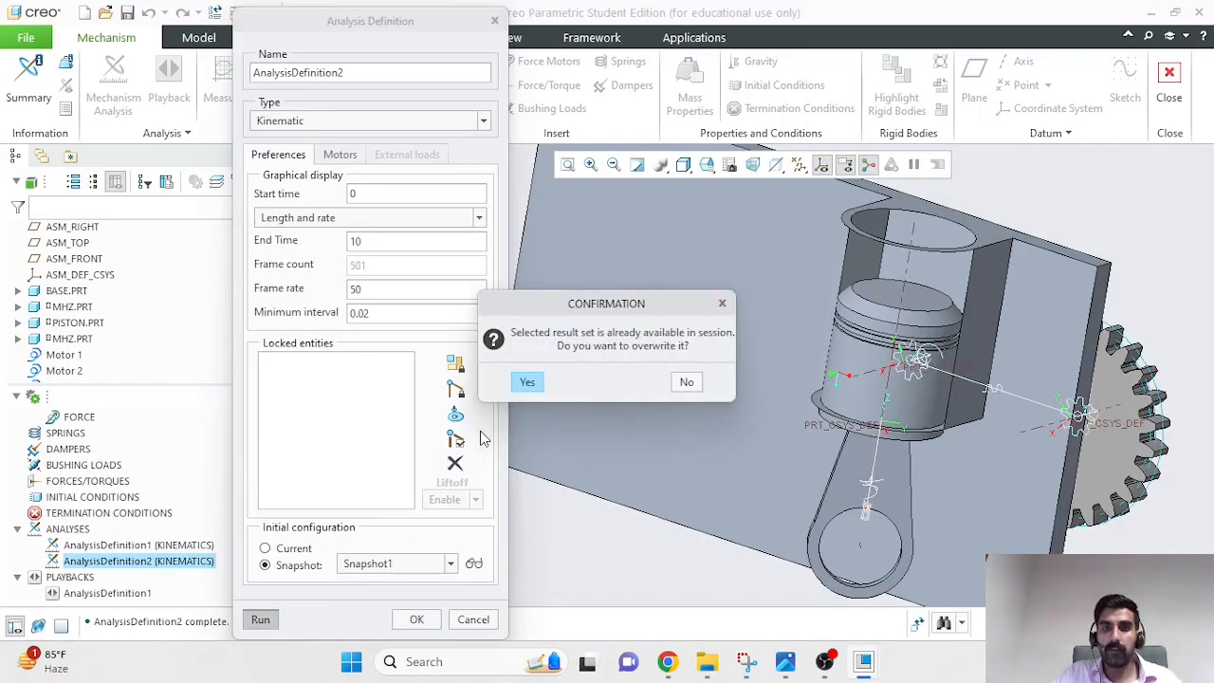
pyautogui.click(528, 381)
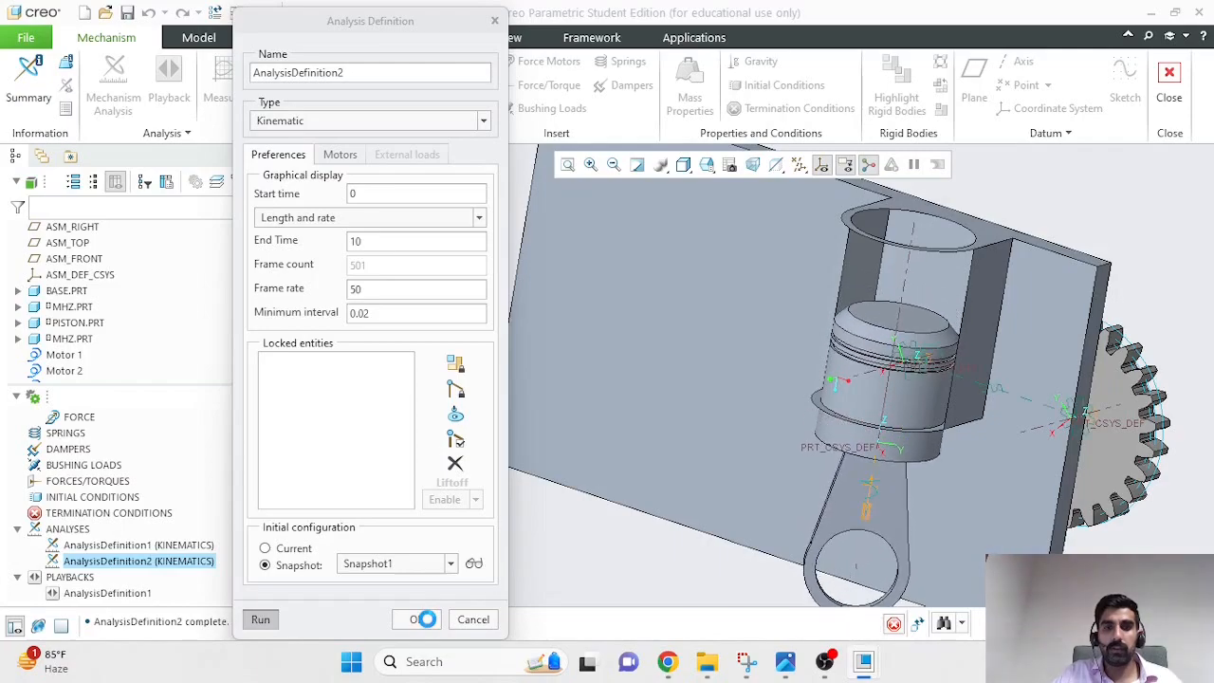
pyautogui.click(424, 619)
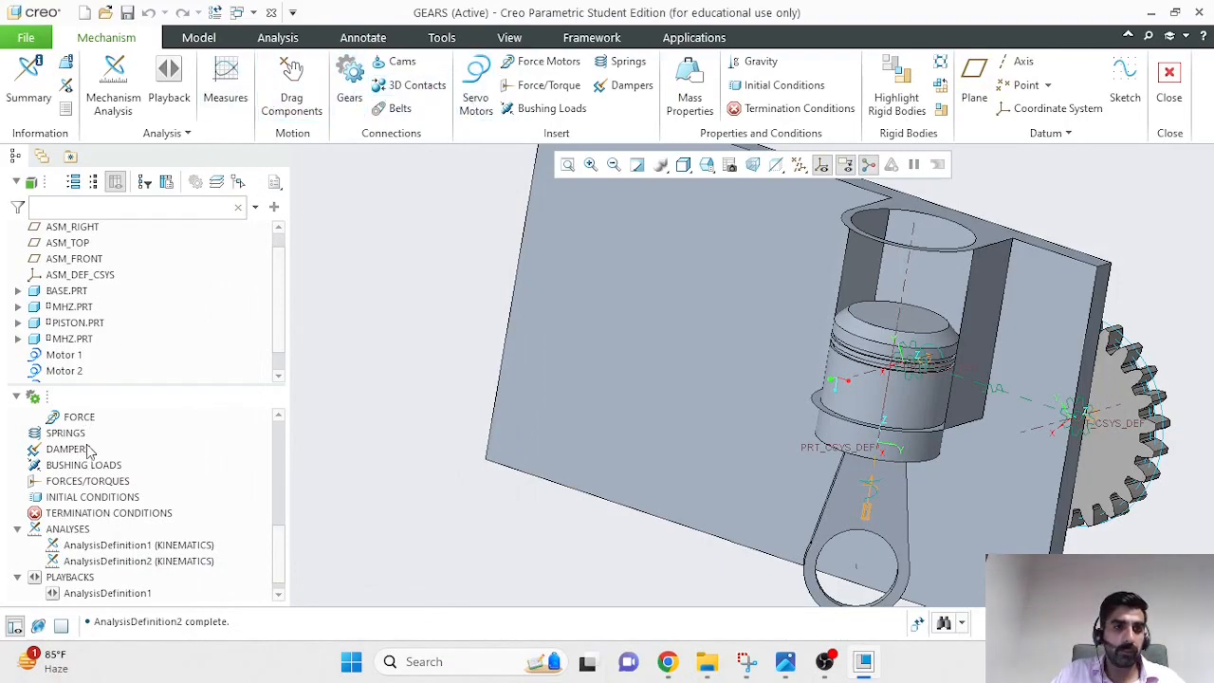
# Edit servo Motor 3's cosine velocity profile, setting coefficient A to 0.7 in/sec and period T to 4 sec, and accept it.
pyautogui.scroll(3, 88, 446)
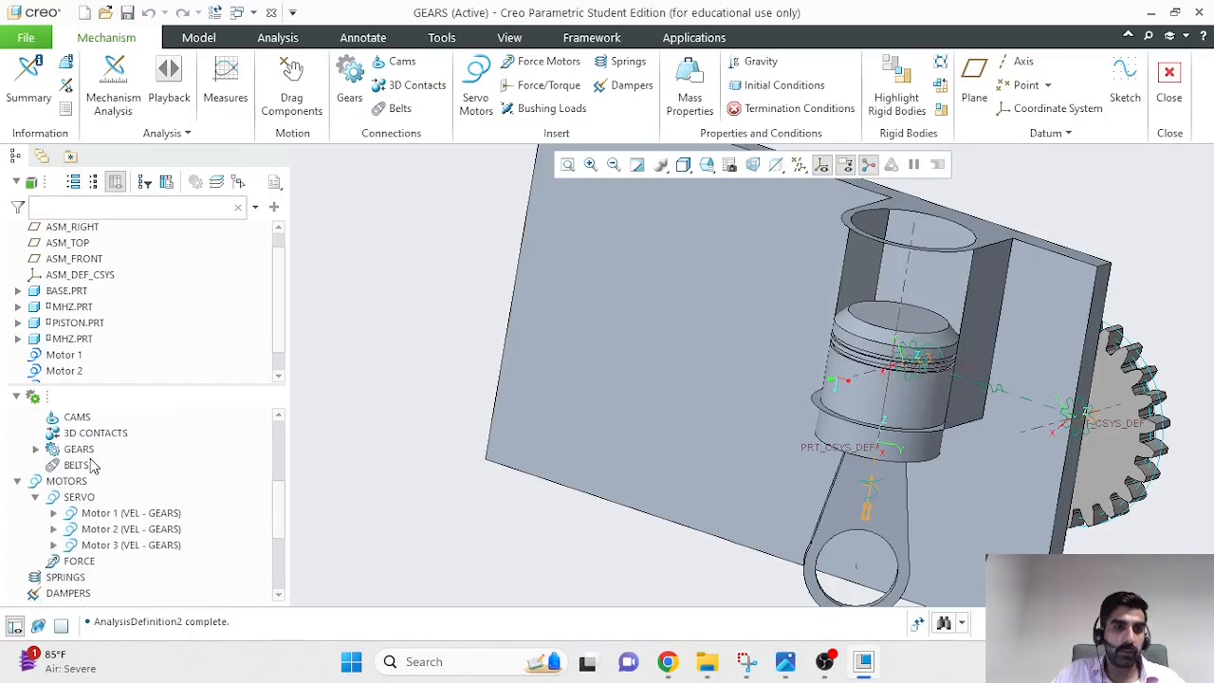
pyautogui.click(104, 549)
pyautogui.click(138, 466)
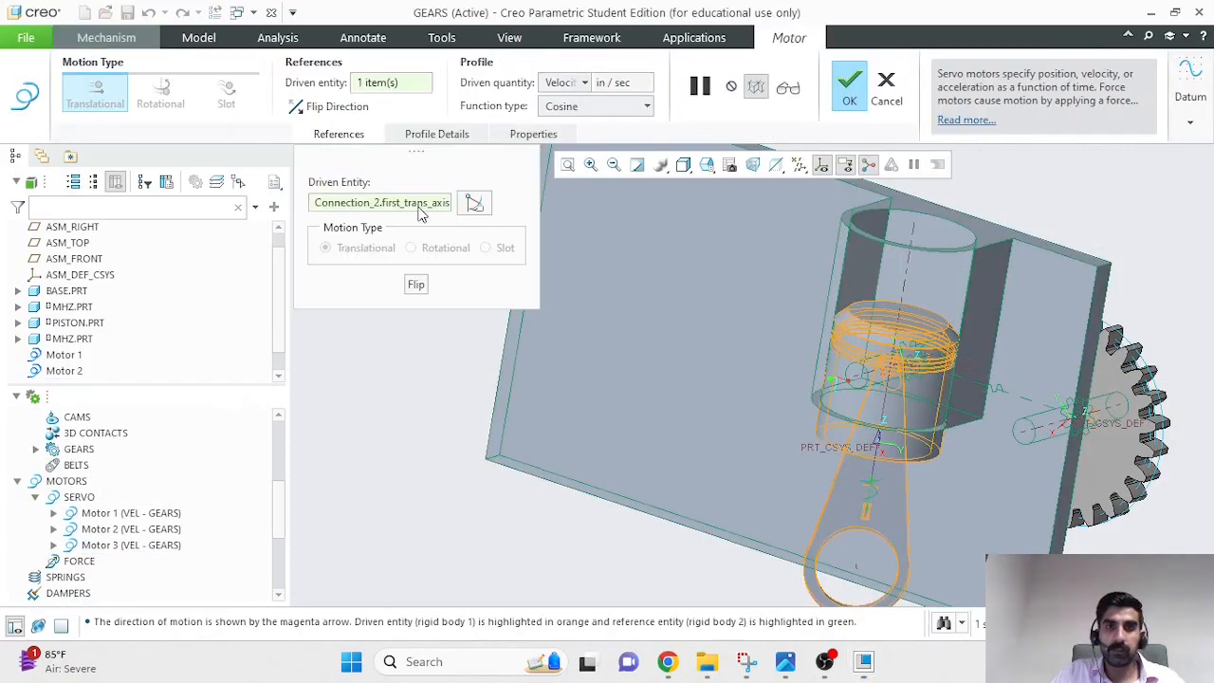
pyautogui.click(429, 136)
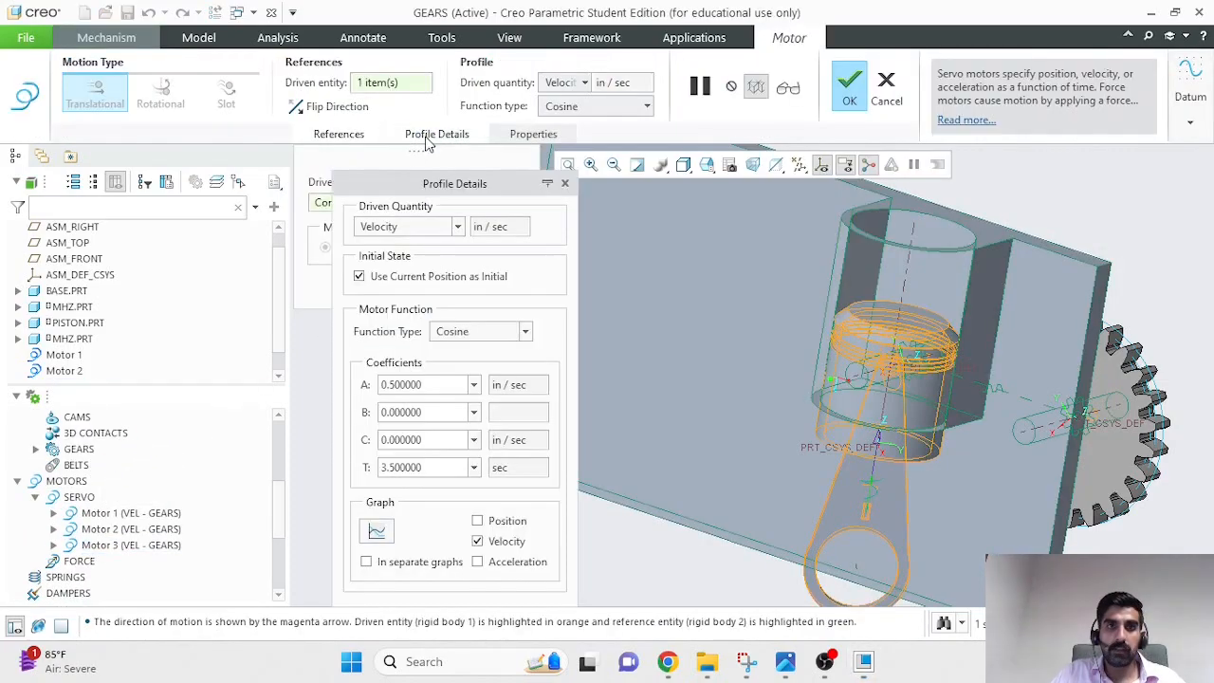
pyautogui.click(398, 385)
pyautogui.press('BackSpace')
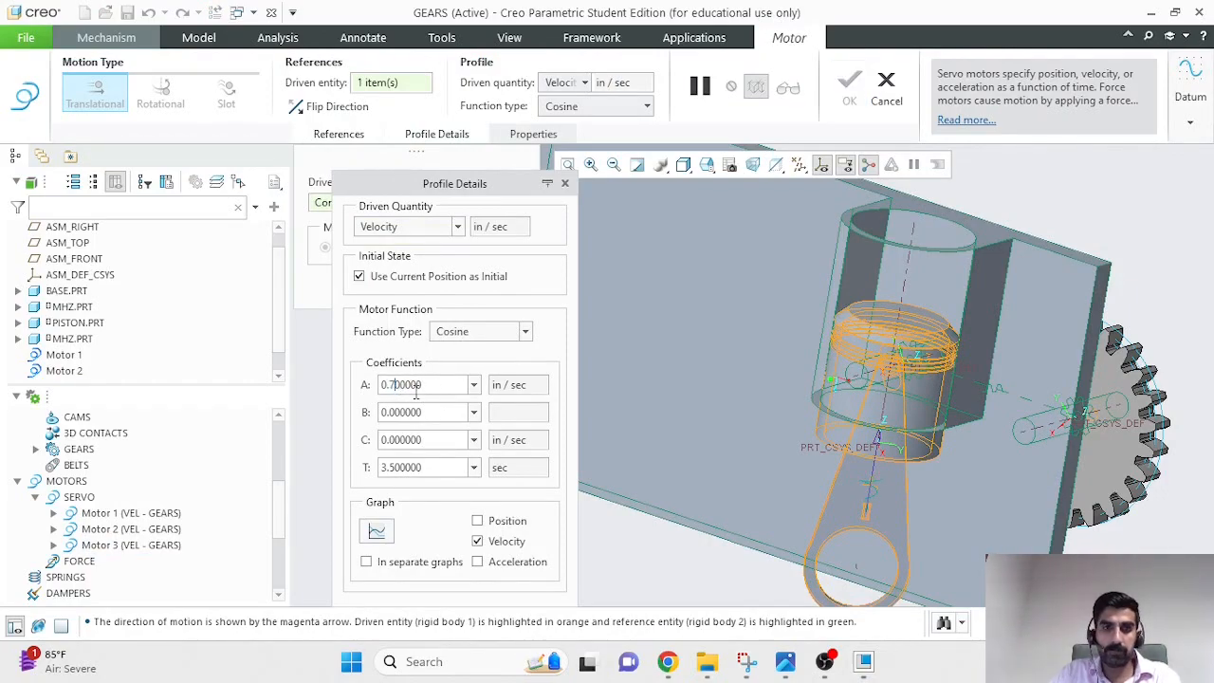
pyautogui.write('7')
pyautogui.doubleClick(403, 466)
pyautogui.write('4')
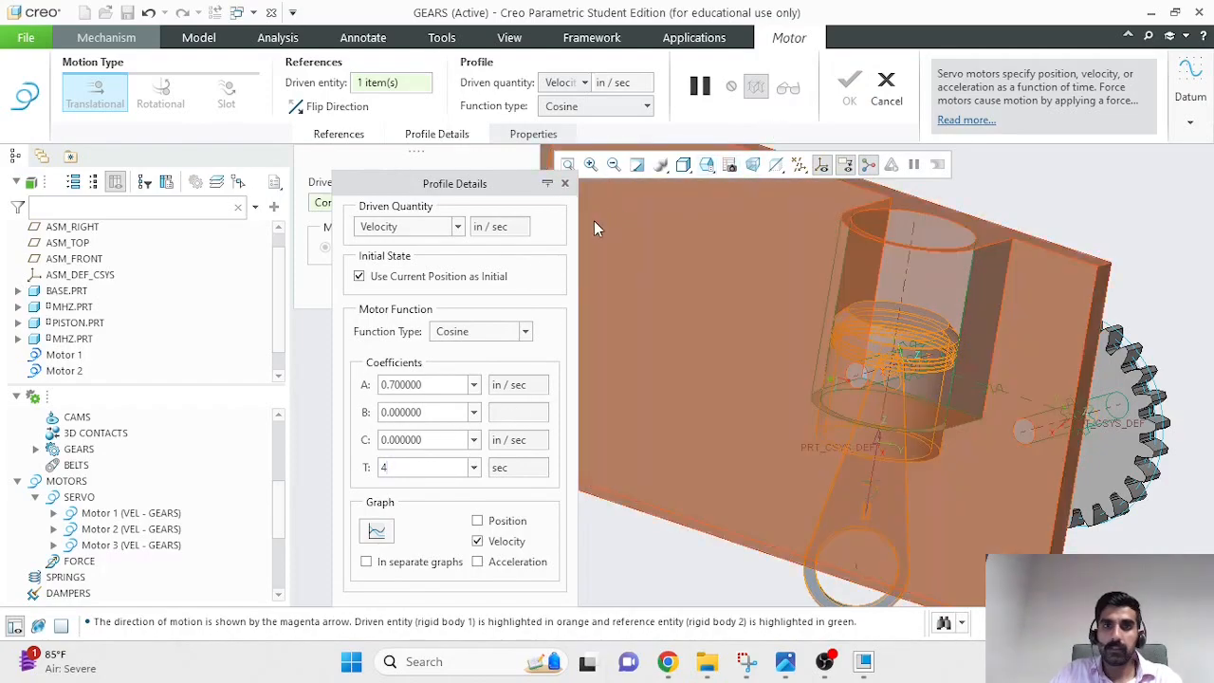
pyautogui.click(294, 389)
pyautogui.middleClick(363, 380)
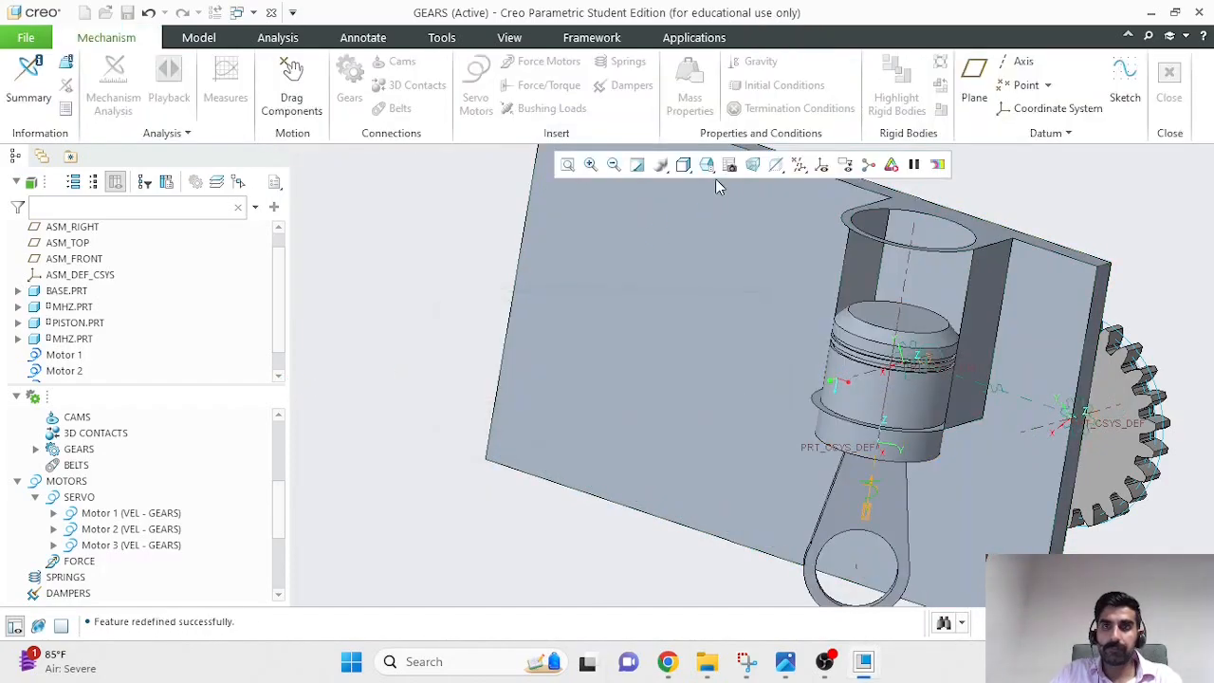
# Rerun AnalysisDefinition2 with the edited motor, overwriting its earlier results.
pyautogui.scroll(-3, 165, 557)
pyautogui.click(123, 576)
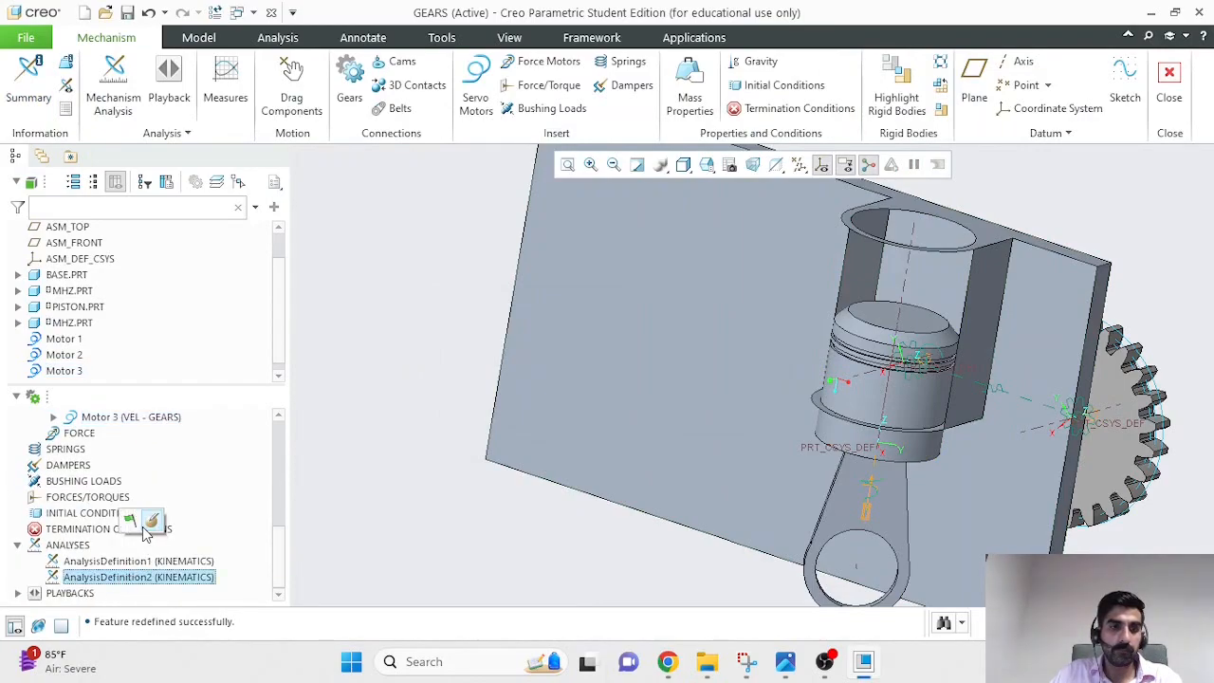
pyautogui.click(141, 524)
pyautogui.click(528, 380)
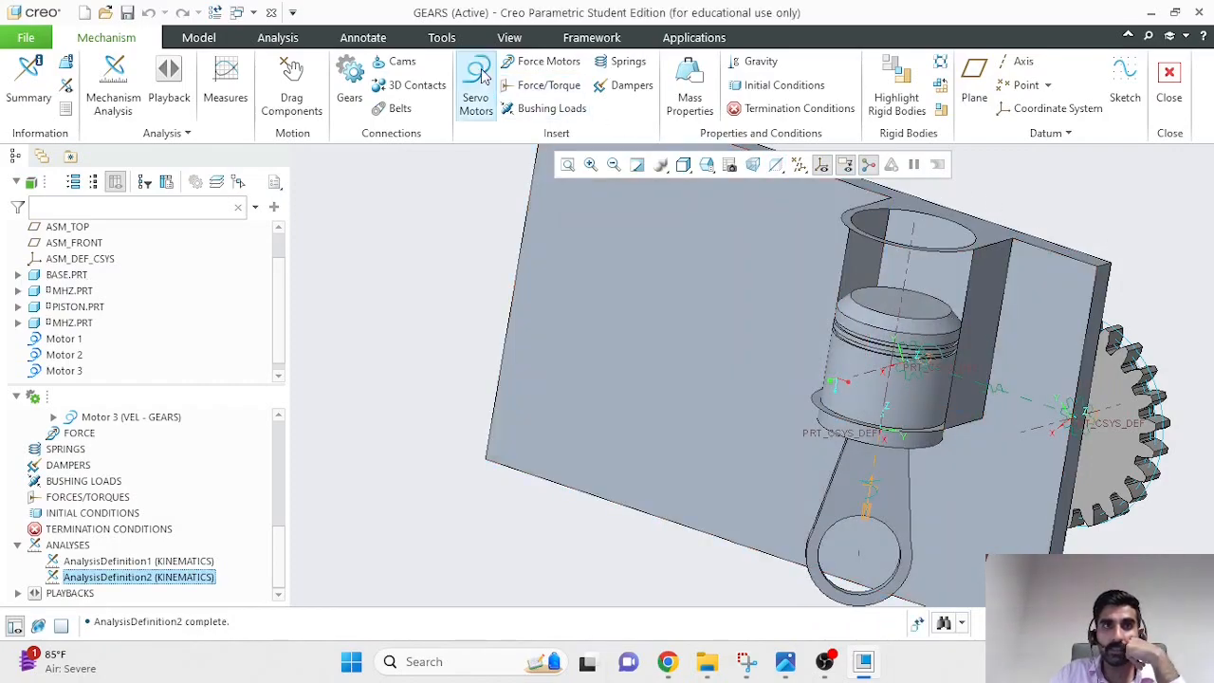
# Create a new Position measure and pick the edge end point on the piston's top rim as its reference.
pyautogui.click(228, 80)
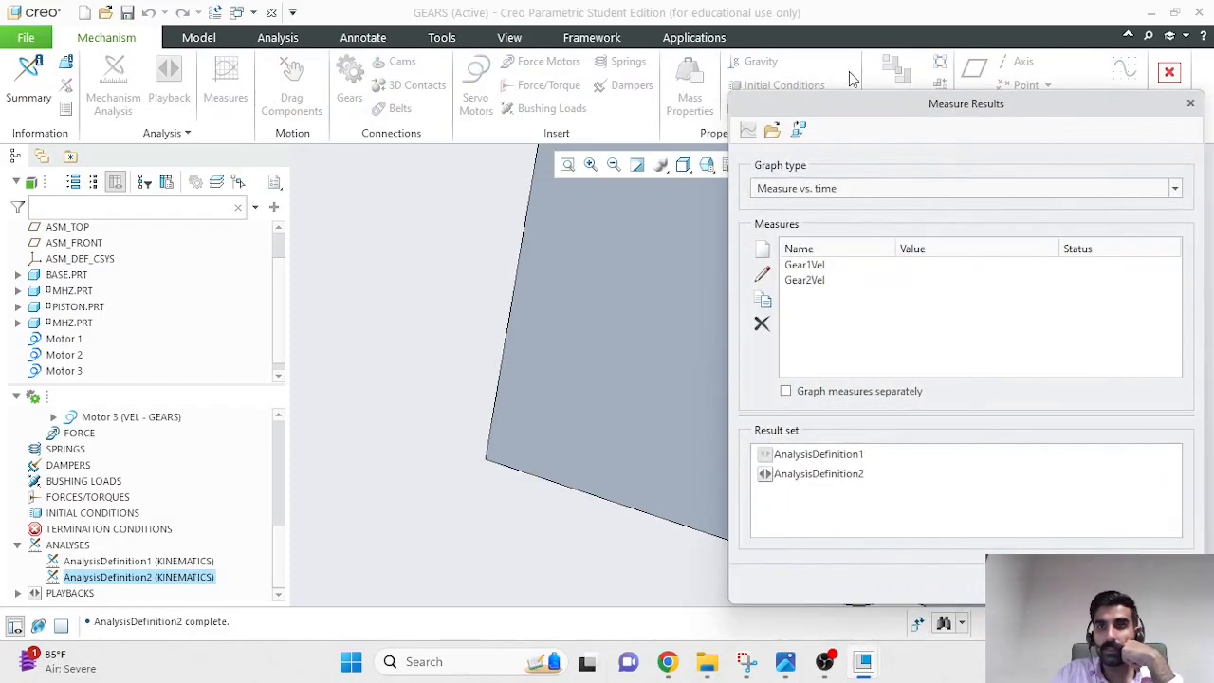
pyautogui.moveTo(874, 106); pyautogui.dragTo(372, 56)
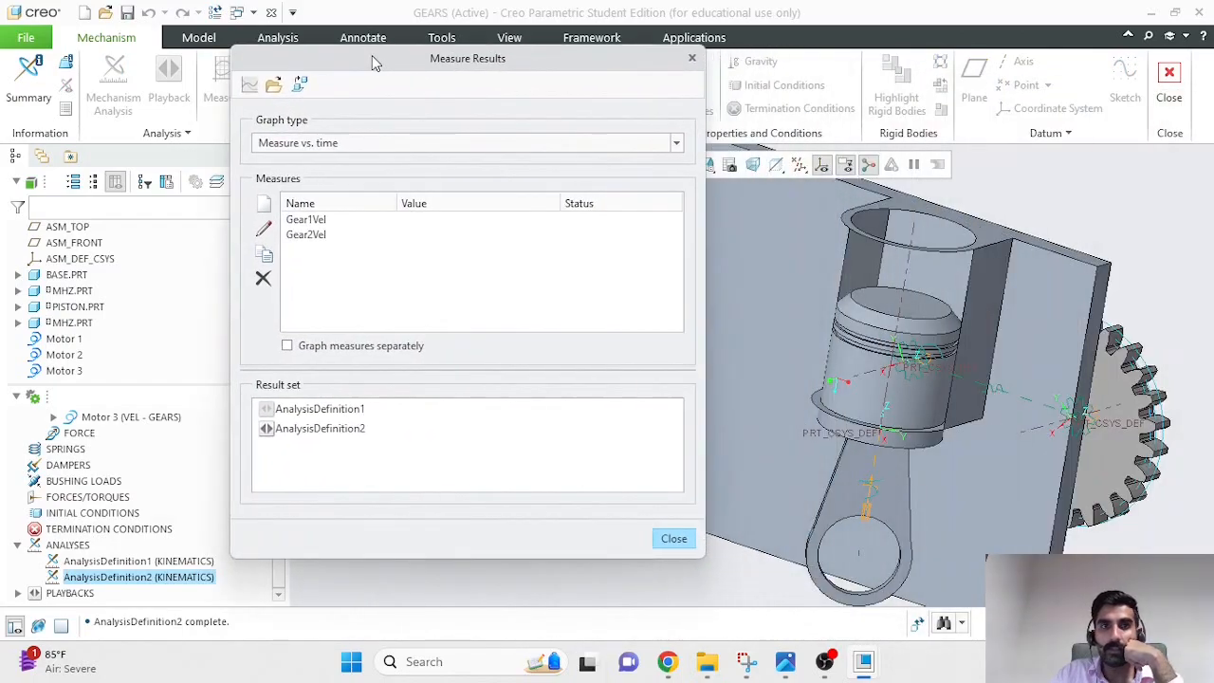
pyautogui.click(270, 201)
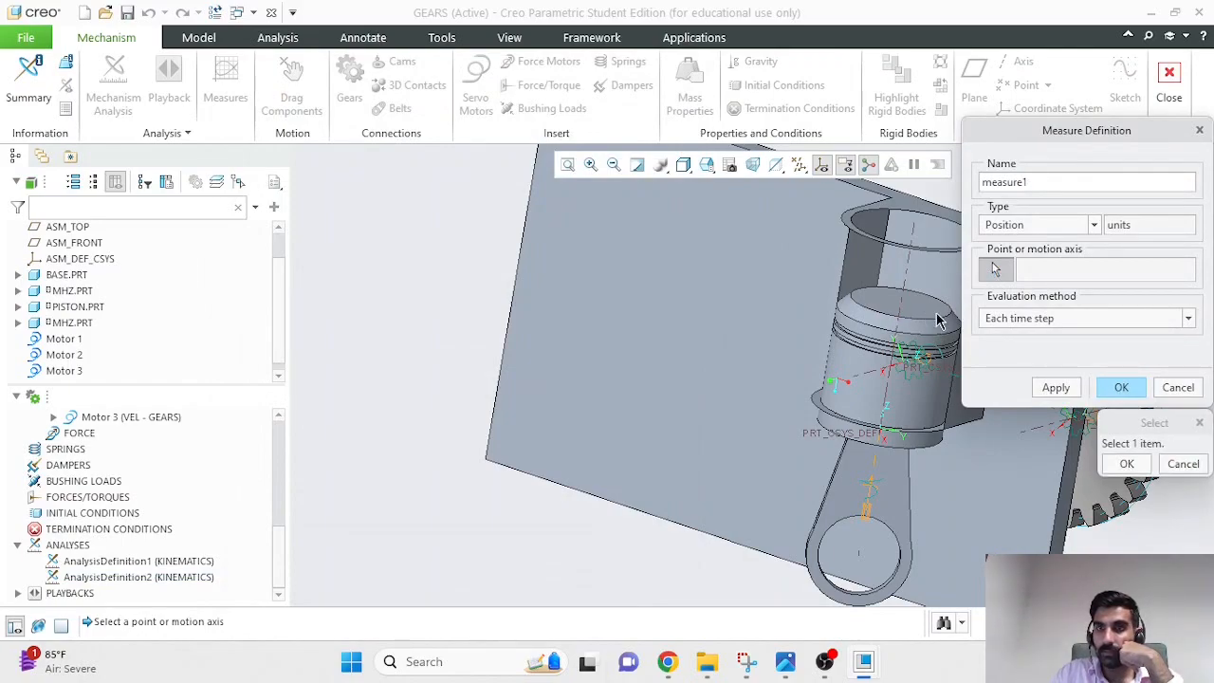
pyautogui.scroll(3, 939, 328)
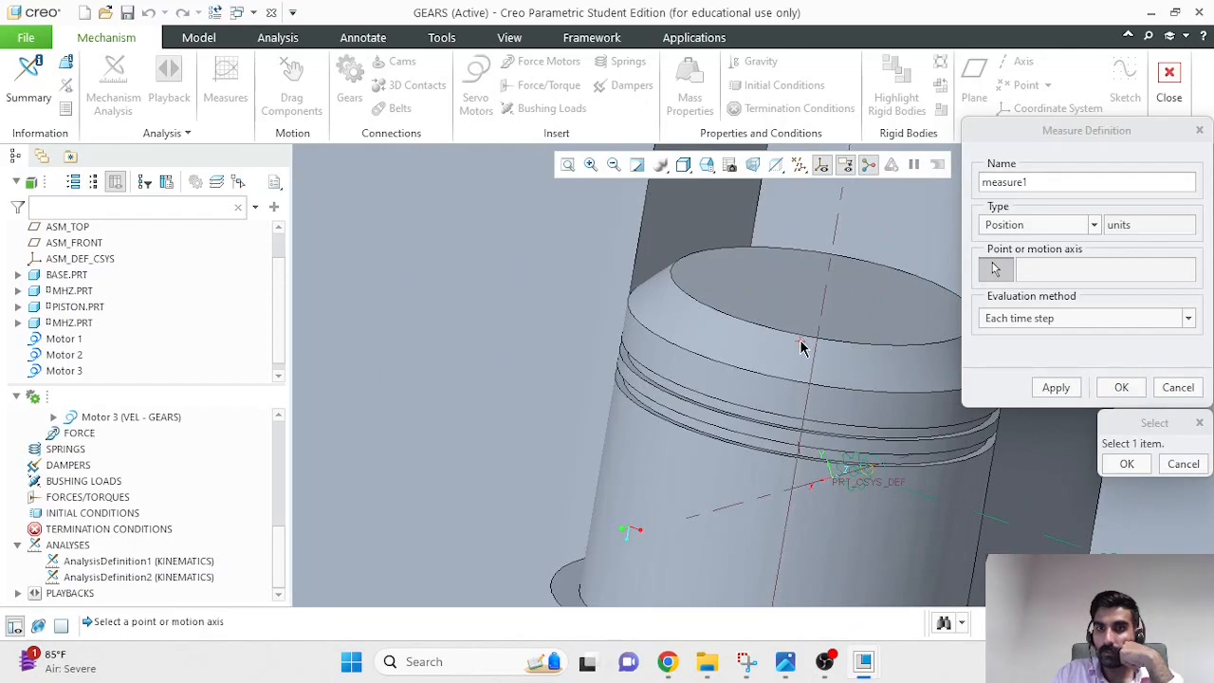
pyautogui.click(800, 343)
pyautogui.scroll(-5, 887, 384)
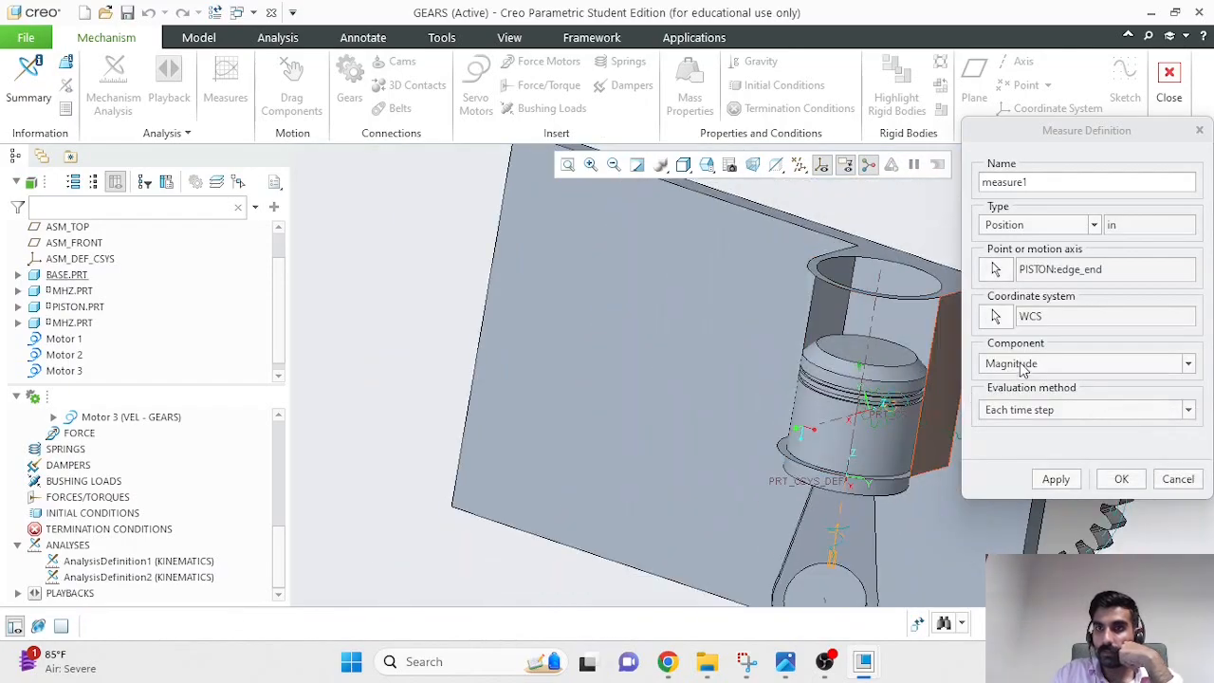
# Repick measure1's reference as the edge end point beside the large ring of the piston's rod, and accept the measure.
pyautogui.click(995, 269)
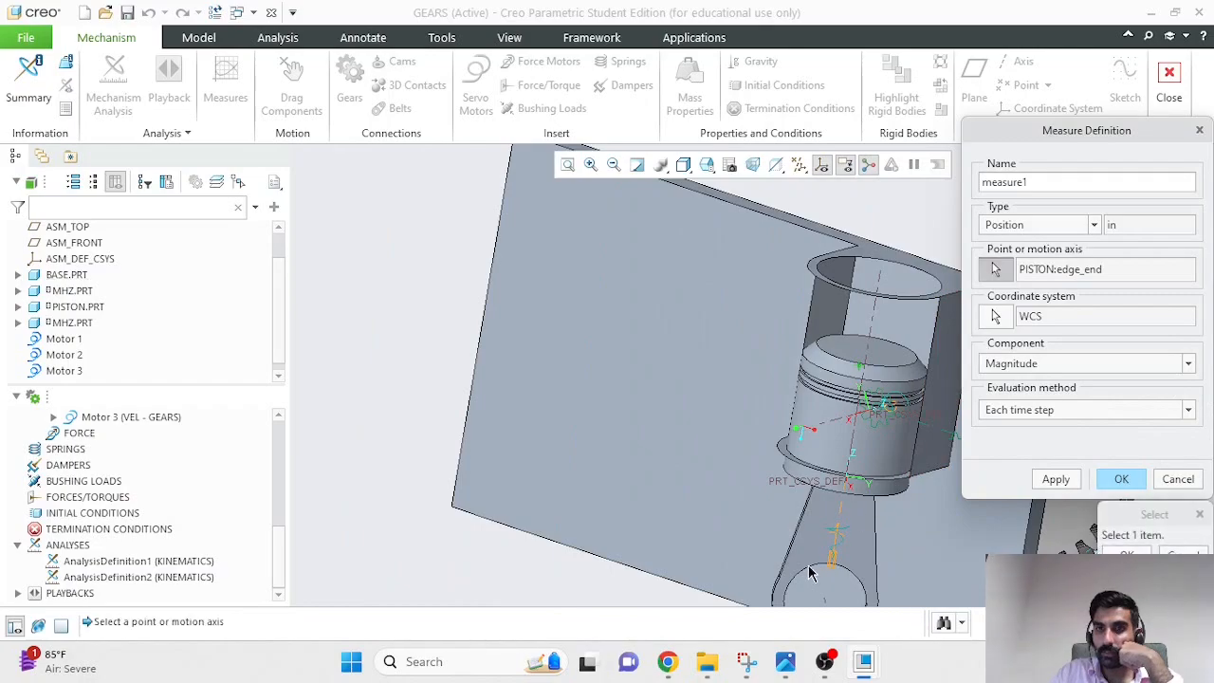
pyautogui.scroll(-2, 803, 541)
pyautogui.scroll(4, 820, 550)
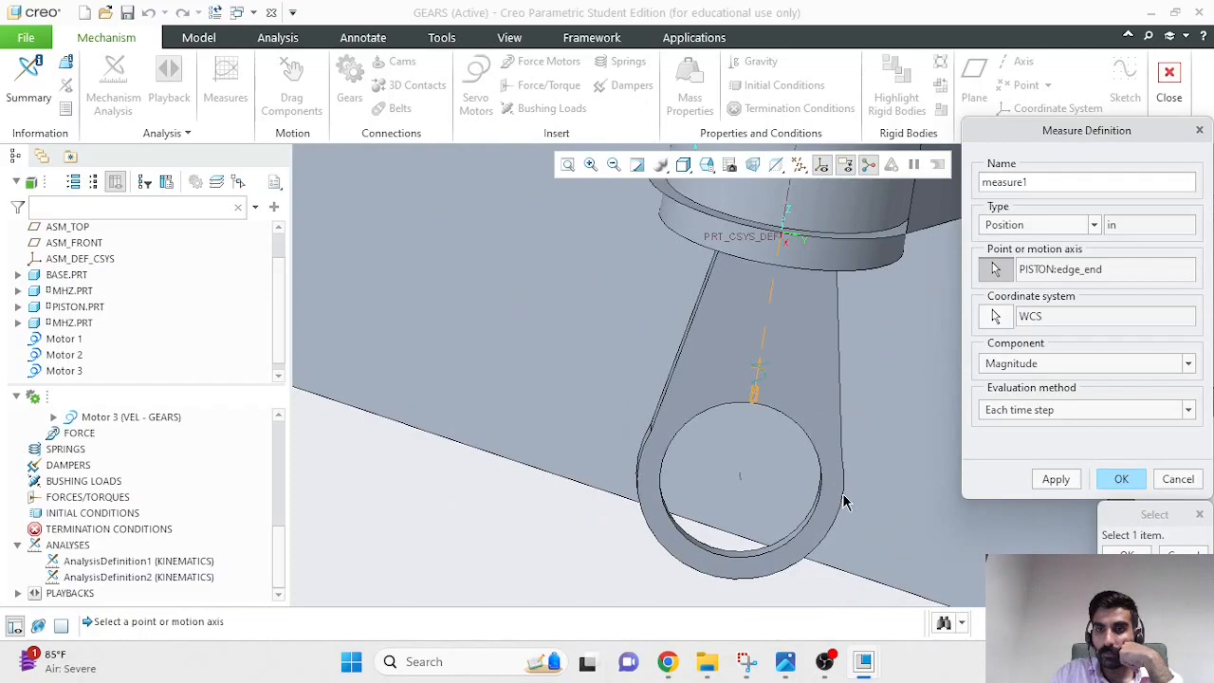
pyautogui.click(655, 436)
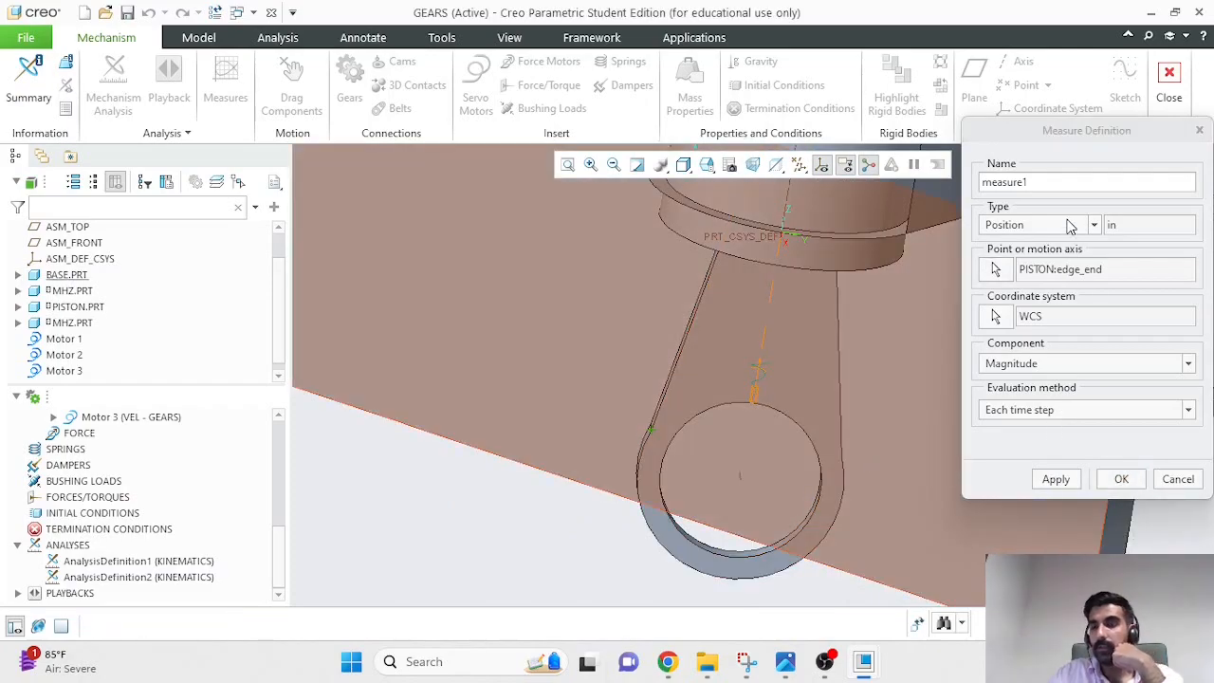
pyautogui.click(1119, 479)
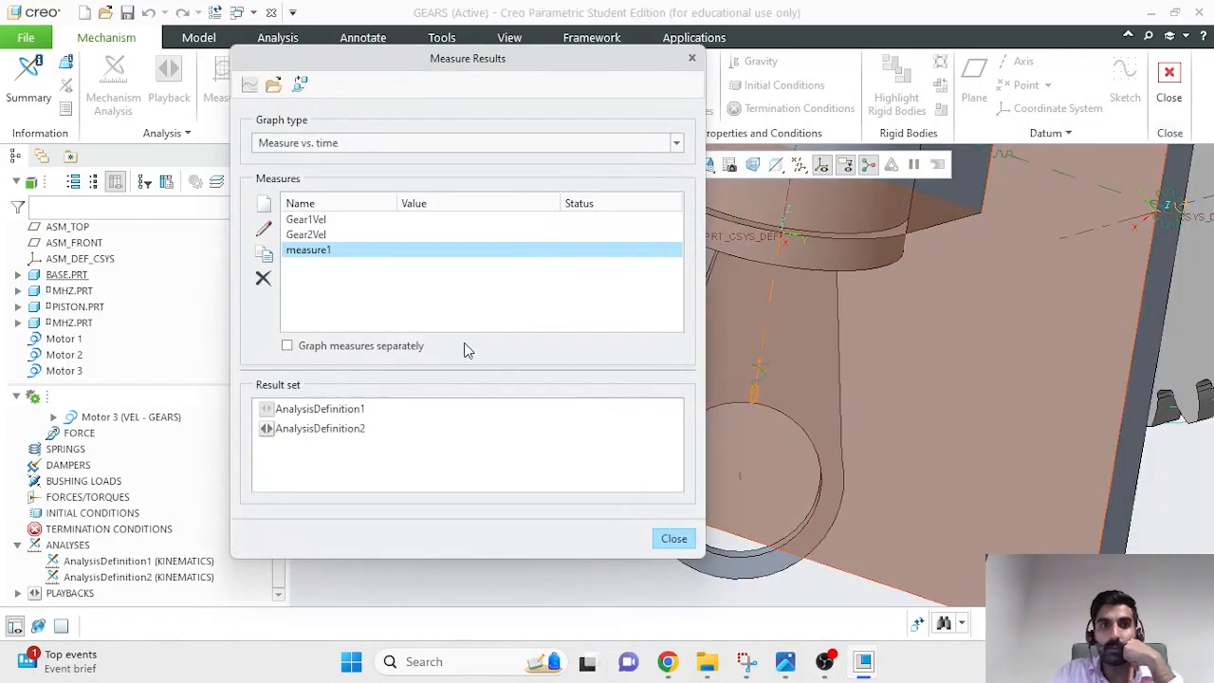
# Graph measure1 against time for AnalysisDefinition2, examine the curve, and close the graph and measure results.
pyautogui.click(305, 426)
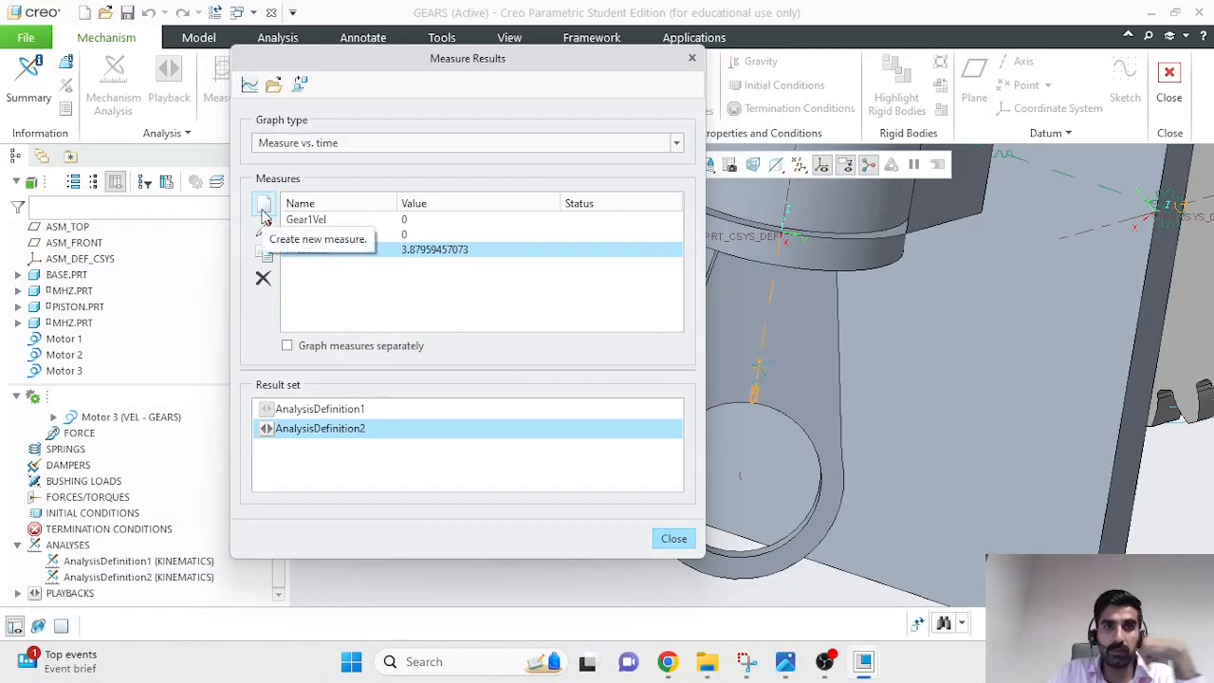
pyautogui.click(249, 84)
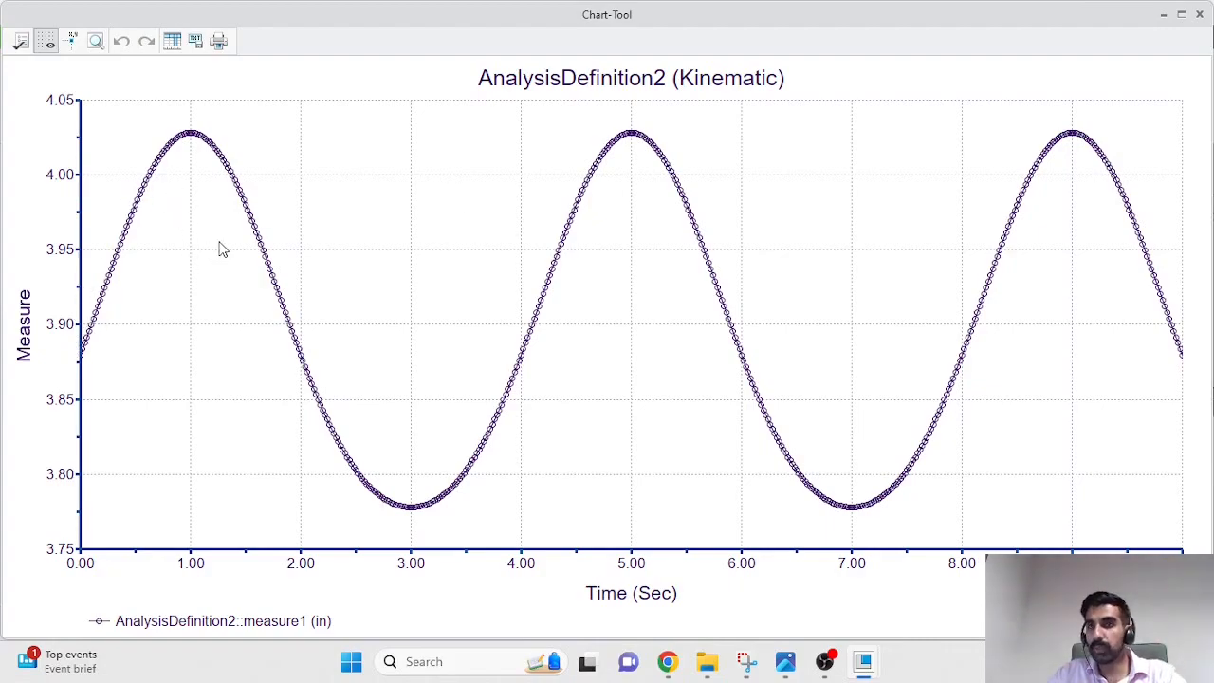
pyautogui.click(1200, 14)
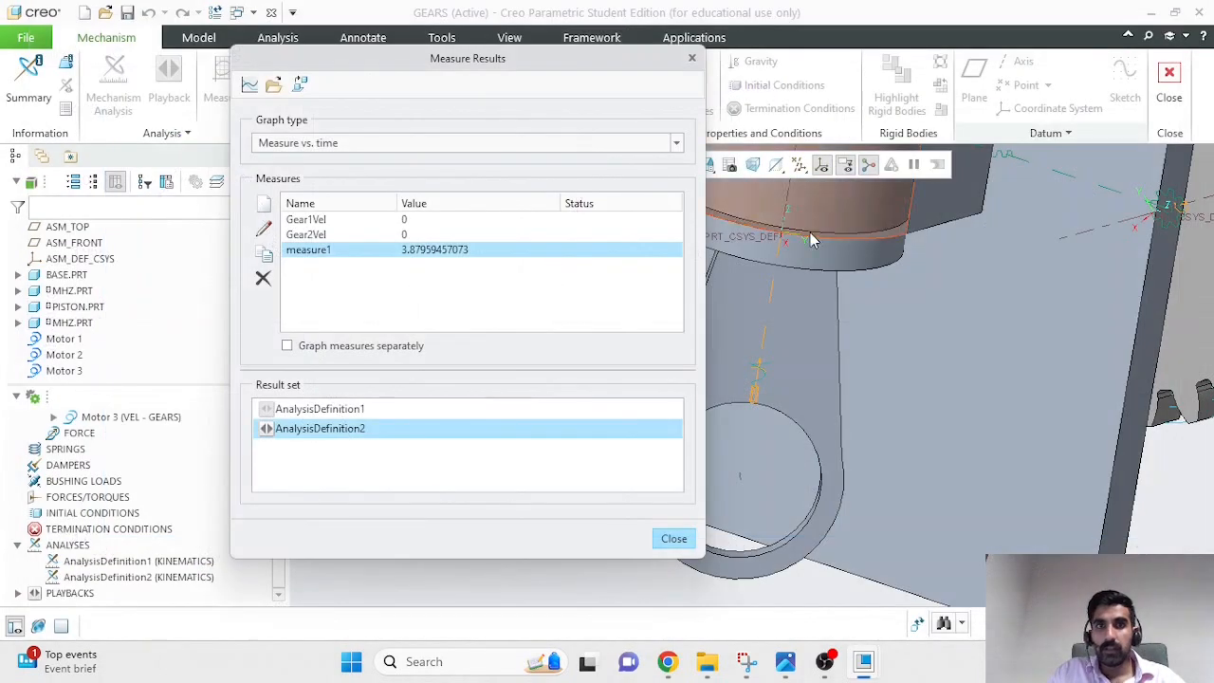
pyautogui.click(691, 58)
pyautogui.scroll(-10, 930, 427)
pyautogui.moveTo(937, 419); pyautogui.dragTo(742, 286, button='middle')
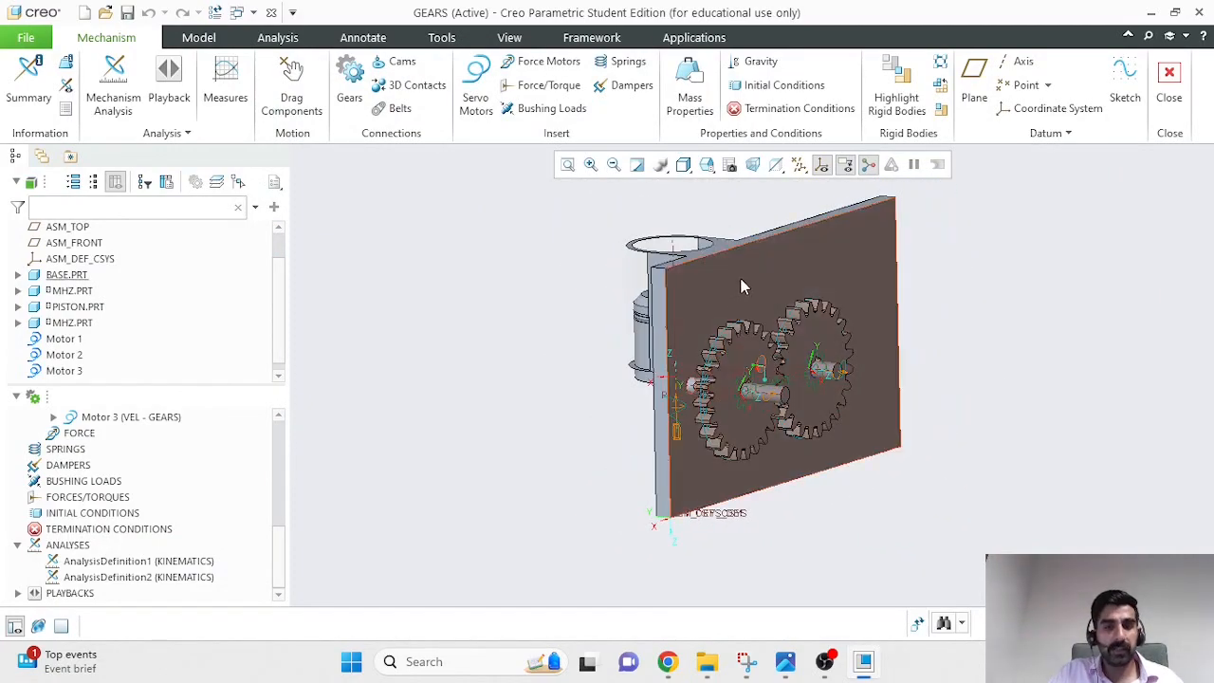